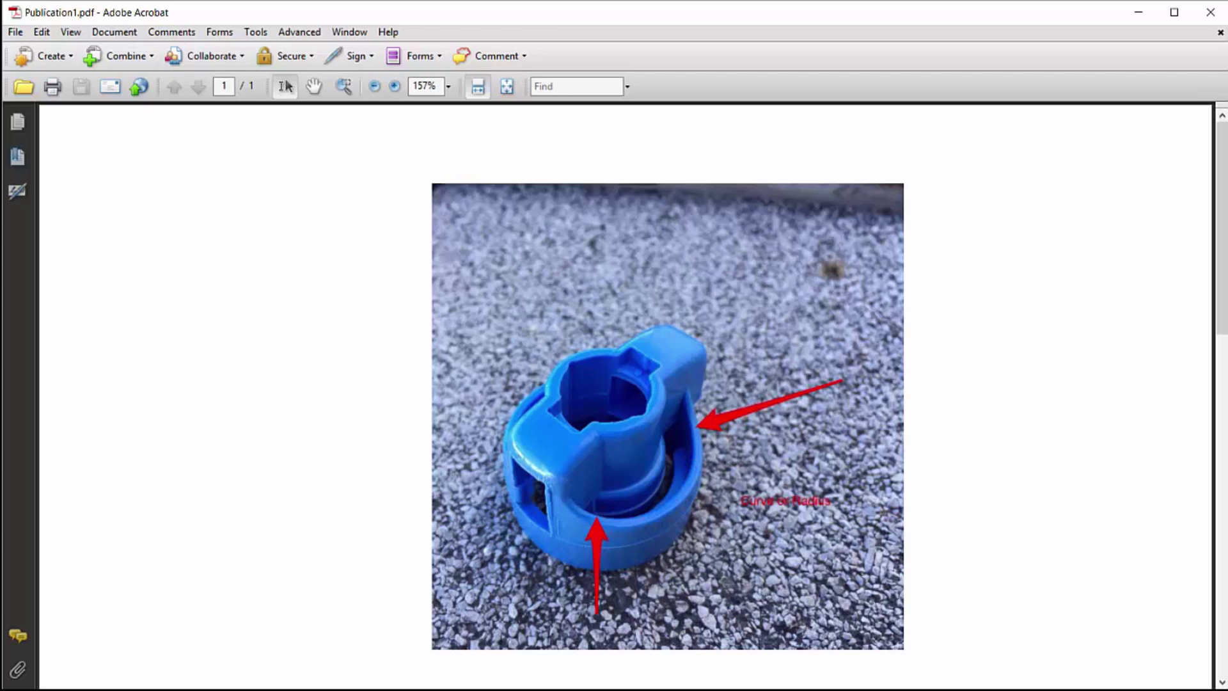
# Review the annotated radius locations in the reference photos, and switch to SolidWorks to inspect the existing draft on the cut cylinder
pyautogui.scroll(-10, 550, 505)
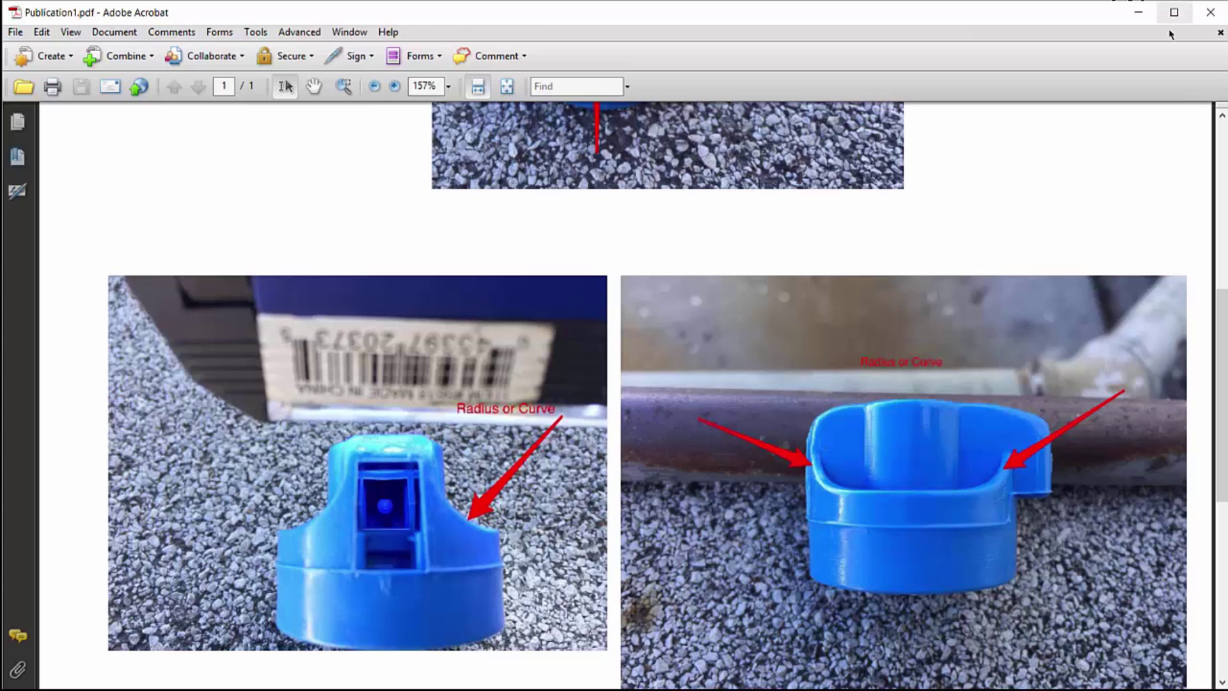
pyautogui.click(1138, 13)
pyautogui.moveTo(637, 371); pyautogui.dragTo(648, 394, button='middle')
pyautogui.click(49, 405)
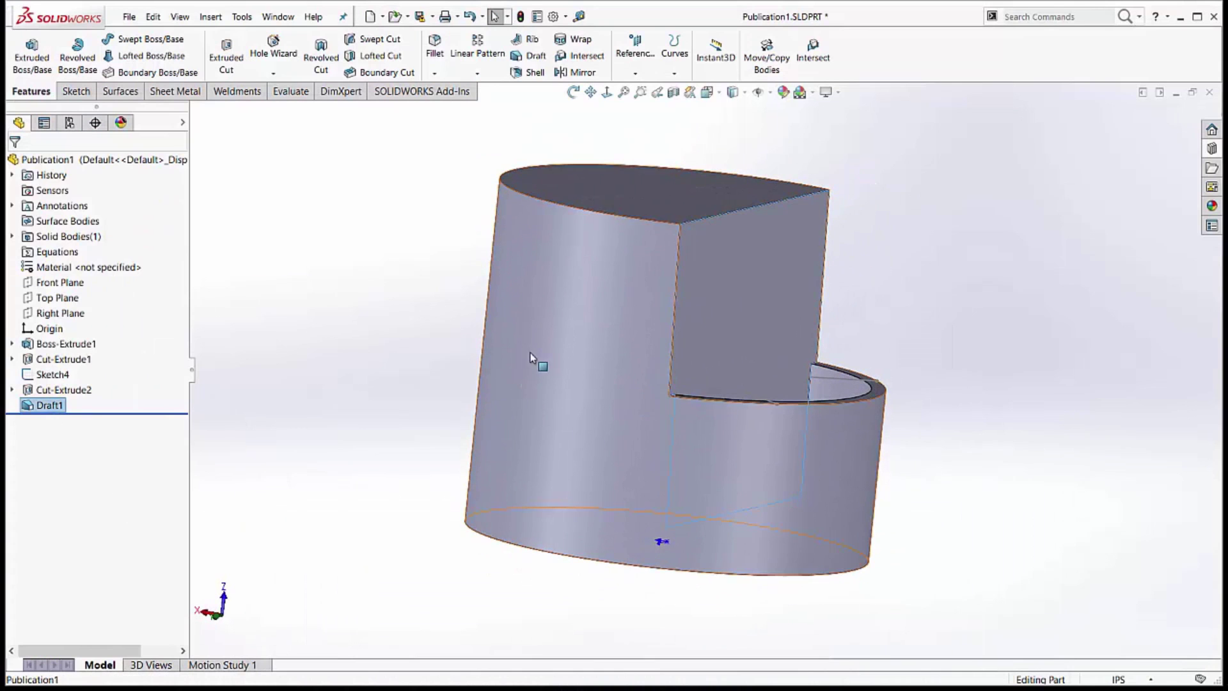
pyautogui.moveTo(540, 359); pyautogui.dragTo(616, 424, button='middle')
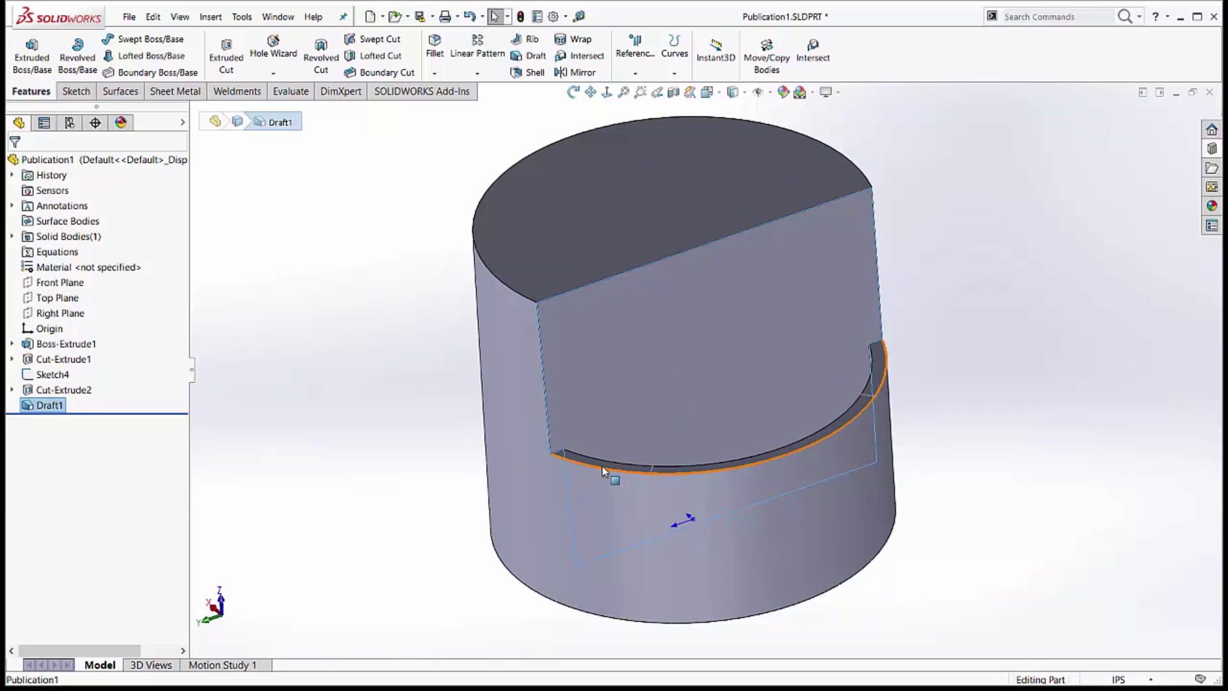
# Fillet the short corner edge where the curved ledge meets the flat cut wall with a 0.5 in radius
pyautogui.moveTo(590, 439); pyautogui.dragTo(762, 472, button='middle')
pyautogui.click(761, 472)
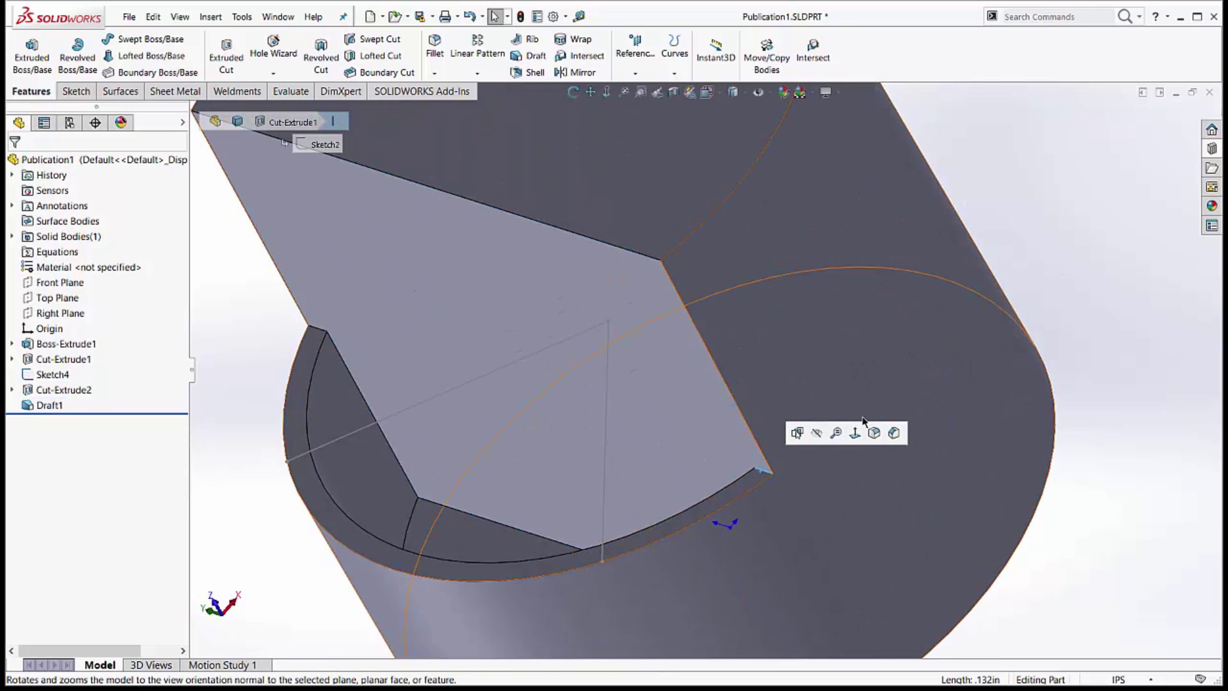
pyautogui.click(894, 433)
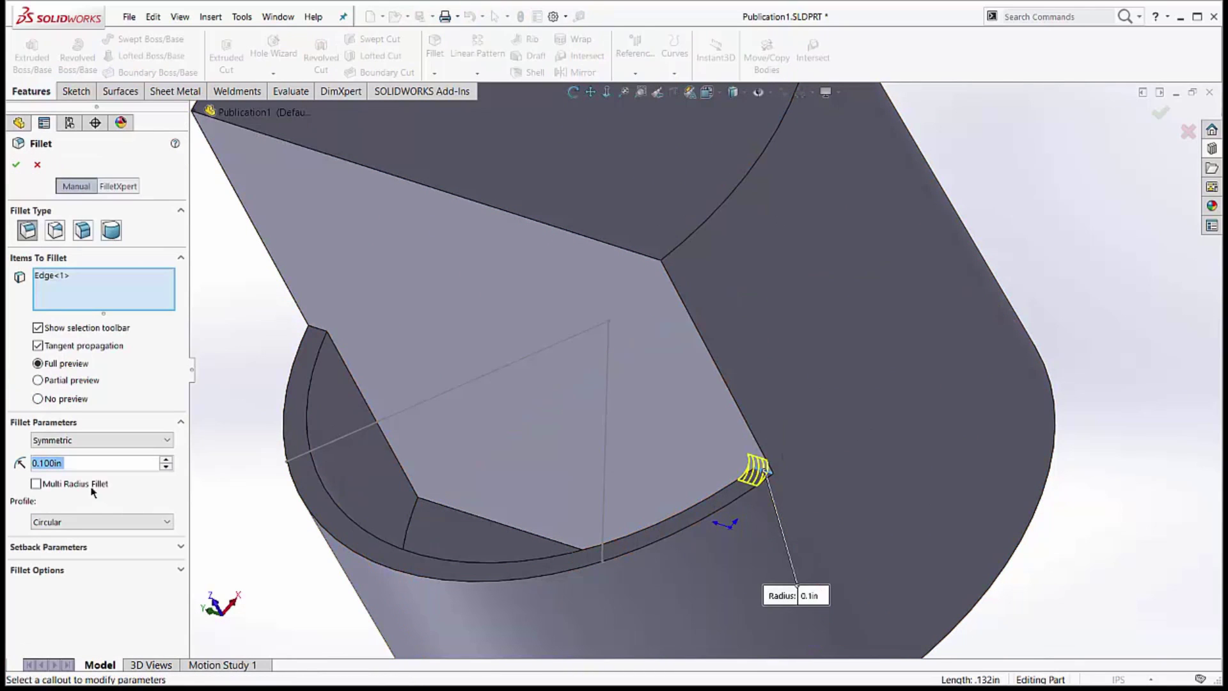
pyautogui.press('BackSpace')
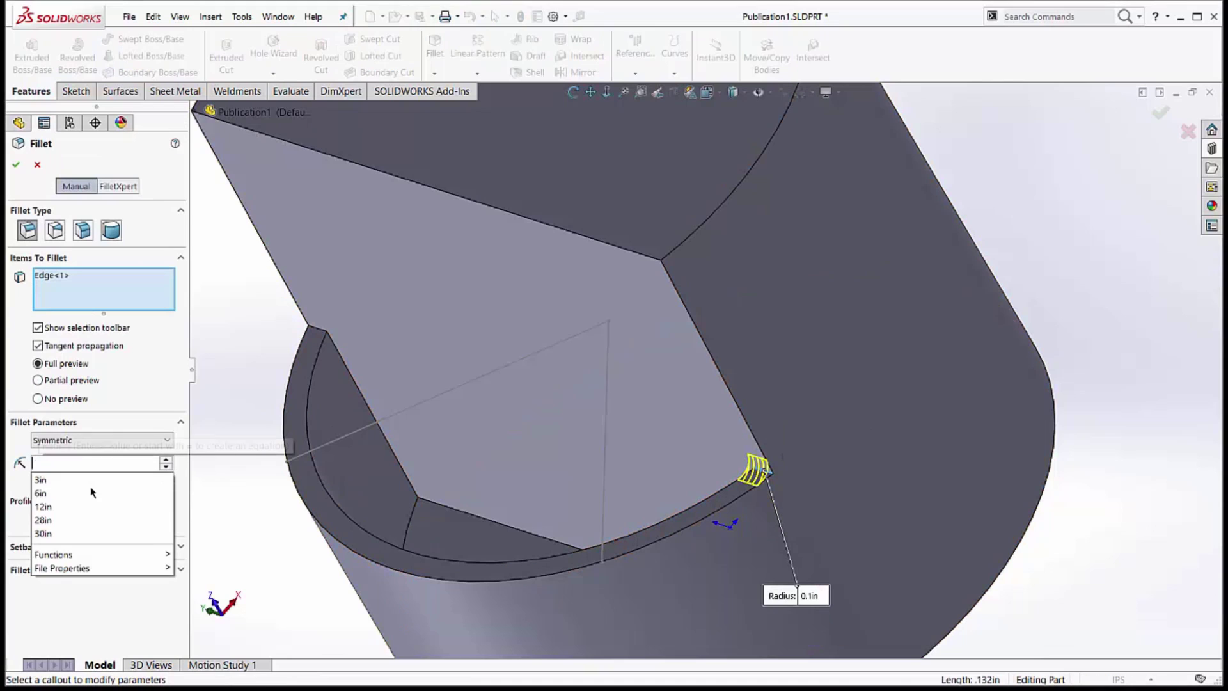
pyautogui.write('.5')
pyautogui.press('Return')
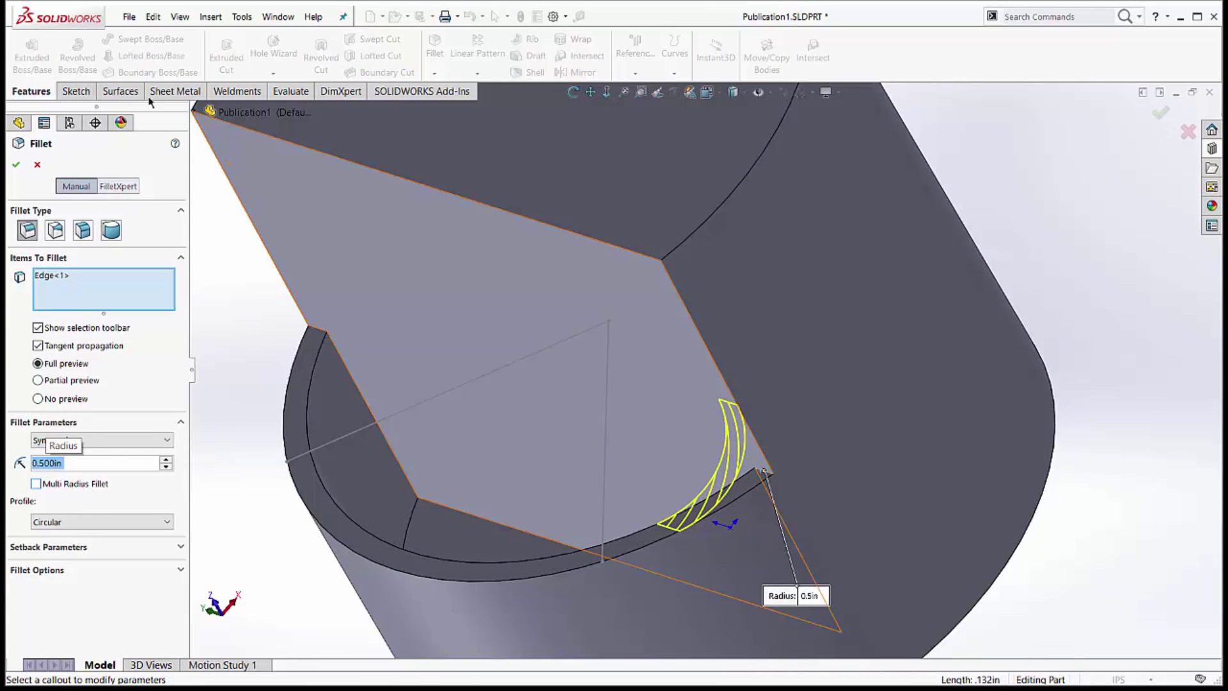
pyautogui.click(16, 165)
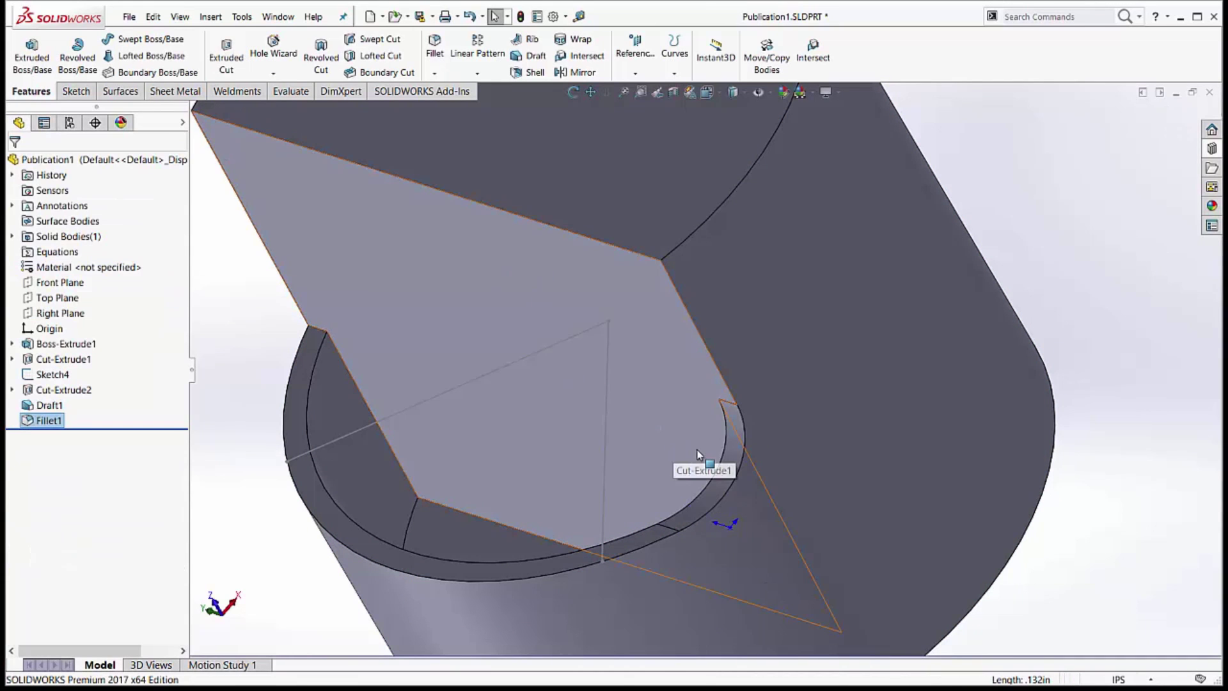
# Inspect the fillet's curve at the ledge corner and delete the fillet feature from the part
pyautogui.moveTo(701, 416); pyautogui.dragTo(745, 326, button='middle')
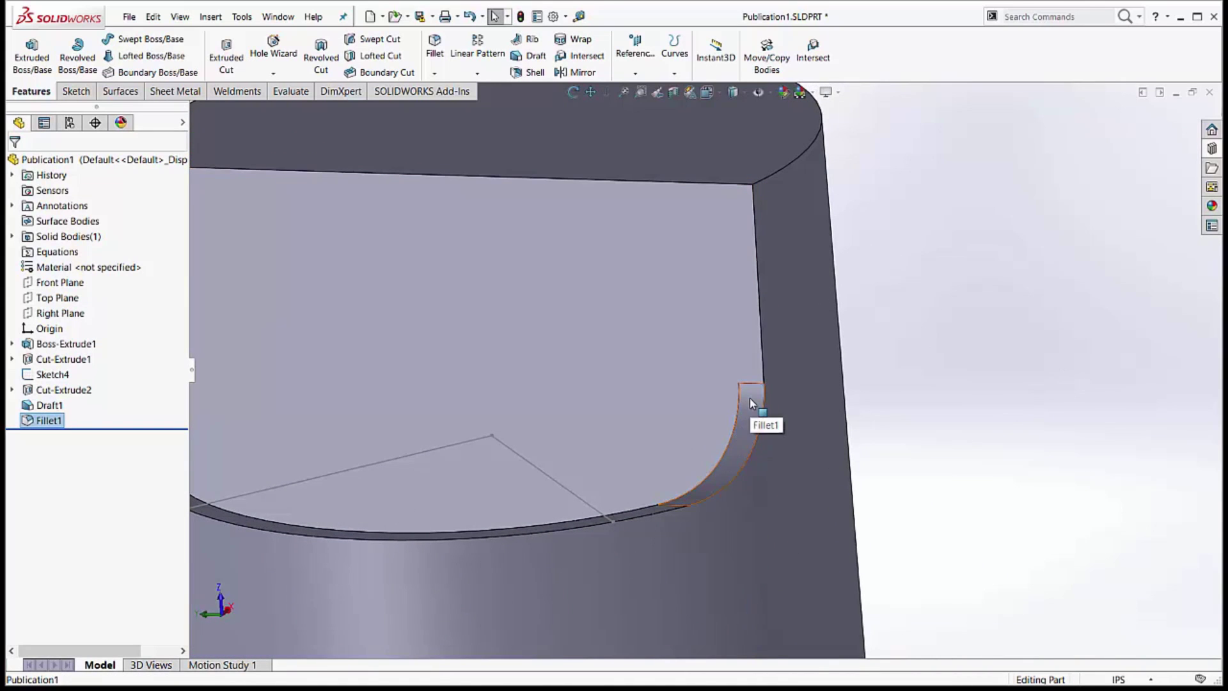
pyautogui.scroll(5, 675, 489)
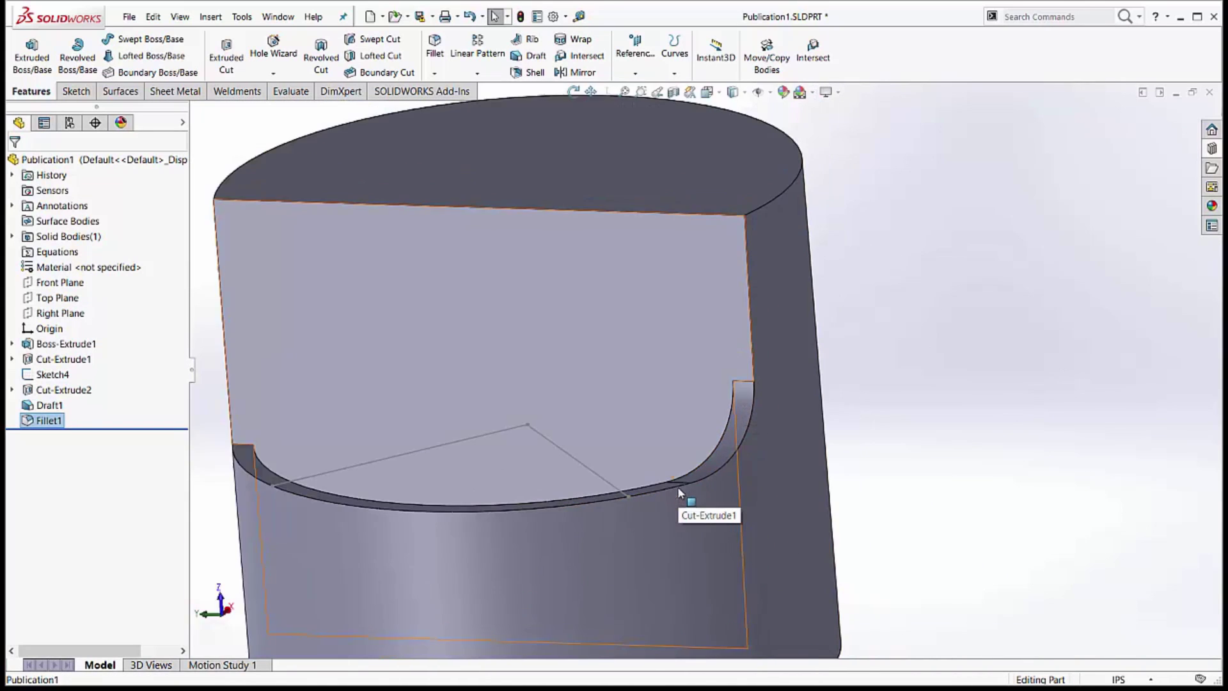
pyautogui.moveTo(676, 488); pyautogui.dragTo(533, 451, button='middle')
pyautogui.scroll(-3, 547, 440)
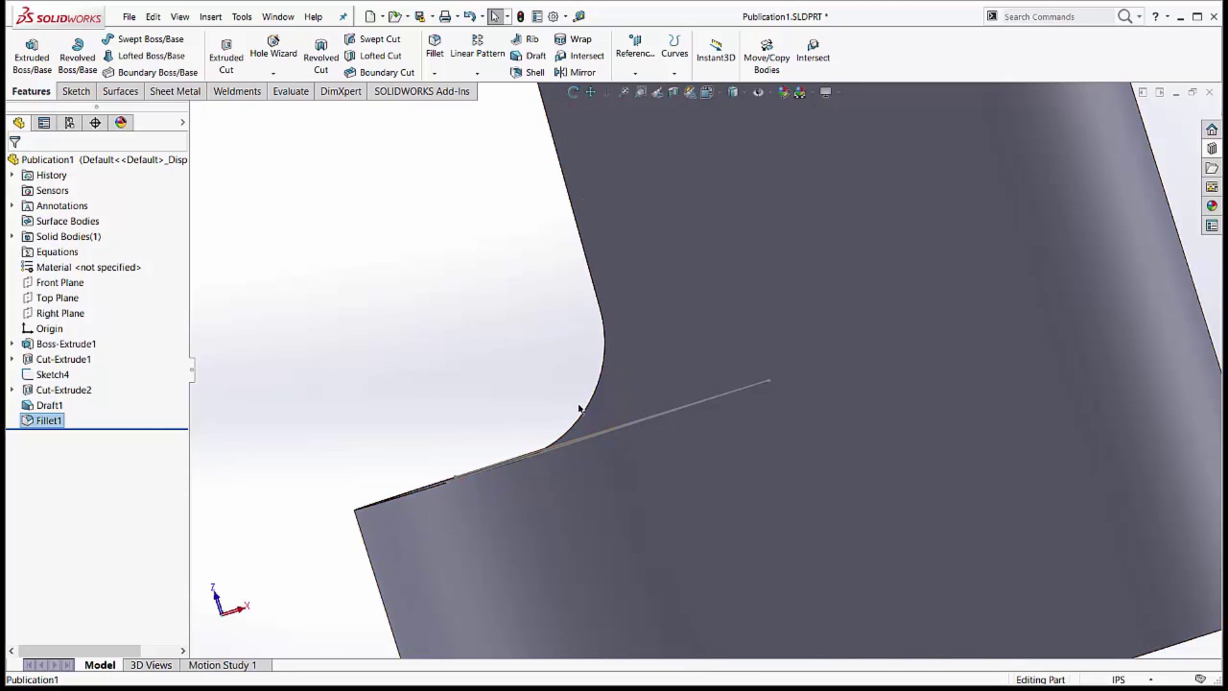
pyautogui.scroll(2, 576, 350)
pyautogui.moveTo(577, 351); pyautogui.dragTo(662, 378, button='middle')
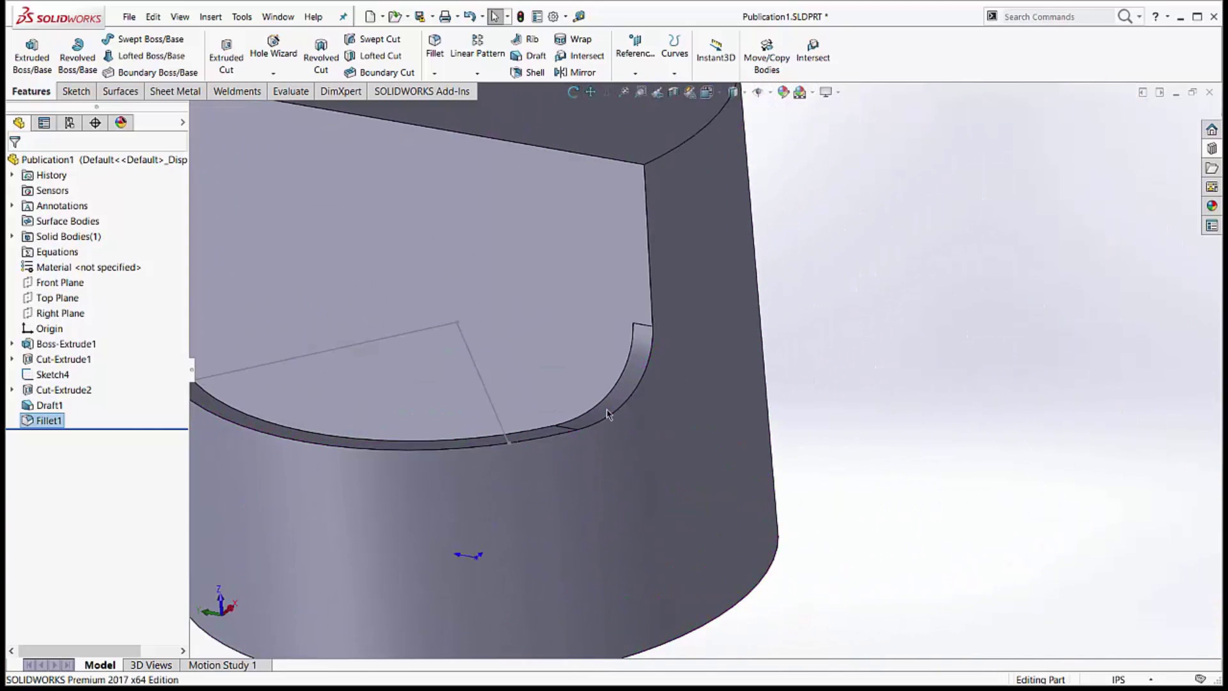
pyautogui.rightClick(46, 422)
pyautogui.click(86, 513)
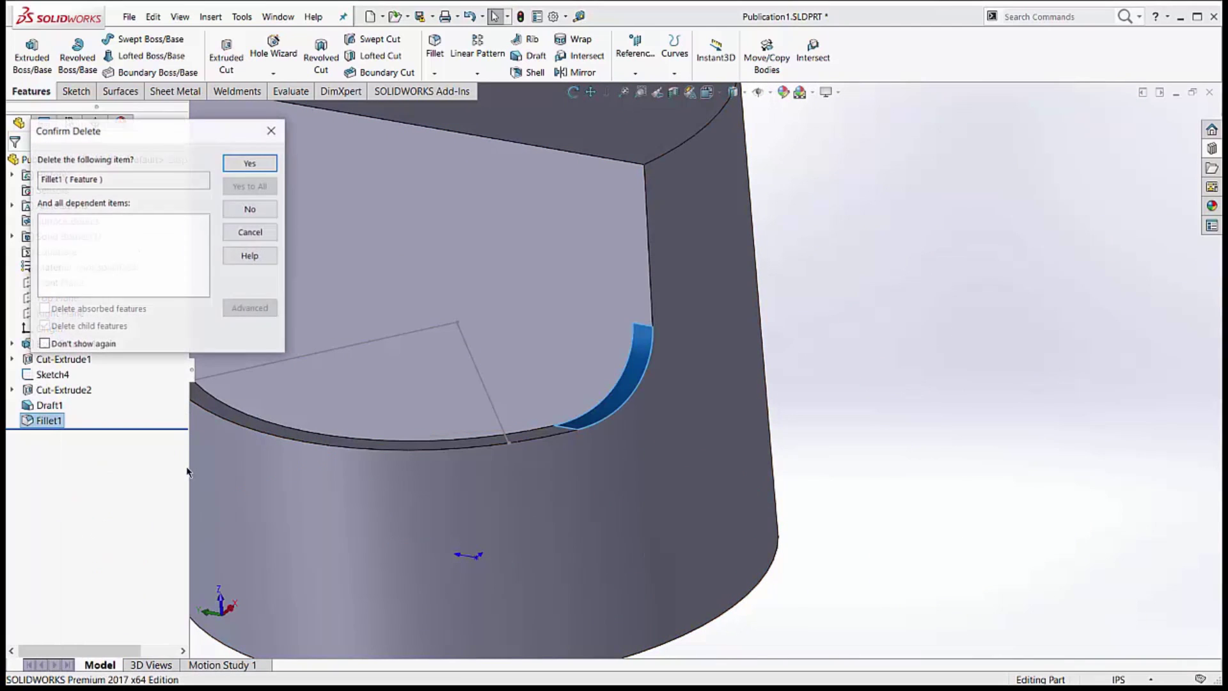
pyautogui.click(240, 163)
# Edit the sketch of the two radial lines on the ledge and set both angles from the wall edge to 60 degrees
pyautogui.scroll(5, 508, 310)
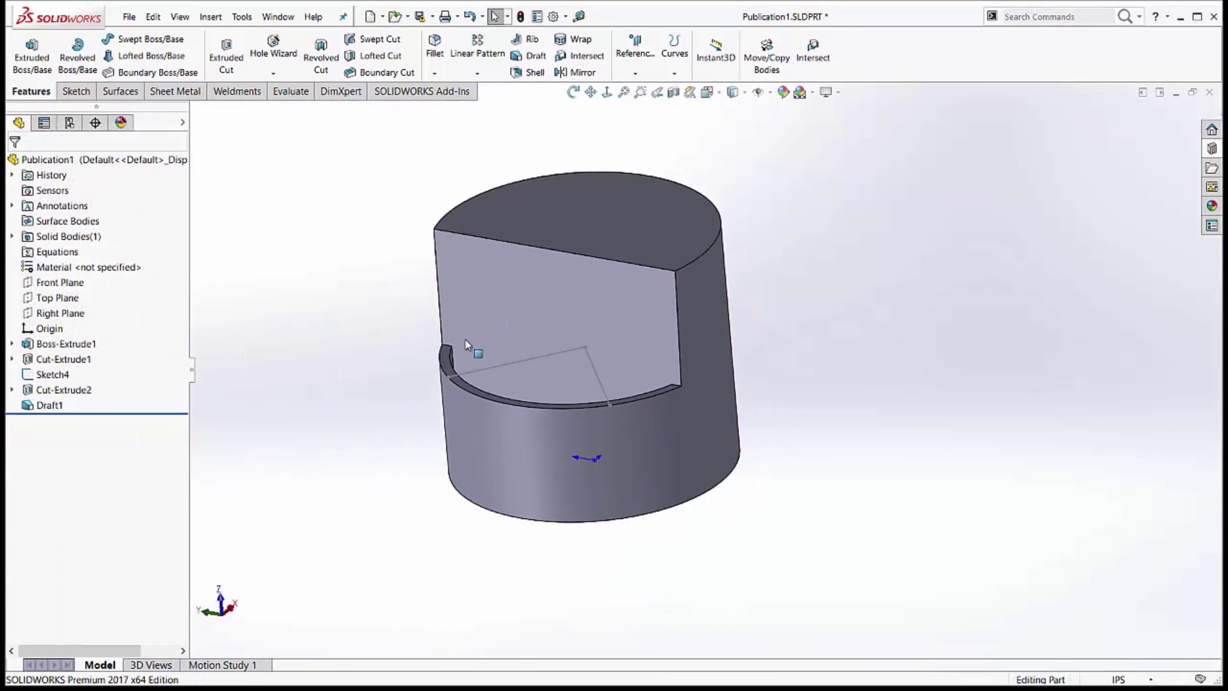
pyautogui.moveTo(467, 348); pyautogui.dragTo(521, 372, button='middle')
pyautogui.scroll(-5, 603, 363)
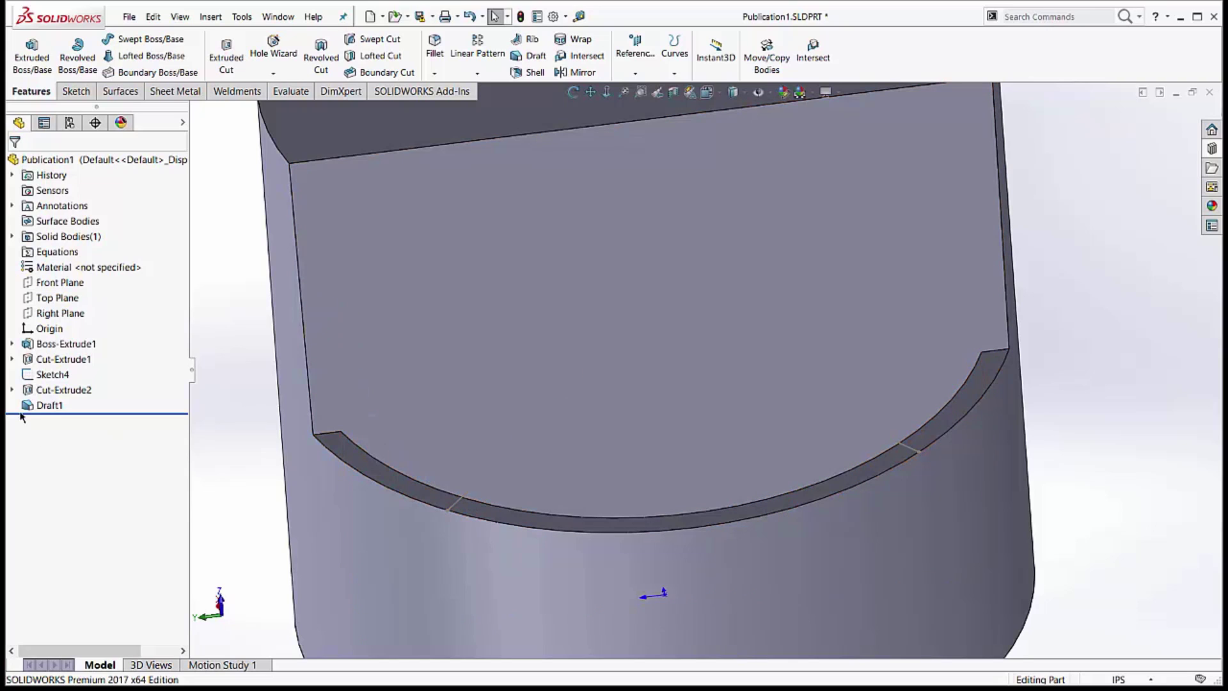
pyautogui.rightClick(35, 371)
pyautogui.click(45, 331)
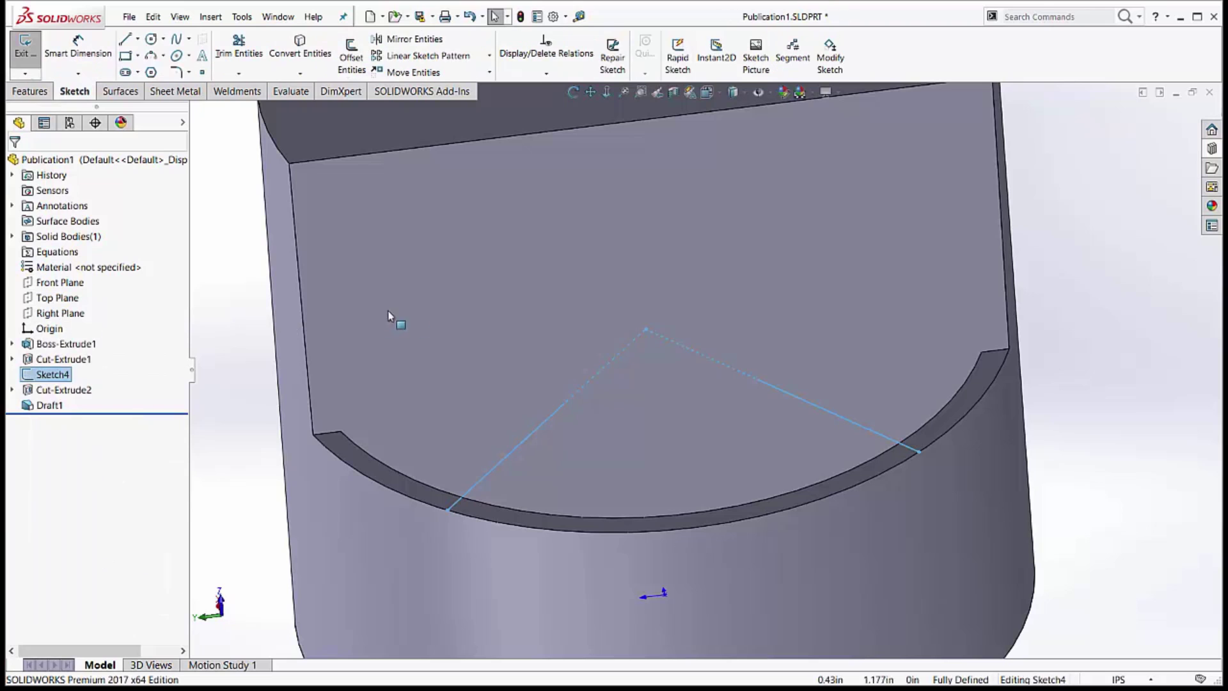
pyautogui.moveTo(393, 320)
pyautogui.mouseDown(button='middle')
pyautogui.moveTo(620, 356)
pyautogui.moveTo(561, 430)
pyautogui.mouseUp(button='middle')
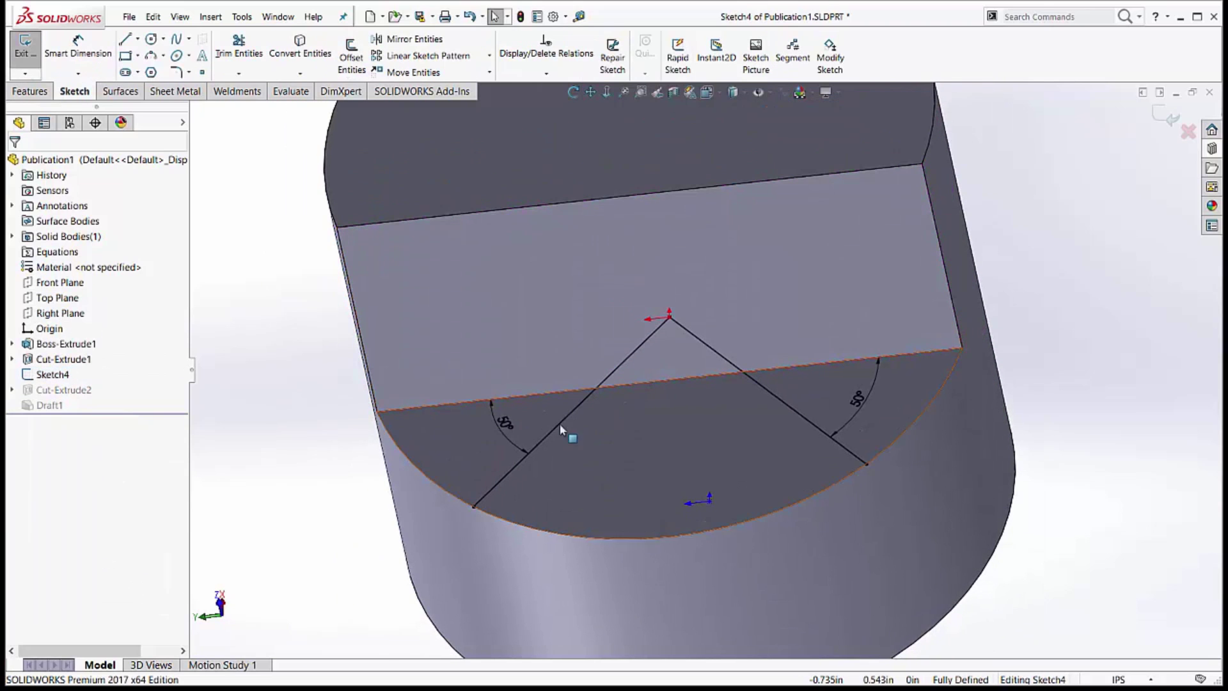
pyautogui.doubleClick(502, 425)
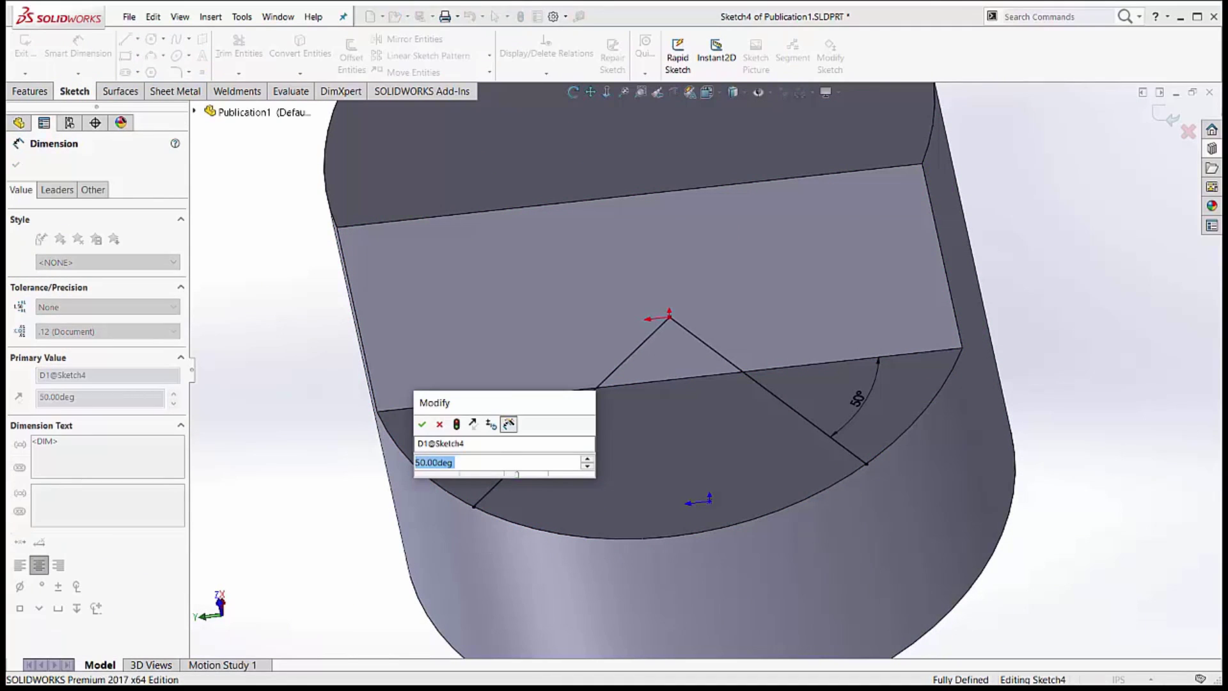
pyautogui.write('60')
pyautogui.press('Return')
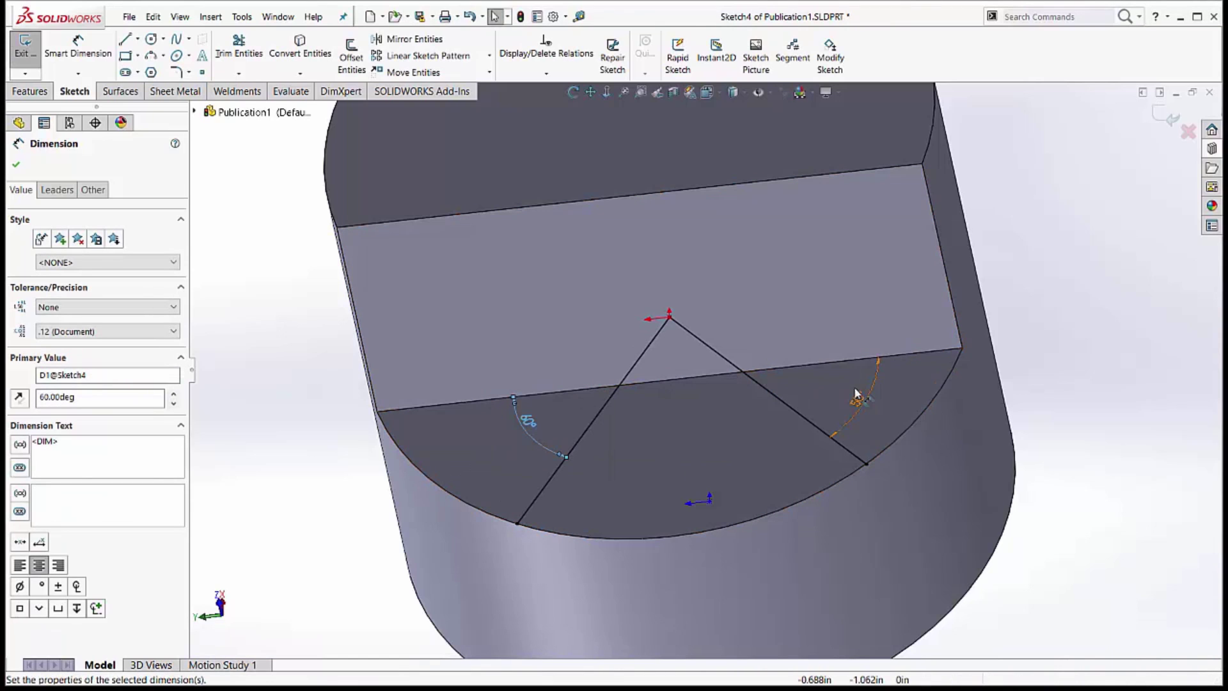
pyautogui.doubleClick(855, 393)
pyautogui.write('50')
pyautogui.press('Return')
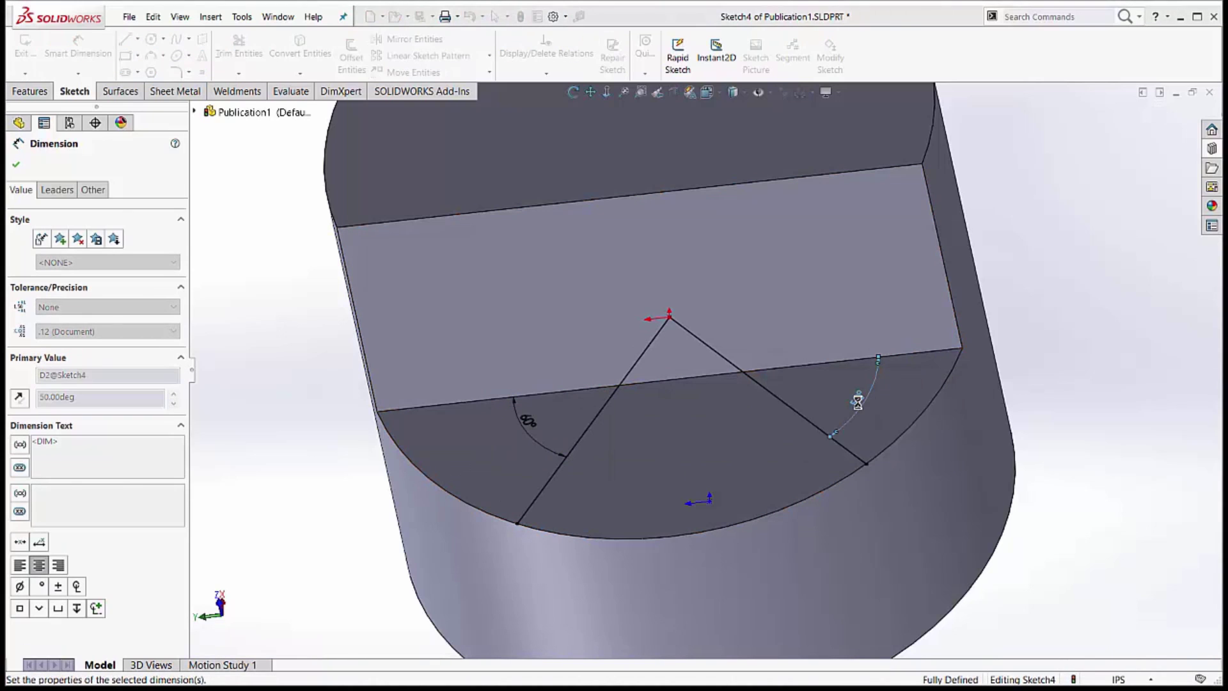
# Switch to Adobe Acrobat, examine the annotated curves on the blue cap's photos, and return to SolidWorks
pyautogui.hotkey('alt', 'Tab')
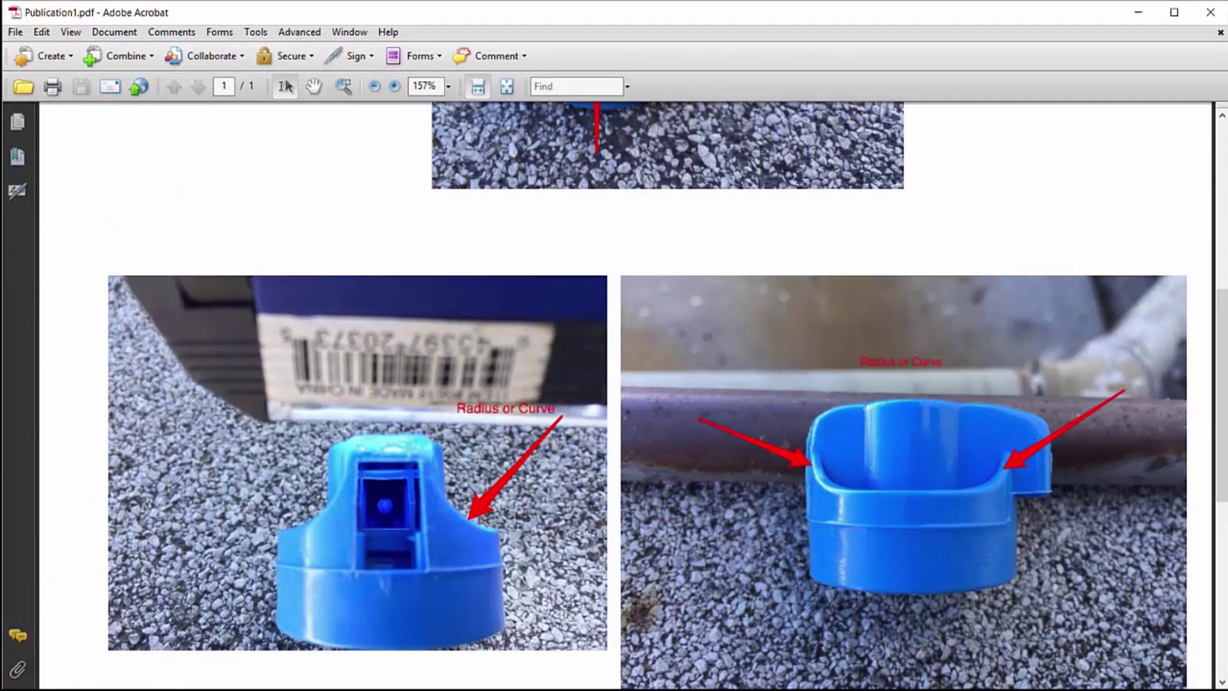
pyautogui.scroll(4, 637, 257)
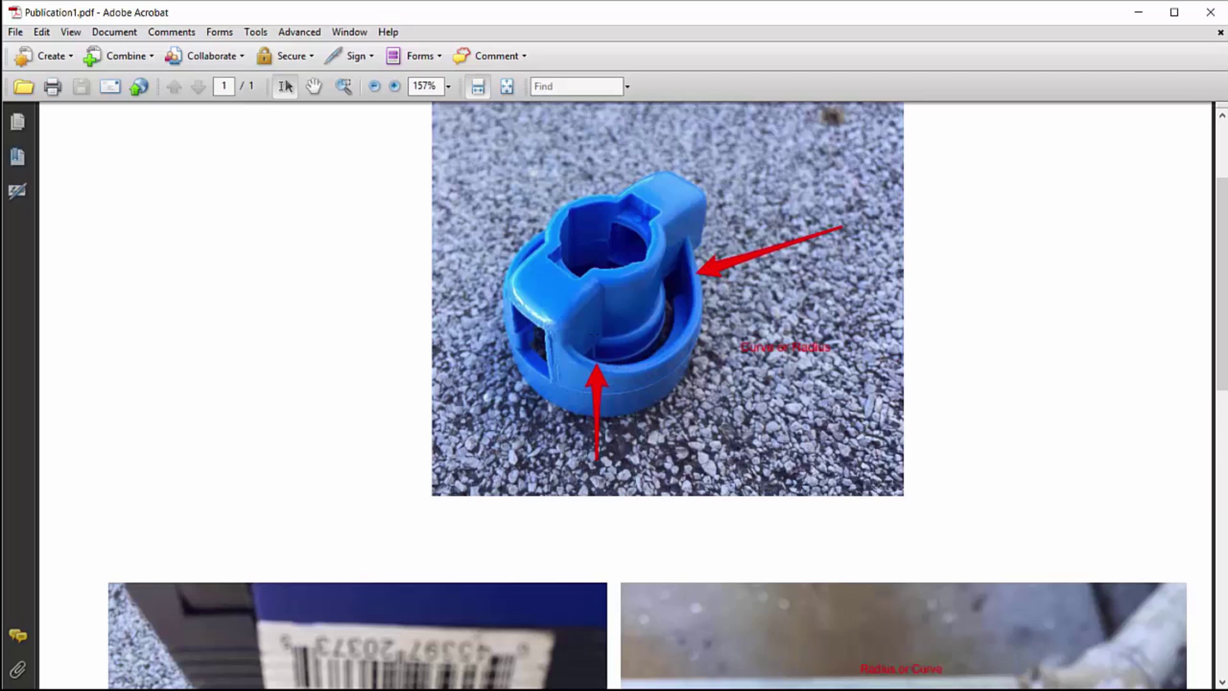
pyautogui.scroll(-5, 627, 396)
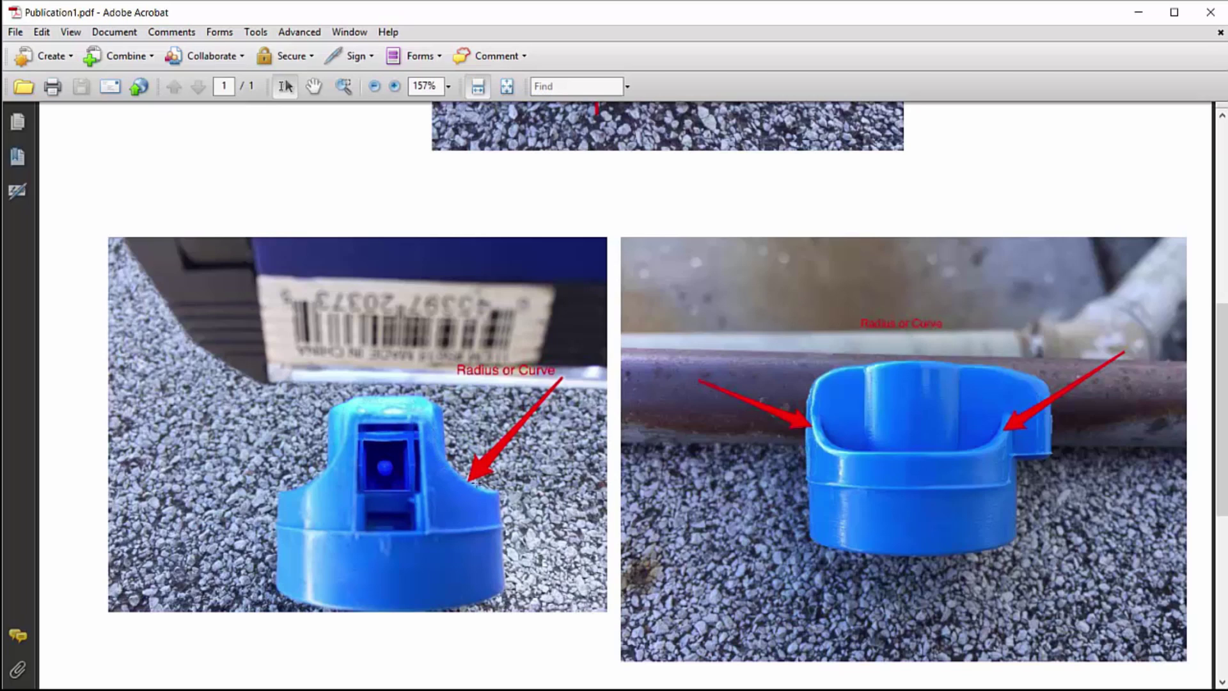
pyautogui.scroll(5, 584, 299)
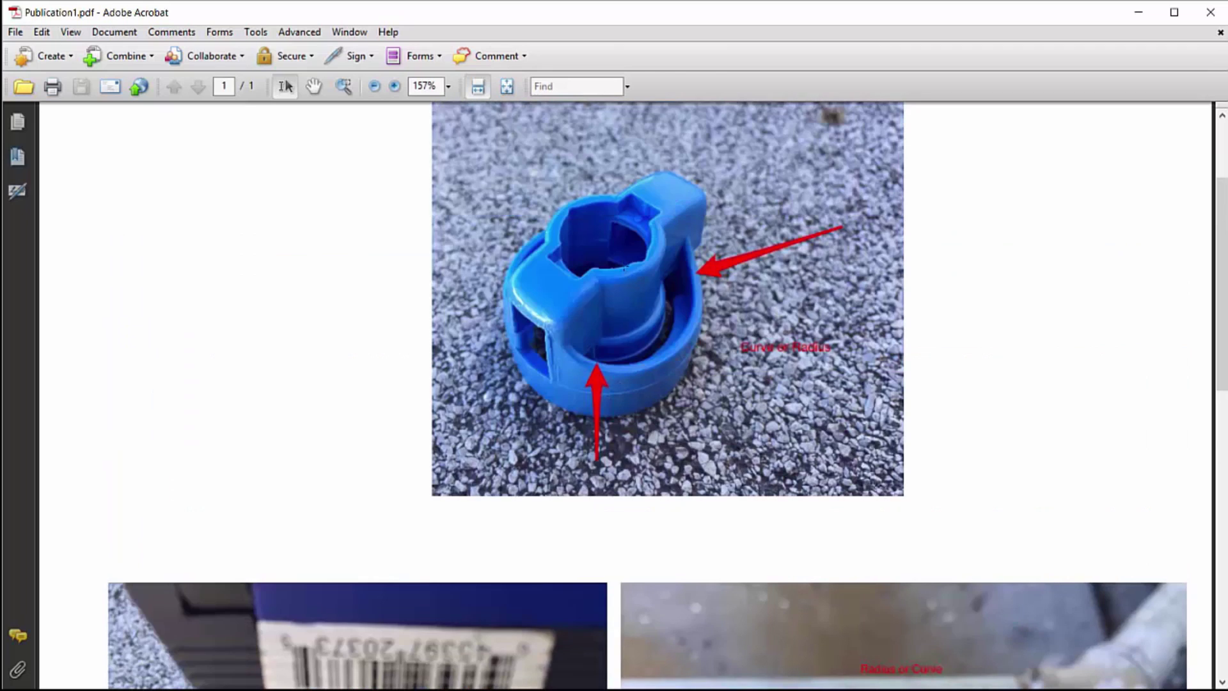
pyautogui.click(1138, 12)
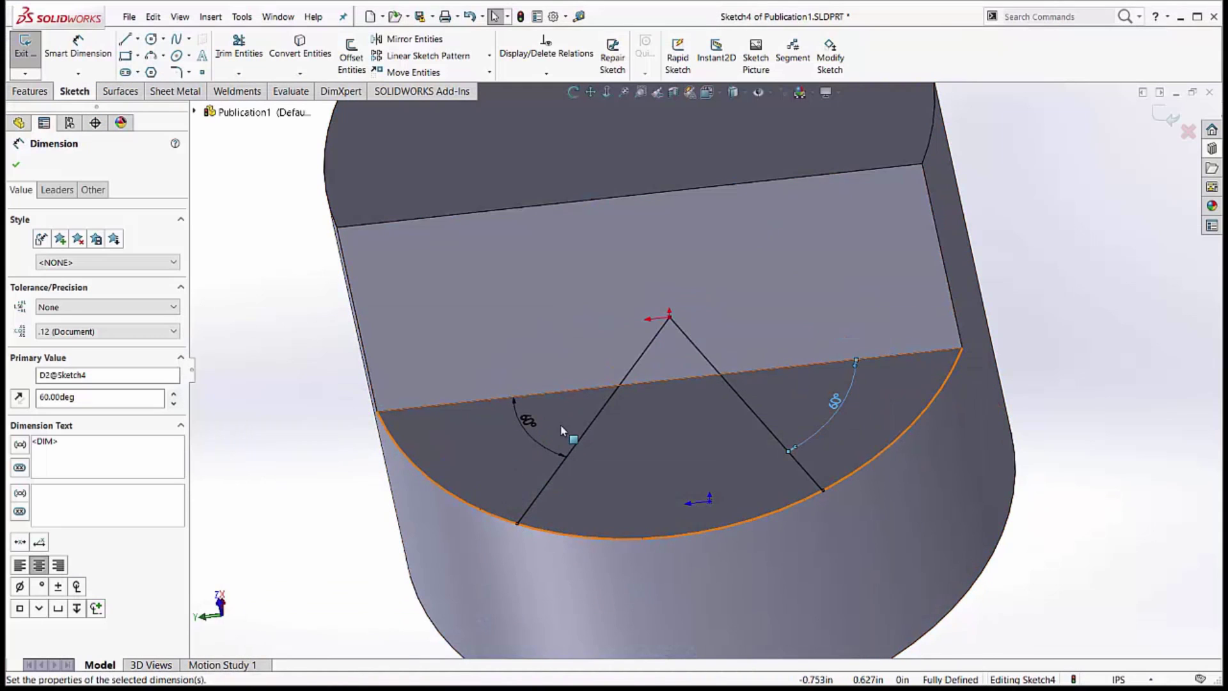
# Close the sketch and split the curved ledge face with a projected split line using Sketch4's two radial lines
pyautogui.click(1168, 119)
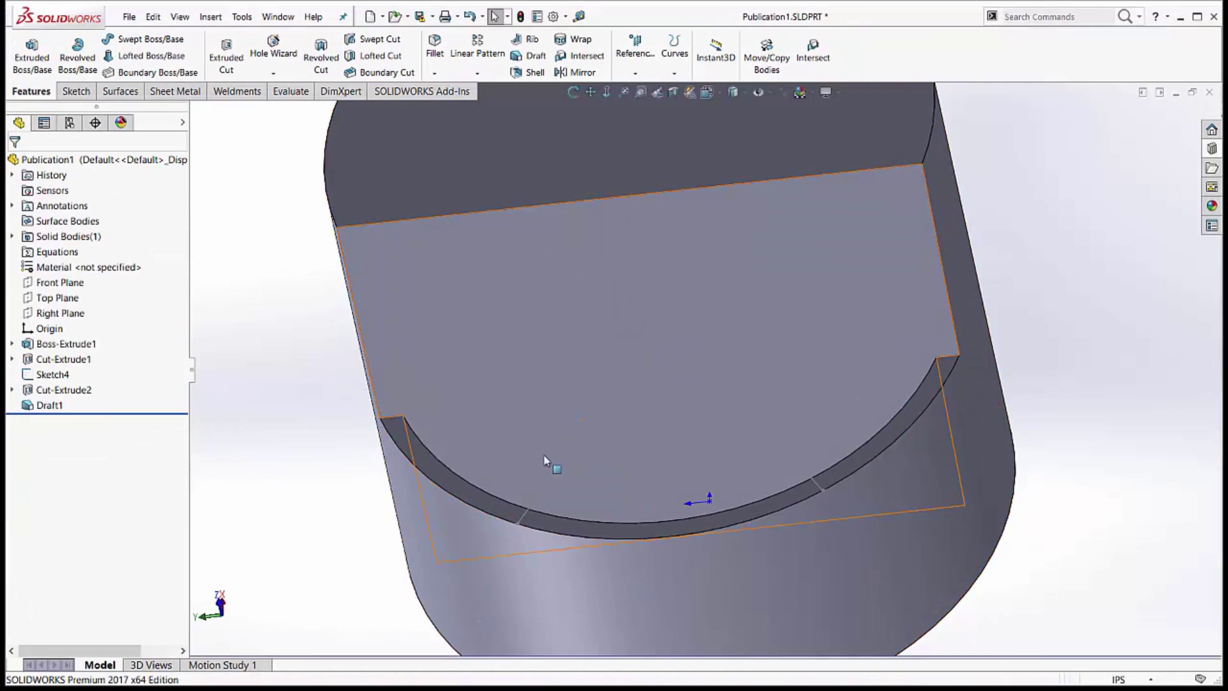
pyautogui.click(517, 515)
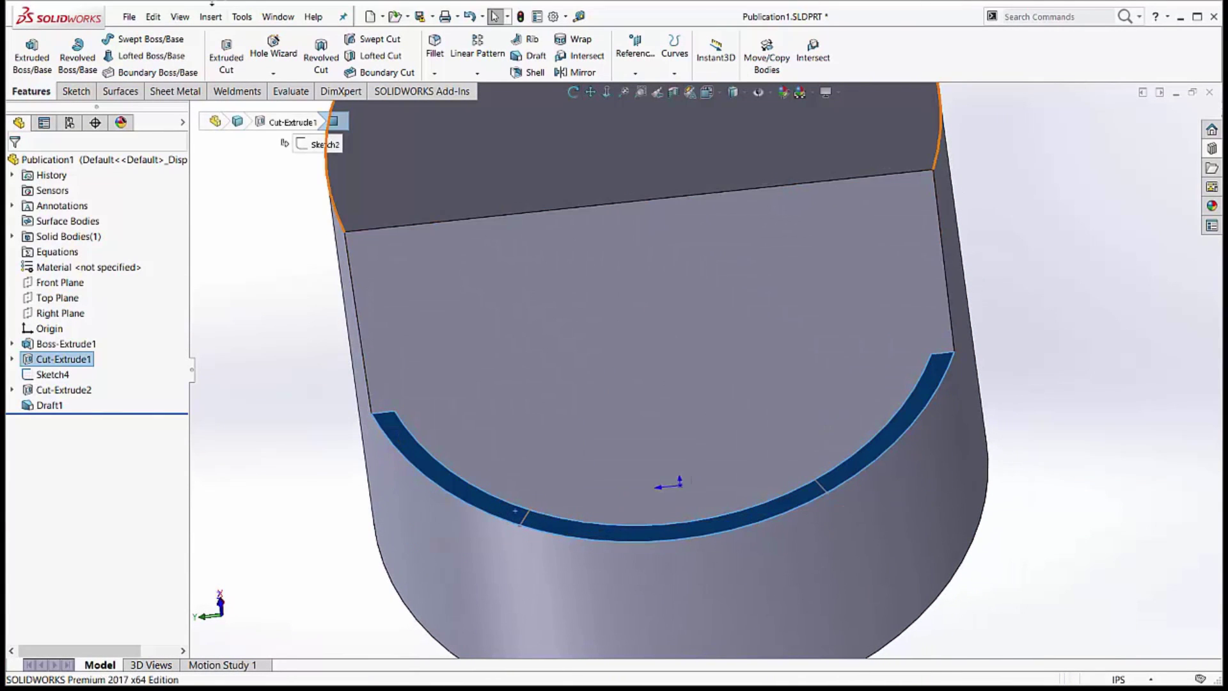
pyautogui.click(36, 376)
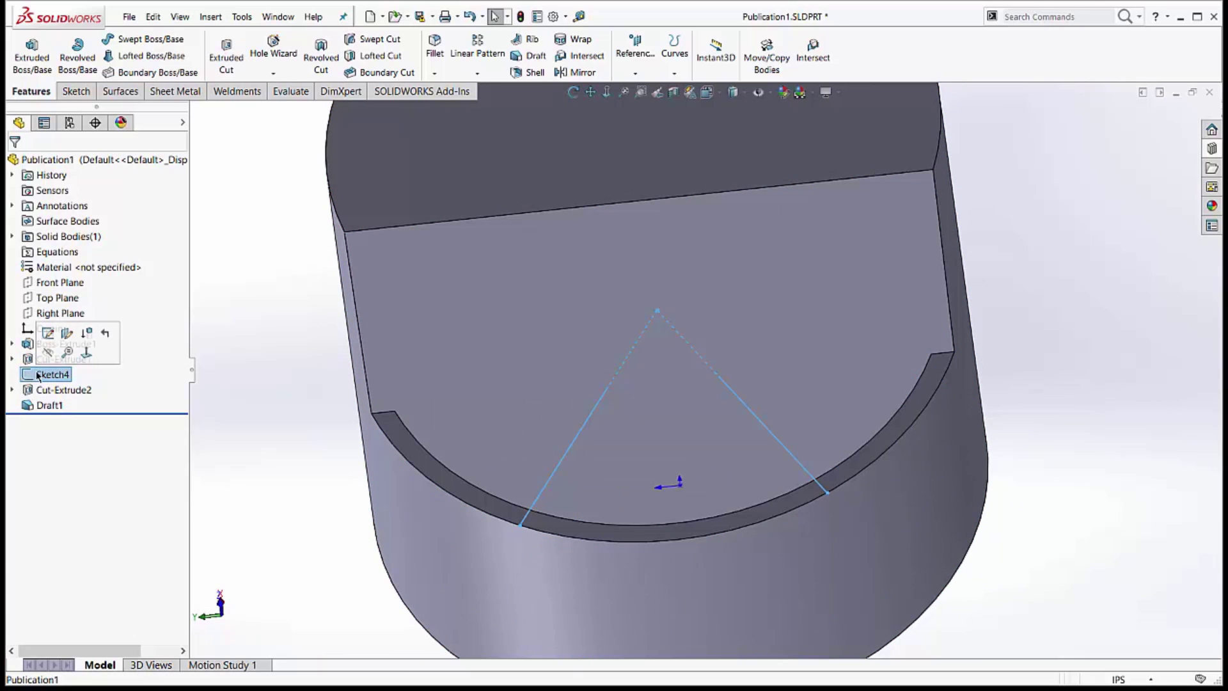
pyautogui.click(210, 17)
pyautogui.moveTo(207, 177)
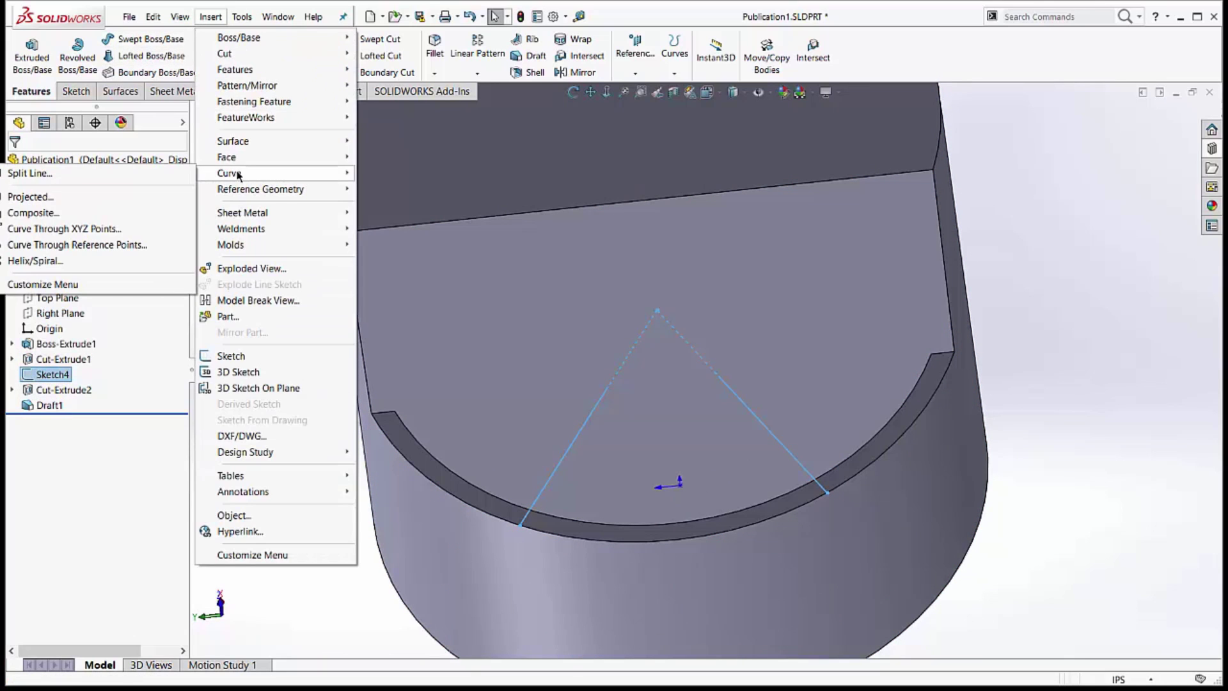
pyautogui.click(99, 181)
pyautogui.click(400, 435)
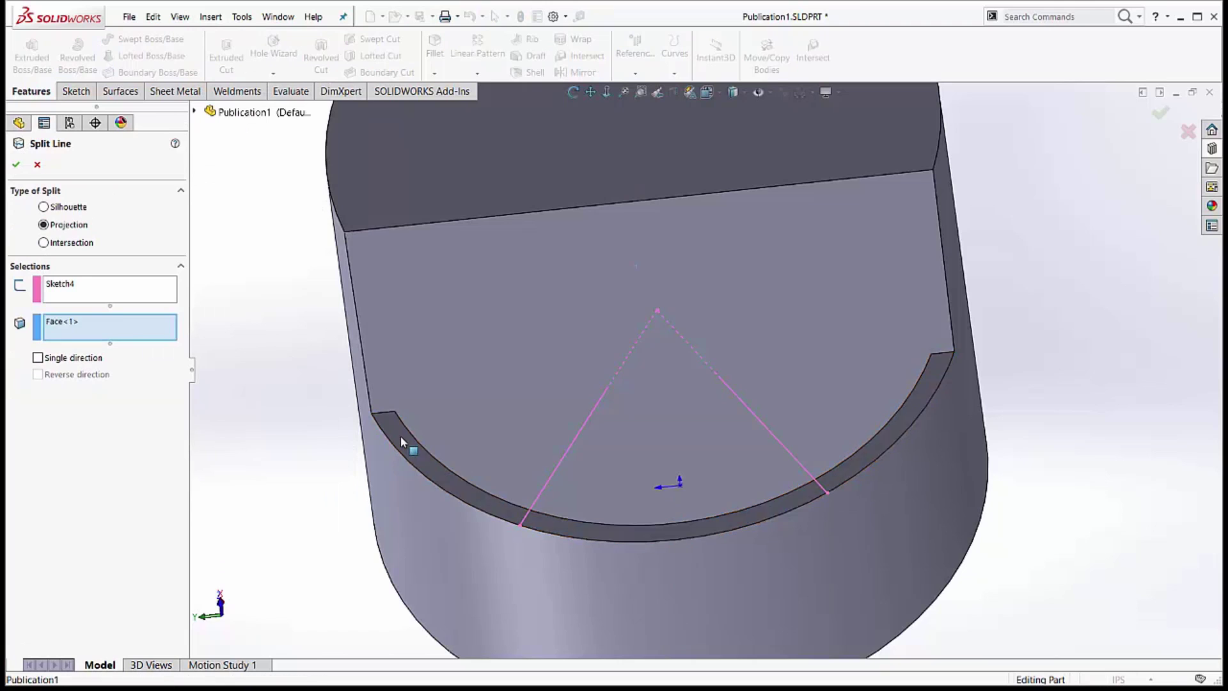
pyautogui.click(15, 165)
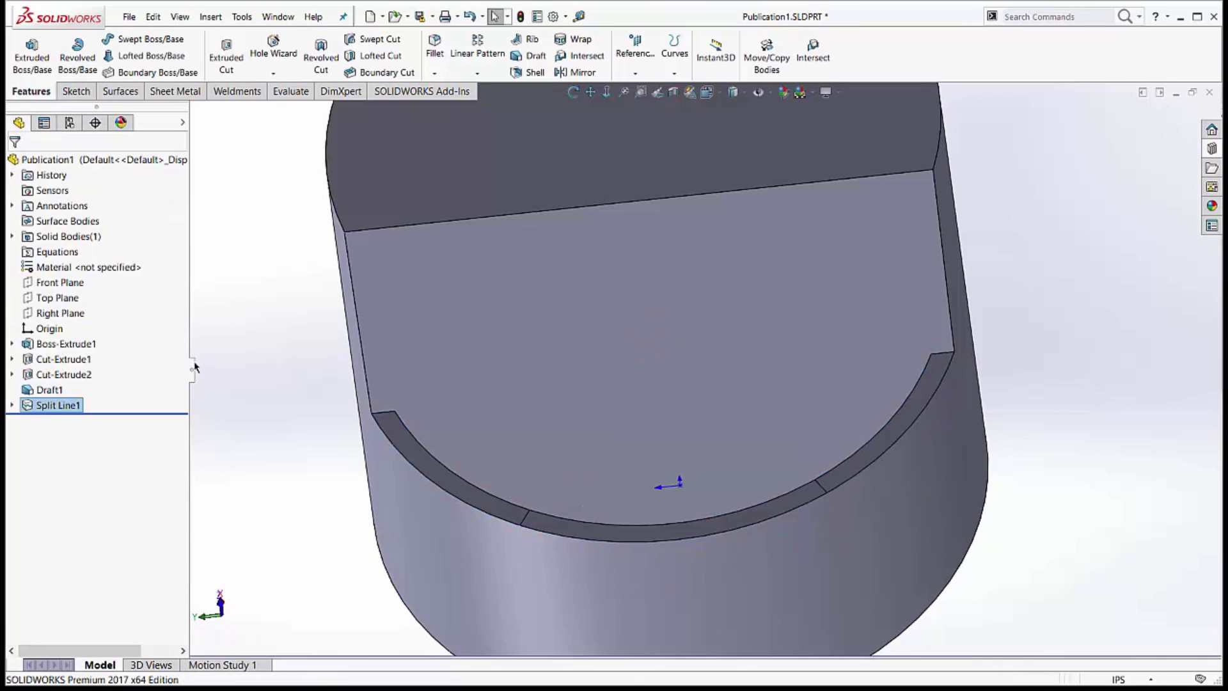
# Check the separate segments of the split ledge by selecting the end and middle faces in turn
pyautogui.click(439, 471)
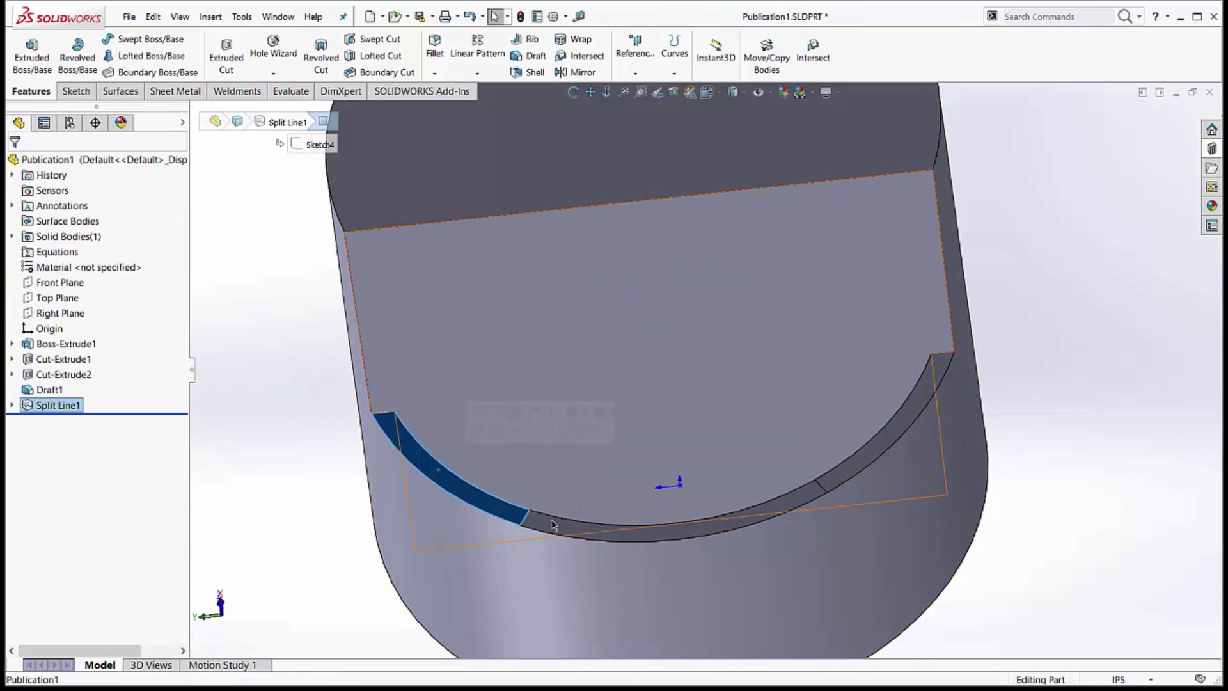
pyautogui.click(550, 523)
pyautogui.click(843, 465)
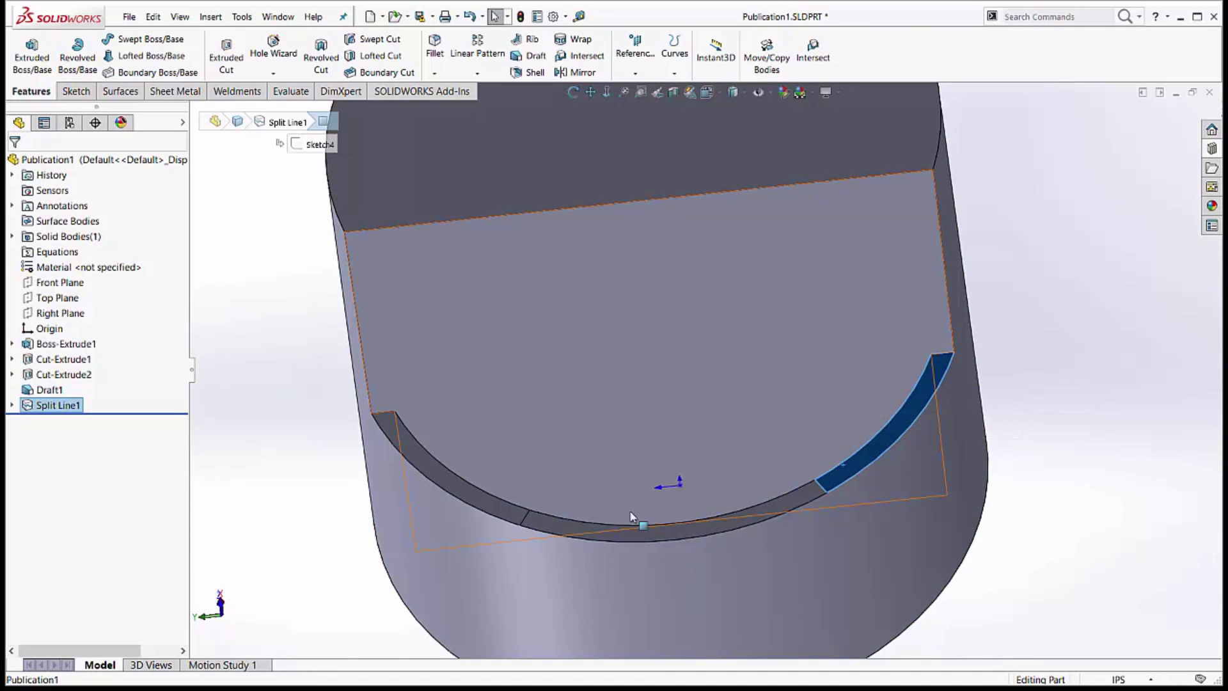
pyautogui.click(483, 506)
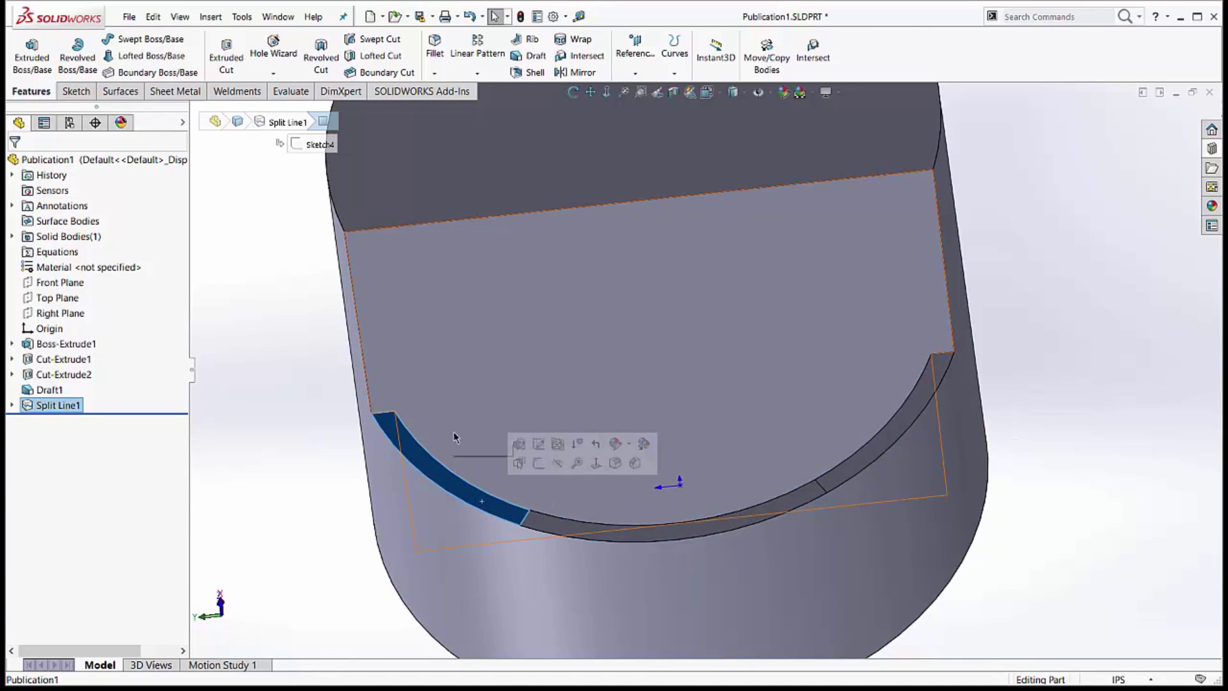
pyautogui.moveTo(431, 417)
pyautogui.mouseDown(button='middle')
pyautogui.moveTo(439, 356)
pyautogui.moveTo(379, 400)
pyautogui.mouseUp(button='middle')
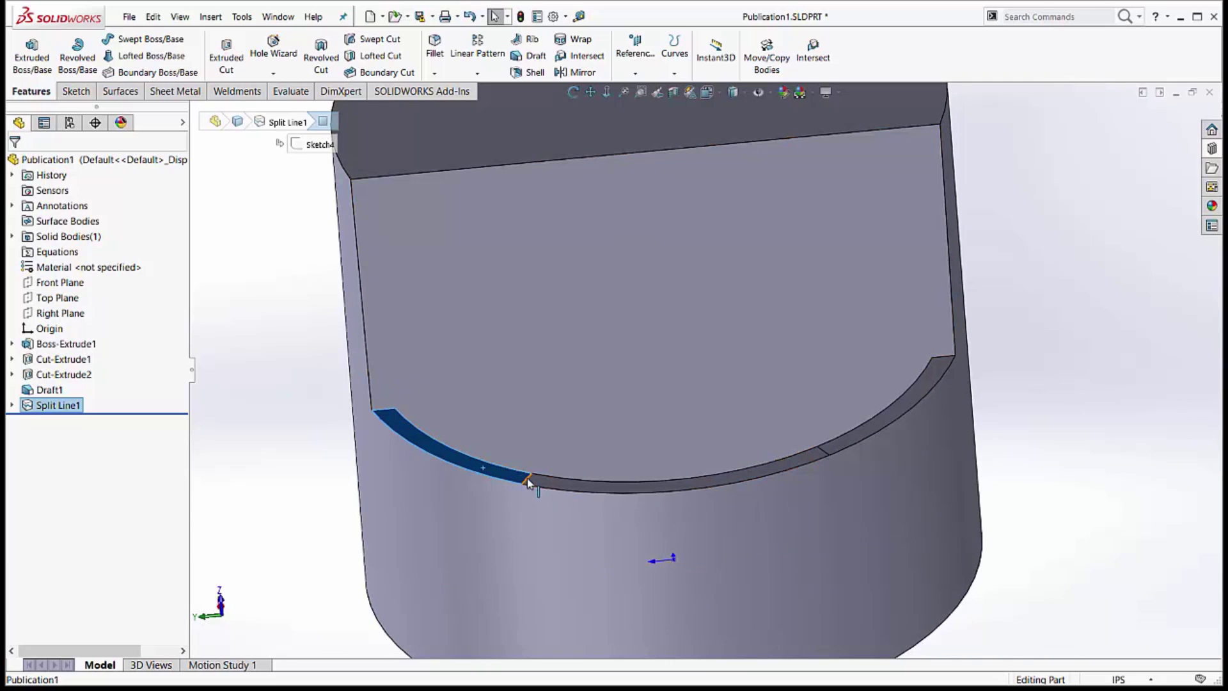
# Start a sketch on the flat upright wall face and convert the wall's side edge into a sketch entity
pyautogui.click(390, 318)
pyautogui.click(443, 279)
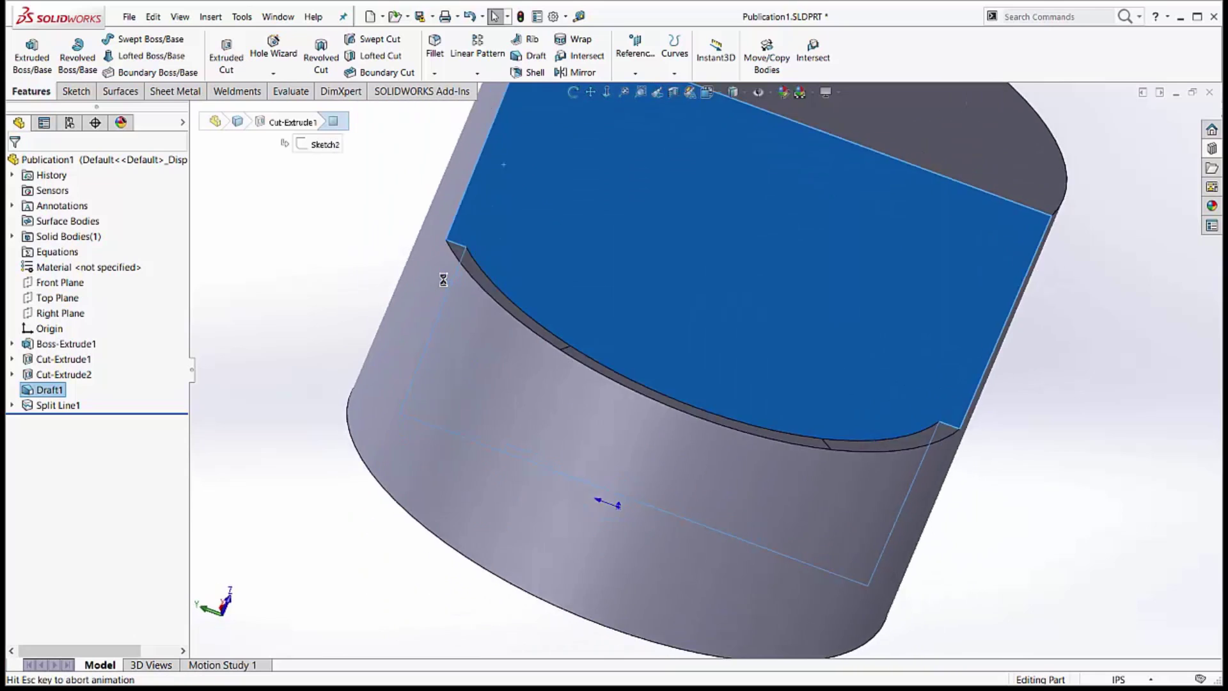
pyautogui.moveTo(534, 261)
pyautogui.mouseDown(button='middle')
pyautogui.moveTo(652, 328)
pyautogui.moveTo(521, 413)
pyautogui.moveTo(598, 424)
pyautogui.mouseUp(button='middle')
pyautogui.scroll(-4, 664, 282)
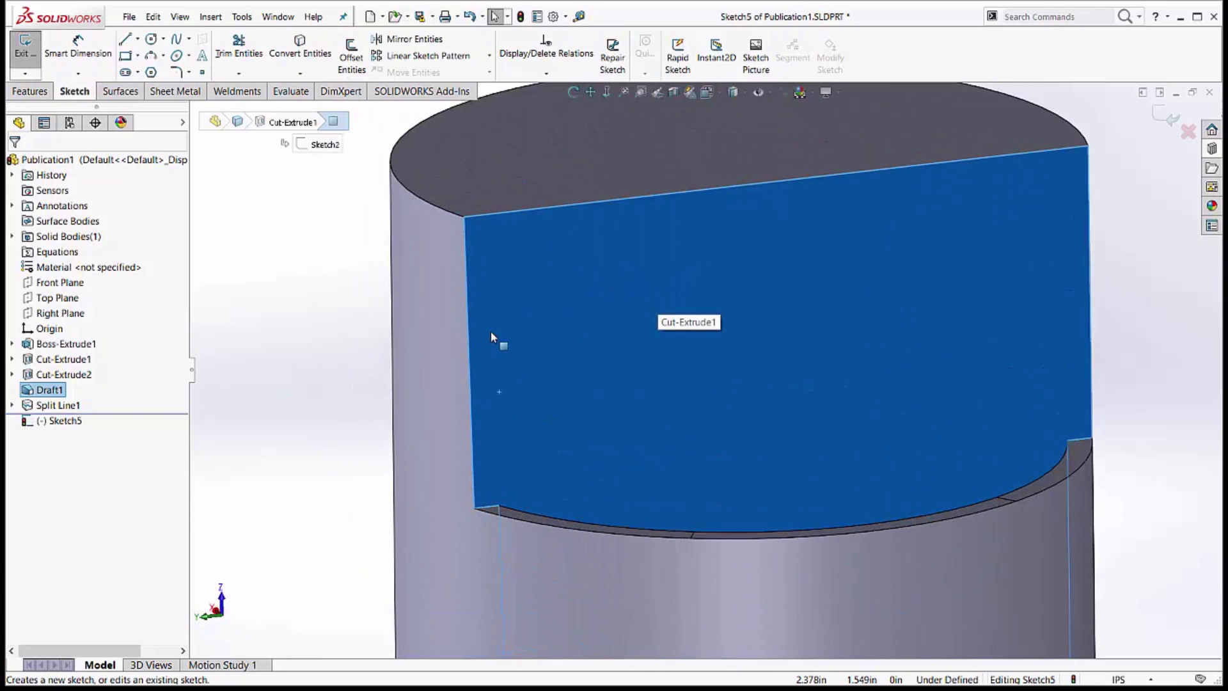
pyautogui.click(470, 345)
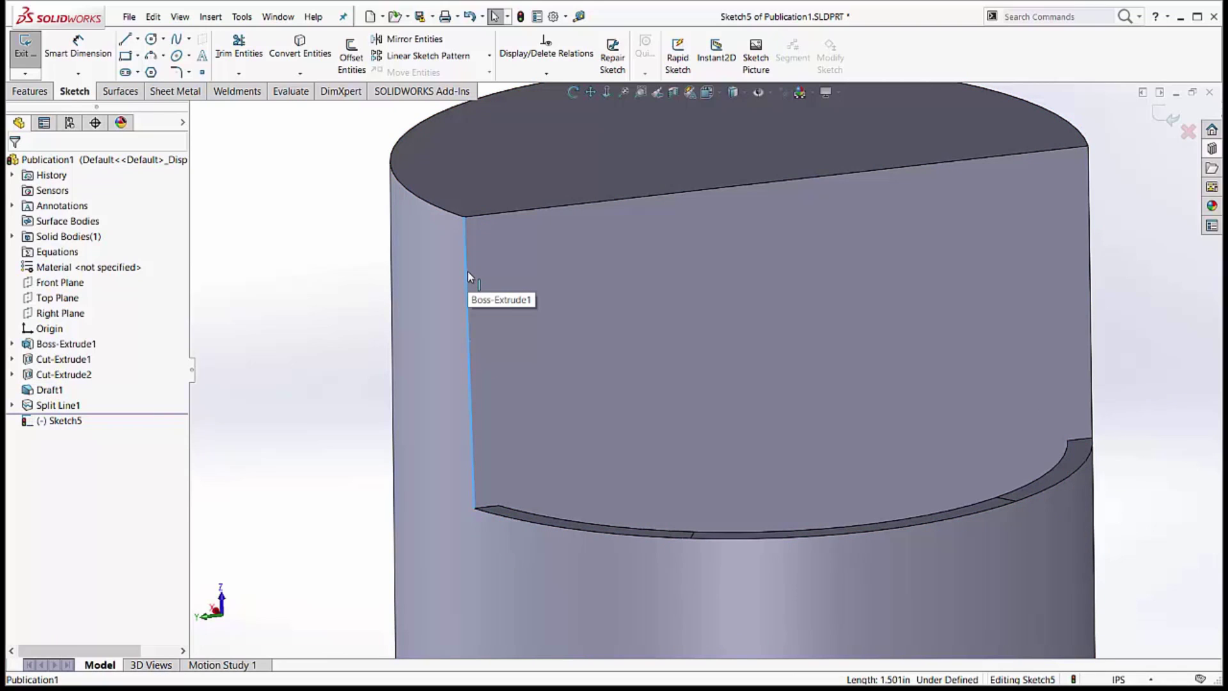
pyautogui.click(299, 46)
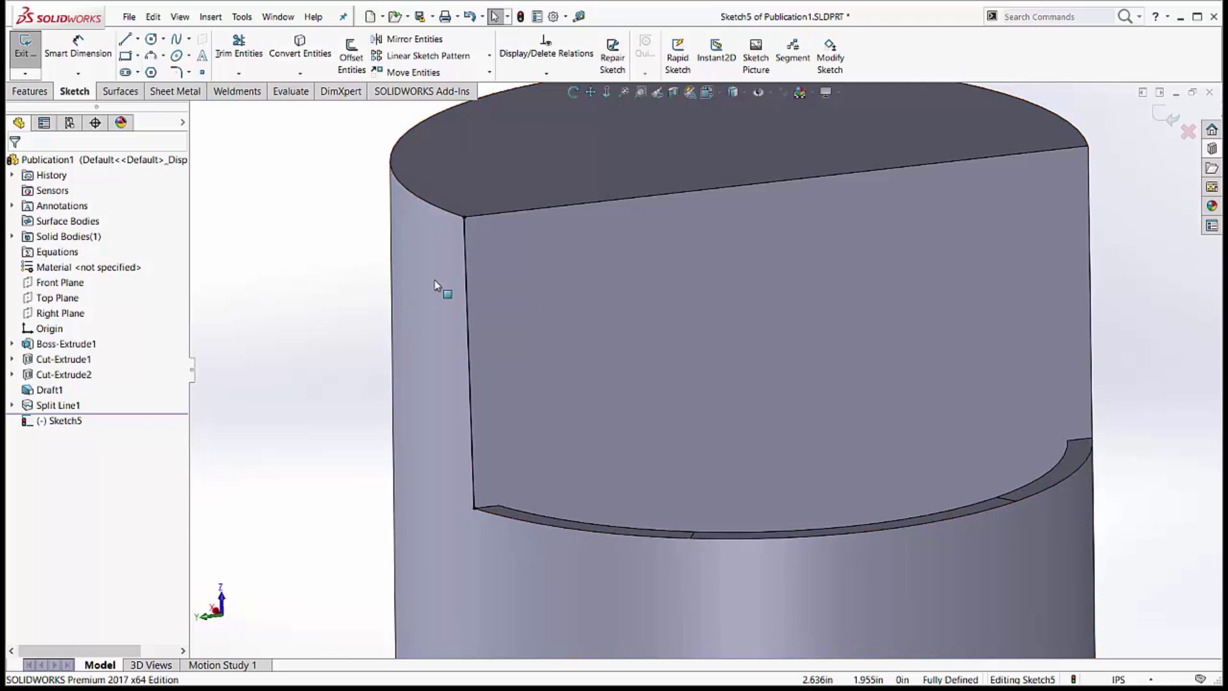
pyautogui.click(467, 275)
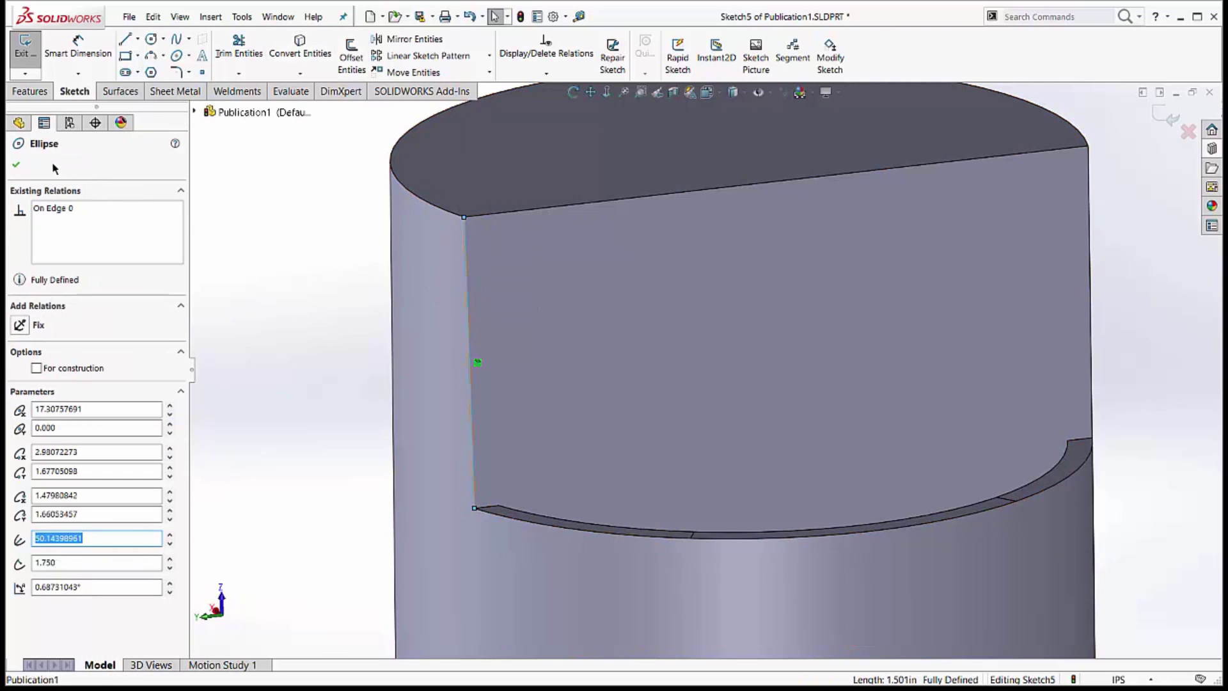
pyautogui.moveTo(488, 286); pyautogui.dragTo(465, 350, button='middle')
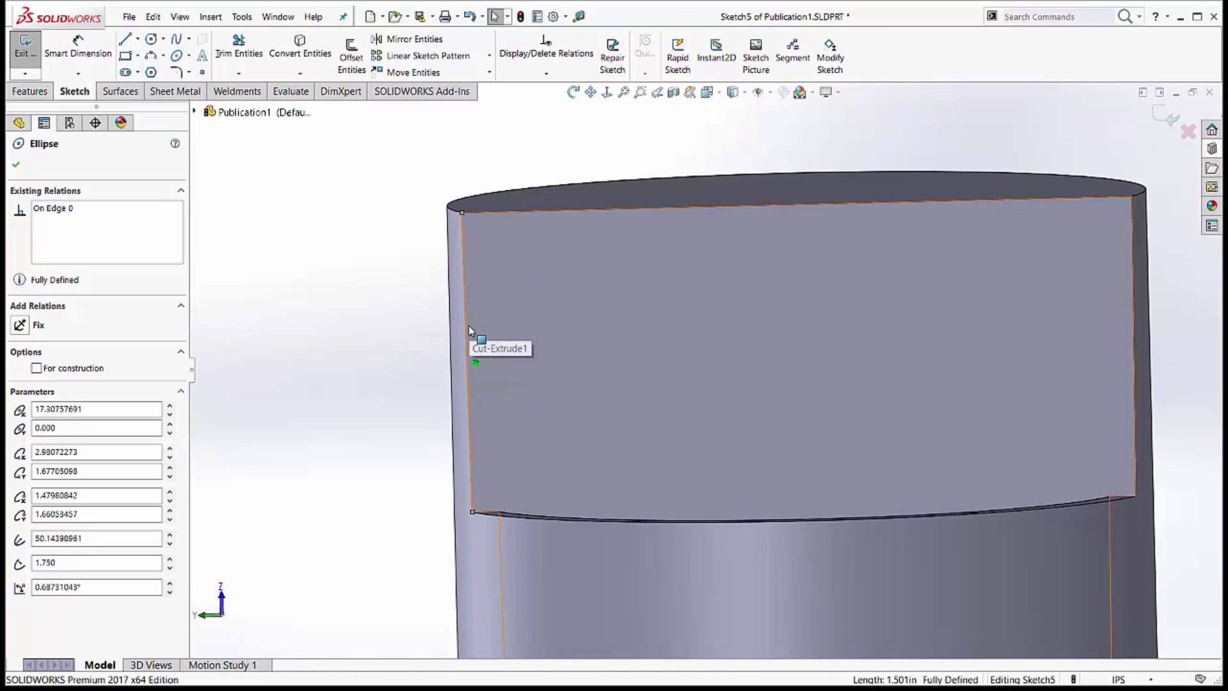
# Sketch a line about 0.31 in long inward from the converted edge, continued by a perpendicular line about 0.69 in long towards the ledge
pyautogui.press('l')
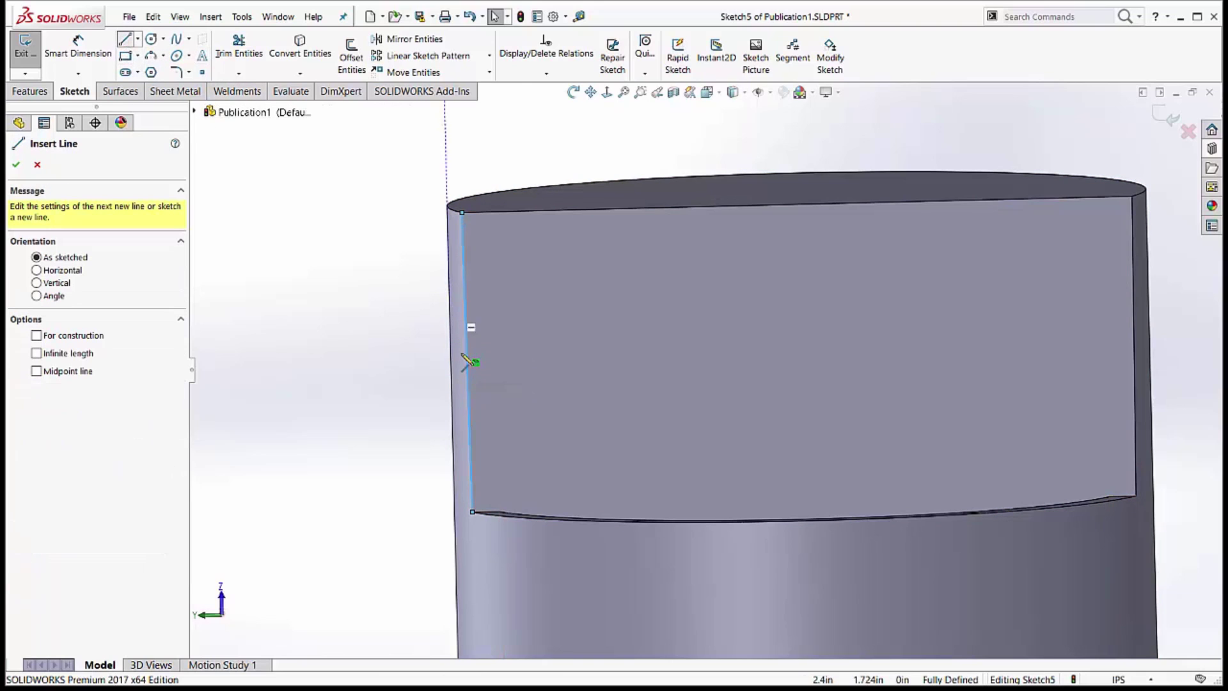
pyautogui.click(469, 340)
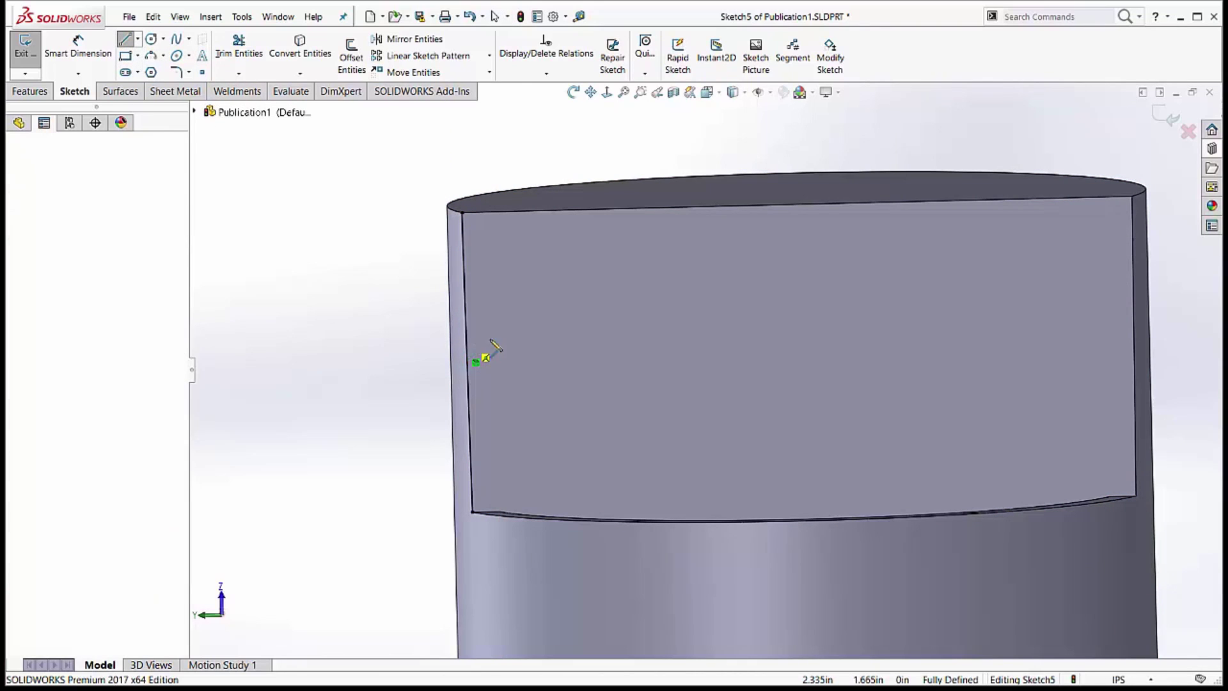
pyautogui.click(518, 327)
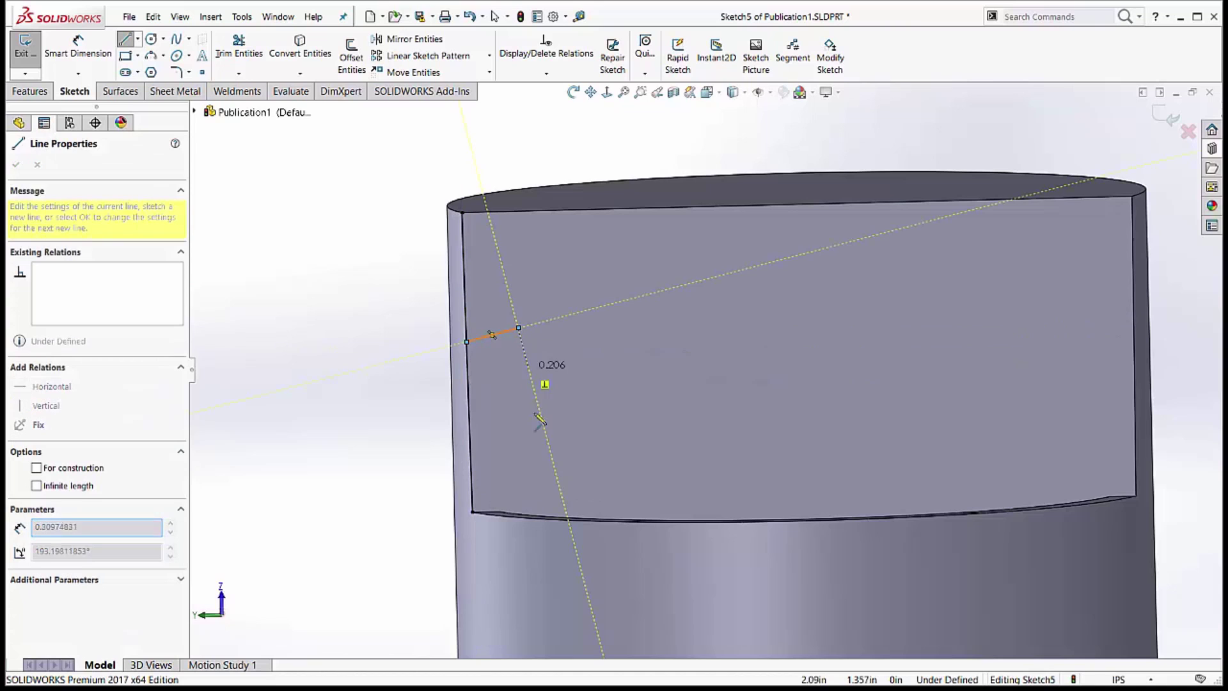
pyautogui.doubleClick(554, 462)
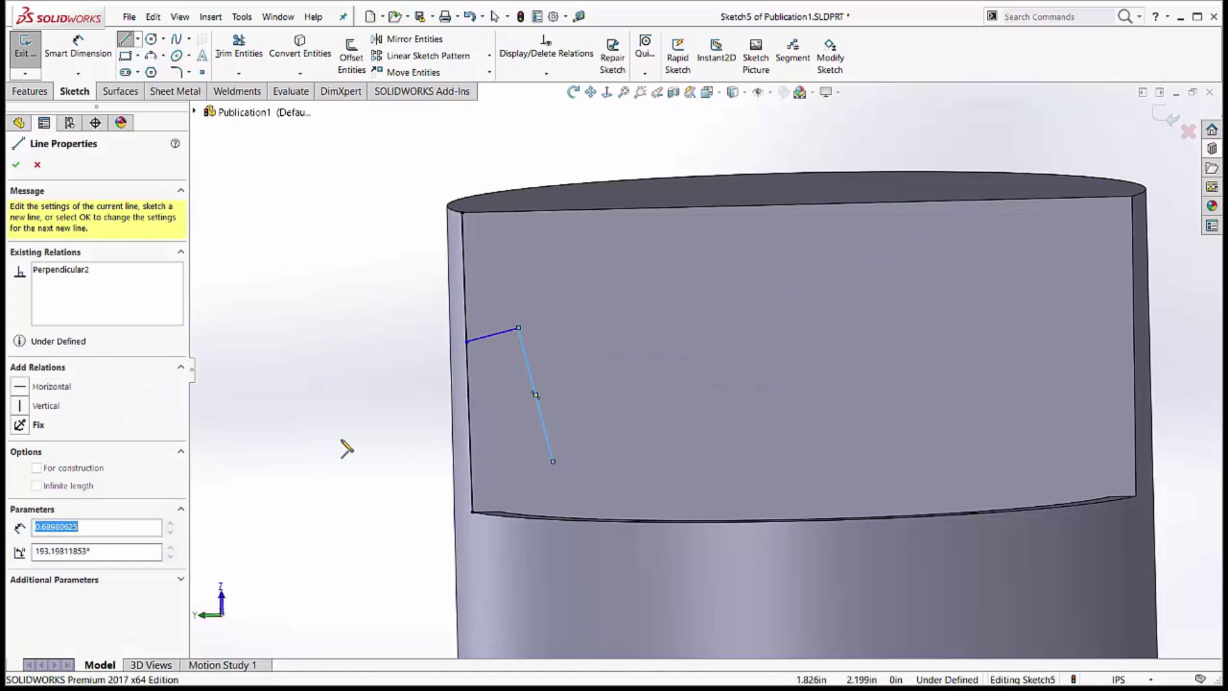
pyautogui.rightClick(342, 442)
pyautogui.click(372, 449)
# Attach the longer line's free end to the ledge's inner corner and move the lines' shared corner to outline a narrow strip along the wall edge
pyautogui.scroll(2, 521, 457)
pyautogui.scroll(-6, 522, 461)
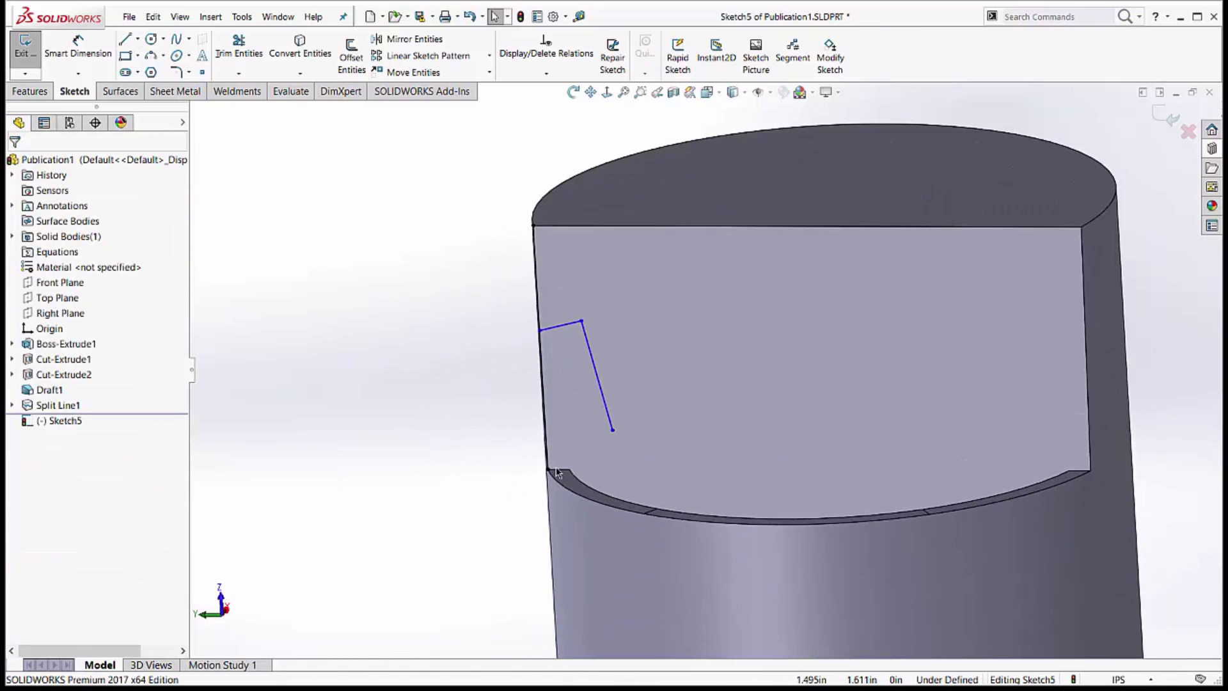
pyautogui.moveTo(711, 366)
pyautogui.mouseDown()
pyautogui.moveTo(627, 439)
pyautogui.moveTo(639, 459)
pyautogui.moveTo(622, 449)
pyautogui.mouseUp()
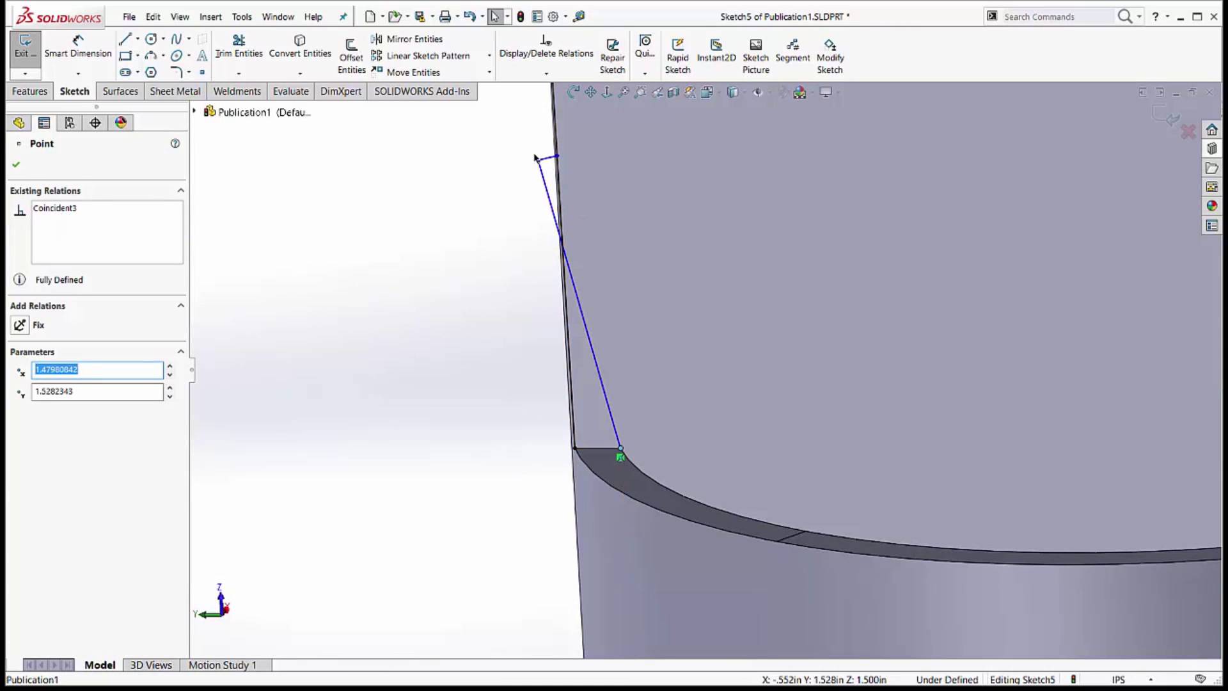
pyautogui.moveTo(537, 163); pyautogui.dragTo(599, 155)
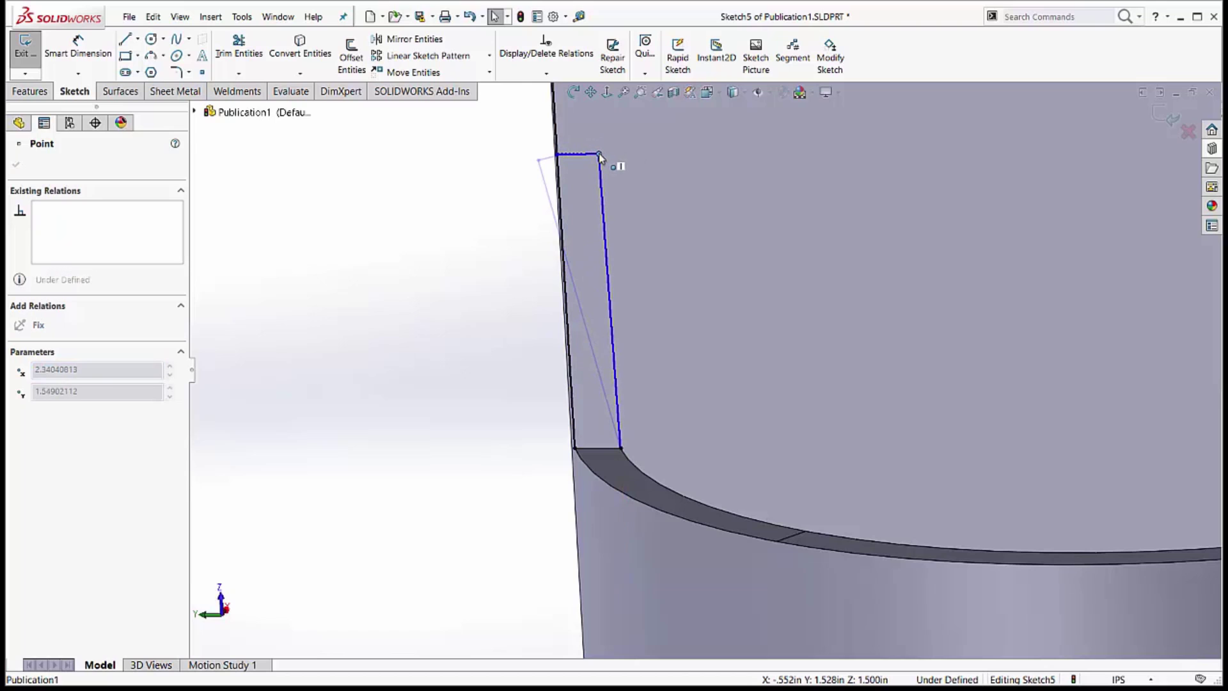
pyautogui.click(601, 215)
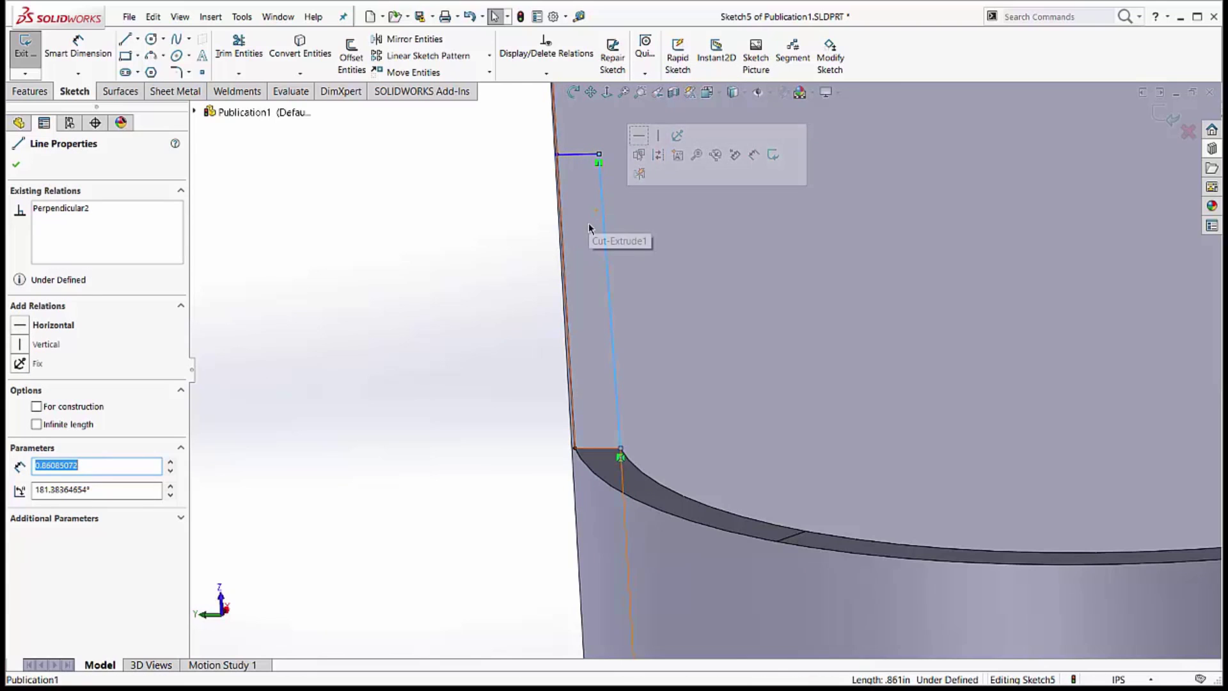
pyautogui.moveTo(589, 222); pyautogui.dragTo(593, 244, button='middle')
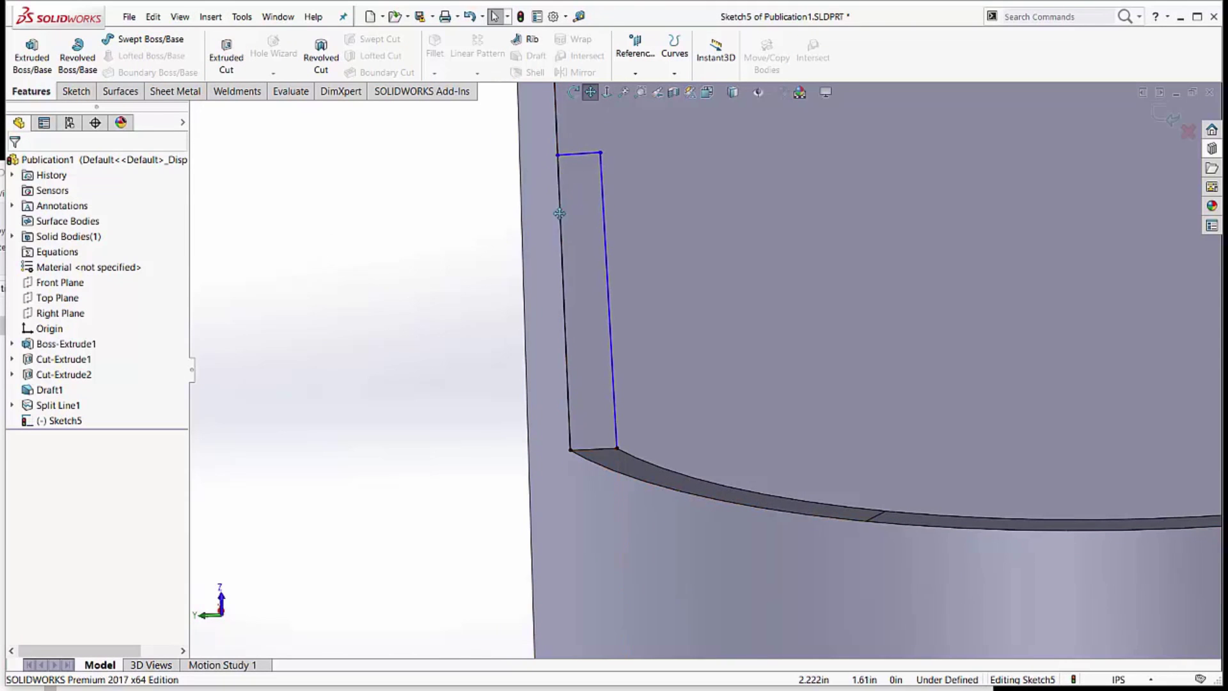
pyautogui.keyDown('ctrl'); pyautogui.moveTo(559, 210); pyautogui.dragTo(533, 232, button='middle'); pyautogui.keyUp('ctrl')
pyautogui.moveTo(576, 177); pyautogui.dragTo(582, 168)
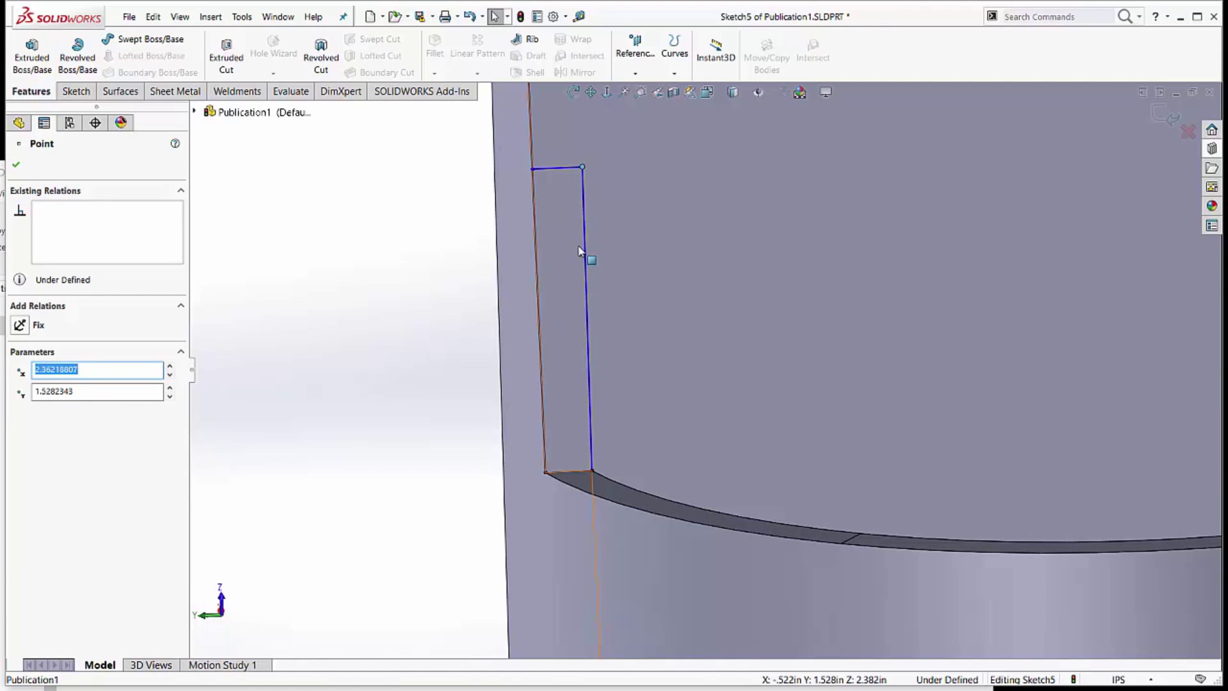
# Exit the wall-face sketch and discard its changes
pyautogui.press('f')
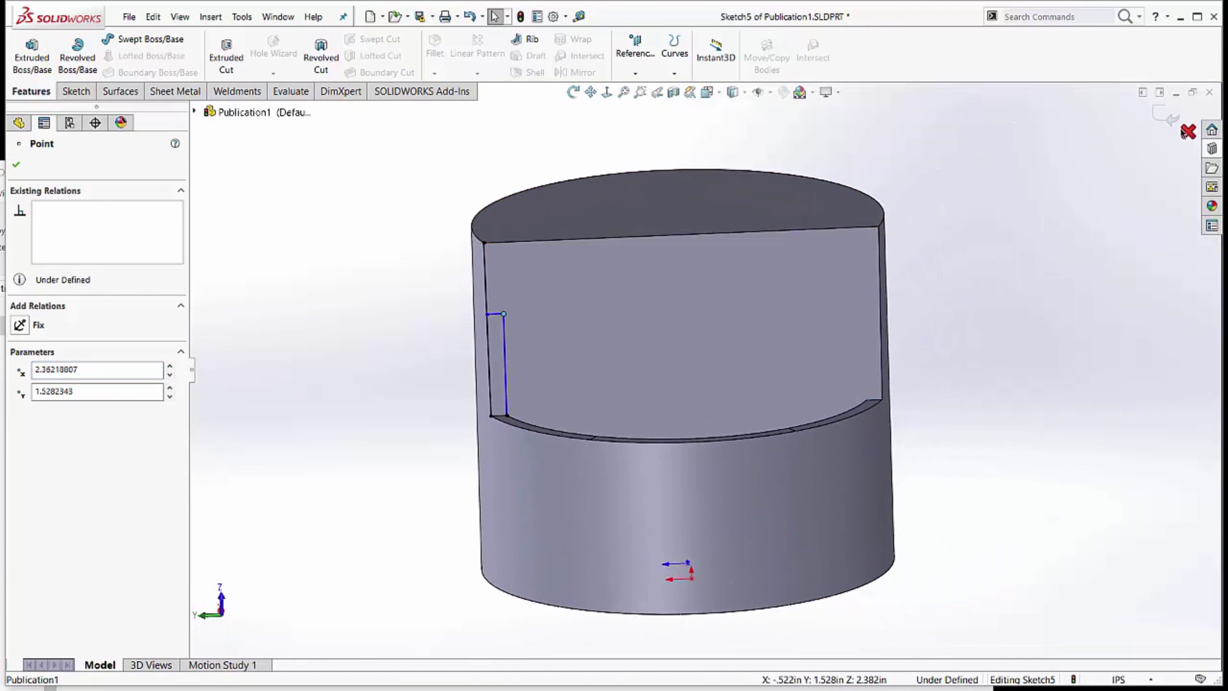
pyautogui.click(1183, 130)
pyautogui.click(533, 467)
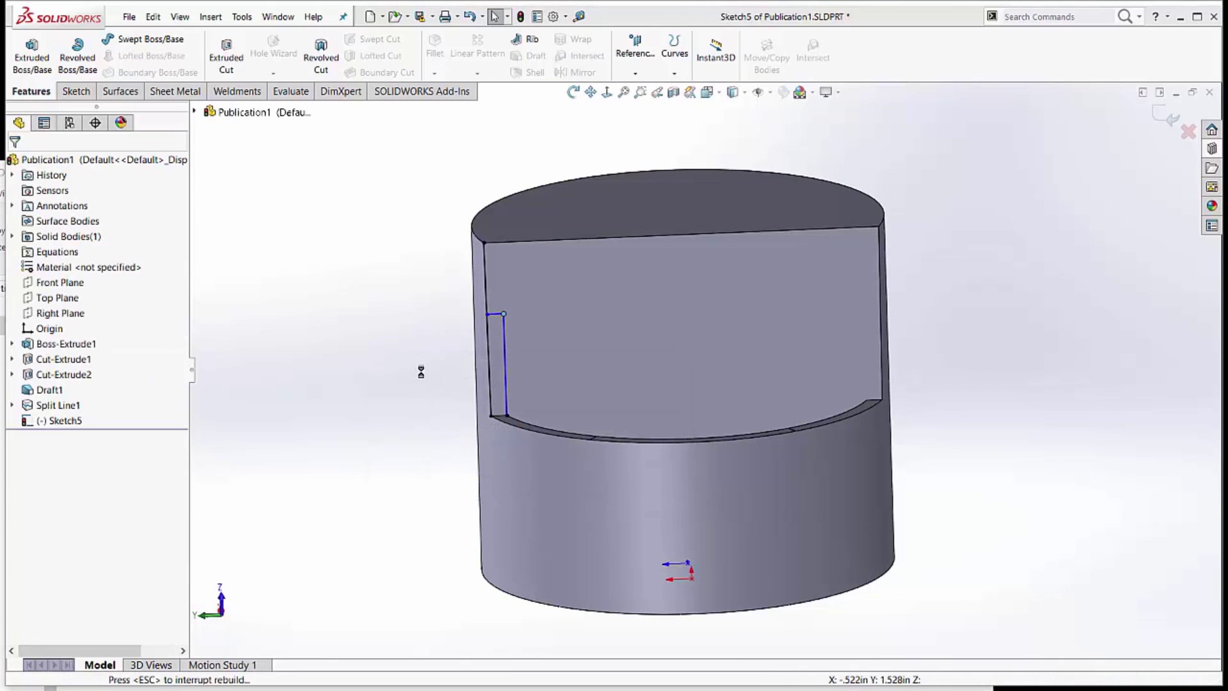
# Select the flat wall face and the outer cylindrical face in turn and examine where they meet at the ledge
pyautogui.click(414, 367)
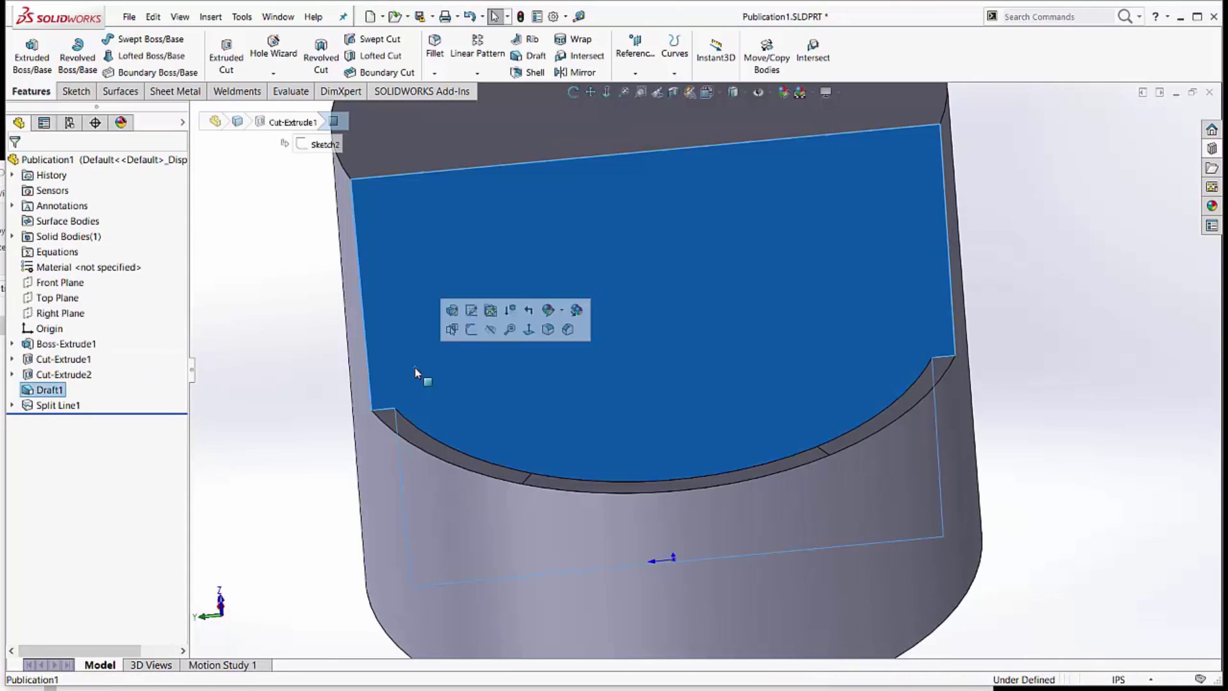
pyautogui.click(393, 474)
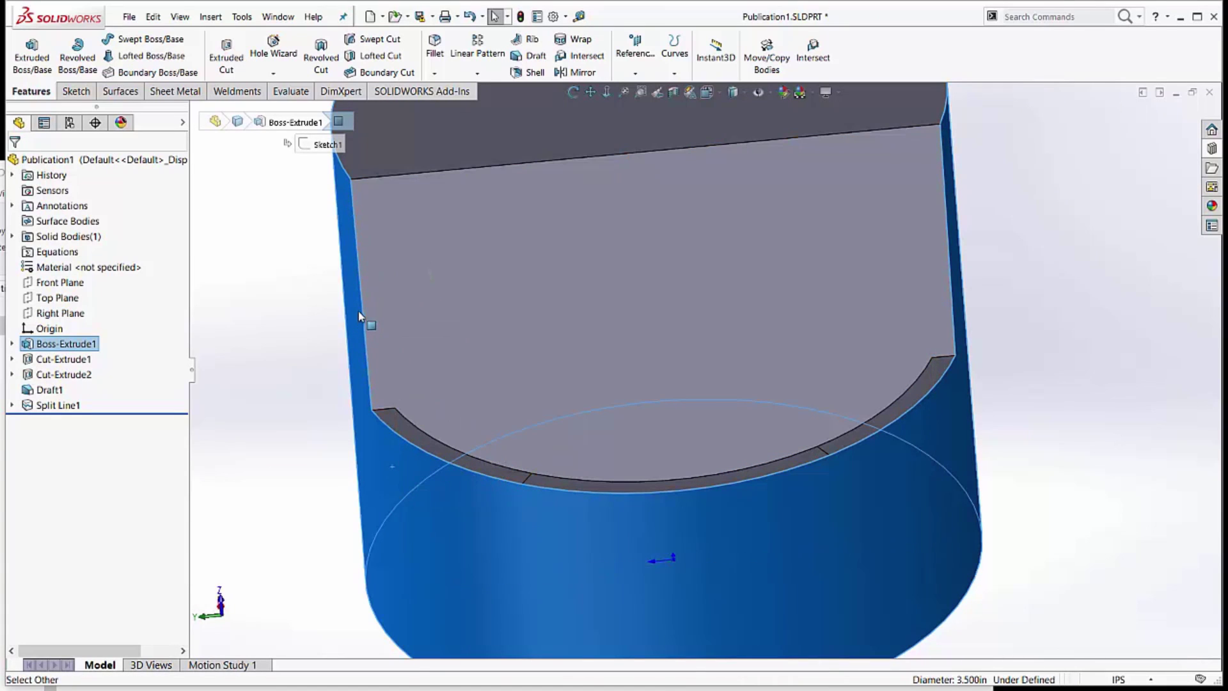
pyautogui.moveTo(412, 318); pyautogui.dragTo(452, 419, button='middle')
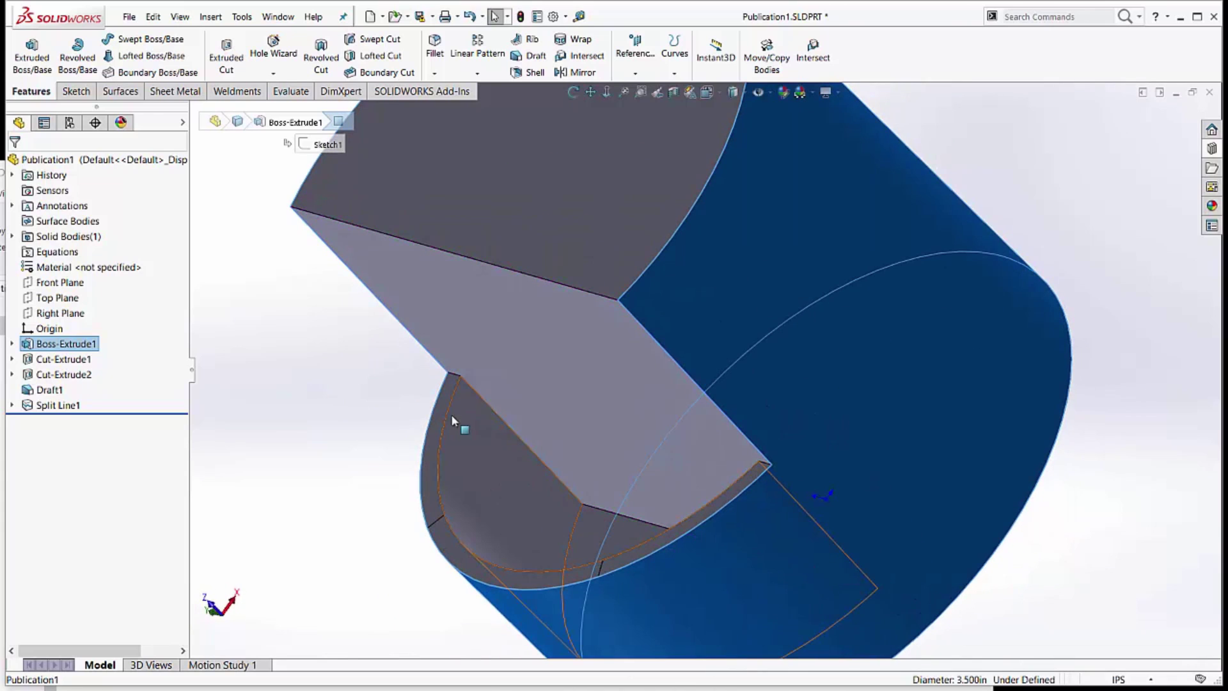
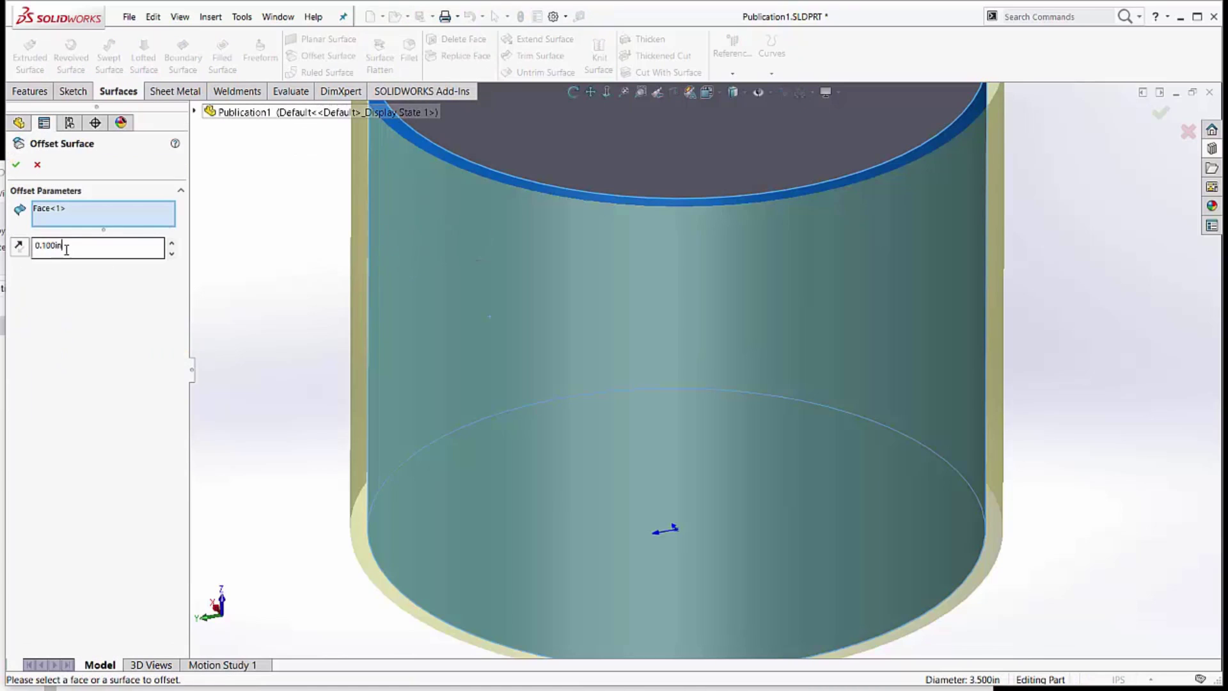
# Copy the cylinder's outer face as a surface using an offset distance of 0 in
pyautogui.moveTo(67, 250); pyautogui.dragTo(19, 246)
pyautogui.write('0')
pyautogui.press('Return')
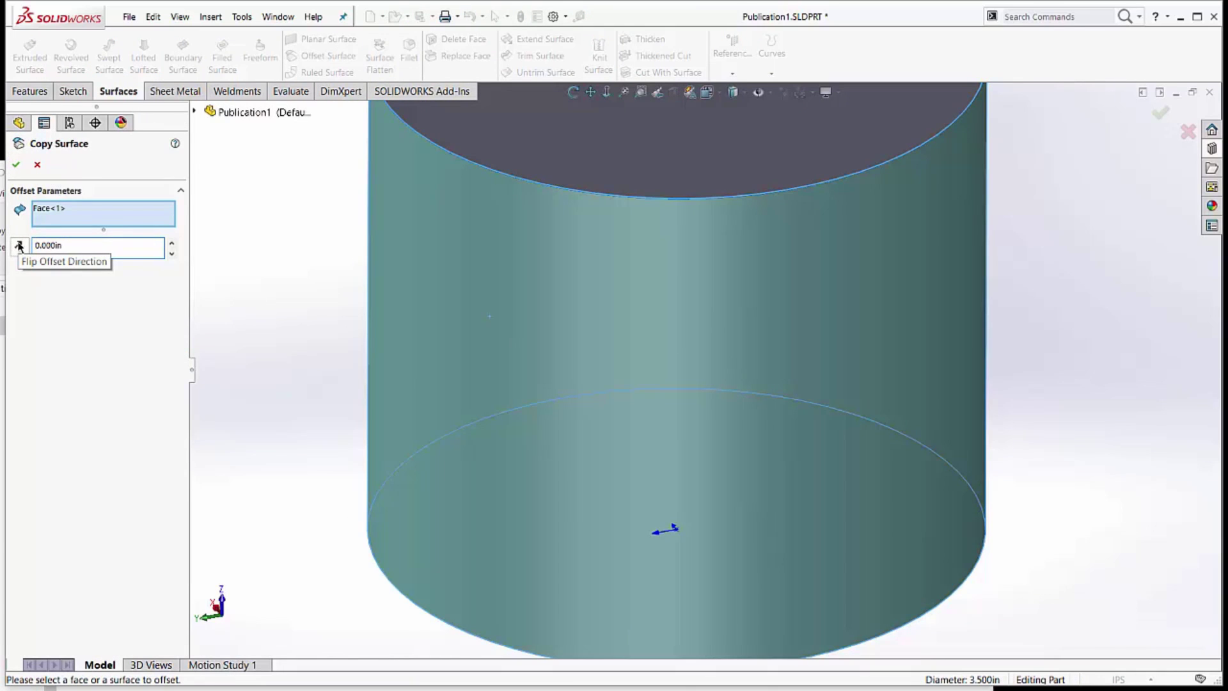
pyautogui.click(15, 164)
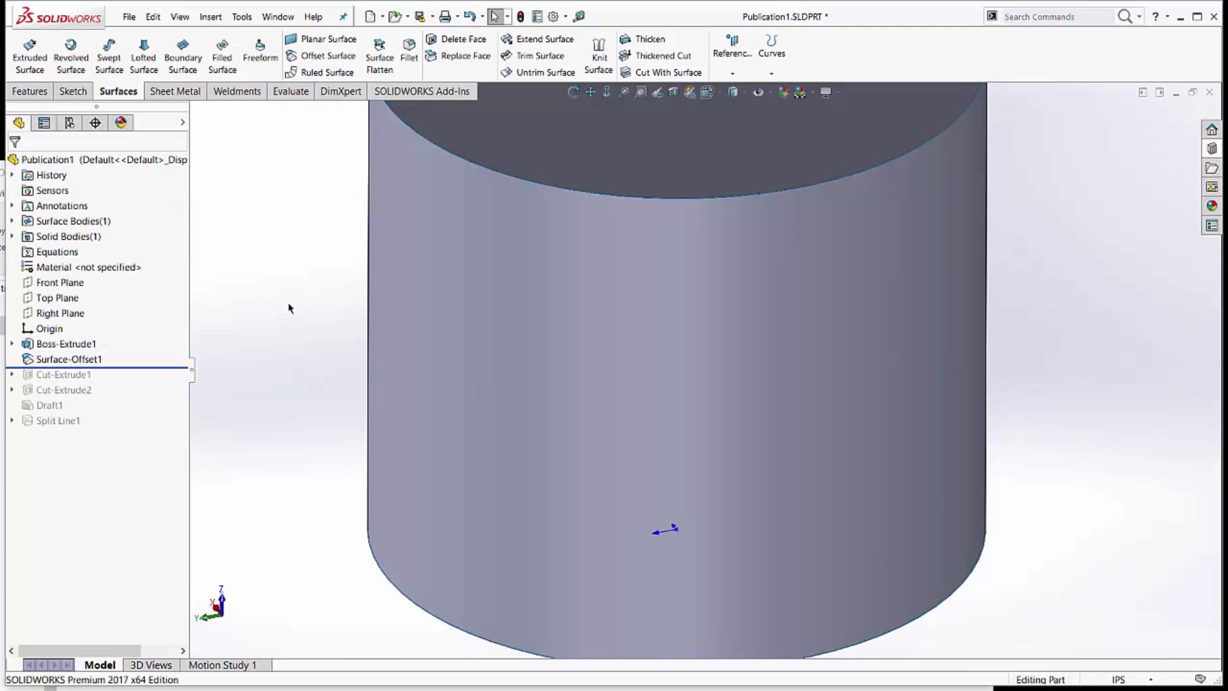
# Roll the model forward past the split line and copy the ledge's inner curved face as a surface with zero offset
pyautogui.moveTo(136, 367); pyautogui.dragTo(125, 423)
pyautogui.moveTo(537, 364); pyautogui.dragTo(414, 512, button='middle')
pyautogui.click(586, 362)
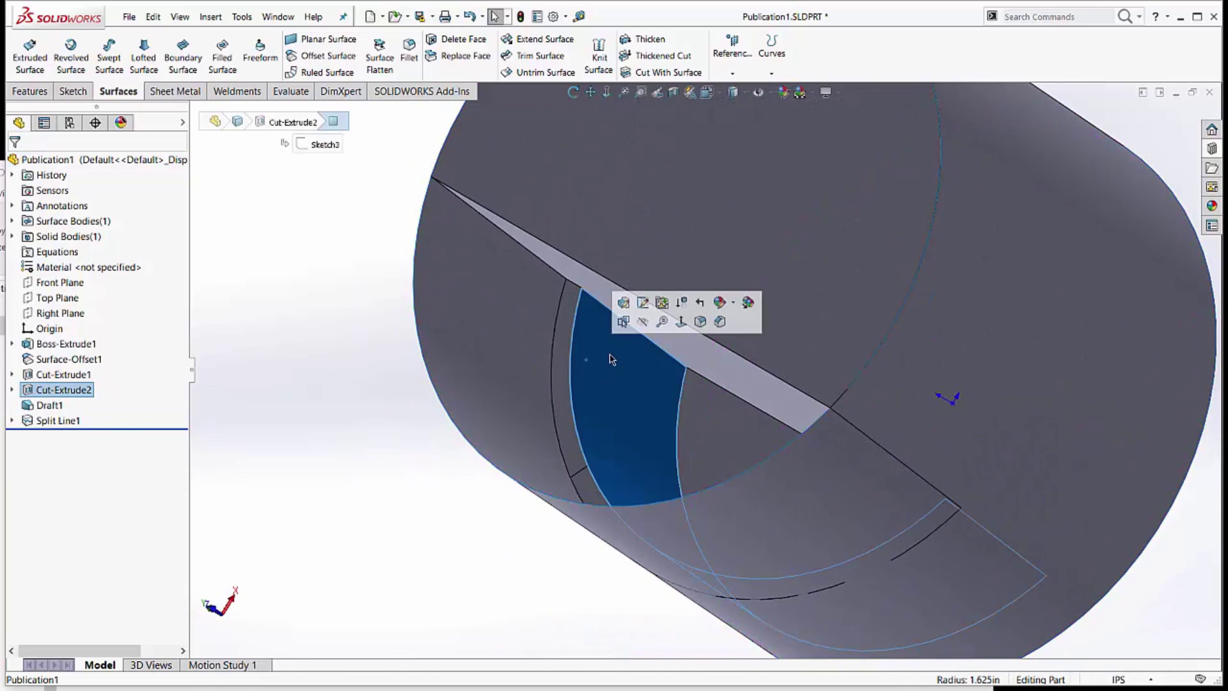
pyautogui.click(320, 56)
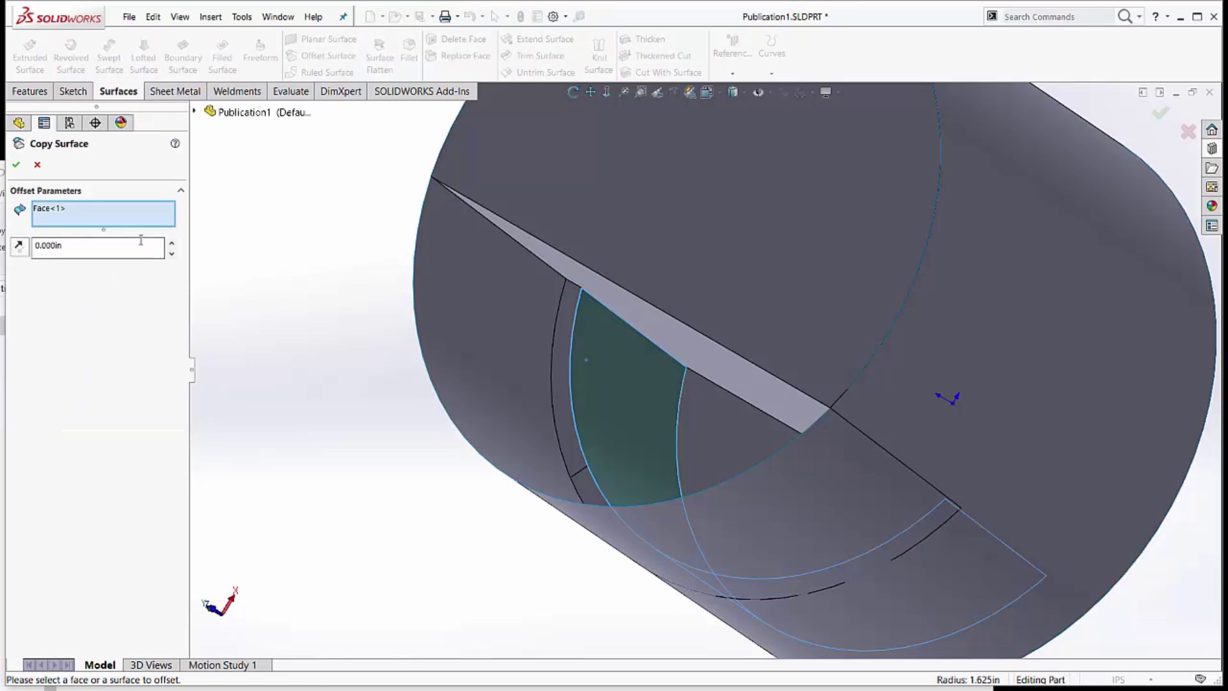
pyautogui.click(17, 165)
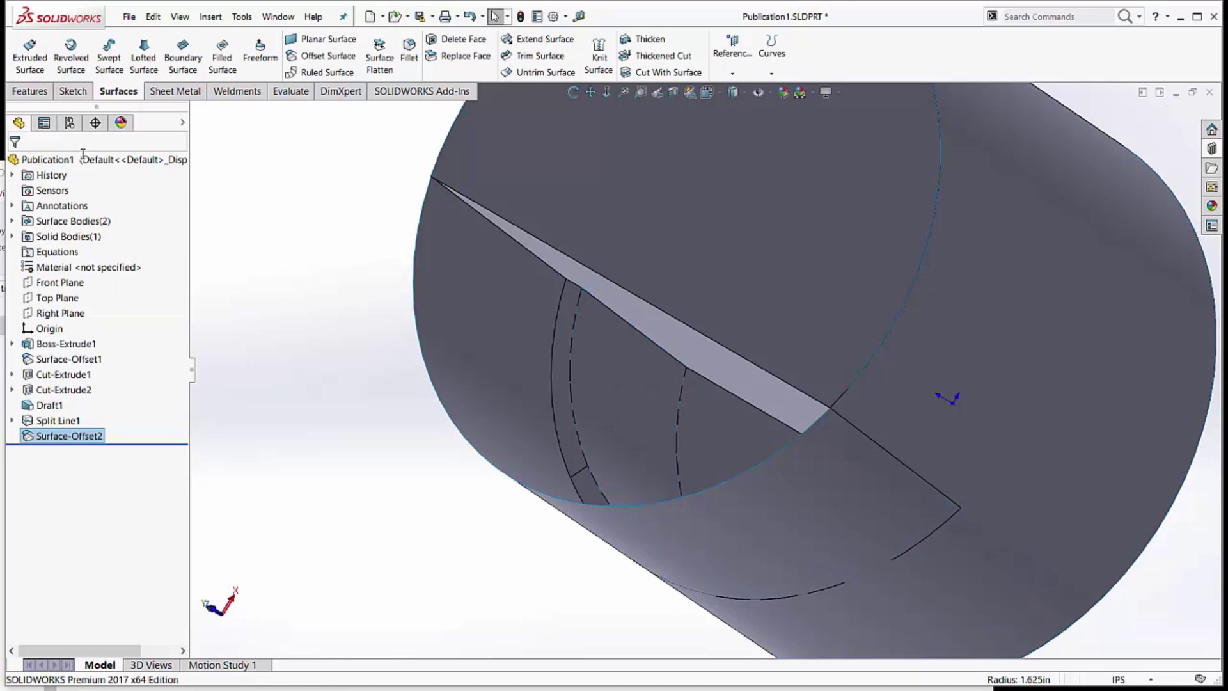
# Hide the solid body to leave only the two copied surfaces in view
pyautogui.click(13, 236)
pyautogui.click(61, 253)
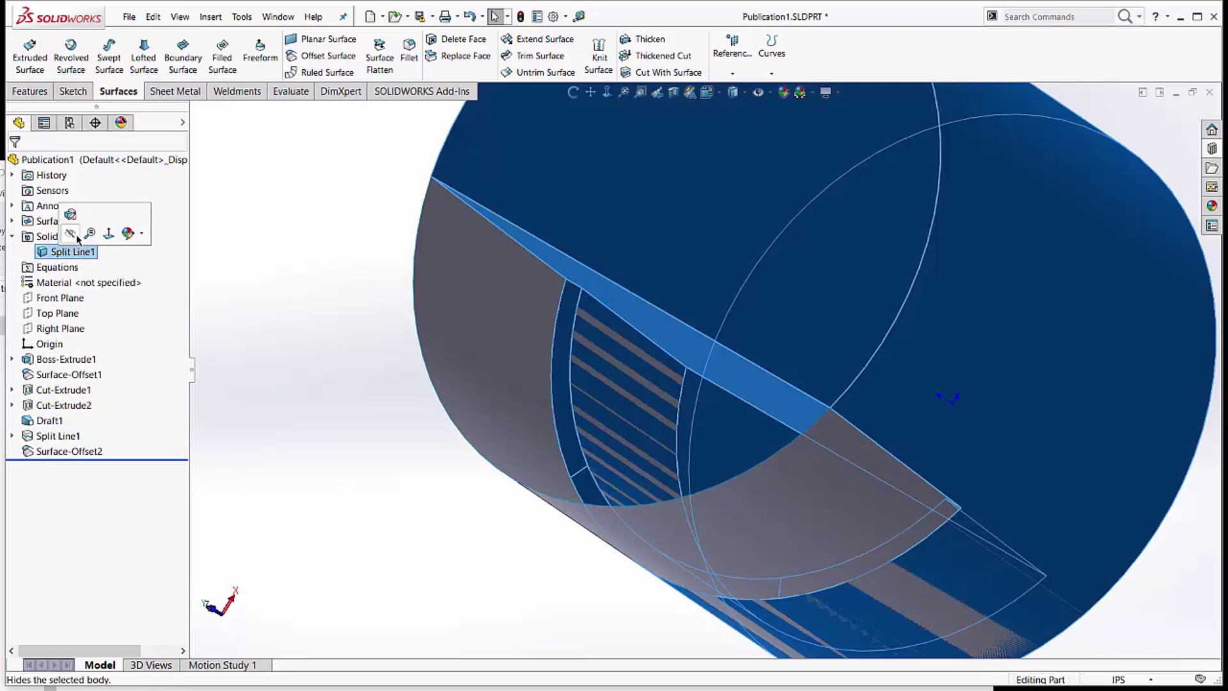
pyautogui.click(73, 234)
pyautogui.moveTo(422, 319); pyautogui.dragTo(412, 499, button='middle')
pyautogui.scroll(2, 629, 169)
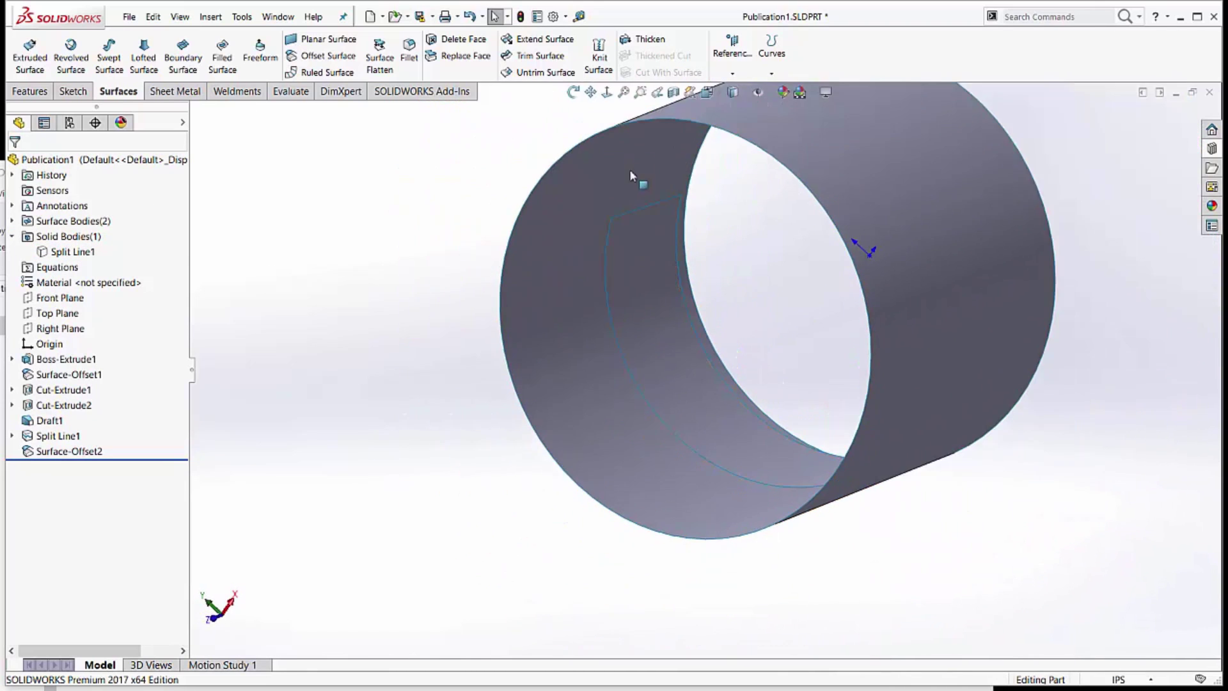
# Extend the inner copied surface by 1 in from its straight end edge and adjoining long curved edge, using the Same surface type
pyautogui.scroll(-4, 627, 254)
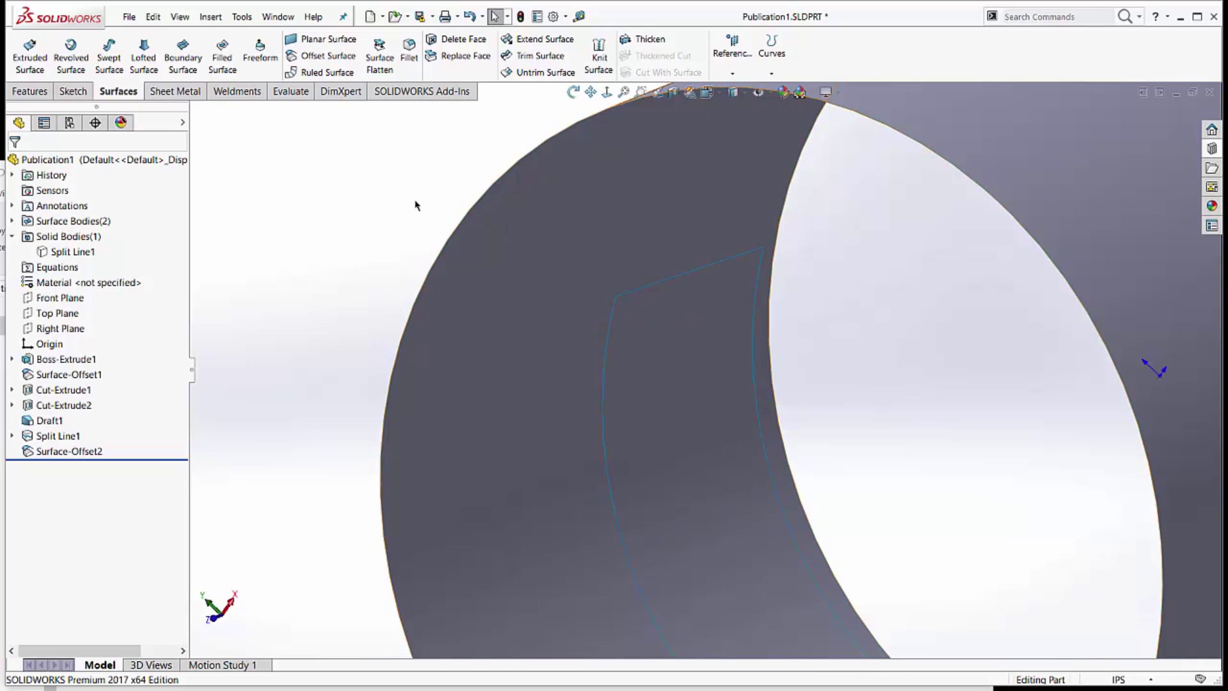
pyautogui.click(540, 39)
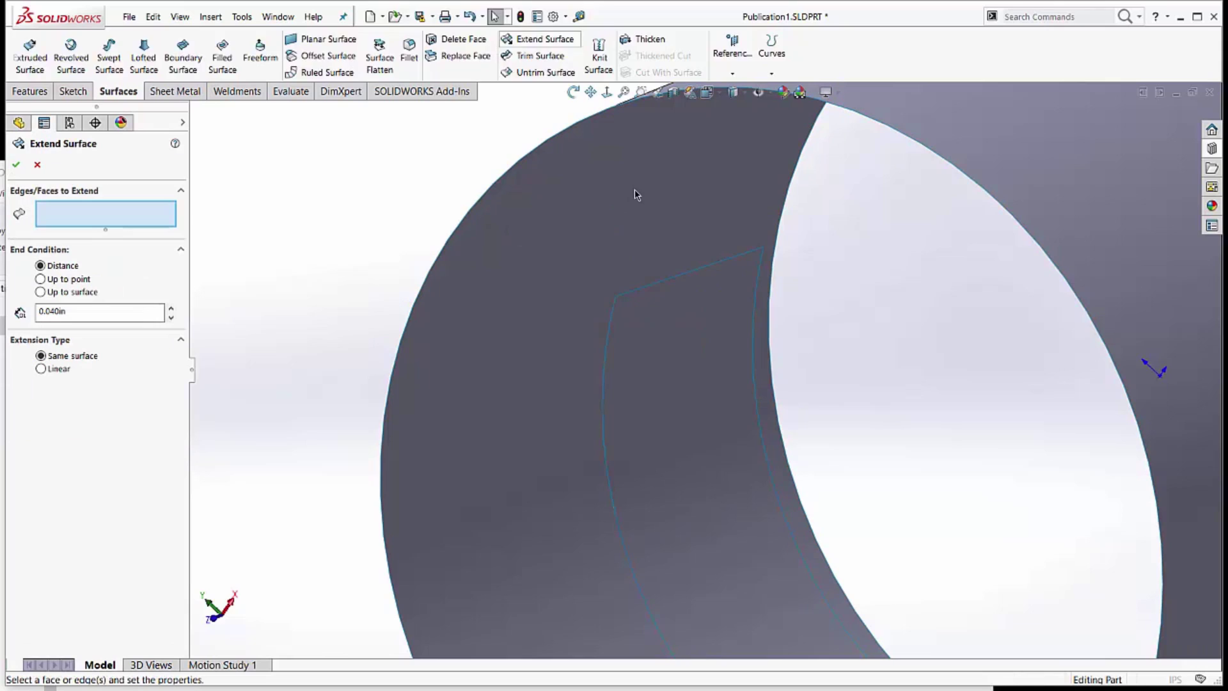
pyautogui.click(636, 286)
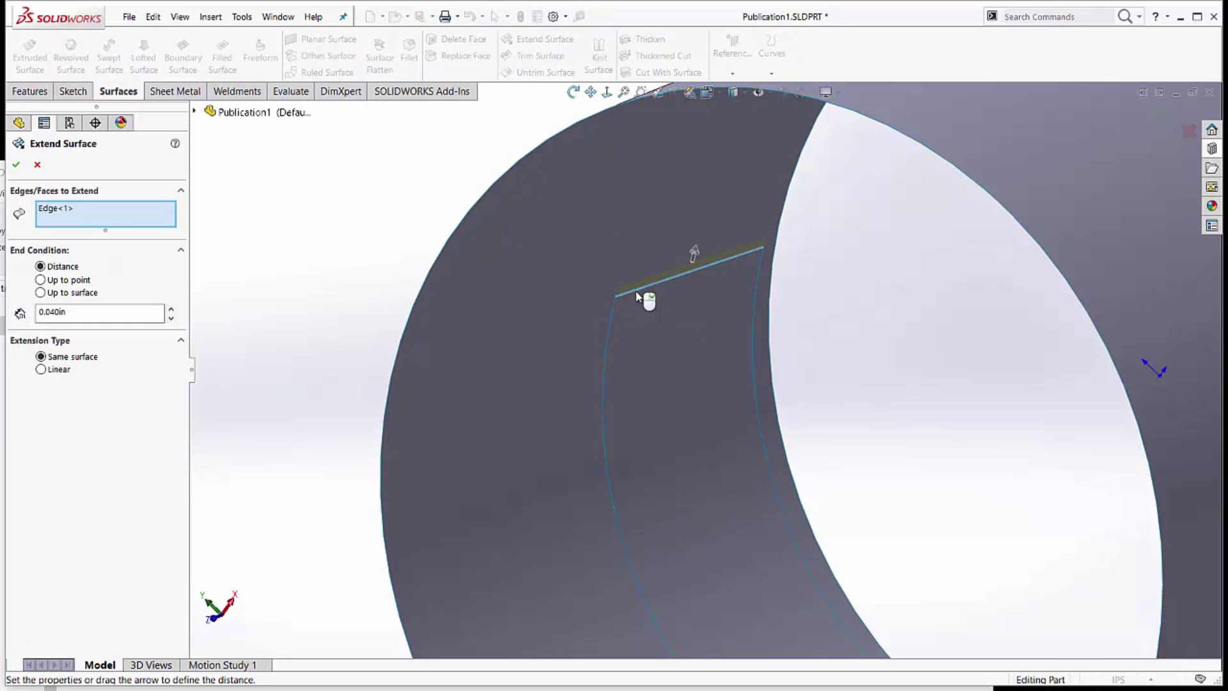
pyautogui.click(615, 316)
pyautogui.moveTo(560, 328); pyautogui.dragTo(604, 340, button='middle')
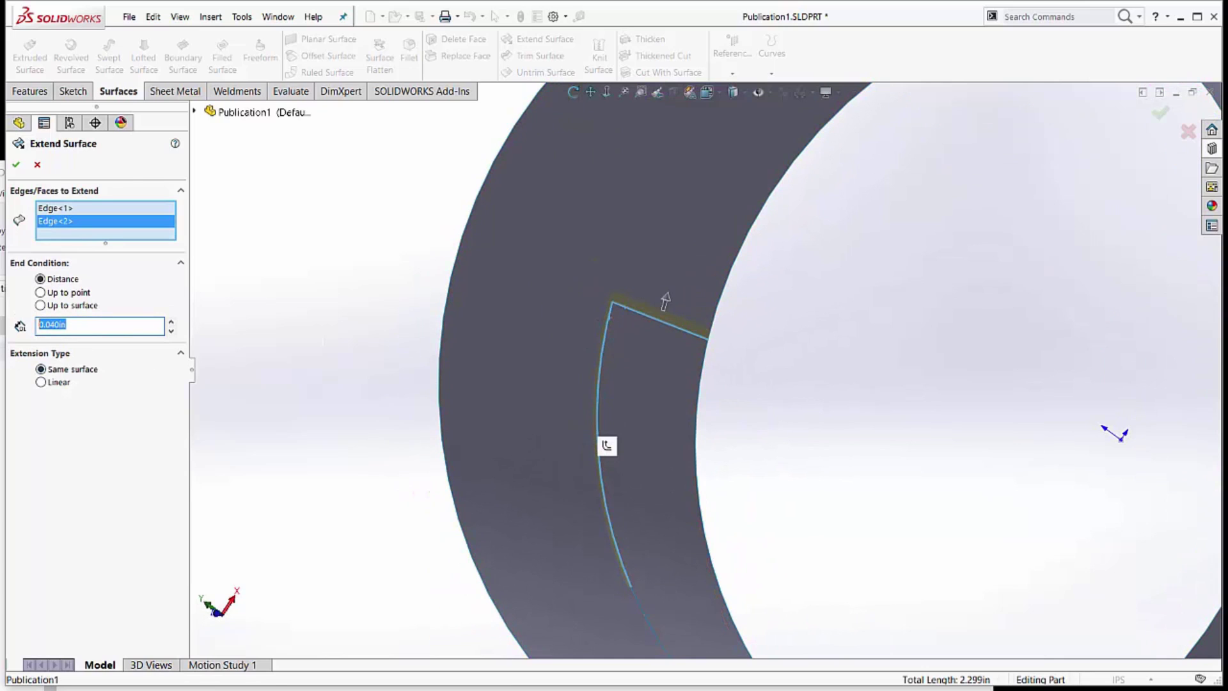
pyautogui.write('1')
pyautogui.press('Return')
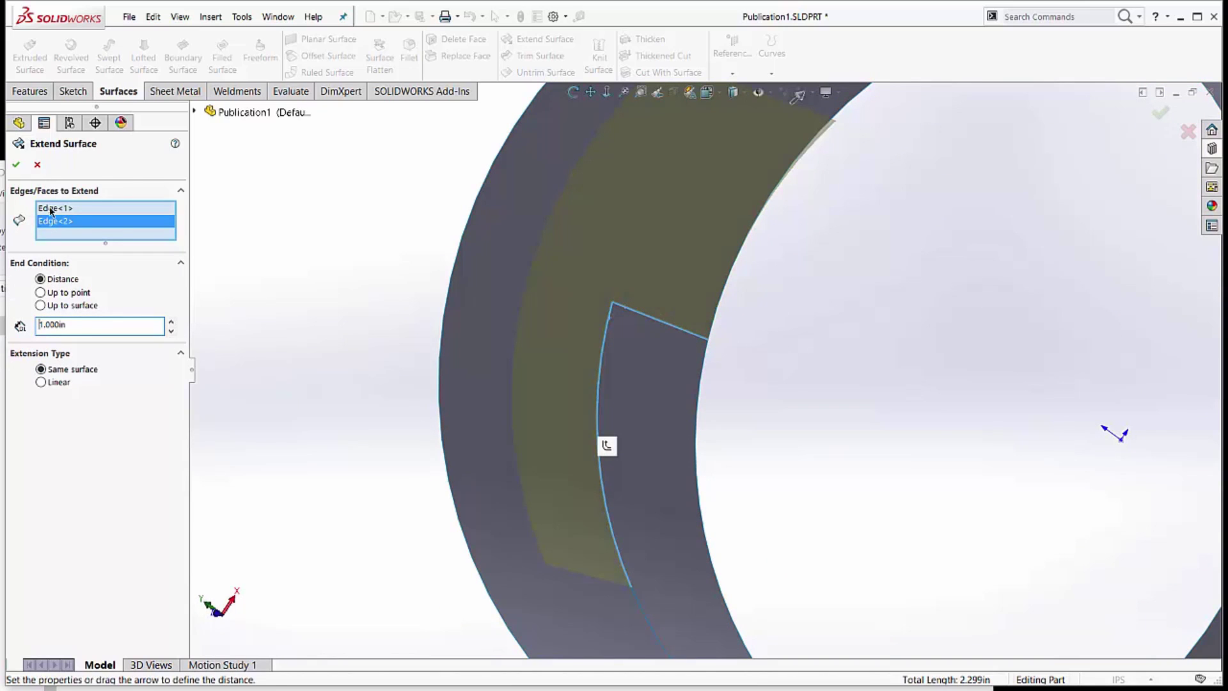
pyautogui.click(17, 166)
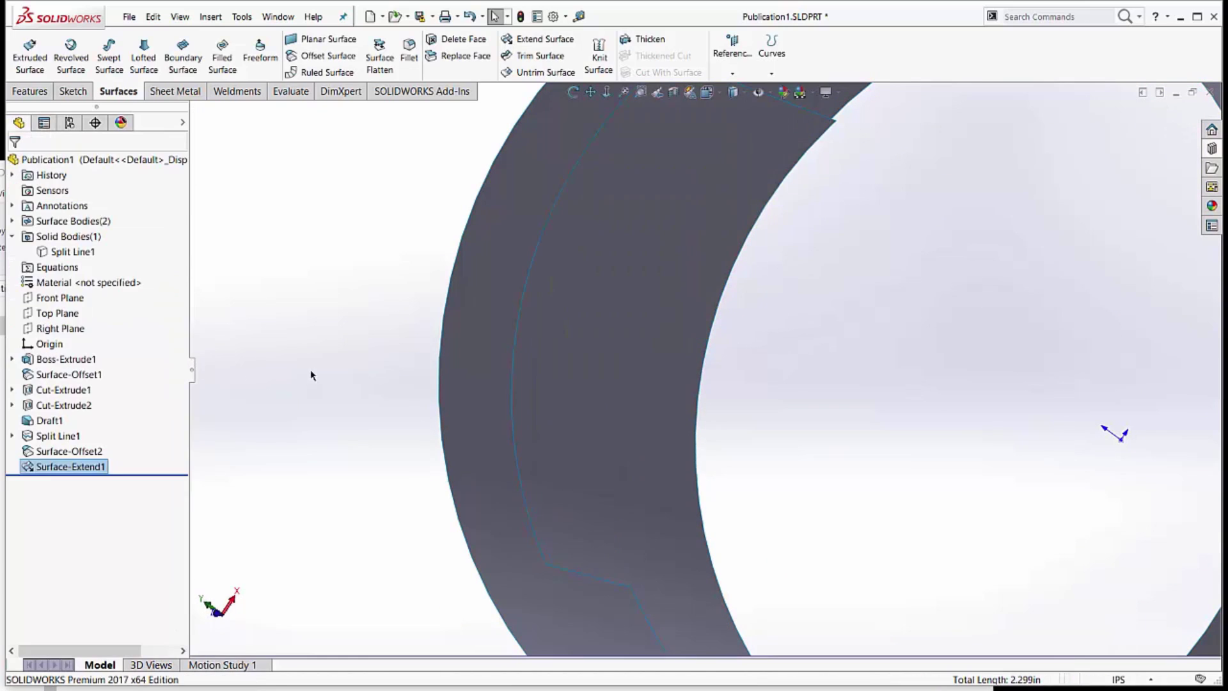
# Show the solid body again together with the extended surface
pyautogui.moveTo(310, 376); pyautogui.dragTo(559, 260, button='middle')
pyautogui.keyDown('ctrl'); pyautogui.moveTo(585, 330); pyautogui.dragTo(454, 348, button='middle'); pyautogui.keyUp('ctrl')
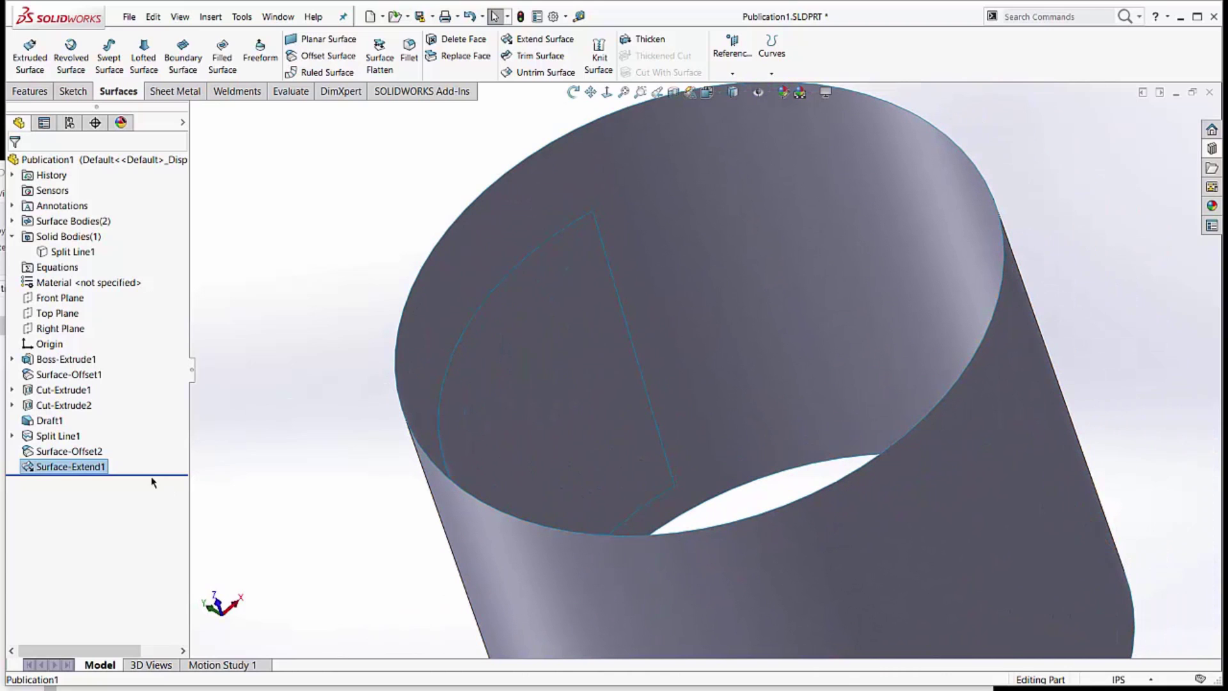
pyautogui.click(51, 253)
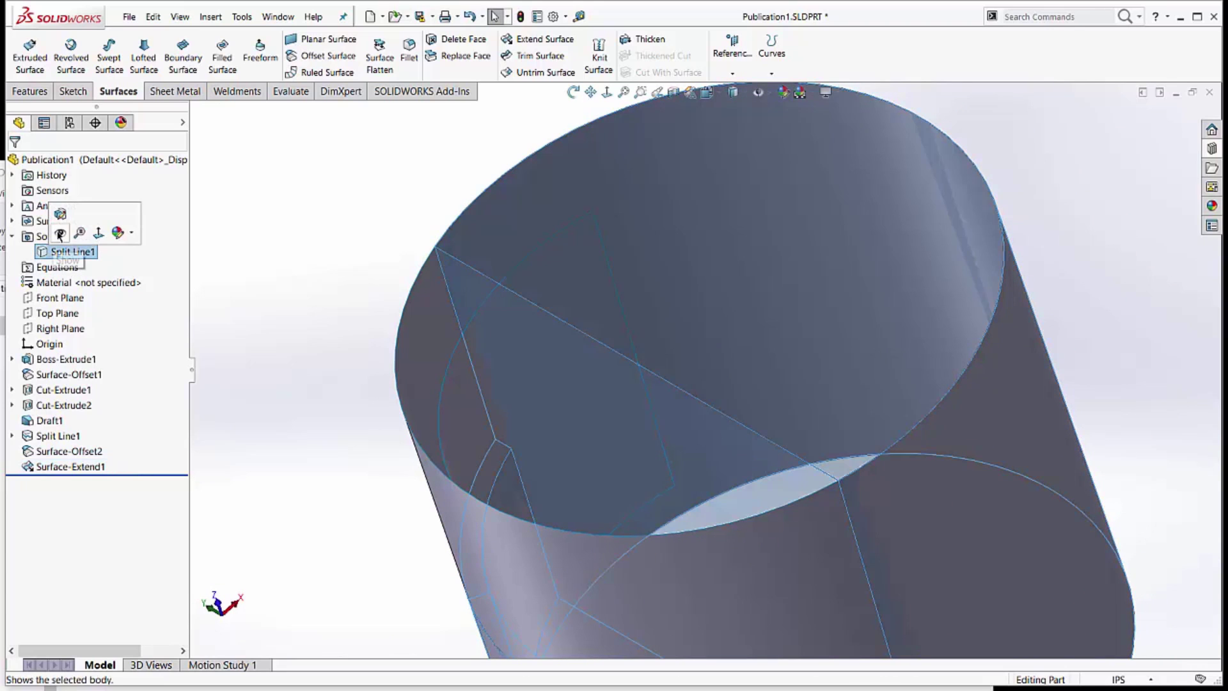
pyautogui.click(59, 237)
pyautogui.moveTo(394, 367); pyautogui.dragTo(554, 359, button='middle')
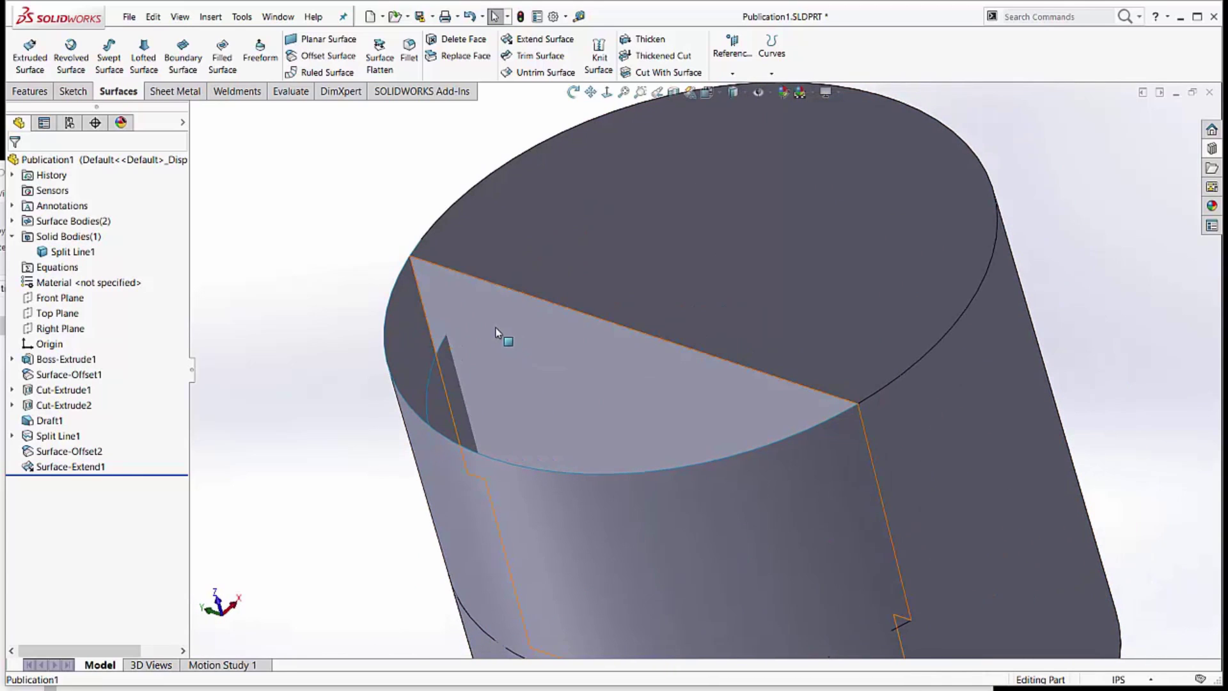
# Start a sketch on the flat wall face and convert the wall's outer upright edge into it
pyautogui.click(494, 327)
pyautogui.click(551, 289)
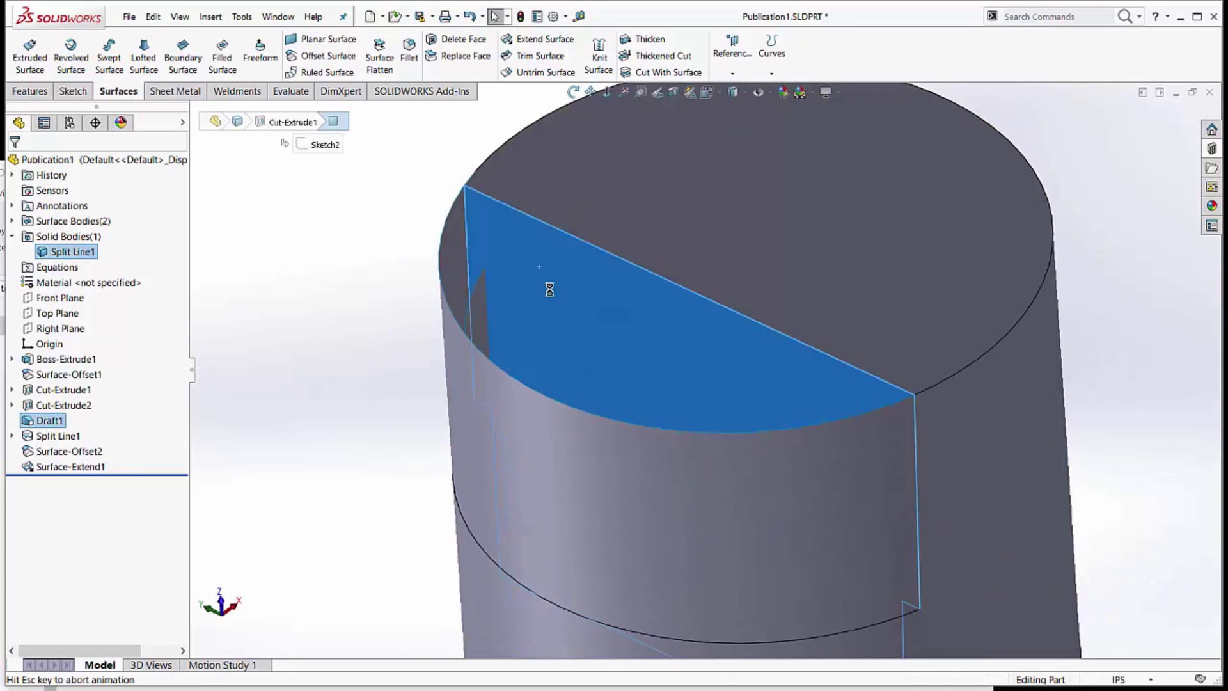
pyautogui.moveTo(564, 189); pyautogui.dragTo(589, 160, button='middle')
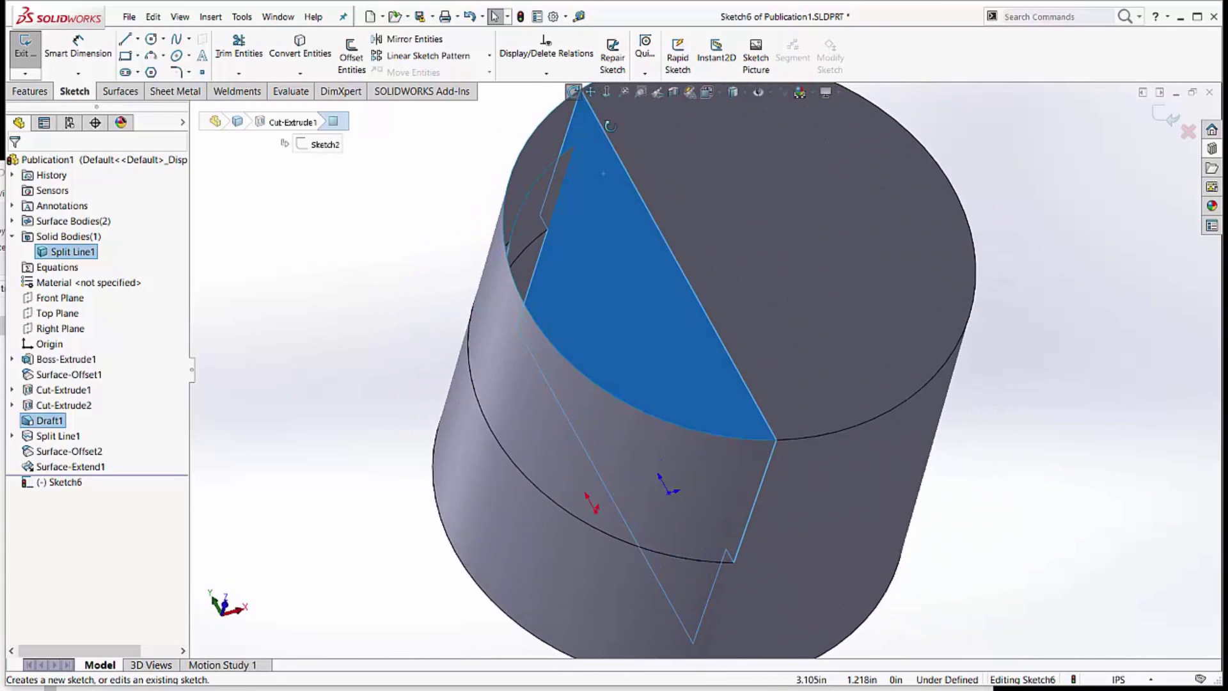
pyautogui.scroll(-3, 594, 168)
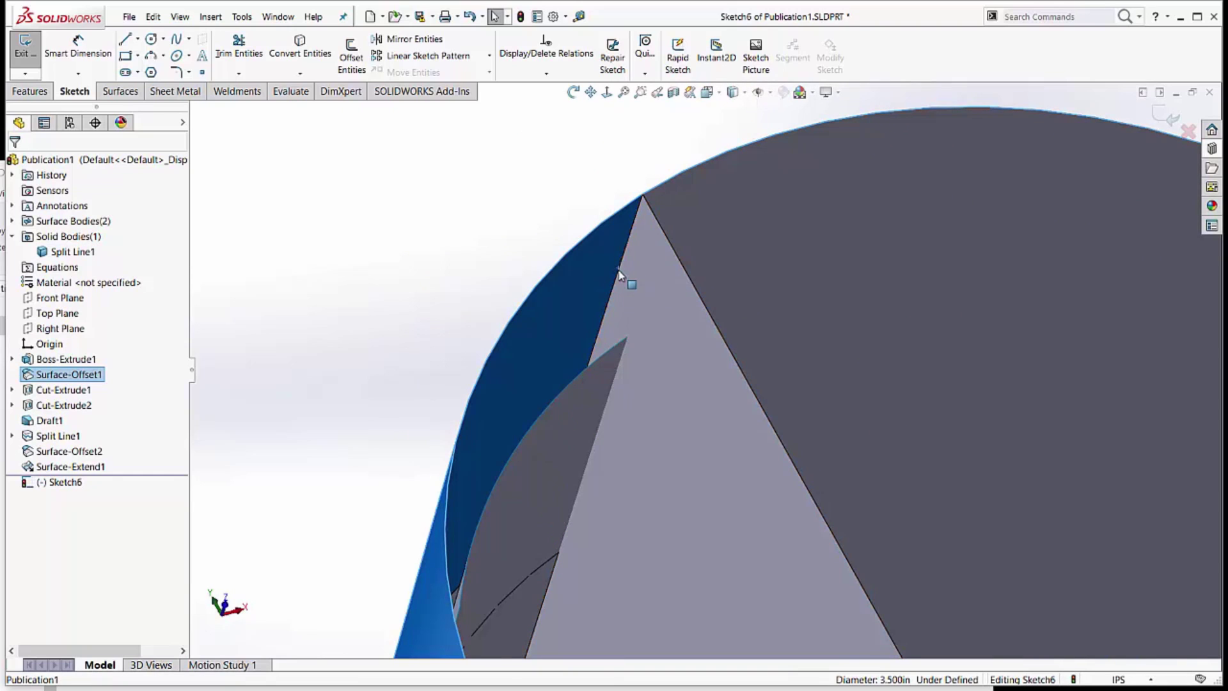
pyautogui.click(618, 275)
pyautogui.click(312, 53)
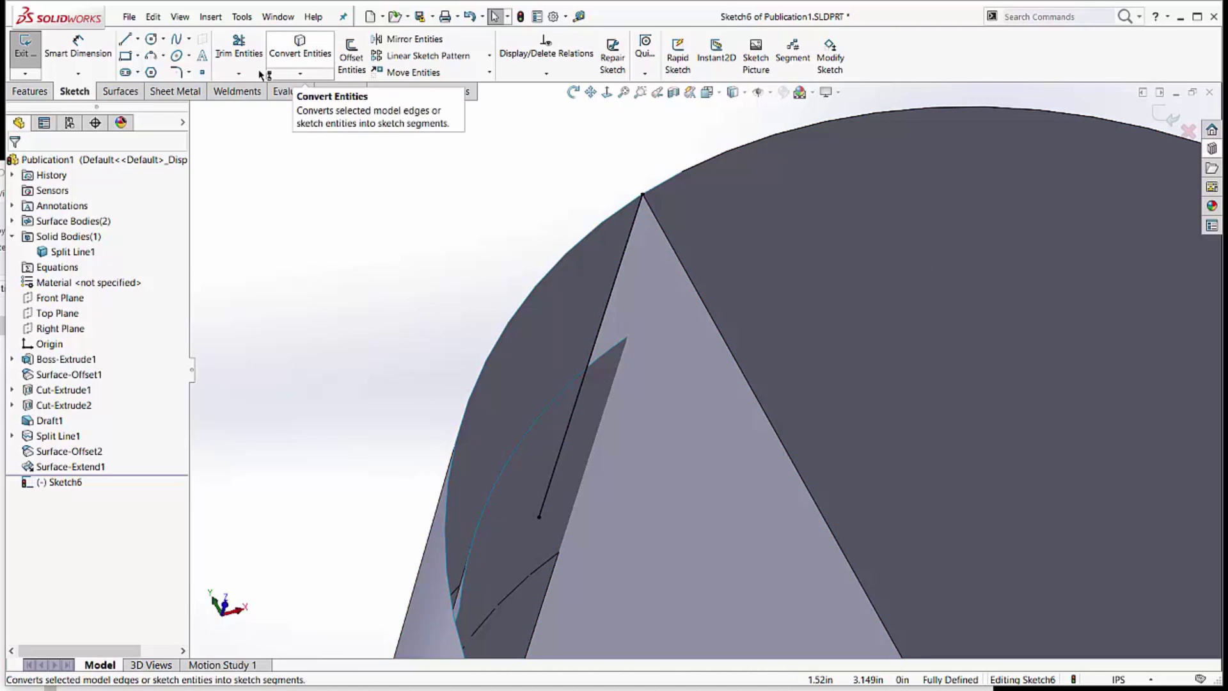
# Create an intersection curve where the extended inner surface crosses the wall sketch plane
pyautogui.click(300, 73)
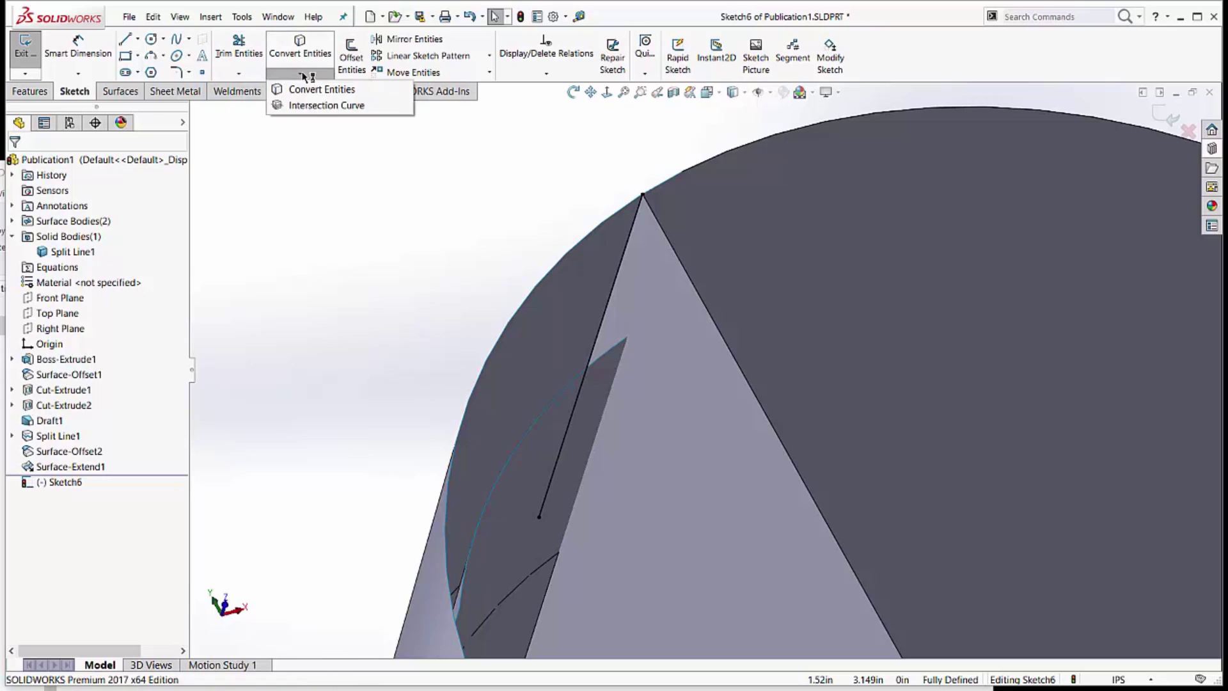
pyautogui.click(316, 105)
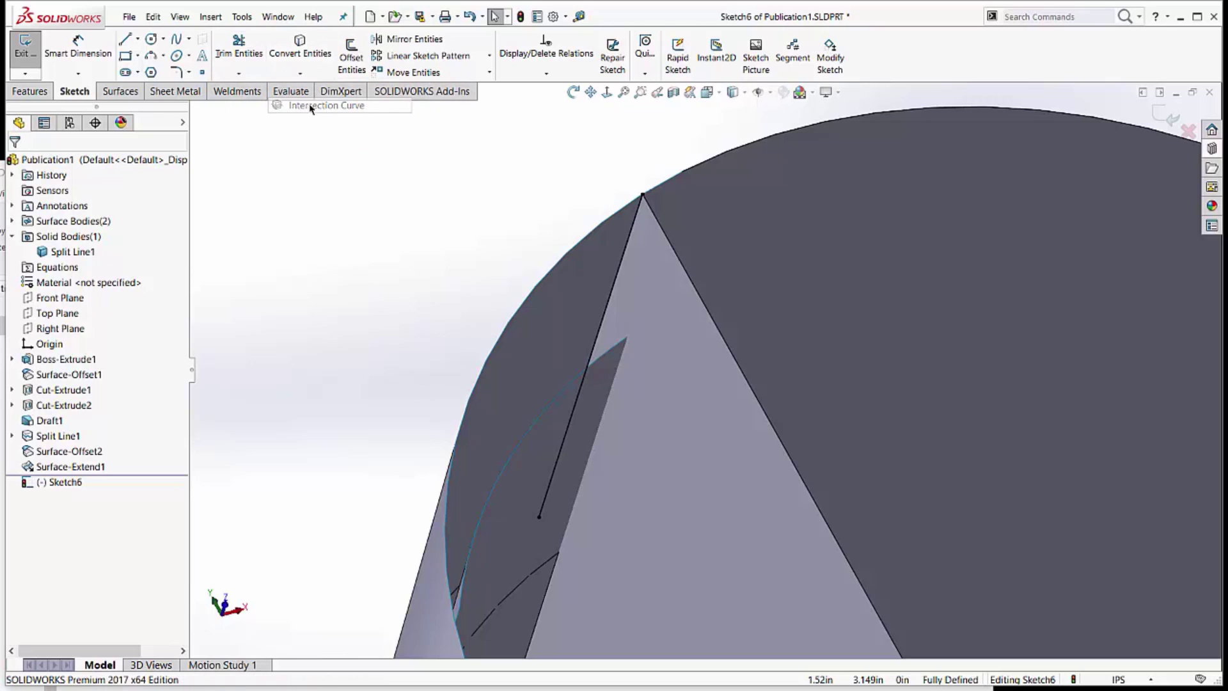
pyautogui.click(558, 431)
pyautogui.click(17, 170)
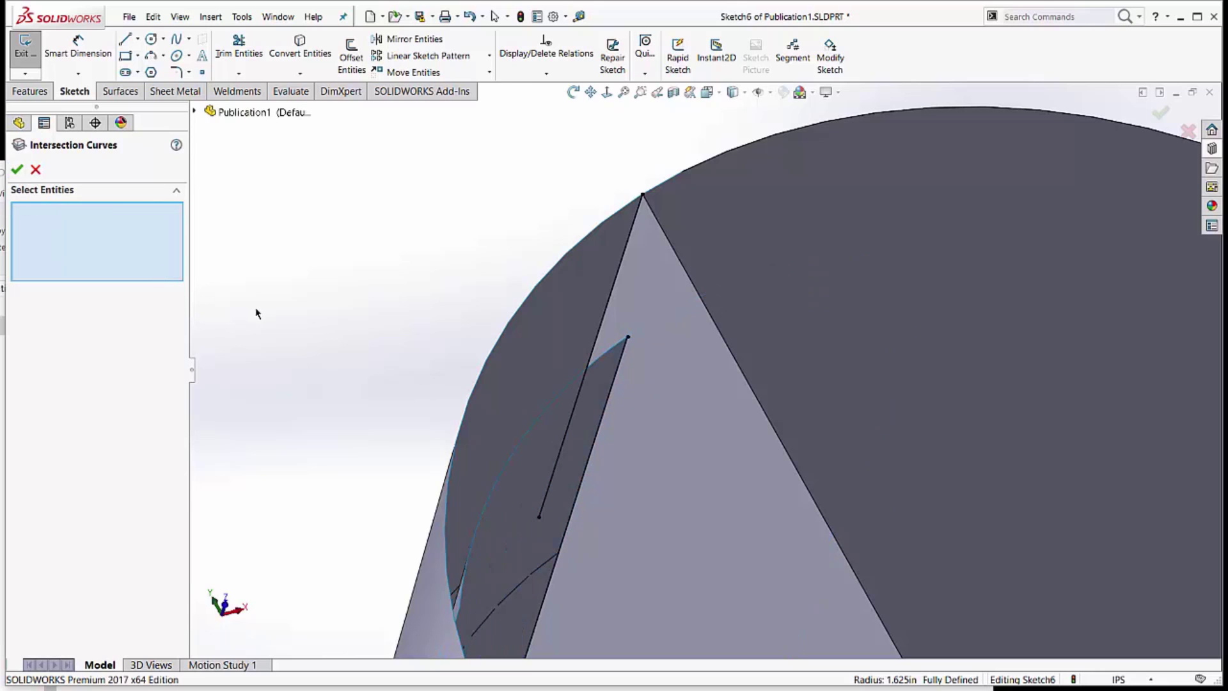
pyautogui.moveTo(554, 384); pyautogui.dragTo(619, 334, button='middle')
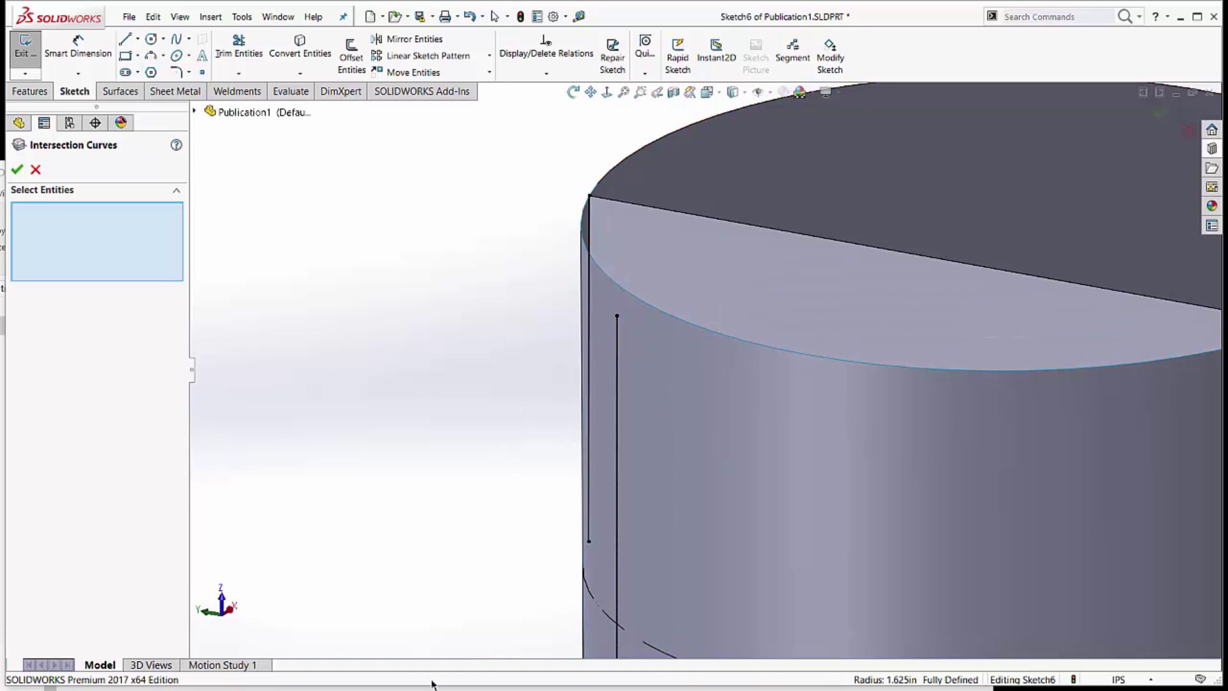
# Check the curve callouts in the reference PDF in Adobe Acrobat, return to SolidWorks and close the Intersection Curves command
pyautogui.hotkey('alt', 'Tab')
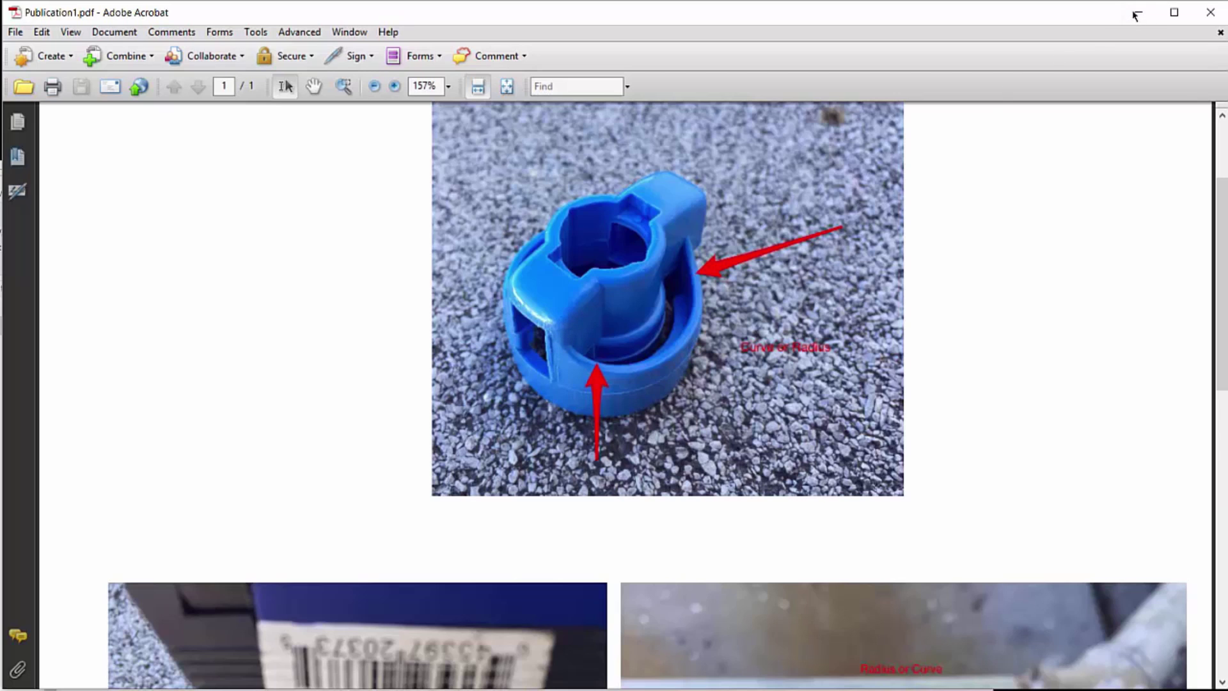
pyautogui.hotkey('alt', 'Tab')
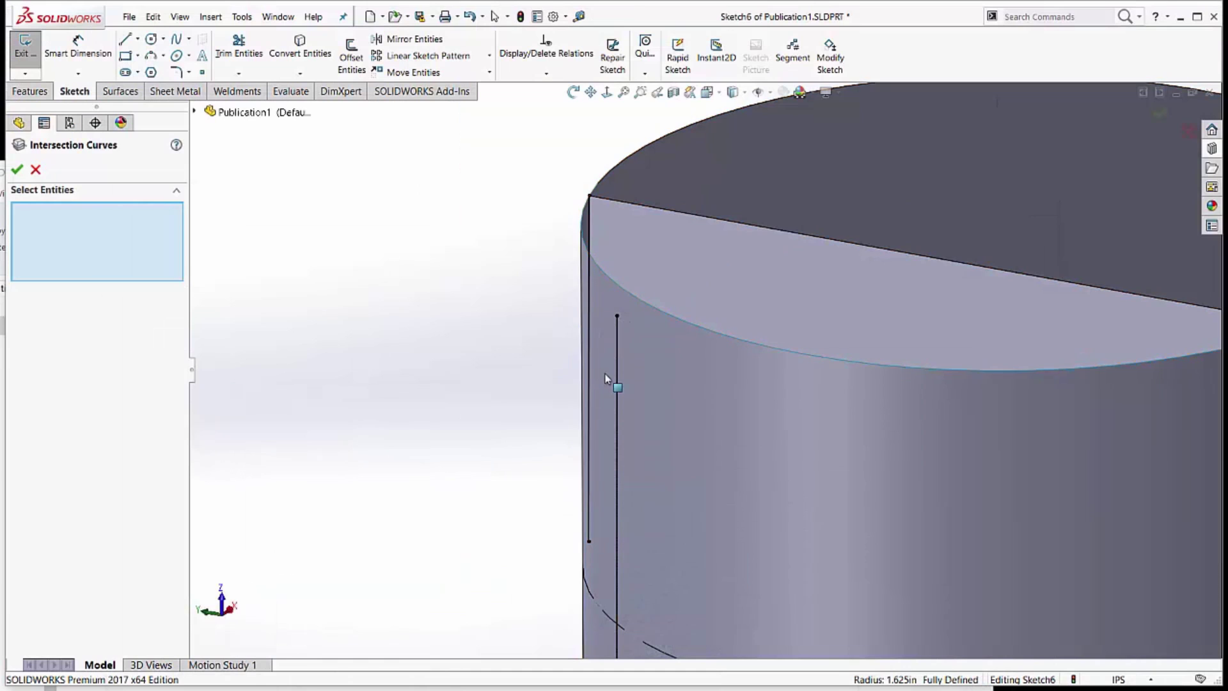
pyautogui.moveTo(605, 378)
pyautogui.mouseDown(button='middle')
pyautogui.moveTo(603, 342)
pyautogui.moveTo(584, 405)
pyautogui.moveTo(677, 342)
pyautogui.moveTo(667, 490)
pyautogui.mouseUp(button='middle')
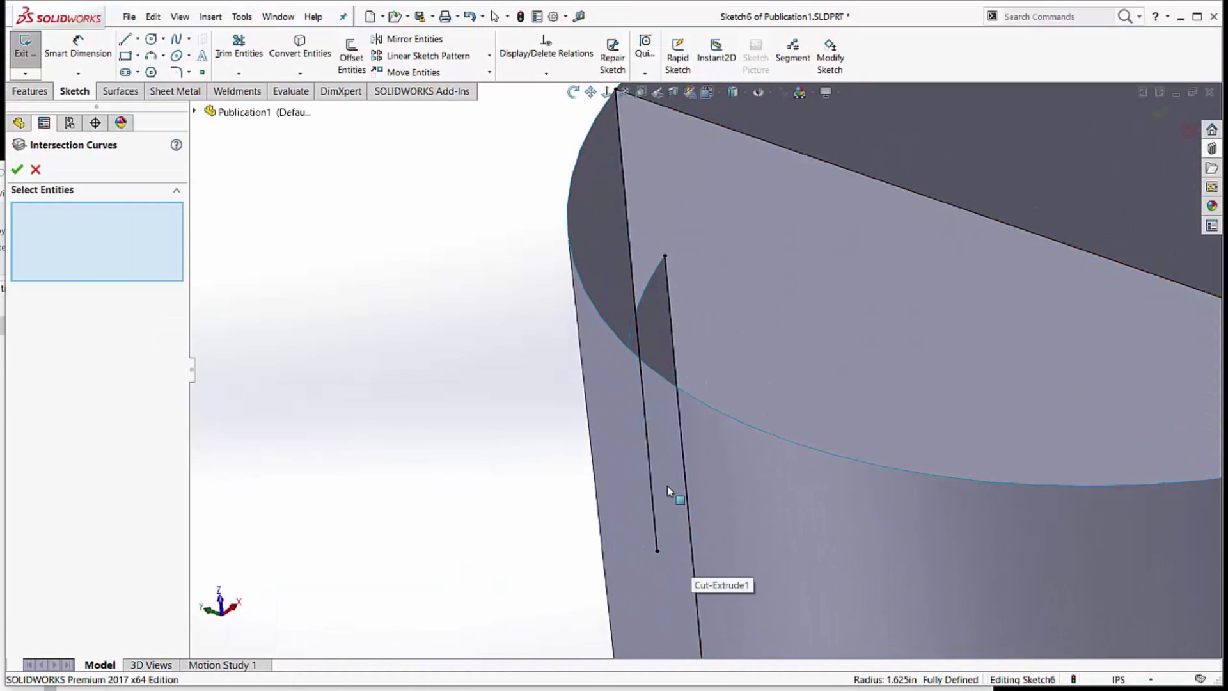
pyautogui.moveTo(673, 561); pyautogui.dragTo(685, 455, button='middle')
pyautogui.click(34, 169)
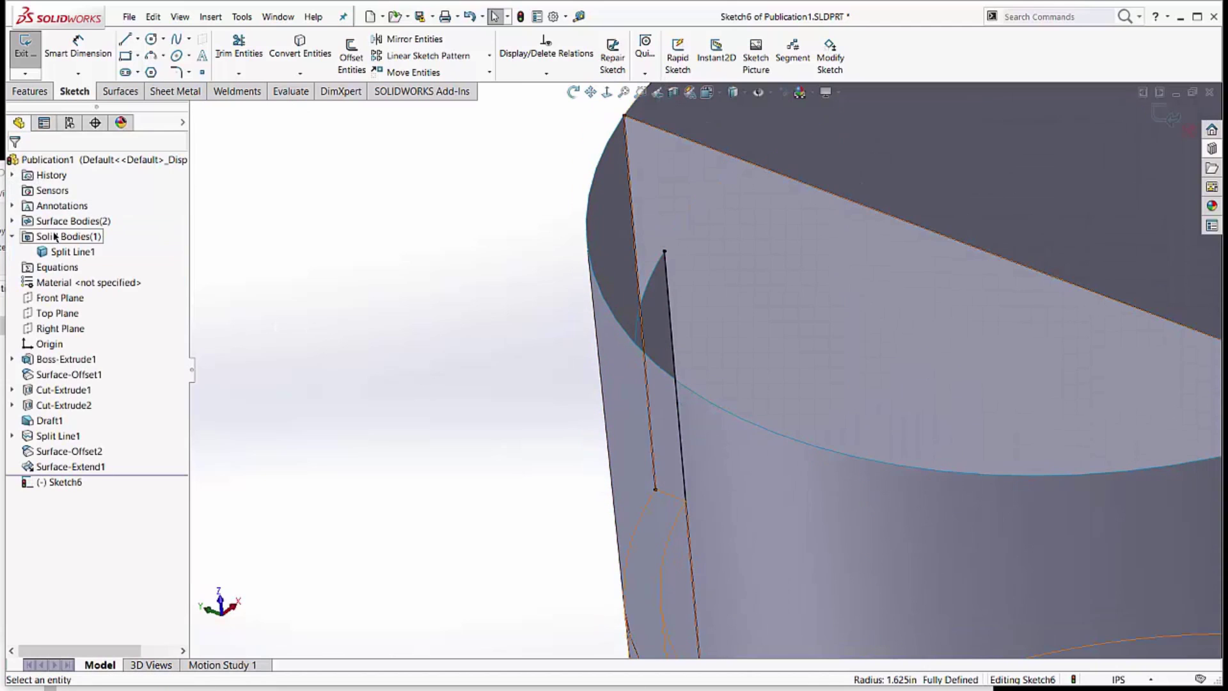
# Hide both surface bodies, the outer offset surface and the extended inner surface
pyautogui.click(66, 237)
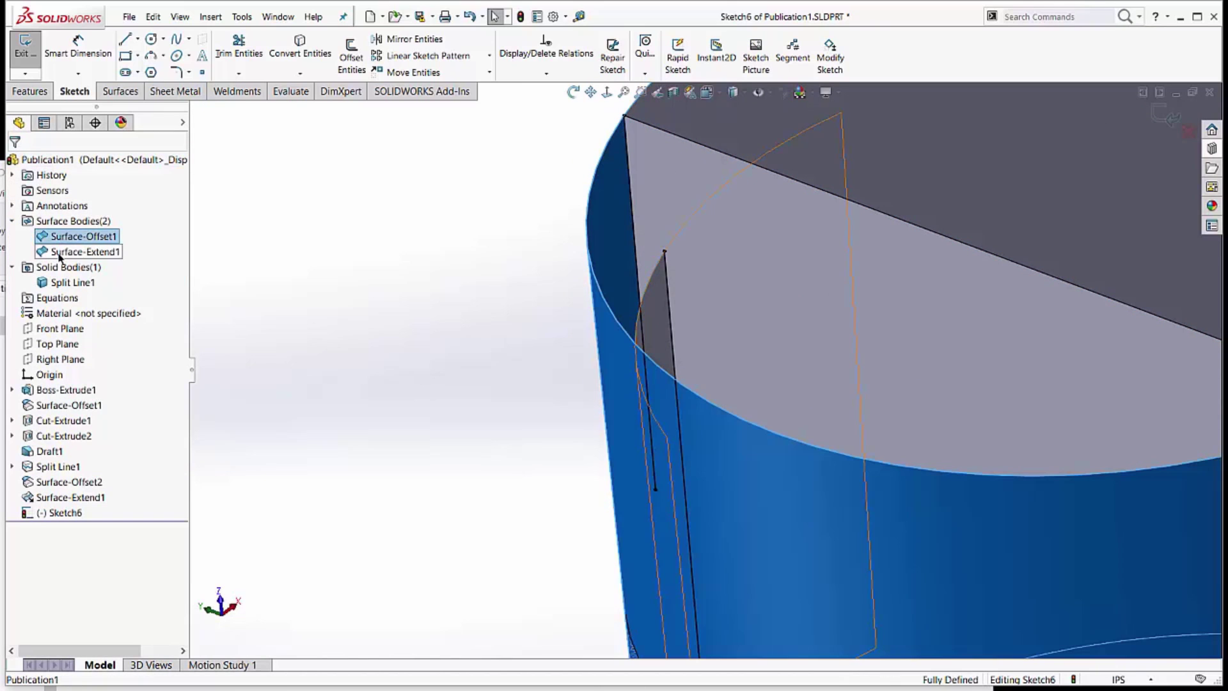
pyautogui.keyDown('ctrl'); pyautogui.click(77, 251); pyautogui.keyUp('ctrl')
pyautogui.click(70, 241)
# Select the short ledge edge joining the two upright sketch lines and start a power trim on the sketch
pyautogui.moveTo(557, 444); pyautogui.dragTo(723, 522, button='middle')
pyautogui.click(723, 521)
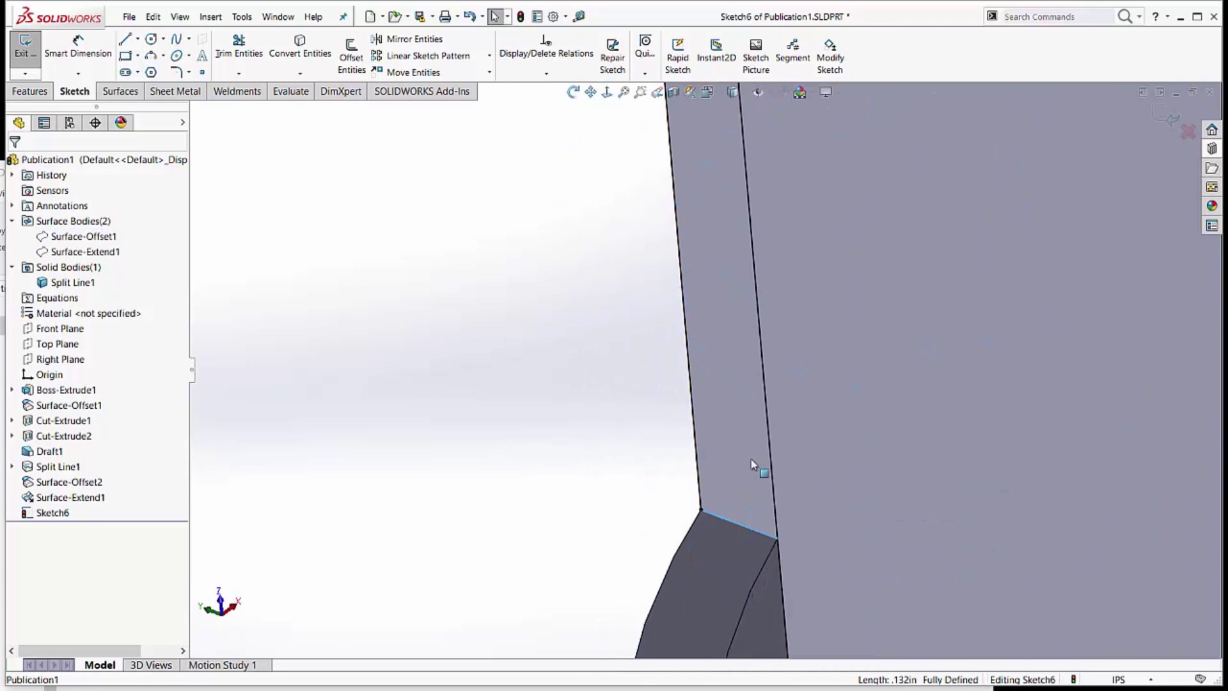
pyautogui.click(241, 43)
pyautogui.scroll(3, 547, 255)
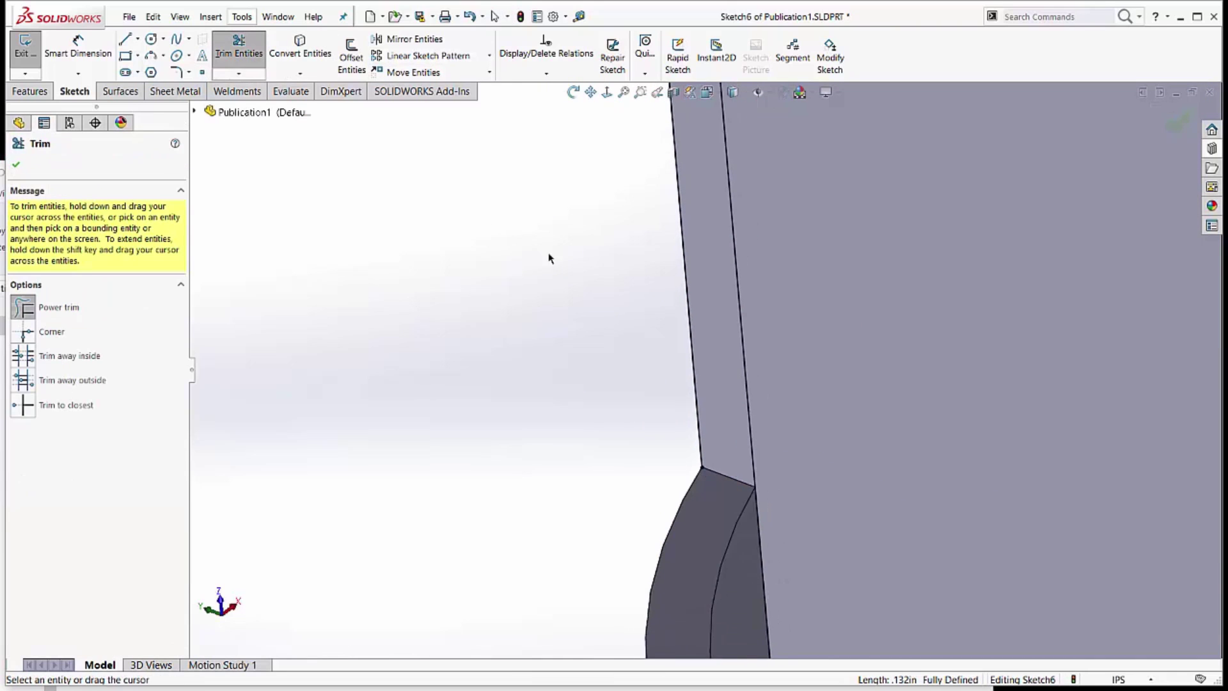
pyautogui.keyDown('ctrl'); pyautogui.moveTo(597, 266); pyautogui.dragTo(474, 368, button='middle'); pyautogui.keyUp('ctrl')
pyautogui.moveTo(428, 294); pyautogui.dragTo(423, 278, button='middle')
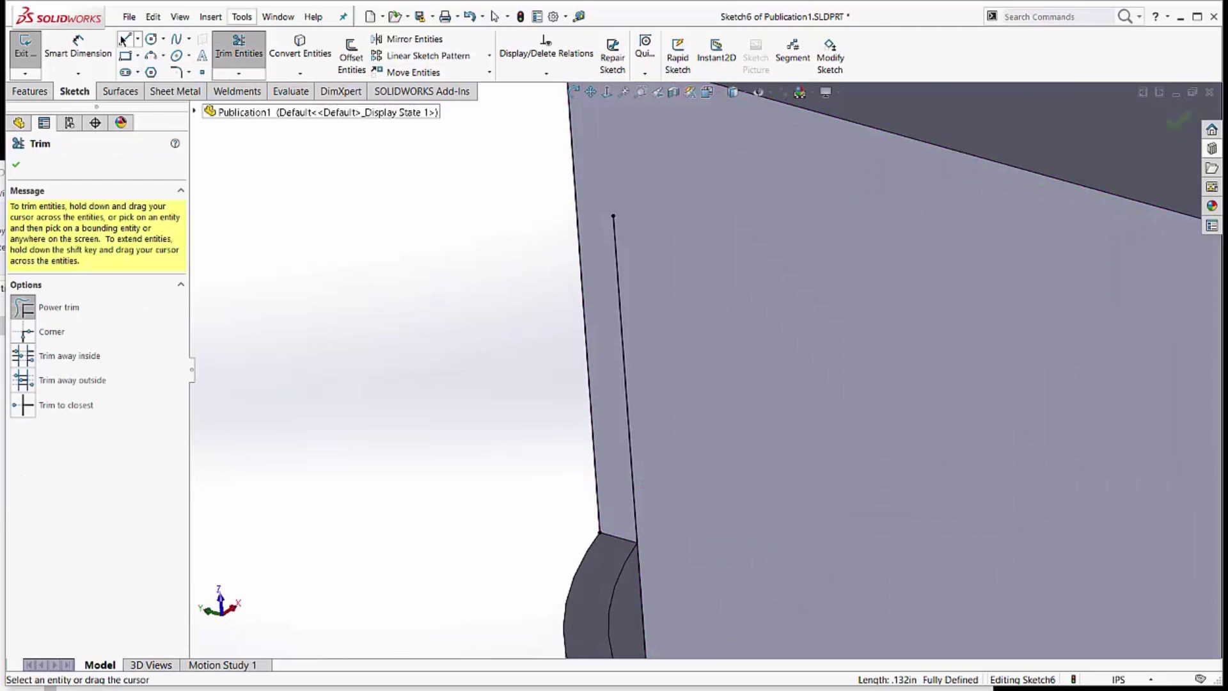
# Sketch a line about 0.50 in long across the upper part of both upright strip lines and give it a vertical relation
pyautogui.click(123, 40)
pyautogui.click(539, 243)
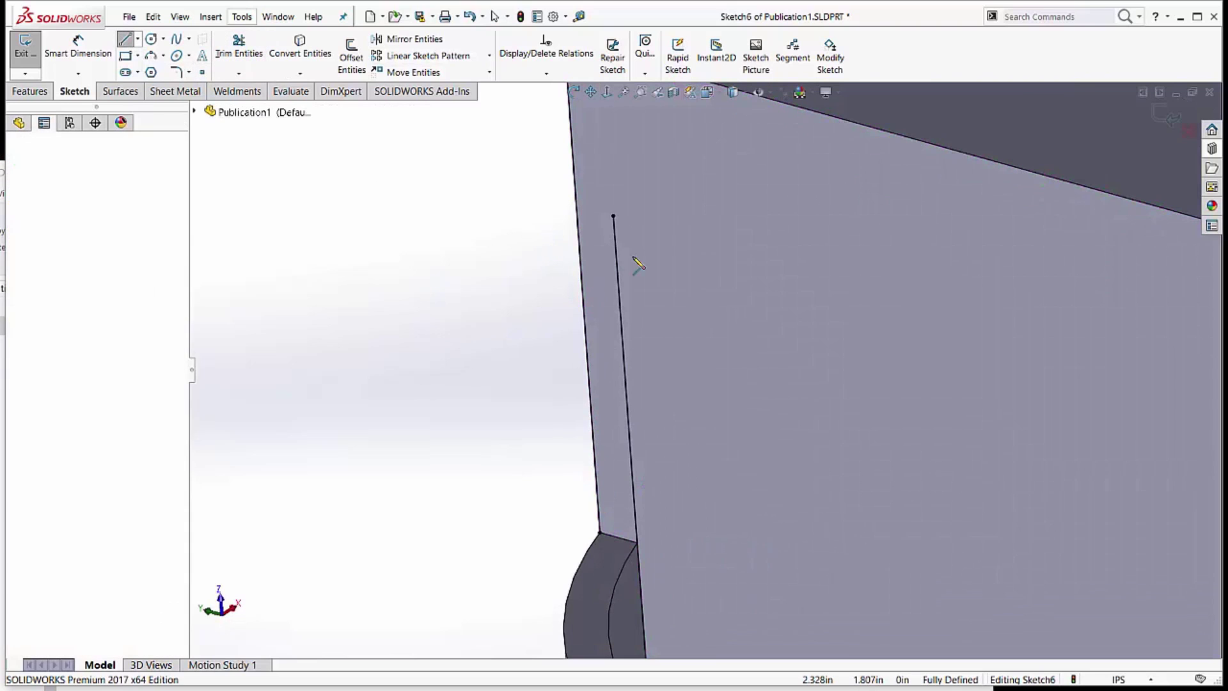
pyautogui.click(681, 279)
pyautogui.rightClick(456, 296)
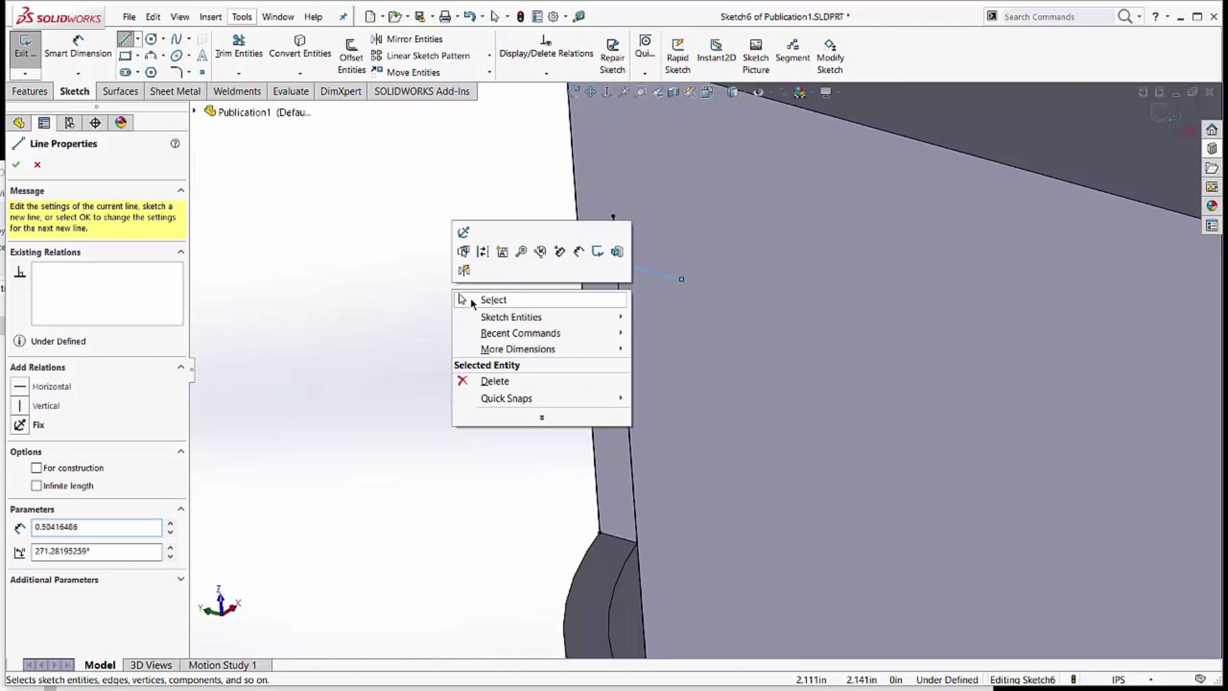
pyautogui.click(493, 300)
pyautogui.click(567, 251)
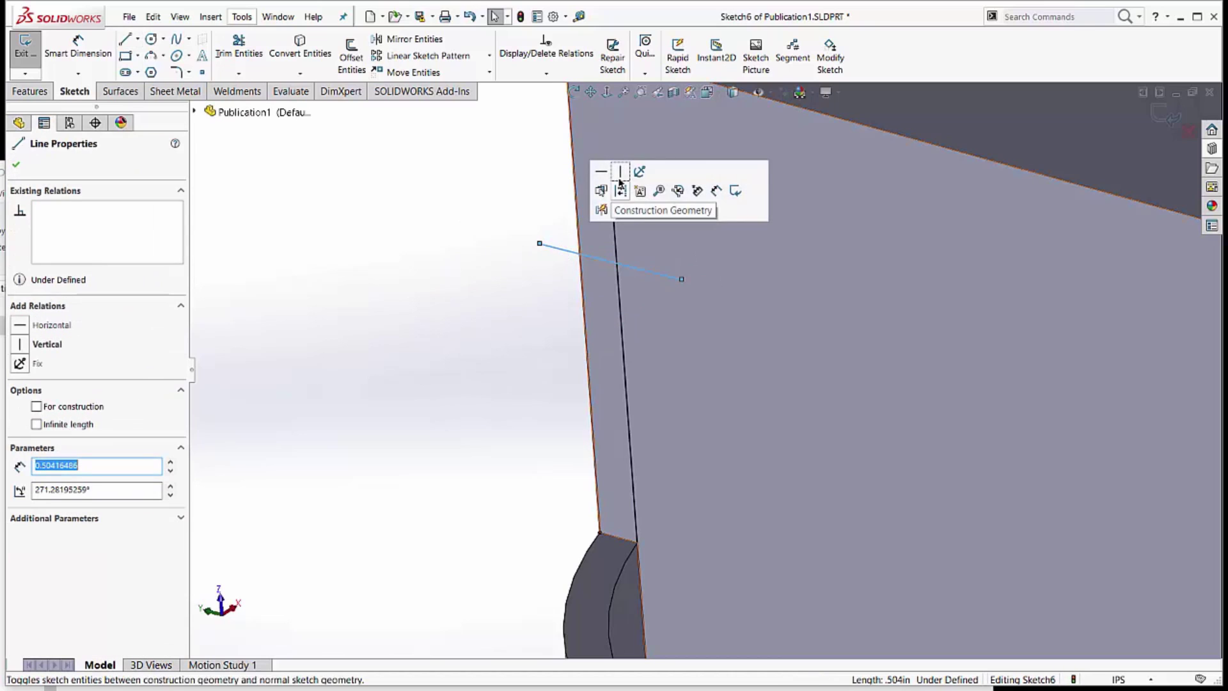
pyautogui.click(620, 171)
pyautogui.click(501, 312)
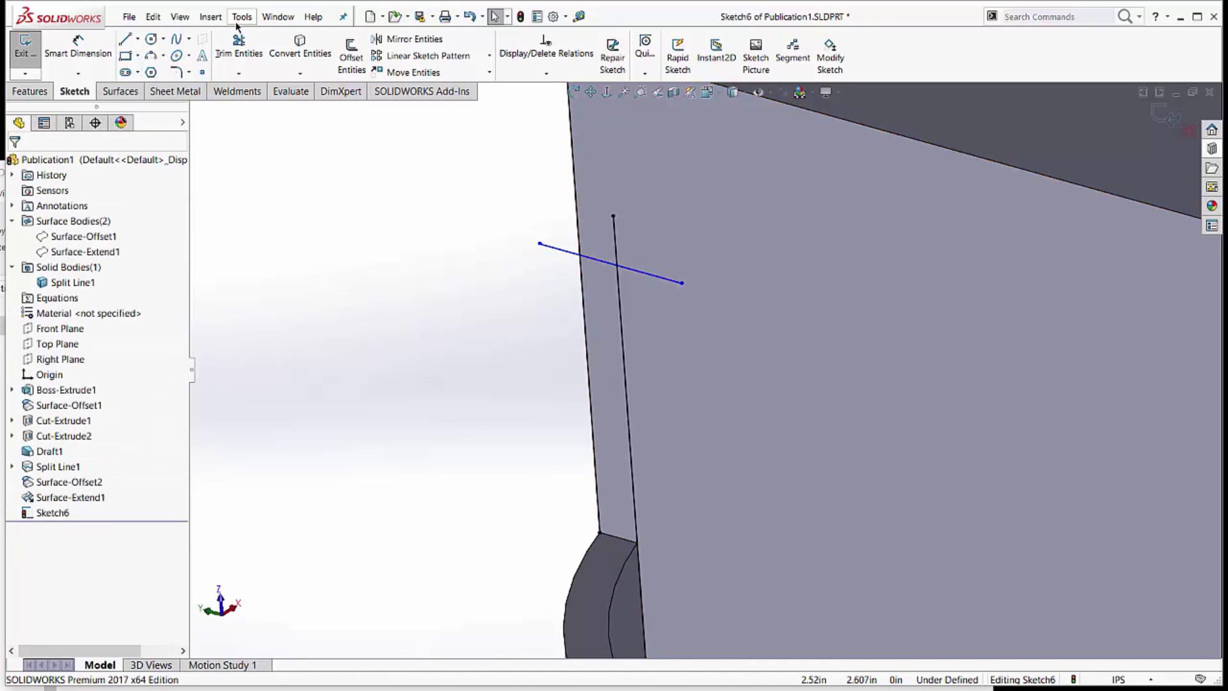
# Power-trim the overhangs around the new cross line to form the strip's upper corners, and undo the extra trim of the inner upright line
pyautogui.click(239, 46)
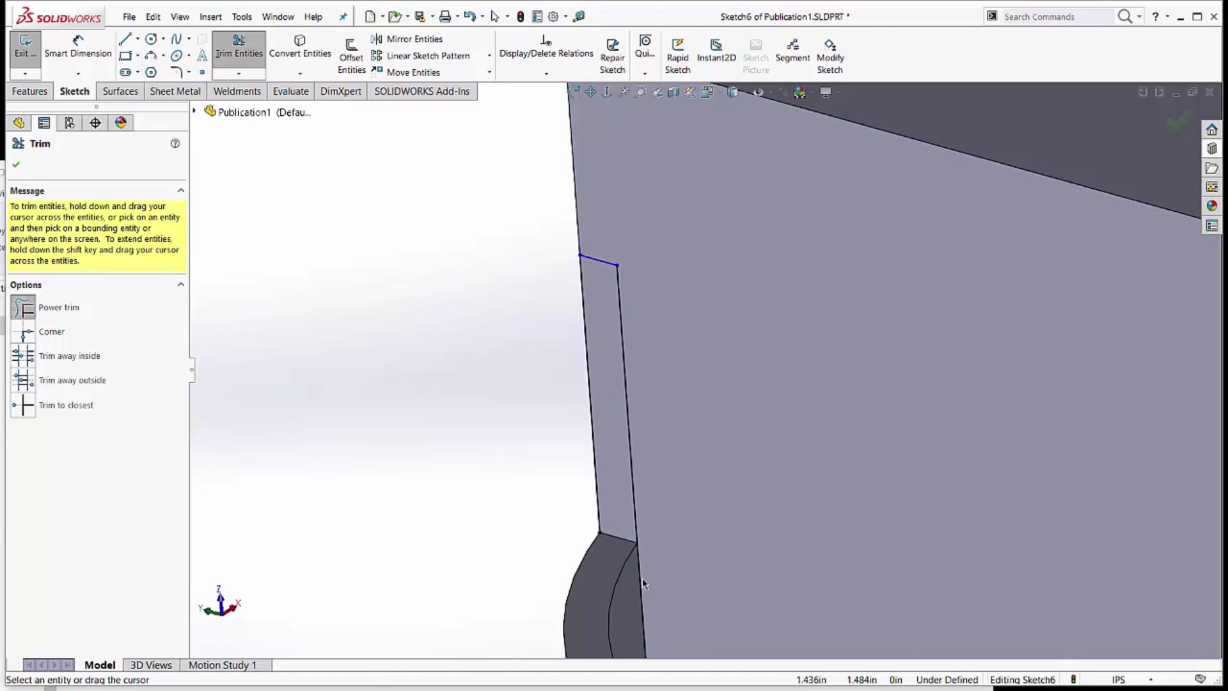
pyautogui.moveTo(691, 582); pyautogui.dragTo(505, 590)
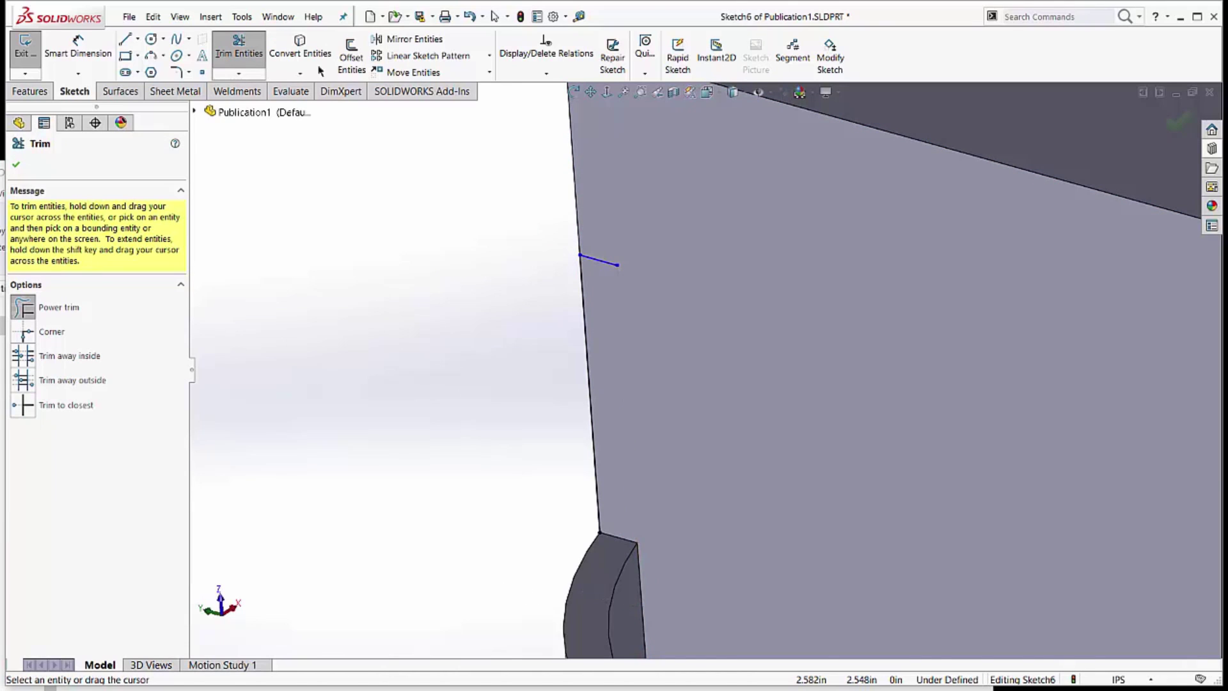
pyautogui.click(469, 17)
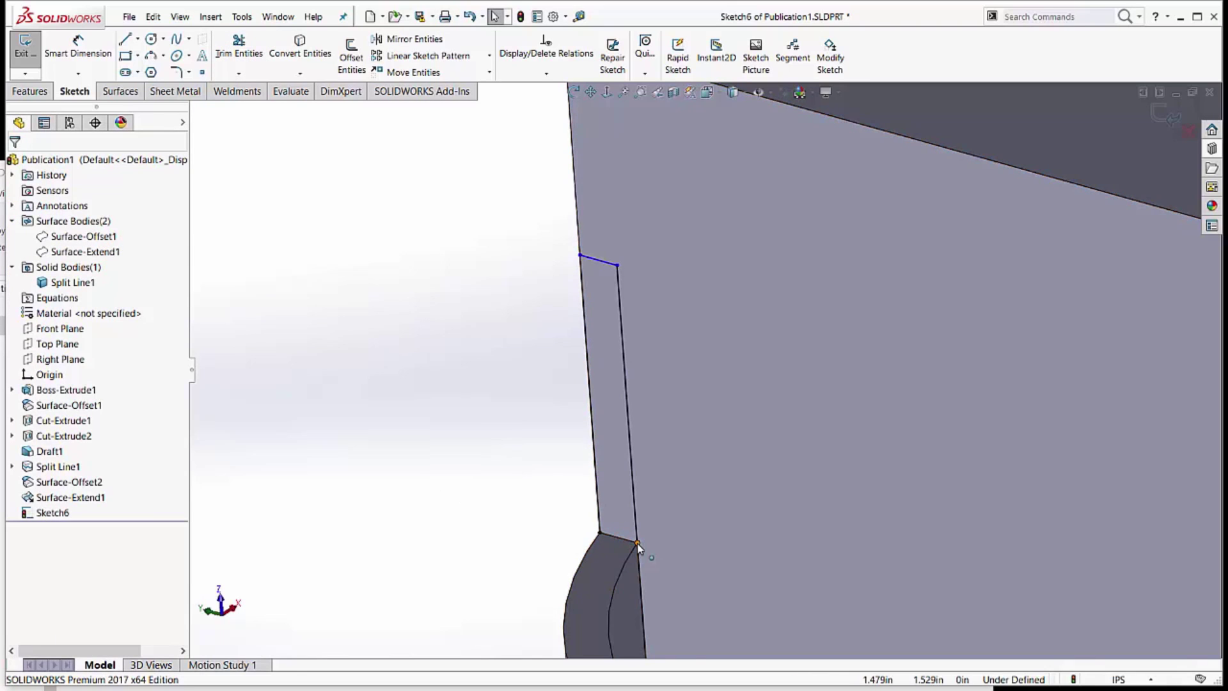
# Convert the short ledge edge at the strip's lower end into a sketch line
pyautogui.moveTo(636, 543); pyautogui.dragTo(683, 561)
pyautogui.scroll(-4, 624, 549)
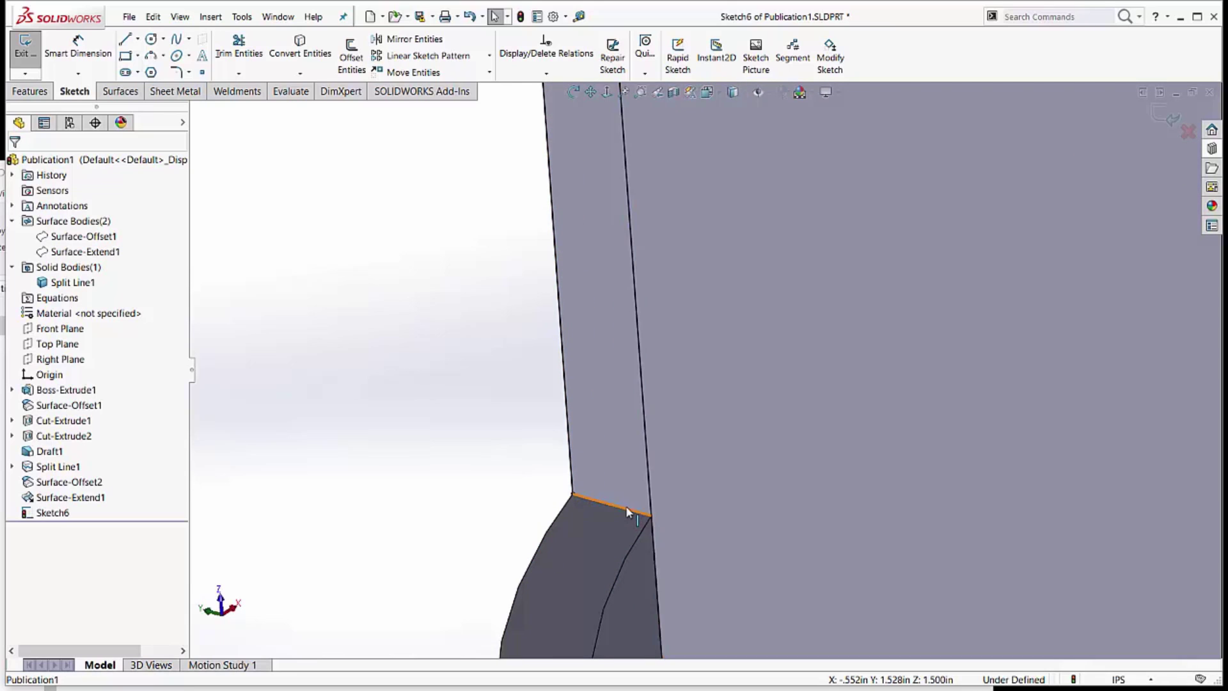
pyautogui.click(625, 507)
pyautogui.click(625, 508)
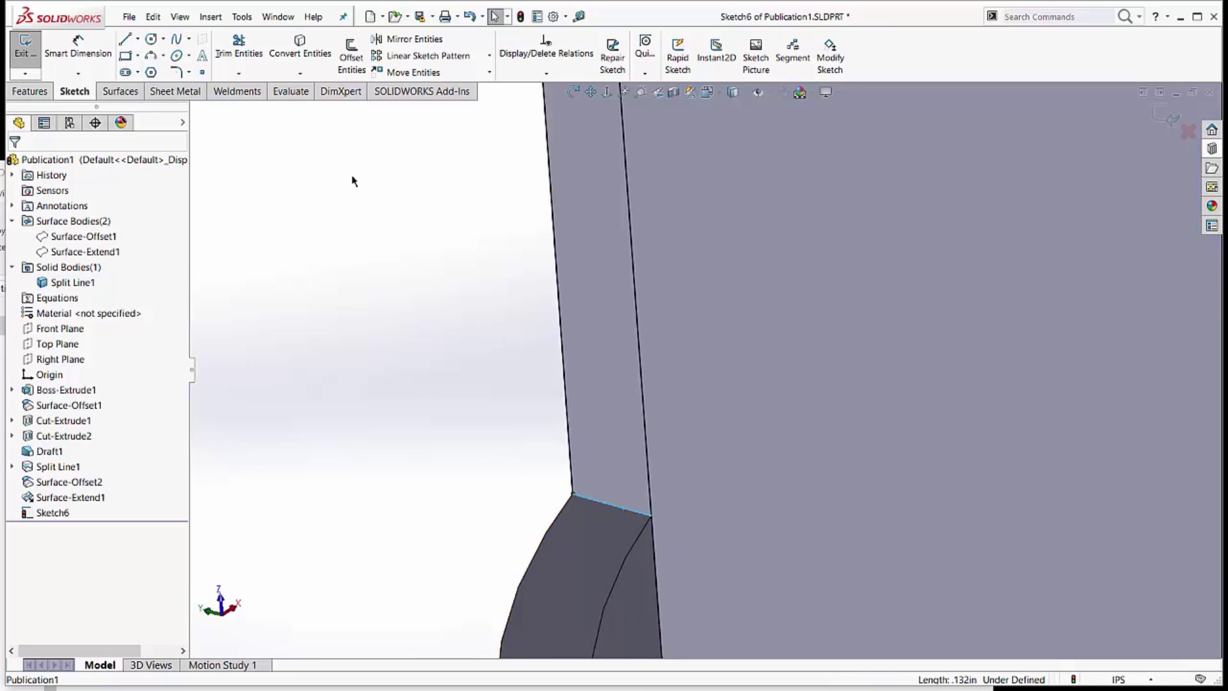
pyautogui.click(298, 56)
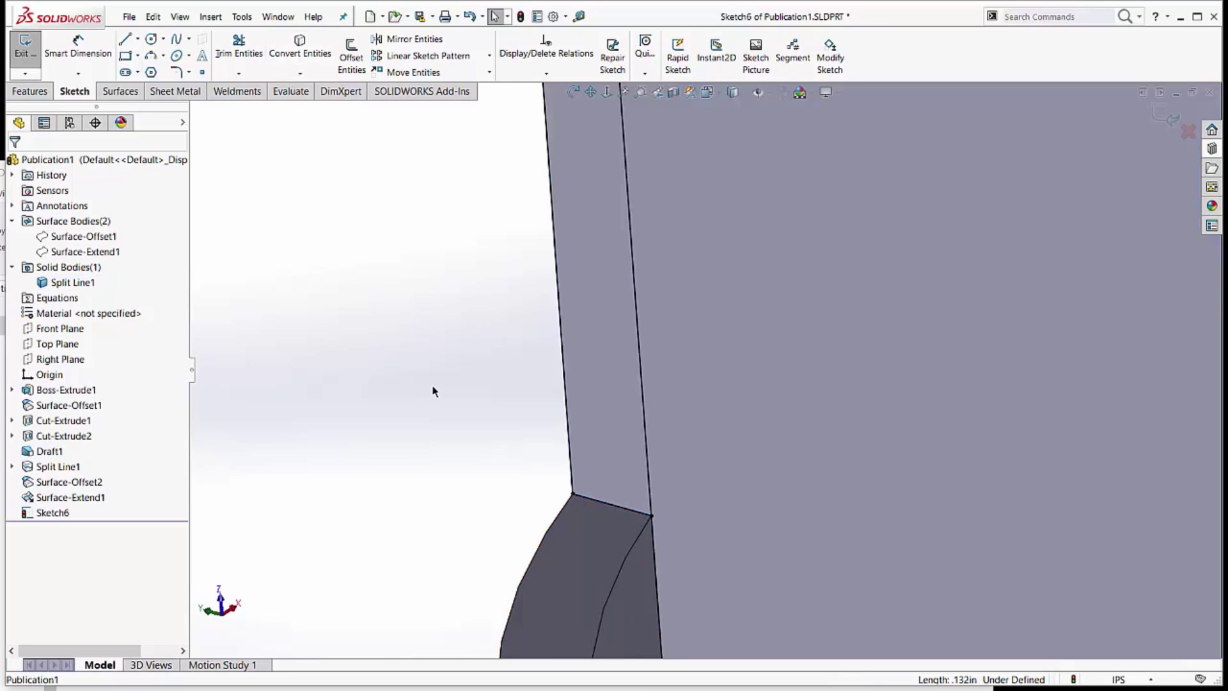
pyautogui.click(626, 509)
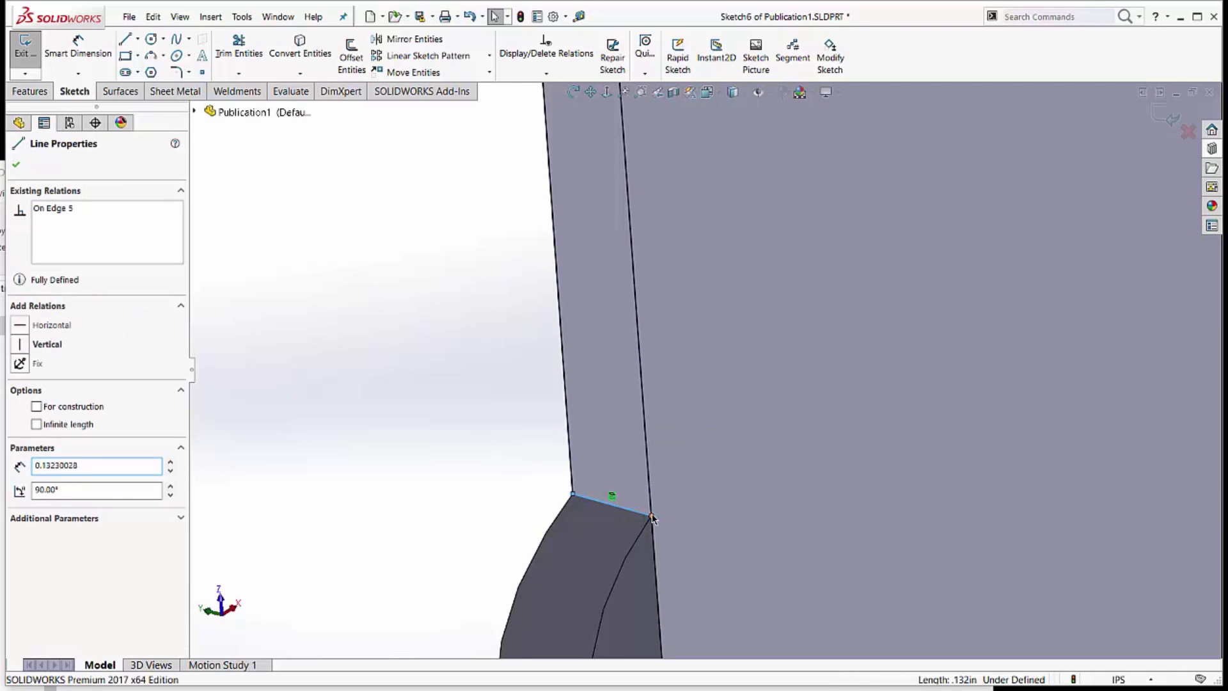
# Stretch the converted line past the inner upright line and trim the overhangs to close the strip profile
pyautogui.moveTo(650, 514); pyautogui.dragTo(691, 534)
pyautogui.click(497, 514)
pyautogui.click(238, 46)
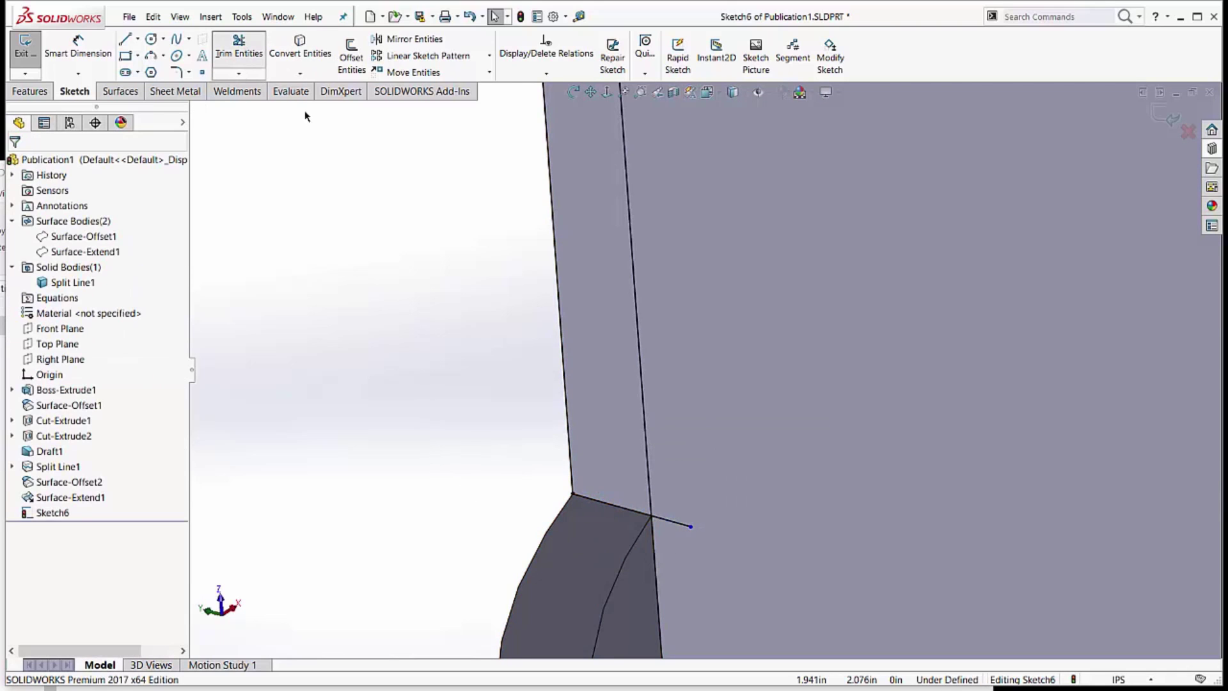
pyautogui.moveTo(635, 579); pyautogui.dragTo(620, 580)
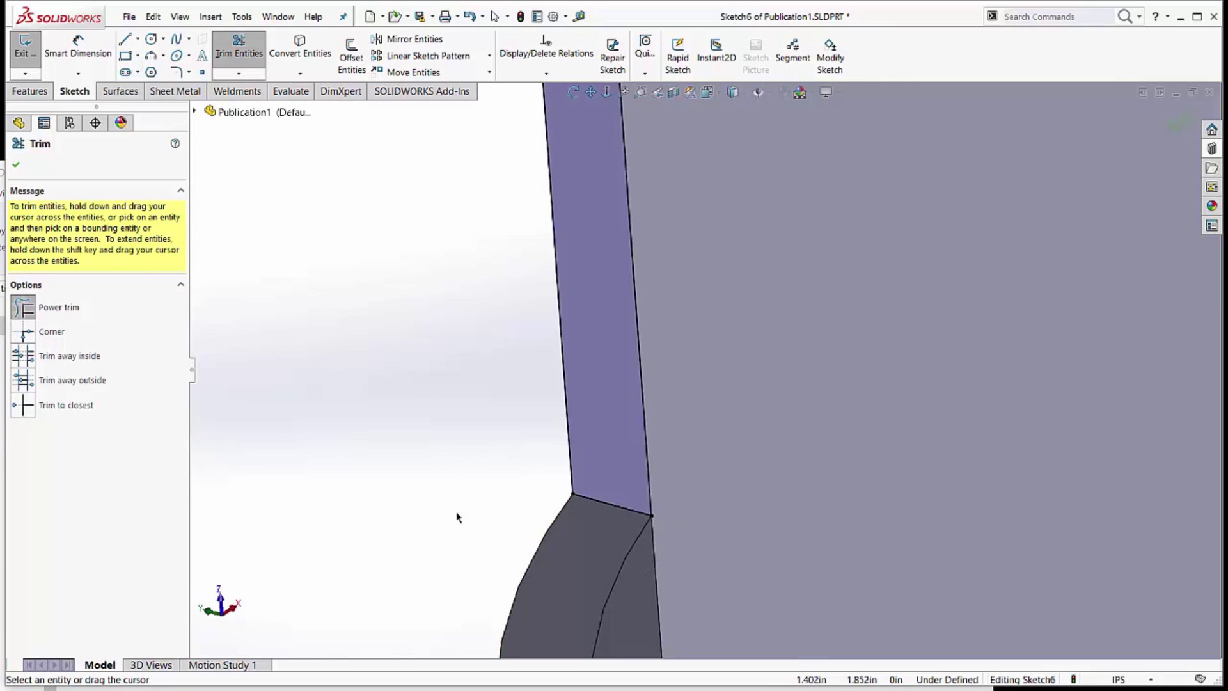
# Dimension the distance between the strip's lower and upper short lines and set it to 0.8 in
pyautogui.scroll(5, 492, 432)
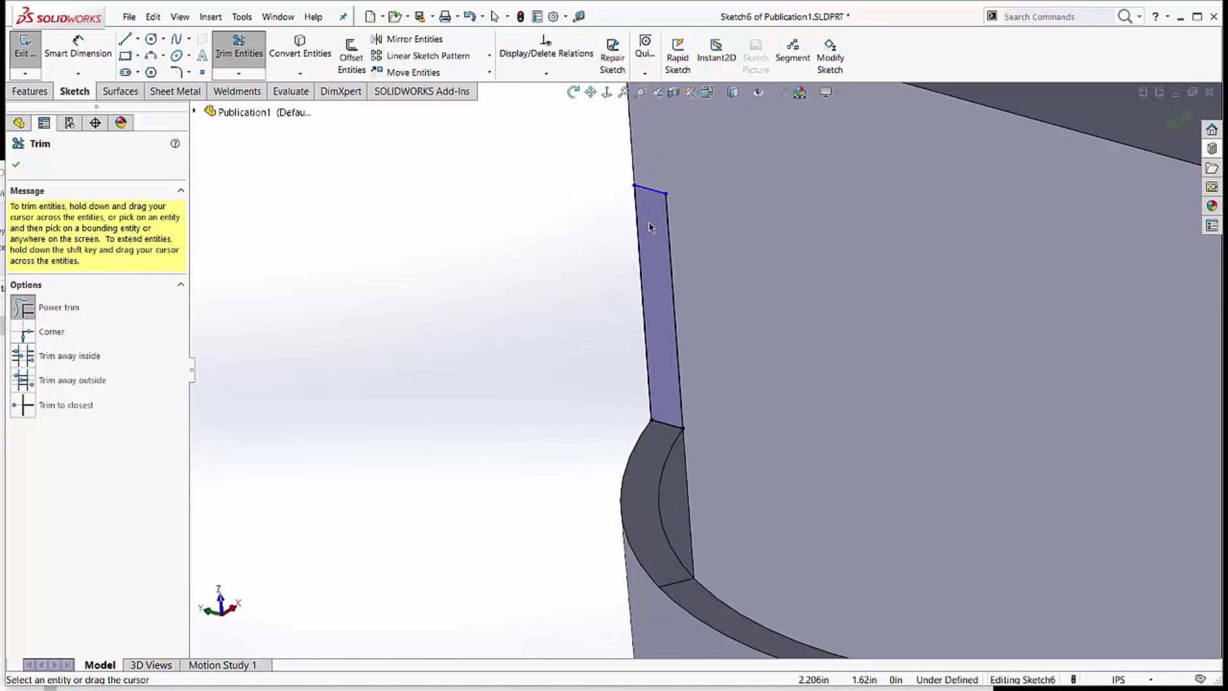
pyautogui.click(81, 44)
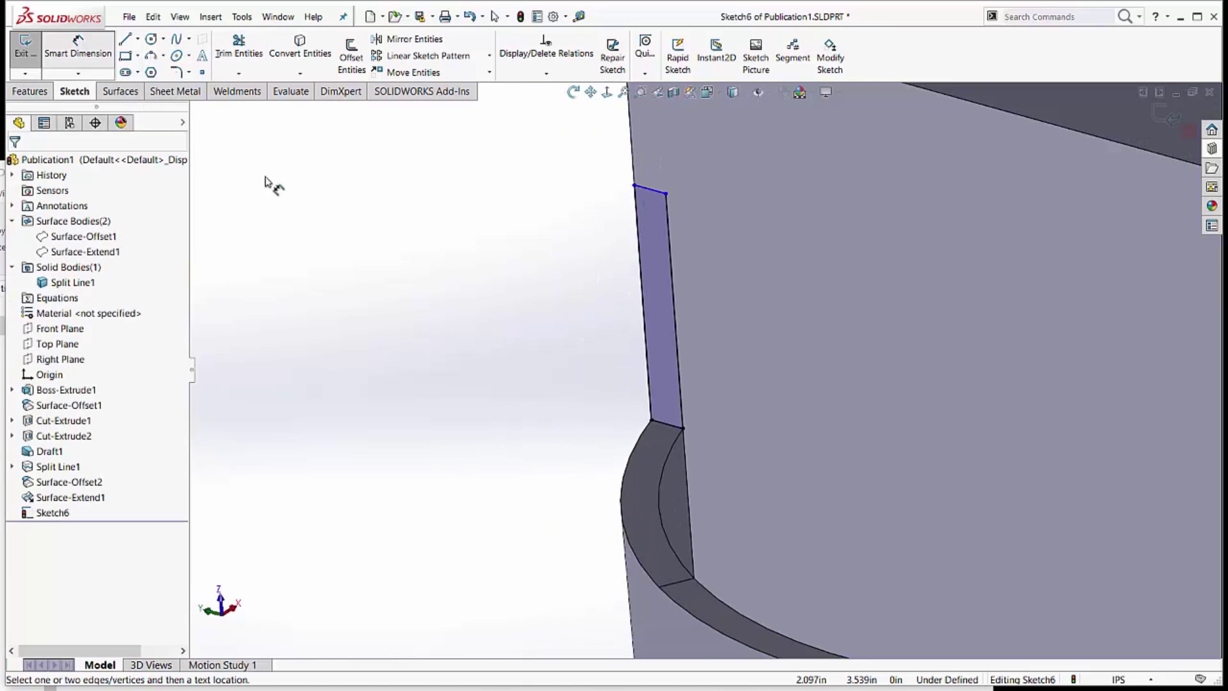
pyautogui.click(675, 427)
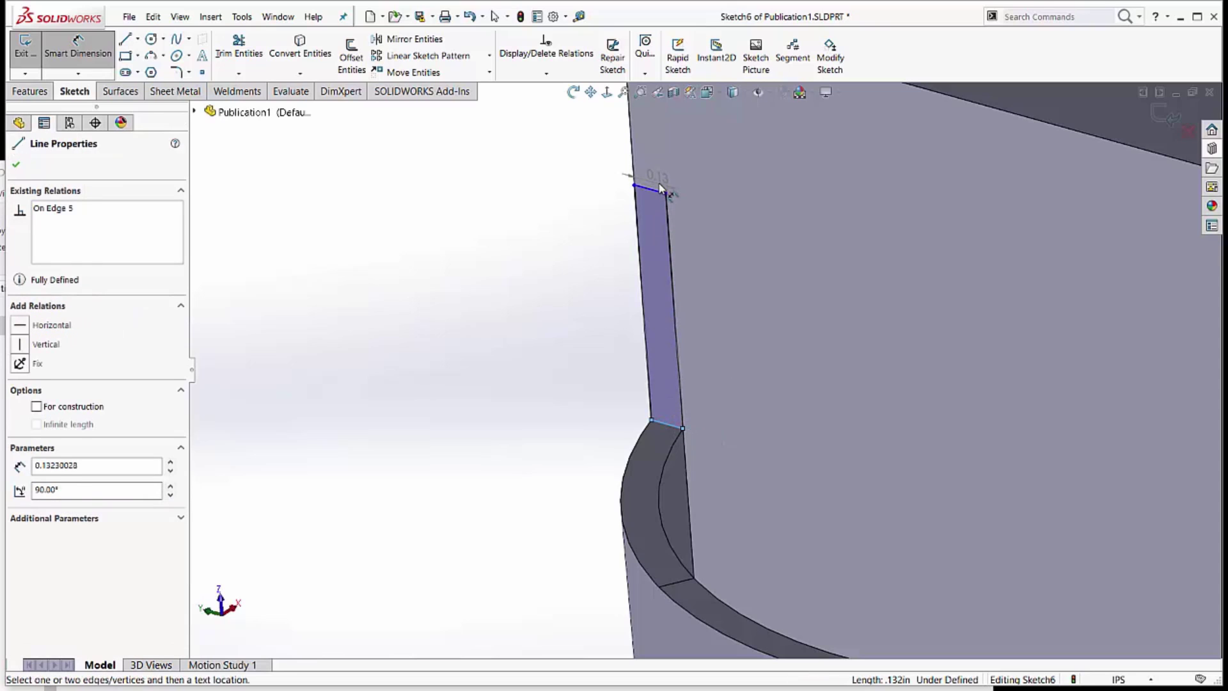
pyautogui.click(660, 194)
pyautogui.click(545, 287)
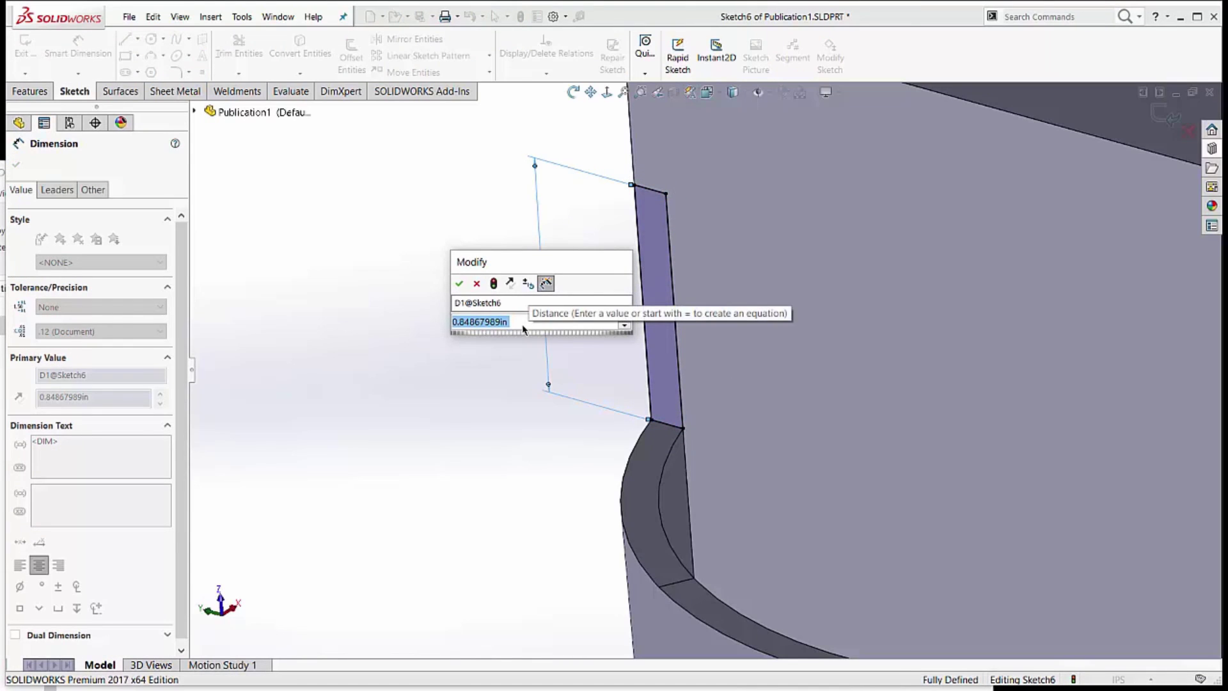
pyautogui.press('BackSpace')
pyautogui.write('0.8')
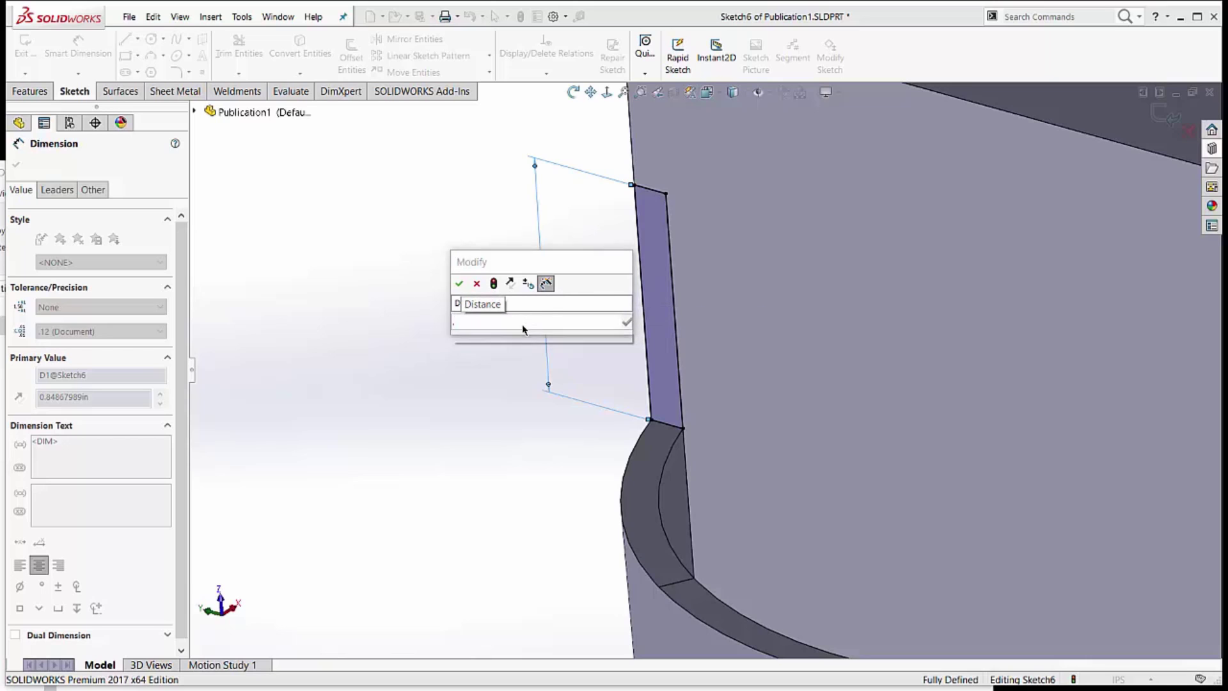
pyautogui.press('Return')
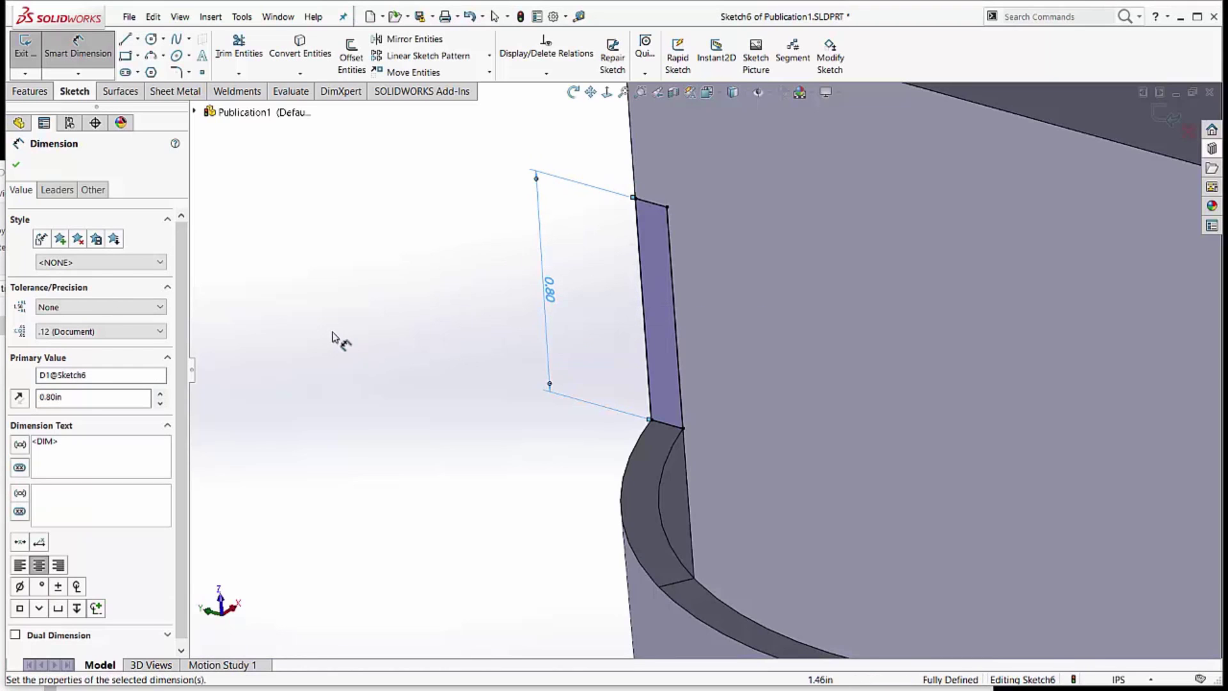
pyautogui.rightClick(330, 323)
pyautogui.click(372, 365)
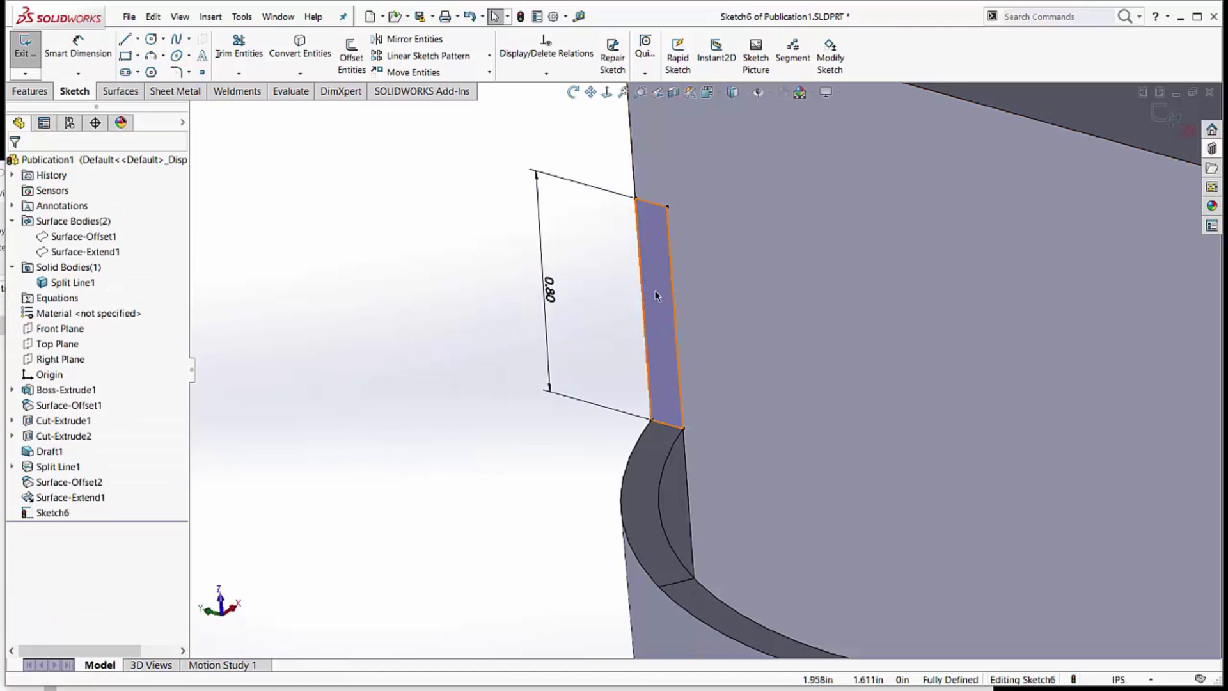
# Create a projected split line from the strip sketch on the flat wall face and check the separated faces
pyautogui.scroll(1, 640, 281)
pyautogui.keyDown('ctrl'); pyautogui.moveTo(630, 270); pyautogui.dragTo(461, 339, button='middle'); pyautogui.keyUp('ctrl')
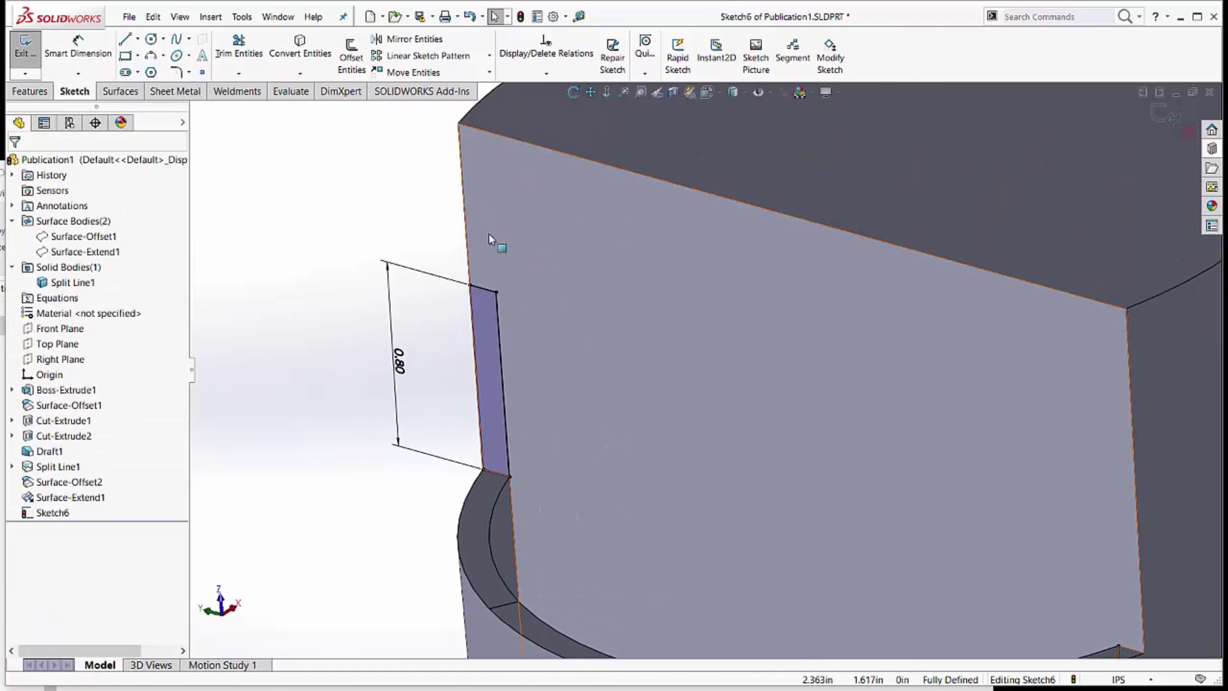
pyautogui.click(206, 18)
pyautogui.moveTo(226, 179)
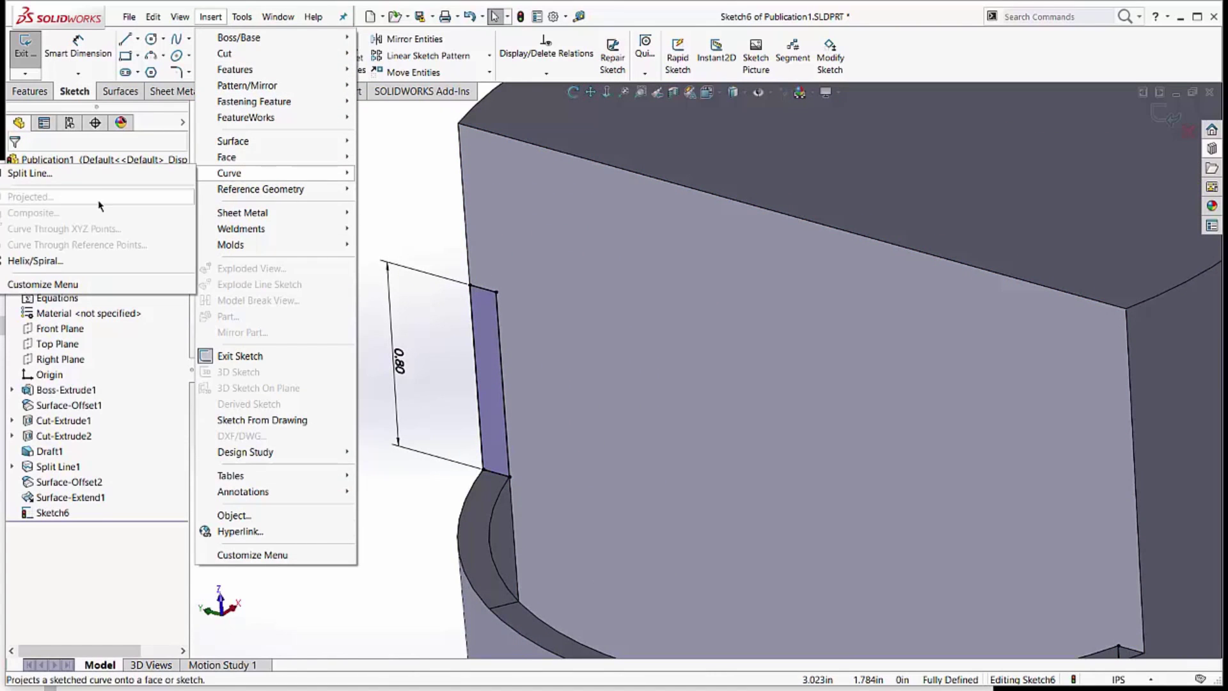
pyautogui.click(84, 180)
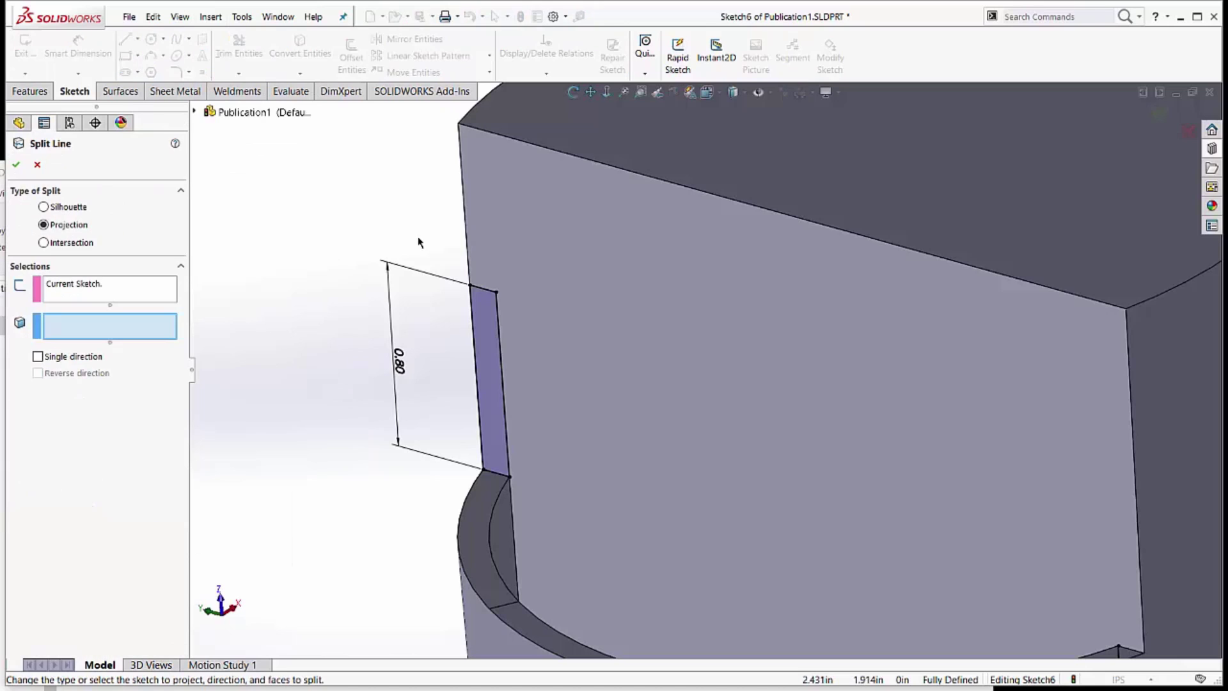
pyautogui.click(496, 213)
pyautogui.rightClick(499, 215)
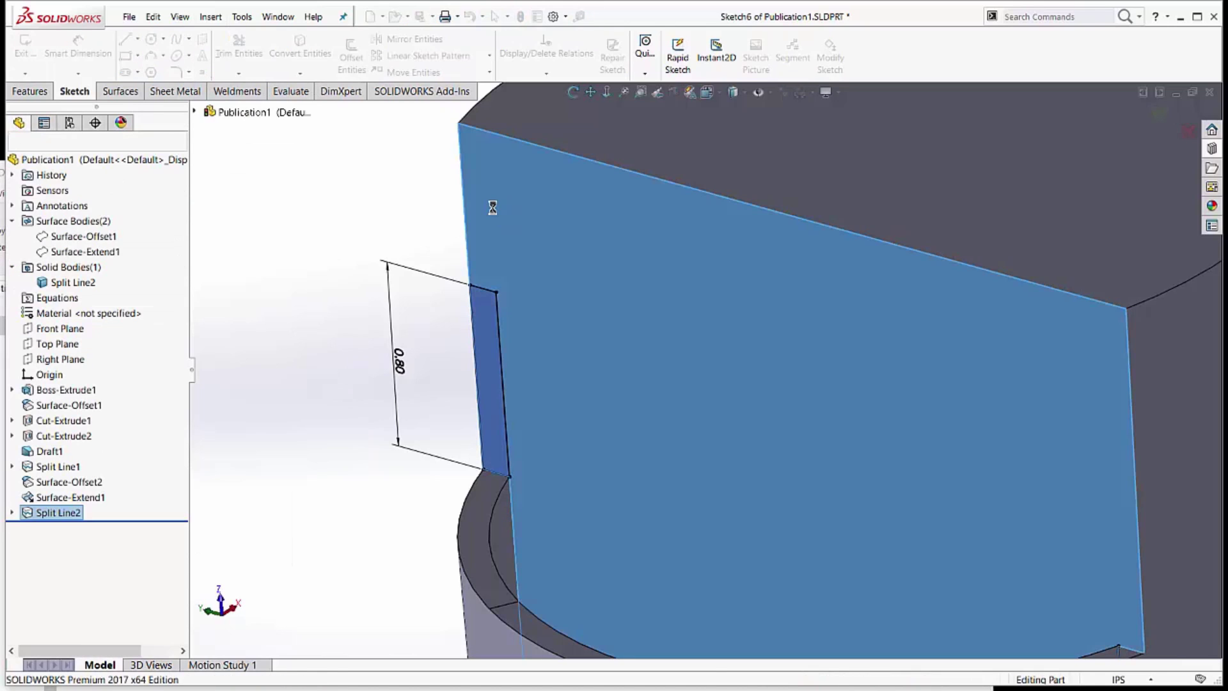
pyautogui.click(490, 342)
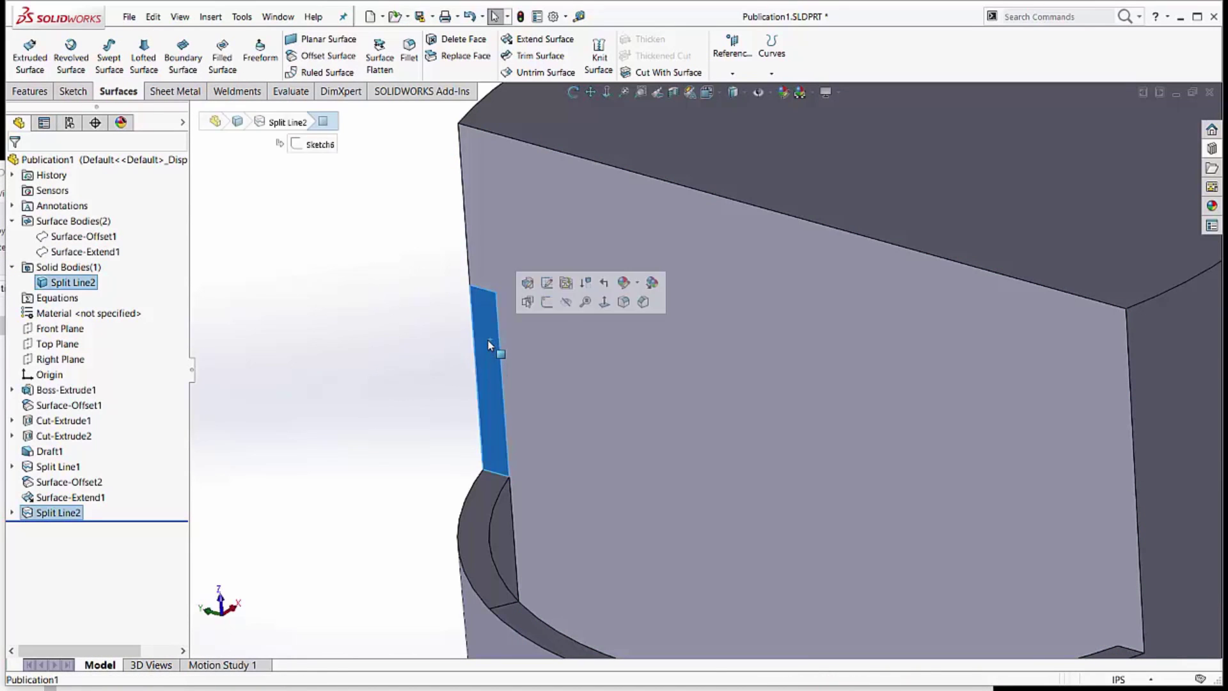
pyautogui.click(576, 296)
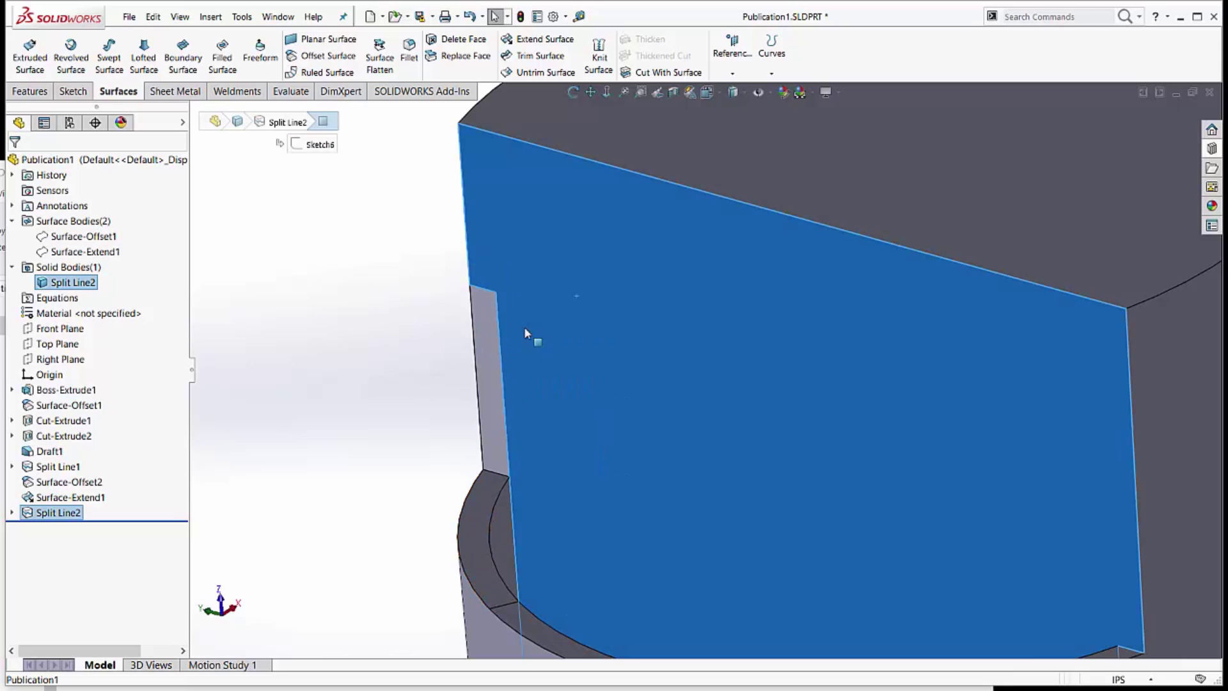
pyautogui.press('Escape')
# Delete the split strip face and the adjoining curved ledge face using the Delete option, and inspect the opening
pyautogui.moveTo(567, 354); pyautogui.dragTo(608, 415, button='middle')
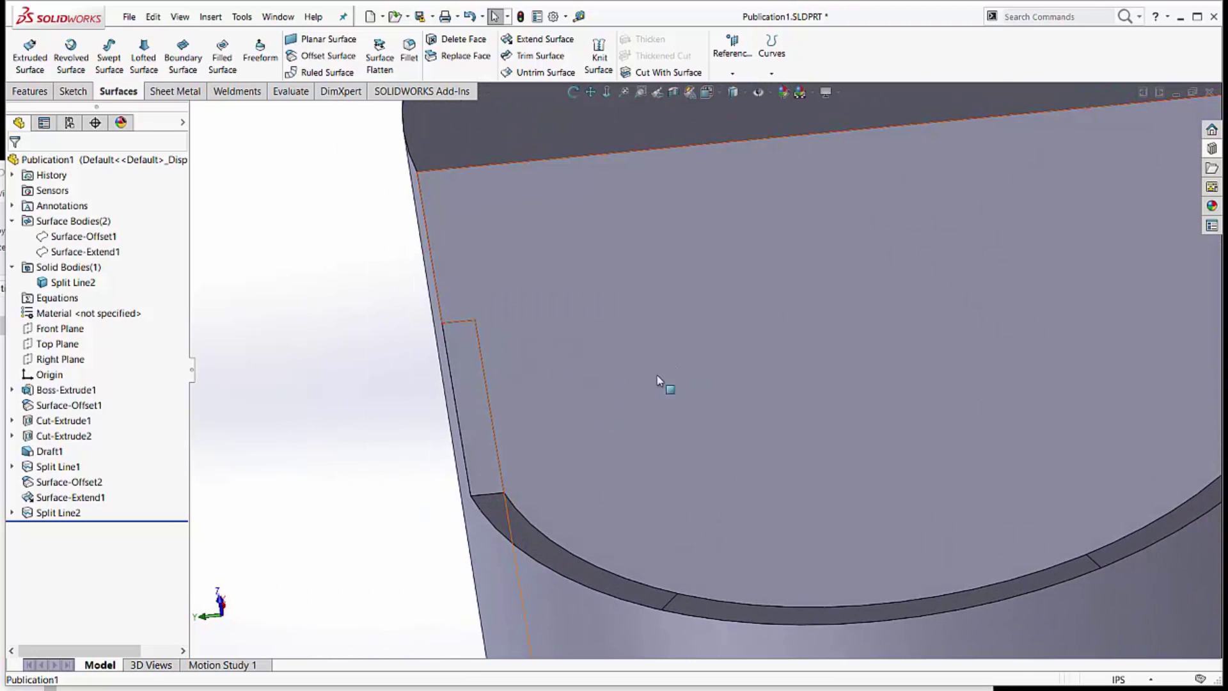
pyautogui.keyDown('ctrl'); pyautogui.moveTo(657, 376); pyautogui.dragTo(594, 336, button='middle'); pyautogui.keyUp('ctrl')
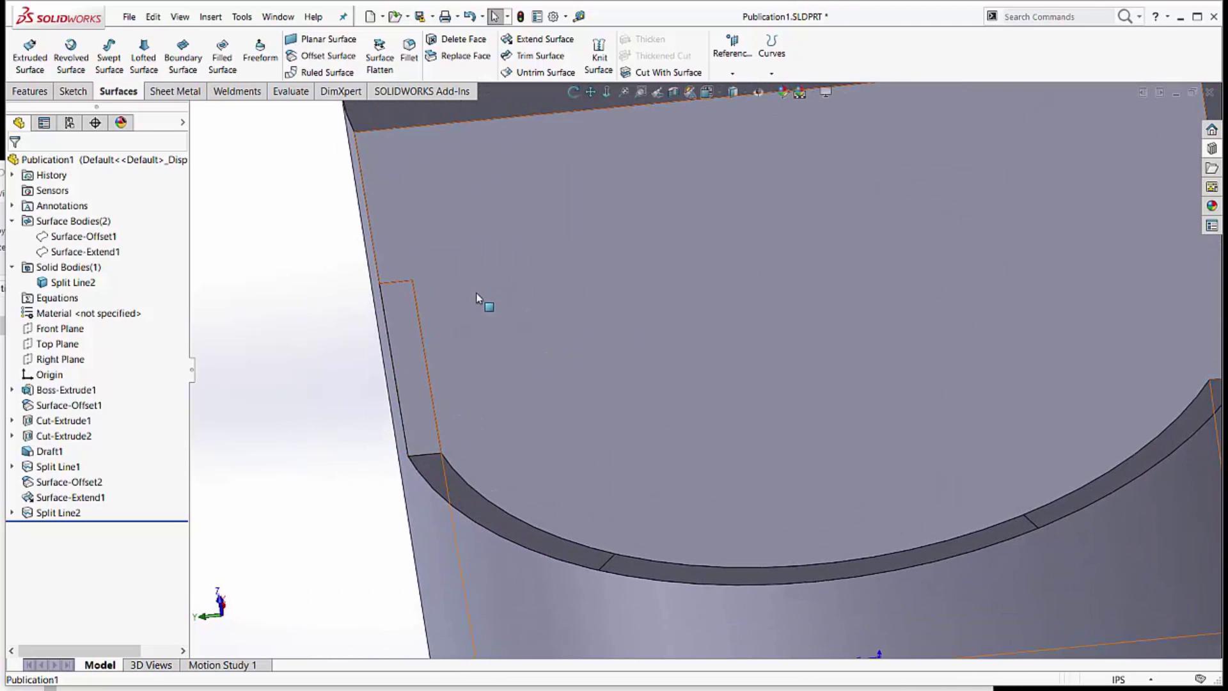
pyautogui.scroll(3, 486, 303)
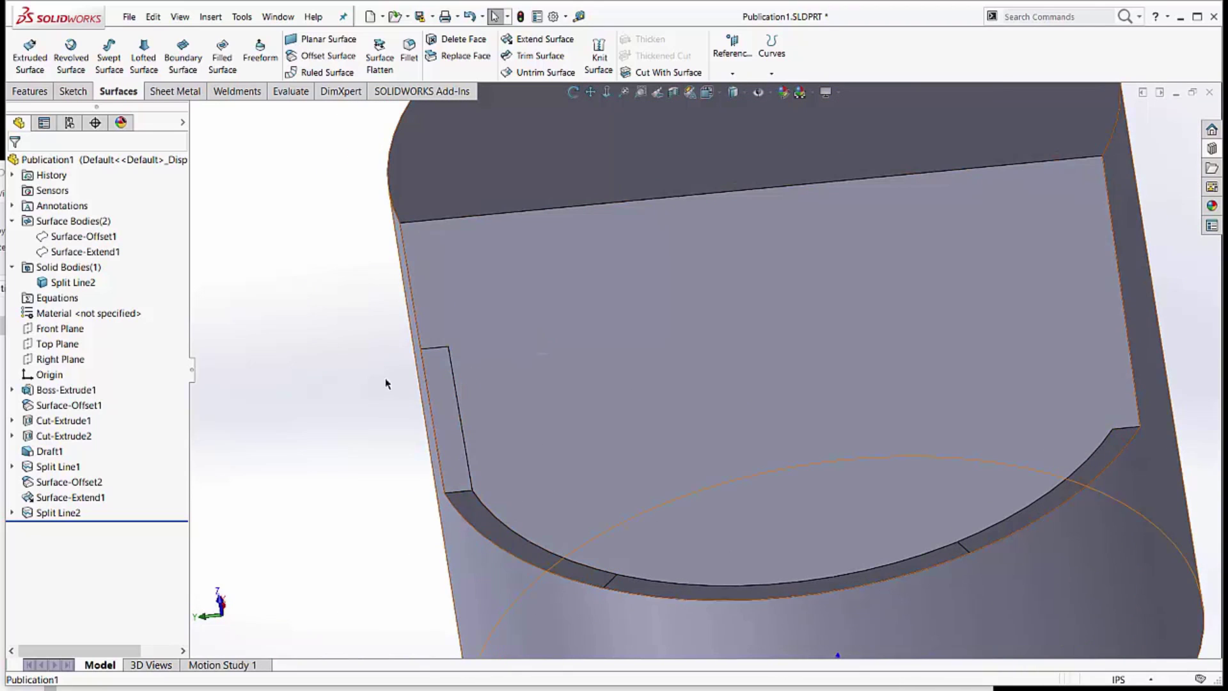
pyautogui.click(464, 45)
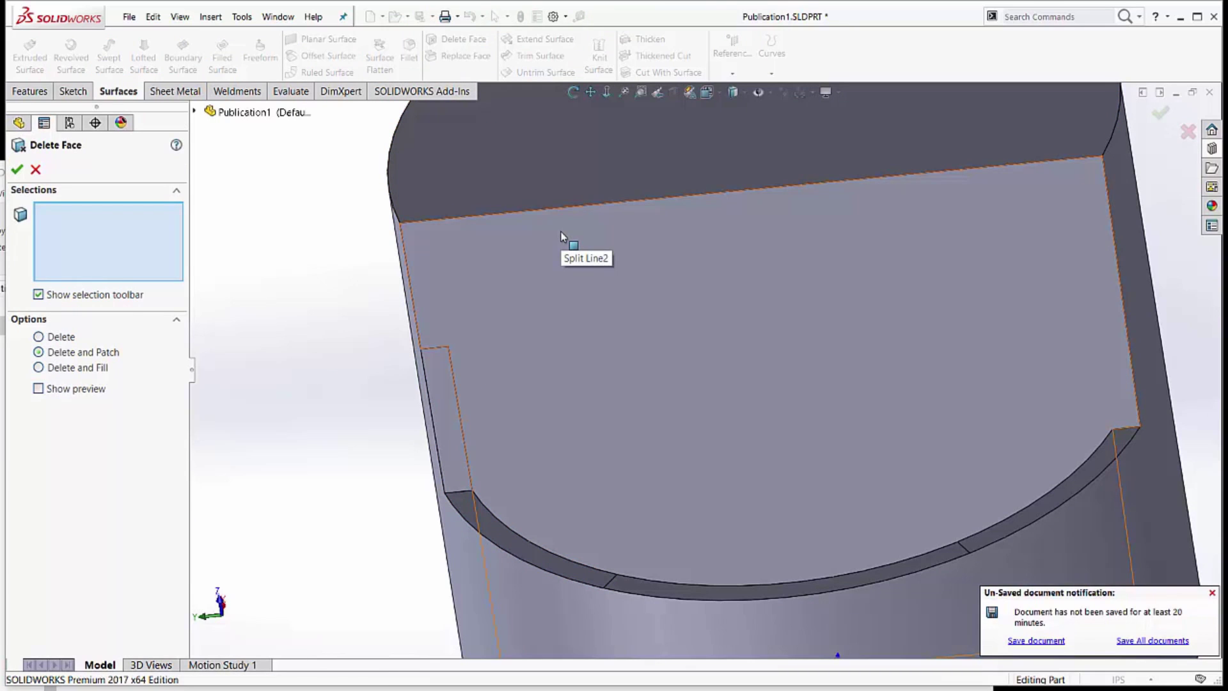
pyautogui.click(449, 408)
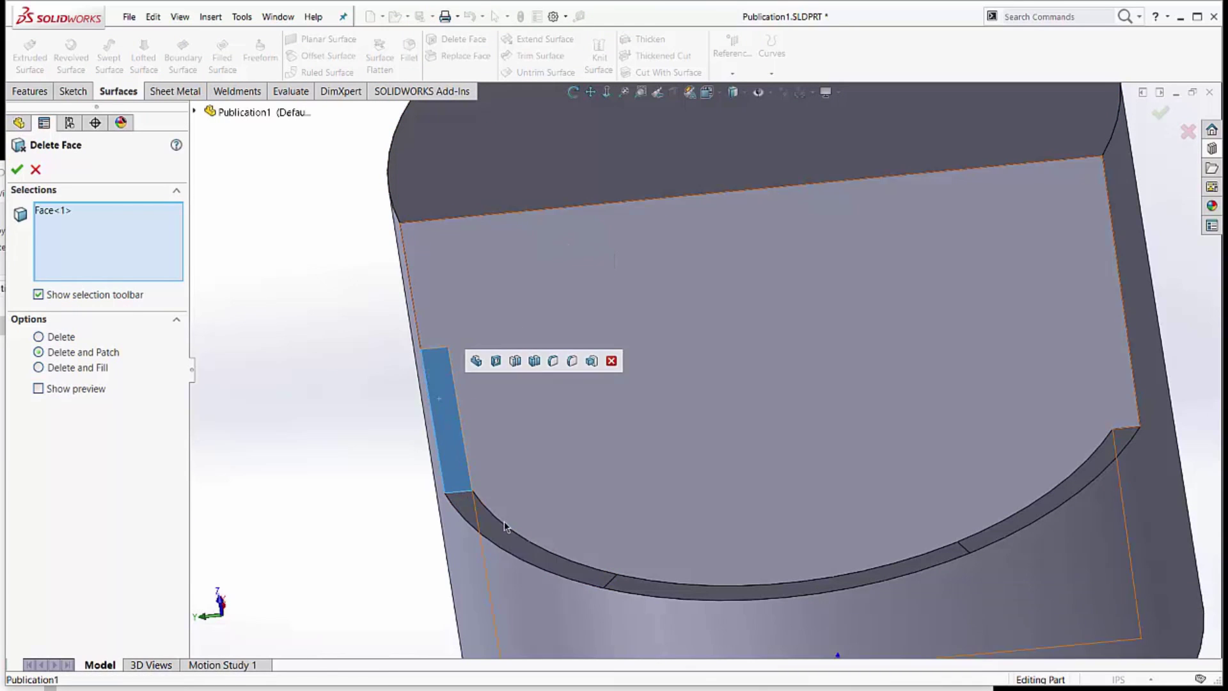
pyautogui.click(505, 526)
pyautogui.click(65, 338)
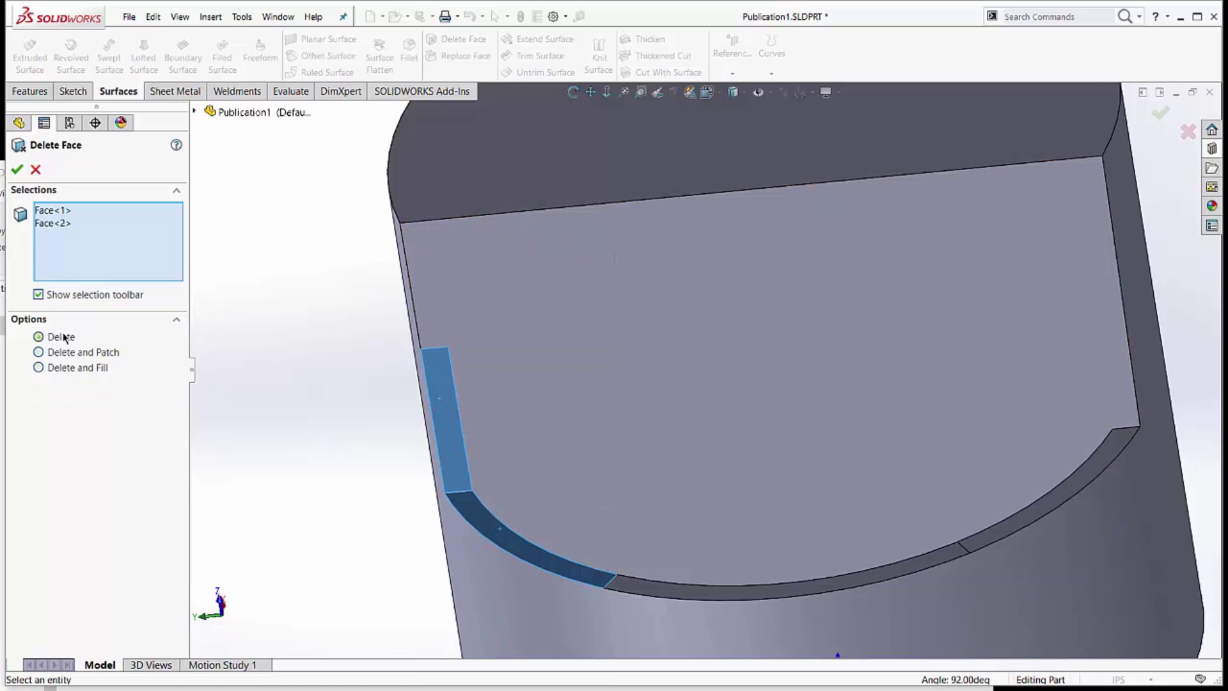
pyautogui.click(17, 169)
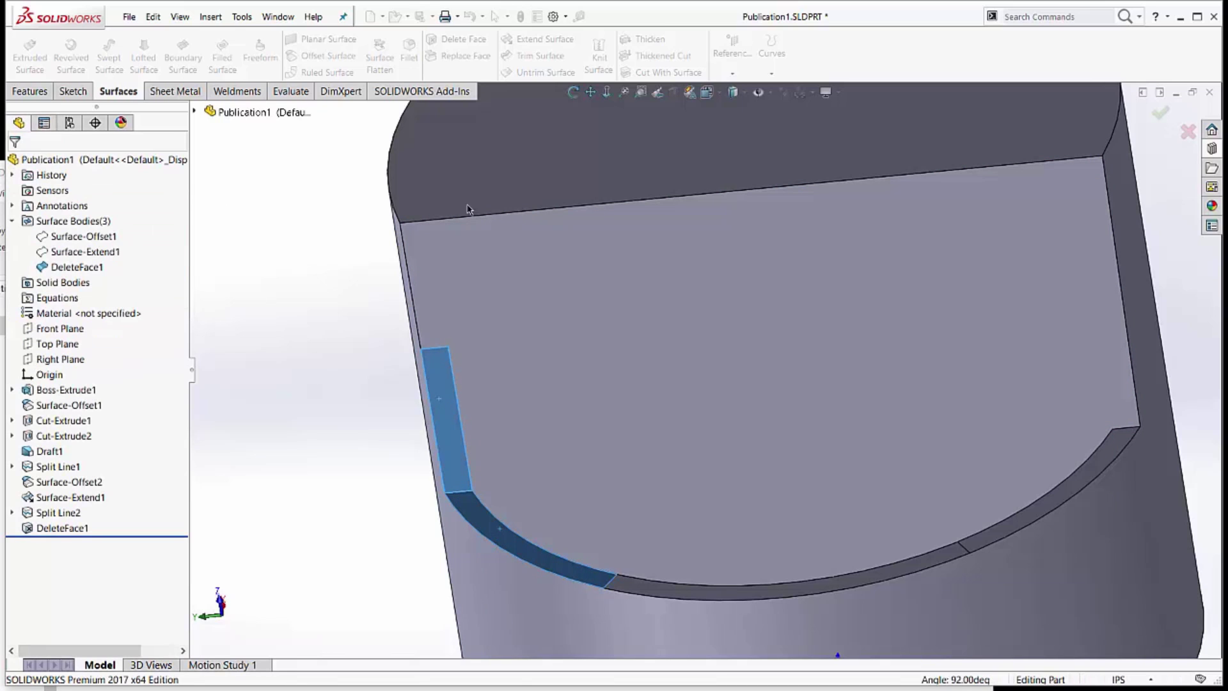
pyautogui.moveTo(548, 427); pyautogui.dragTo(646, 384, button='middle')
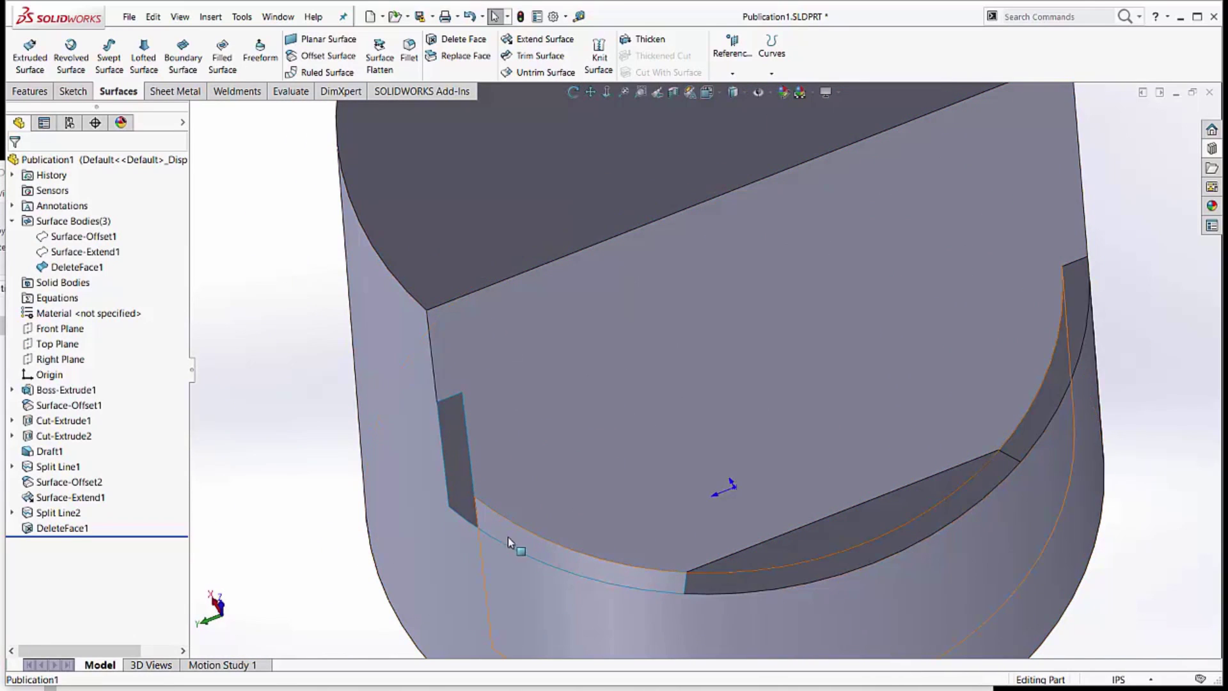
pyautogui.keyDown('ctrl'); pyautogui.moveTo(552, 437); pyautogui.dragTo(501, 387, button='middle'); pyautogui.keyUp('ctrl')
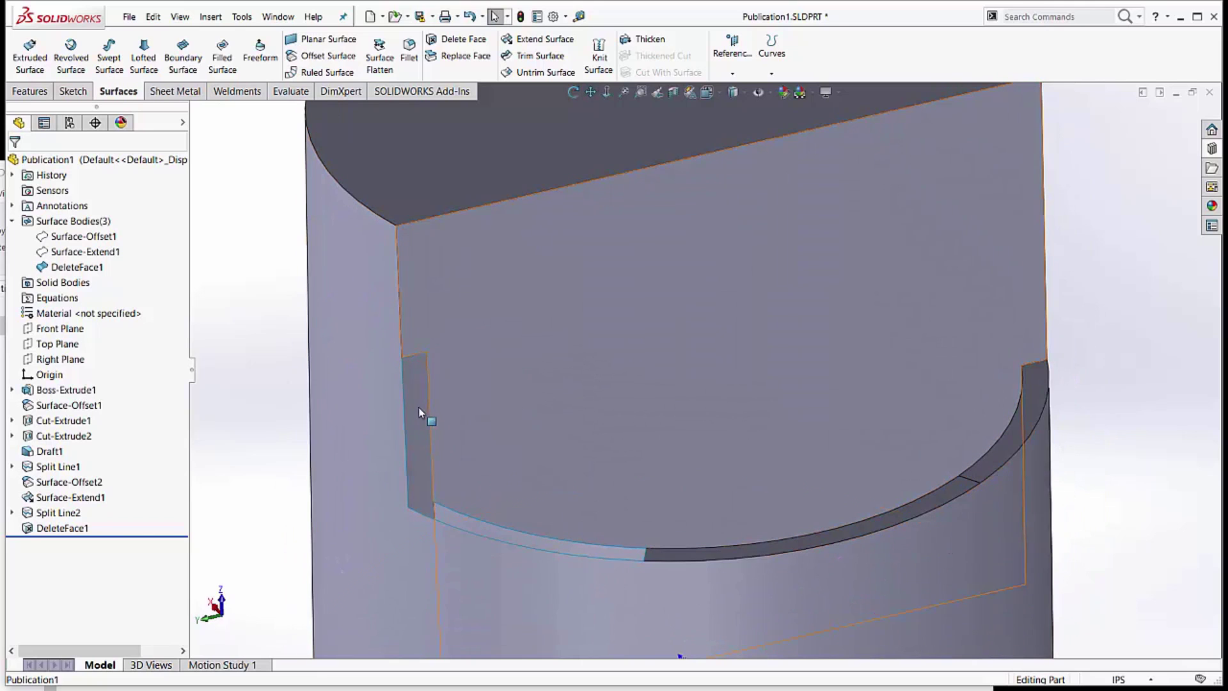
pyautogui.keyDown('ctrl'); pyautogui.moveTo(467, 414); pyautogui.dragTo(509, 432, button='middle'); pyautogui.keyUp('ctrl')
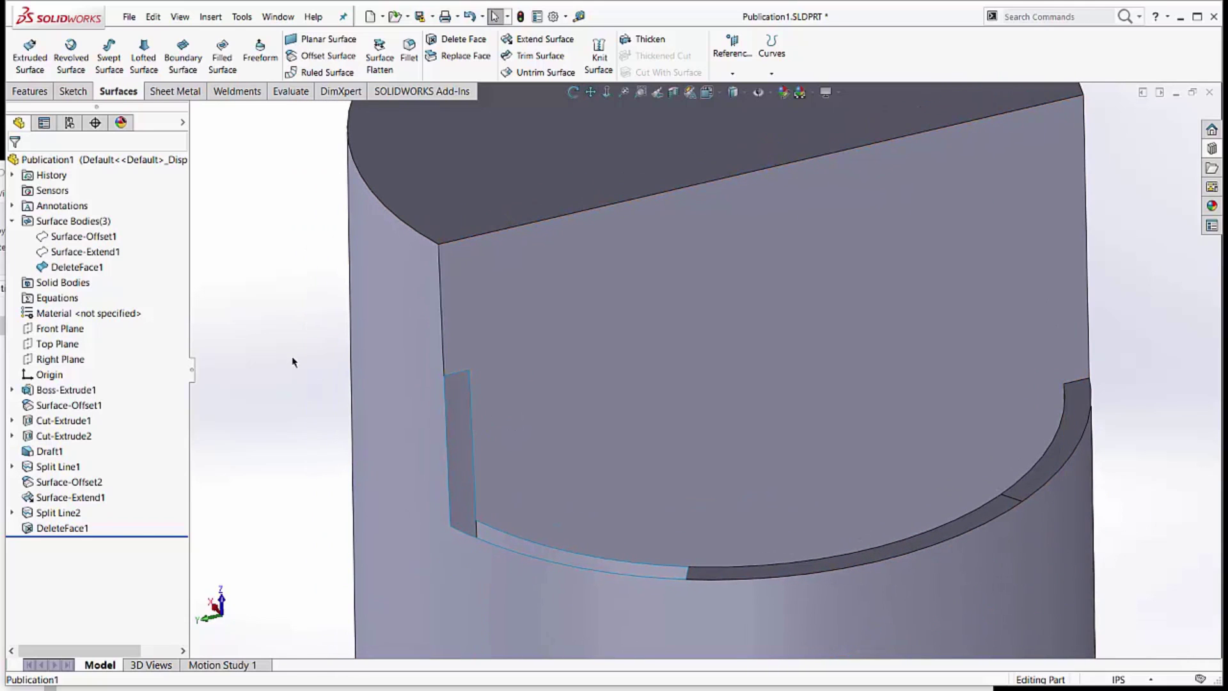
# Start a surface loft between the opening's short upper edge on the wall and the short cut edge of the remaining ledge
pyautogui.click(143, 56)
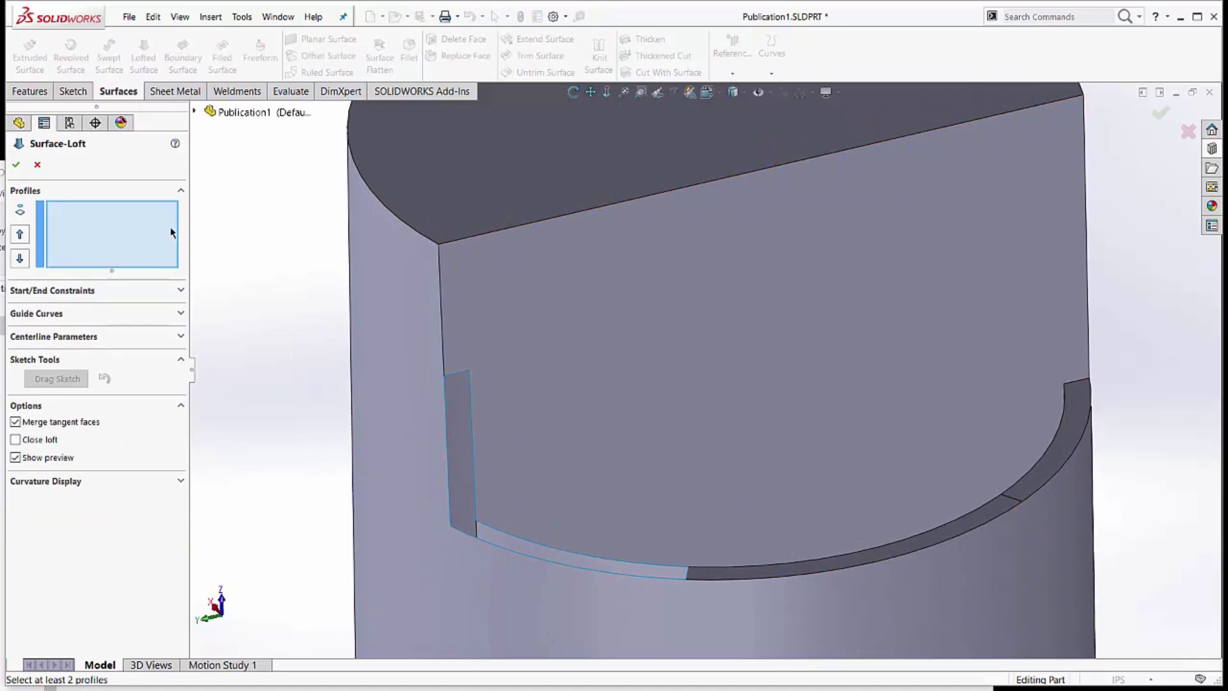
pyautogui.click(447, 378)
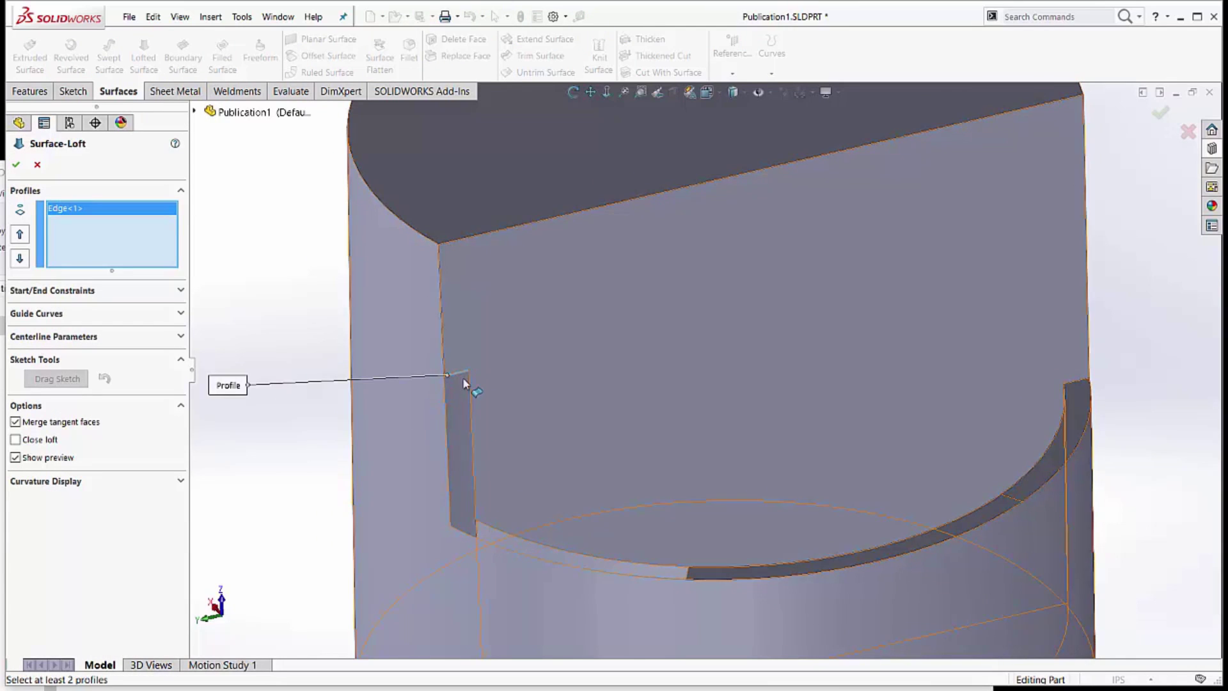
pyautogui.scroll(-5, 480, 377)
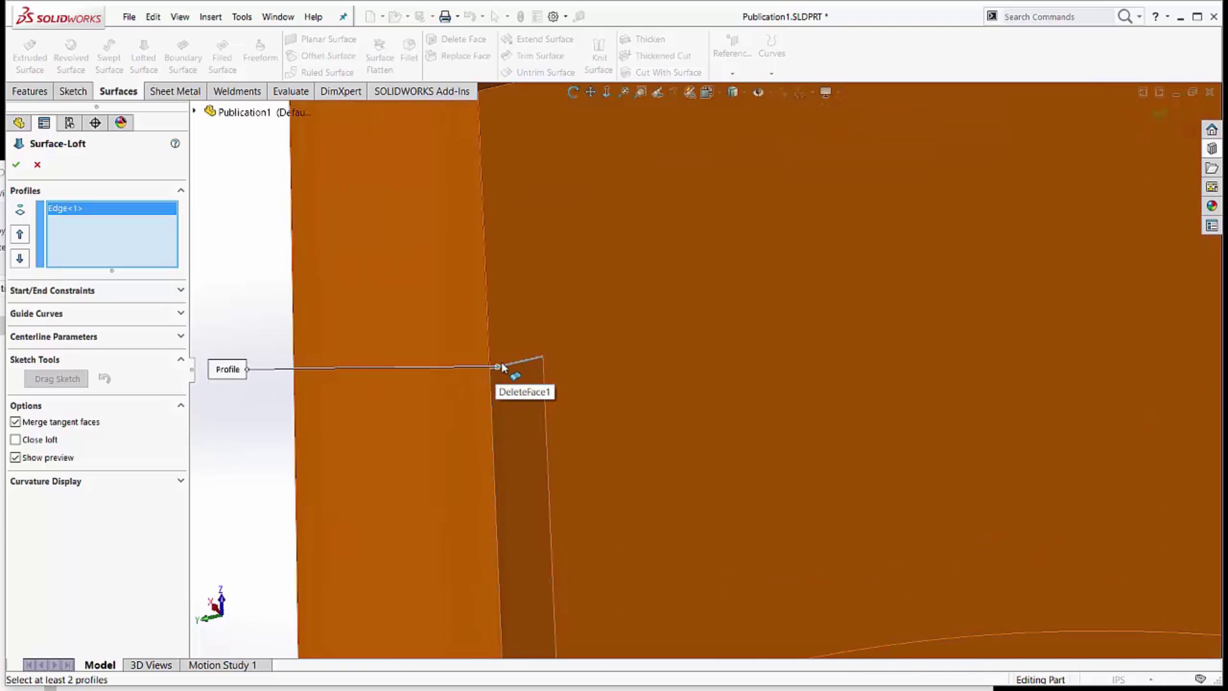
pyautogui.moveTo(522, 368); pyautogui.dragTo(623, 470, button='middle')
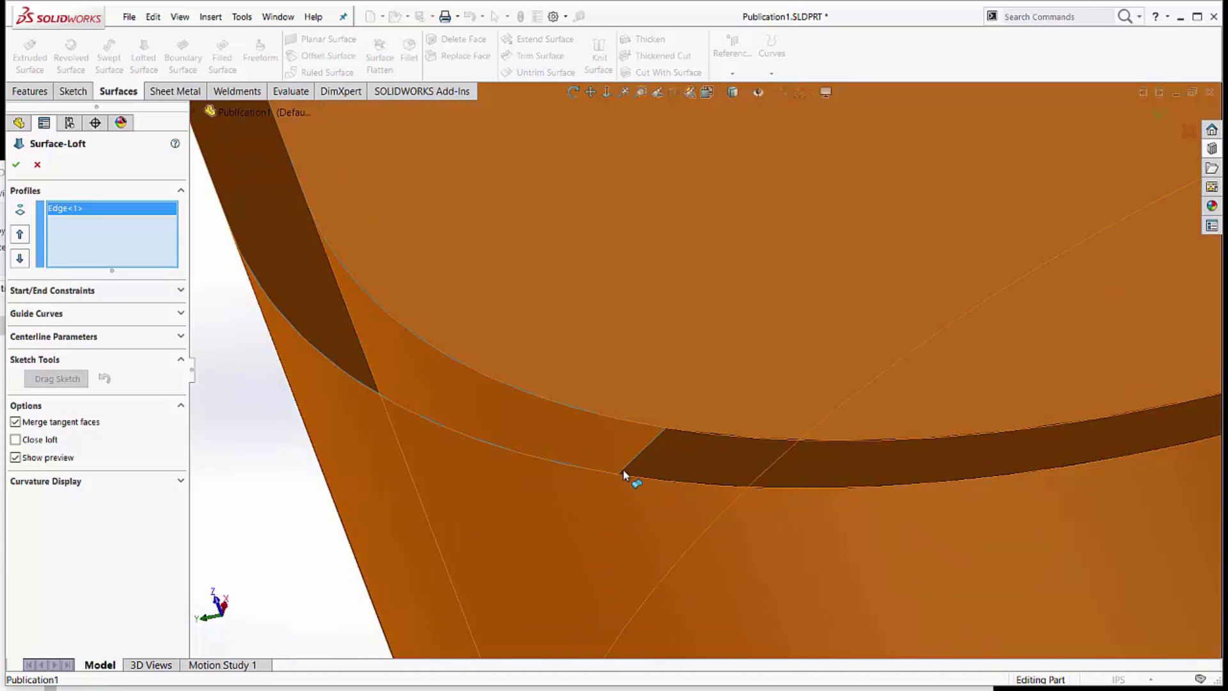
pyautogui.click(623, 472)
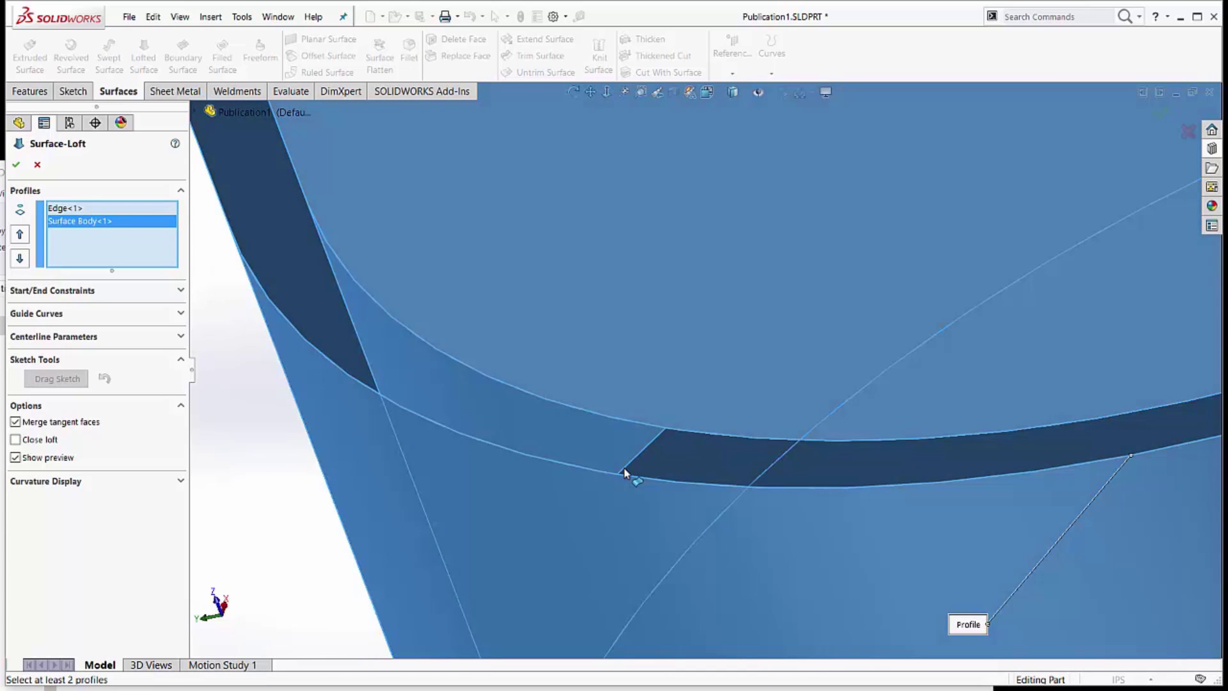
pyautogui.rightClick(100, 233)
pyautogui.click(128, 253)
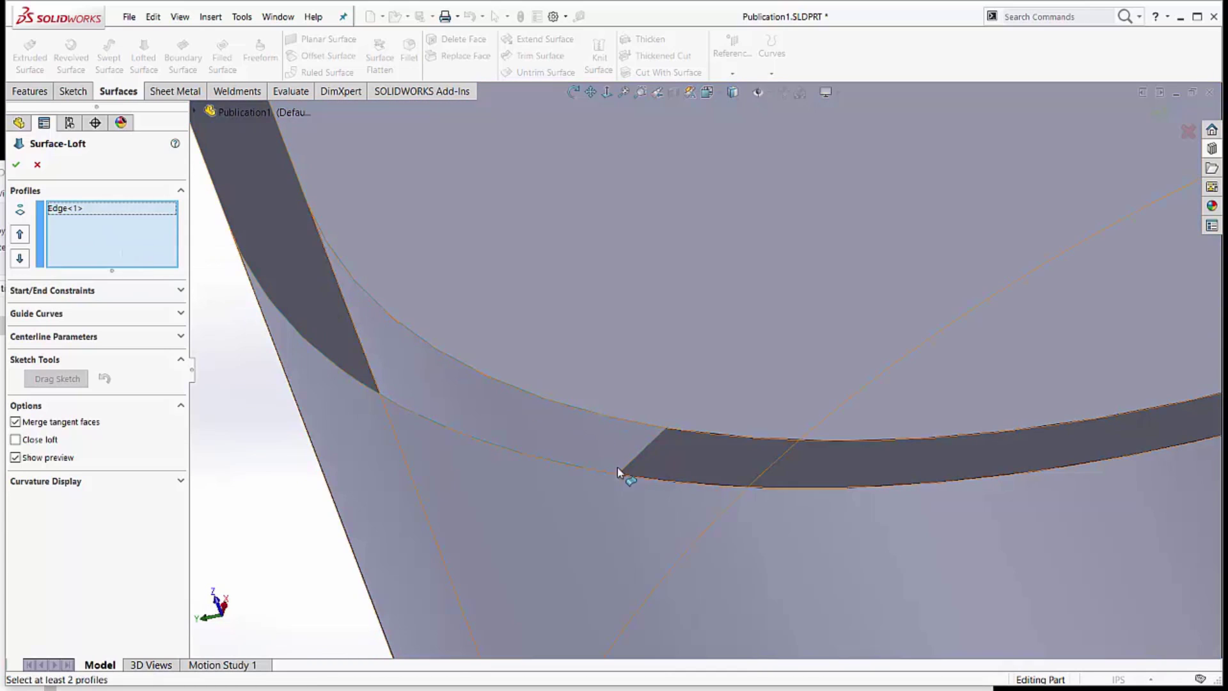
pyautogui.click(624, 467)
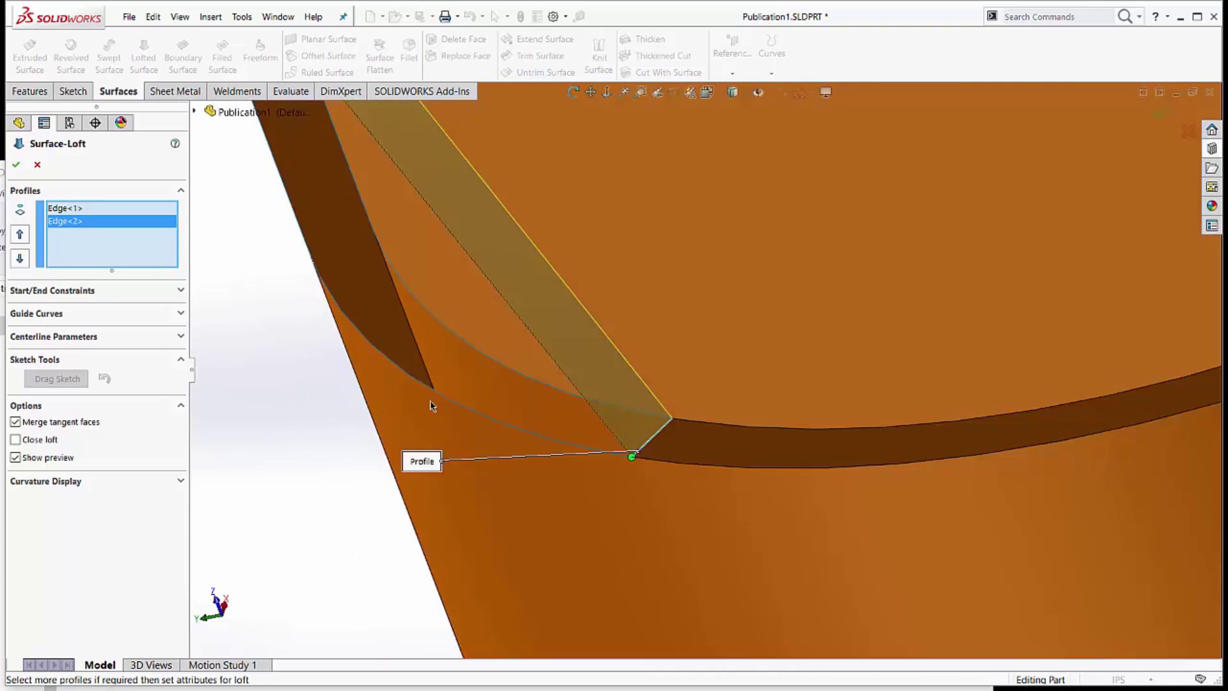
pyautogui.scroll(4, 430, 406)
pyautogui.moveTo(395, 455)
pyautogui.keyDown('ctrl'); pyautogui.mouseDown(button='middle')
pyautogui.moveTo(363, 496)
pyautogui.moveTo(384, 474)
pyautogui.mouseUp(button='middle'); pyautogui.keyUp('ctrl')
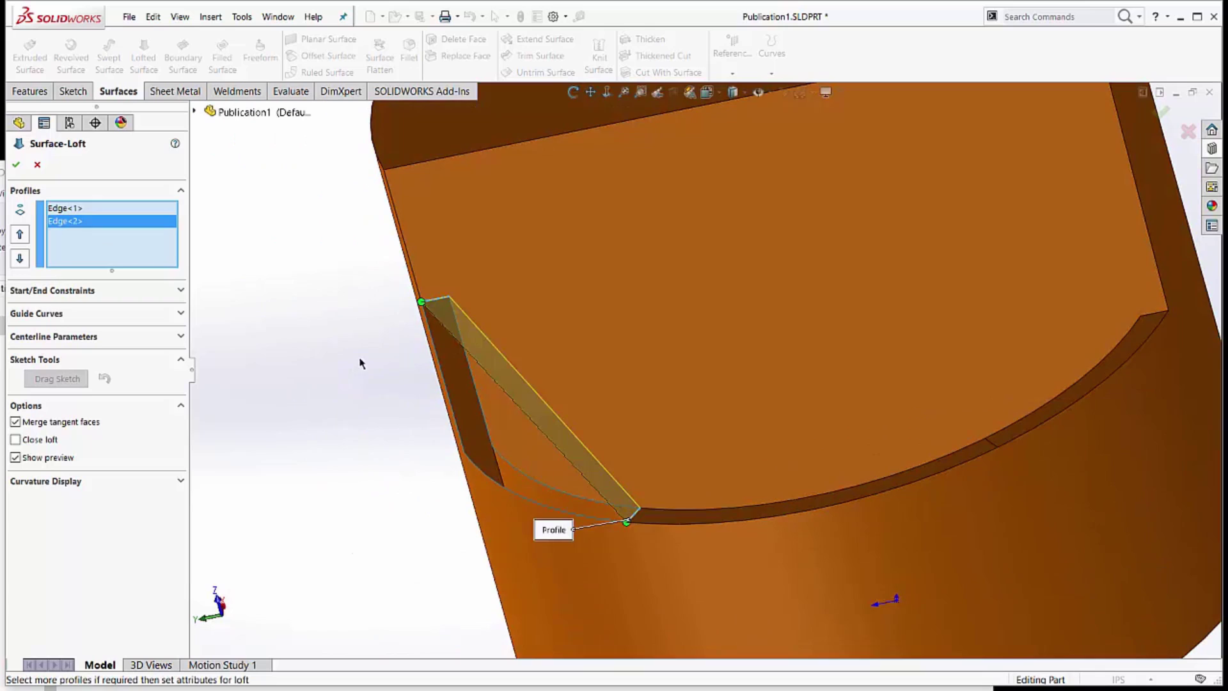
pyautogui.keyDown('ctrl'); pyautogui.moveTo(360, 363); pyautogui.dragTo(304, 388, button='middle'); pyautogui.keyUp('ctrl')
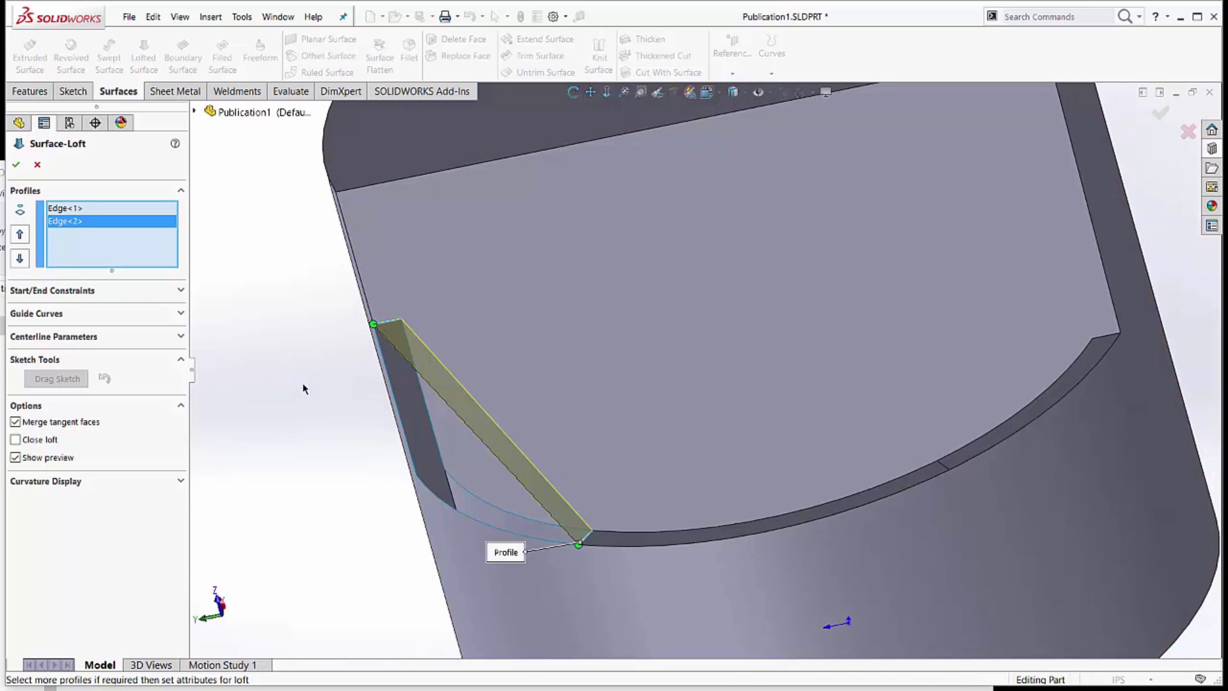
# Set both the start and end constraints of the loft to Tangency To Face, checking the preview's curvature
pyautogui.click(179, 291)
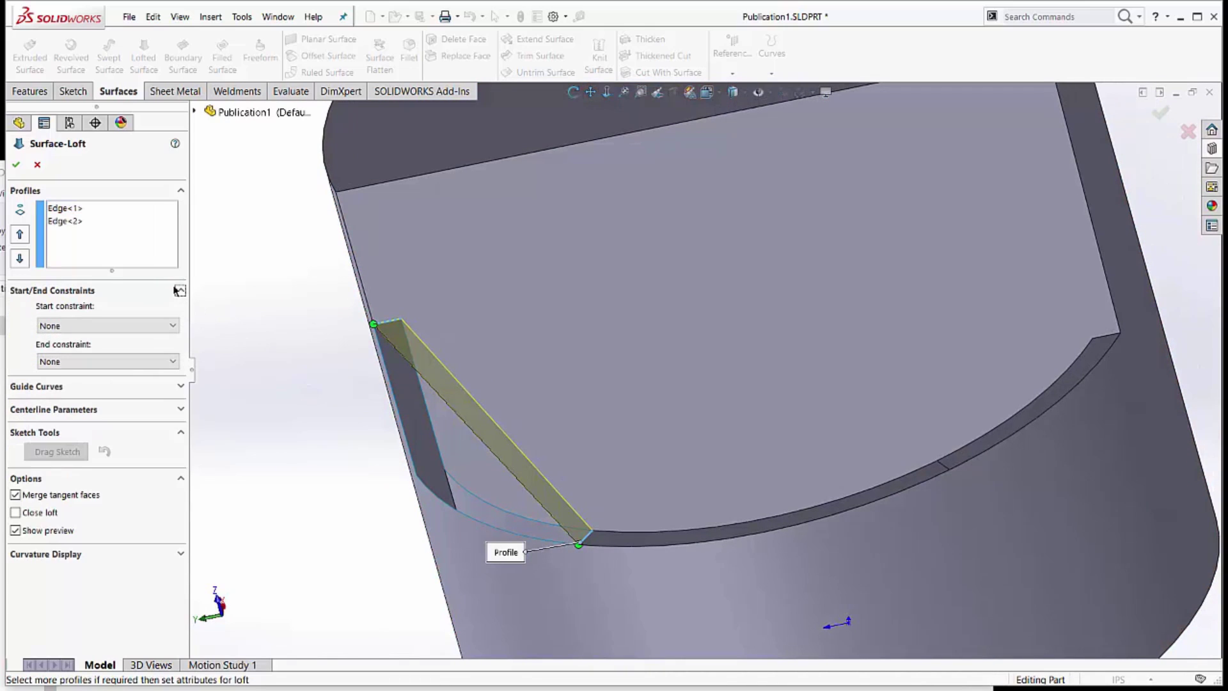
pyautogui.click(94, 326)
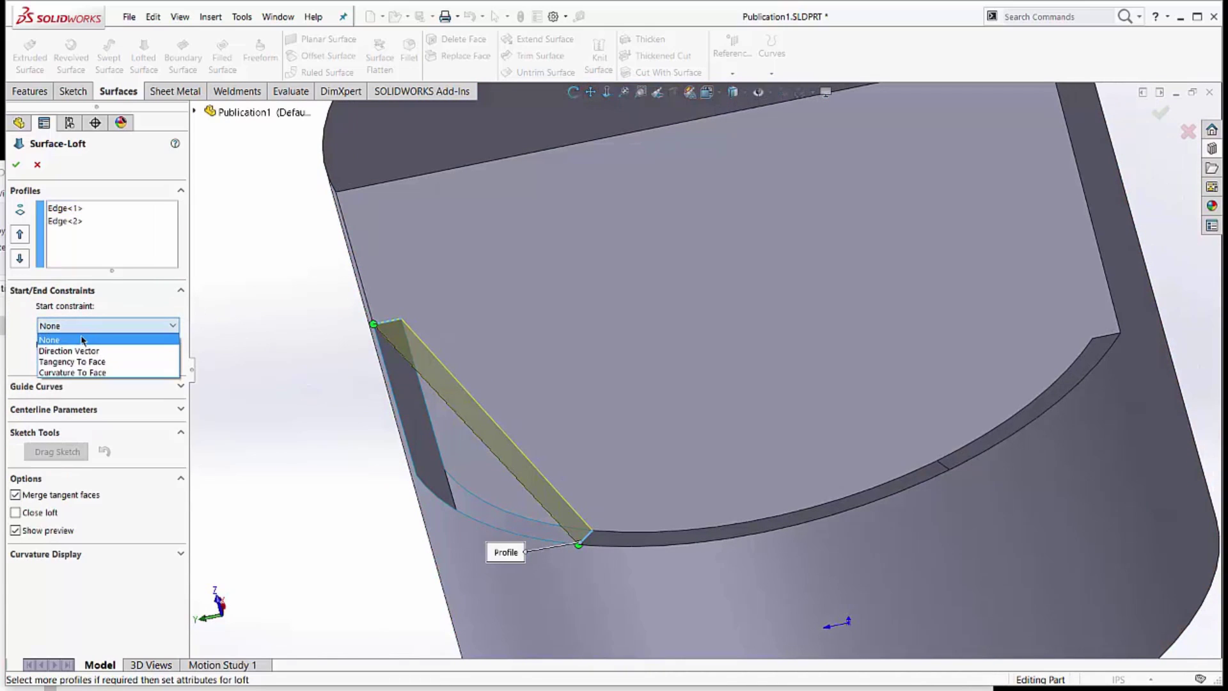
pyautogui.click(70, 357)
pyautogui.moveTo(300, 318); pyautogui.dragTo(600, 228, button='middle')
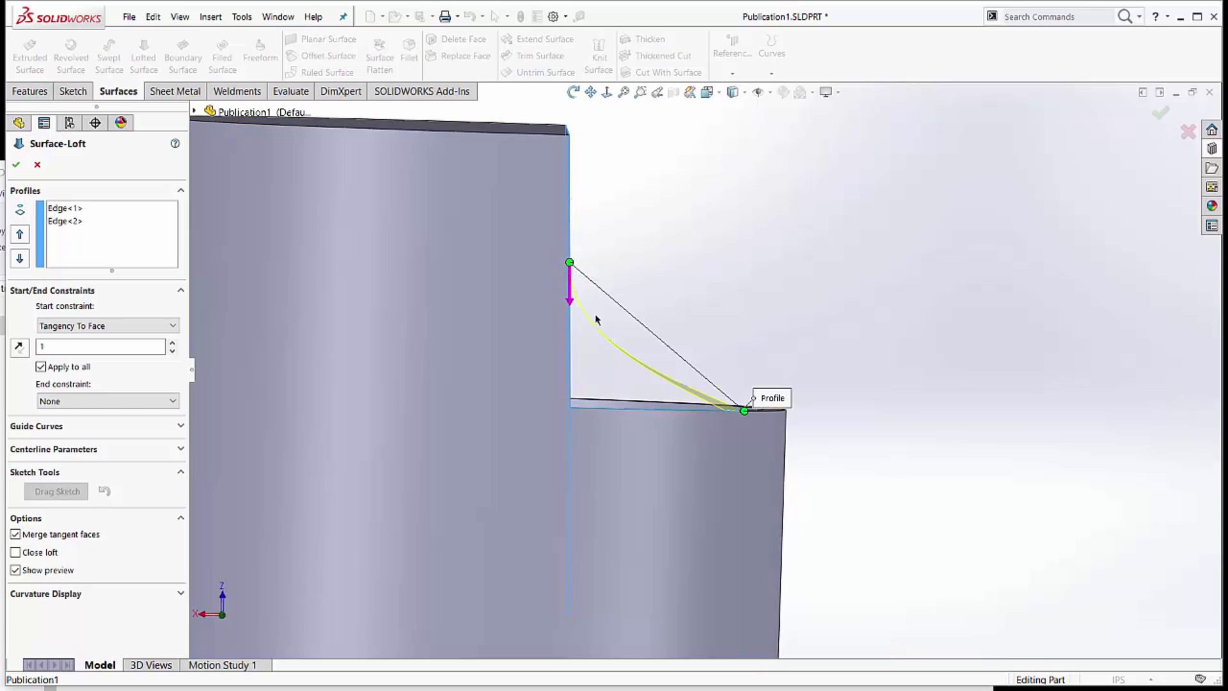
pyautogui.moveTo(630, 325); pyautogui.dragTo(536, 384, button='middle')
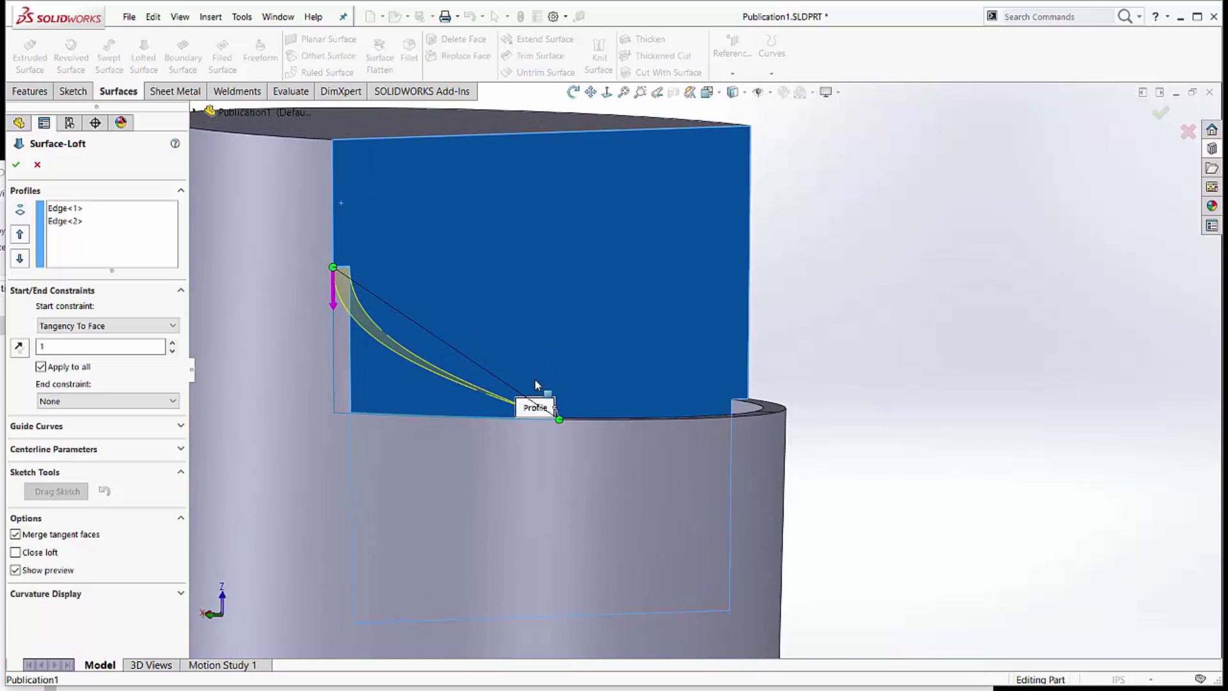
pyautogui.click(103, 401)
pyautogui.click(85, 438)
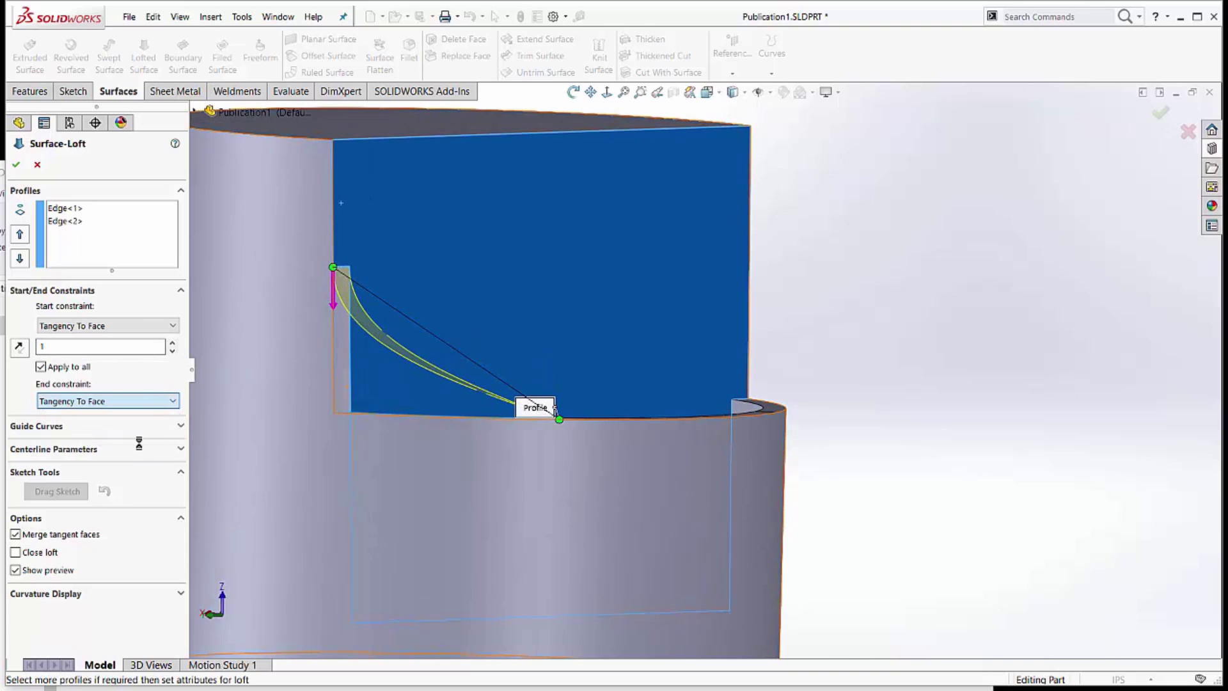
pyautogui.moveTo(502, 317)
pyautogui.mouseDown(button='middle')
pyautogui.moveTo(529, 285)
pyautogui.moveTo(579, 283)
pyautogui.moveTo(501, 285)
pyautogui.moveTo(502, 297)
pyautogui.mouseUp(button='middle')
# Try a tangent length of 2 for both the start and end constraints and inspect the loft preview
pyautogui.moveTo(56, 347); pyautogui.dragTo(34, 350)
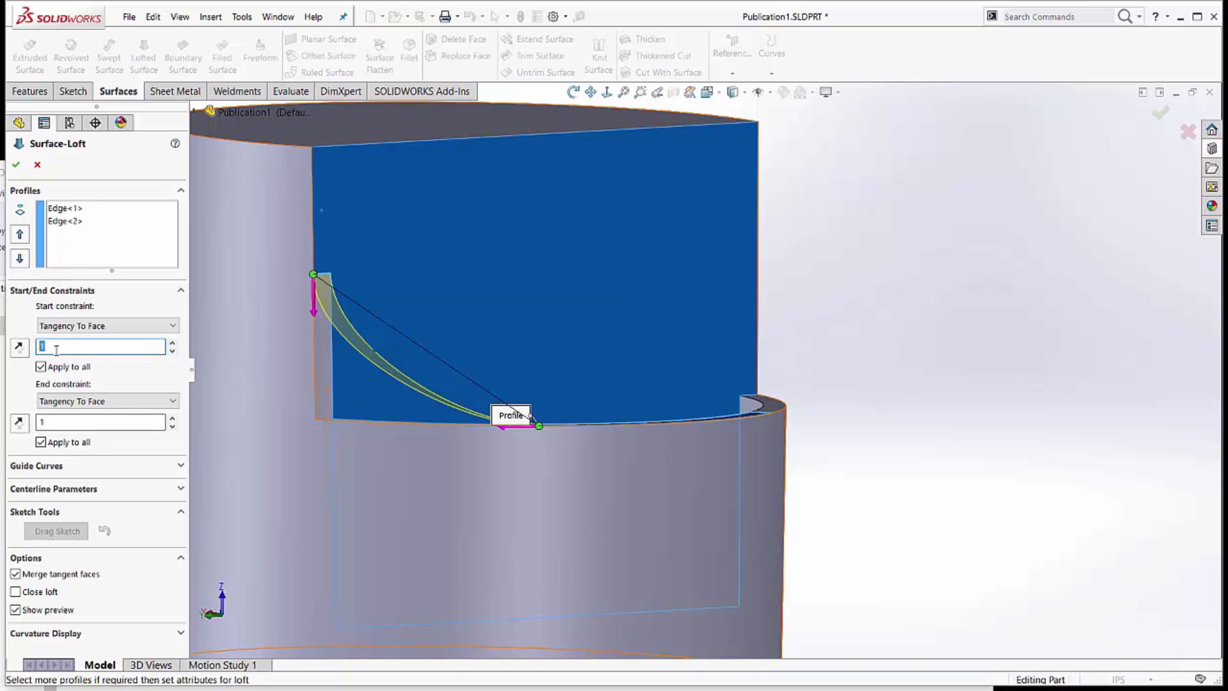
pyautogui.press('Tab')
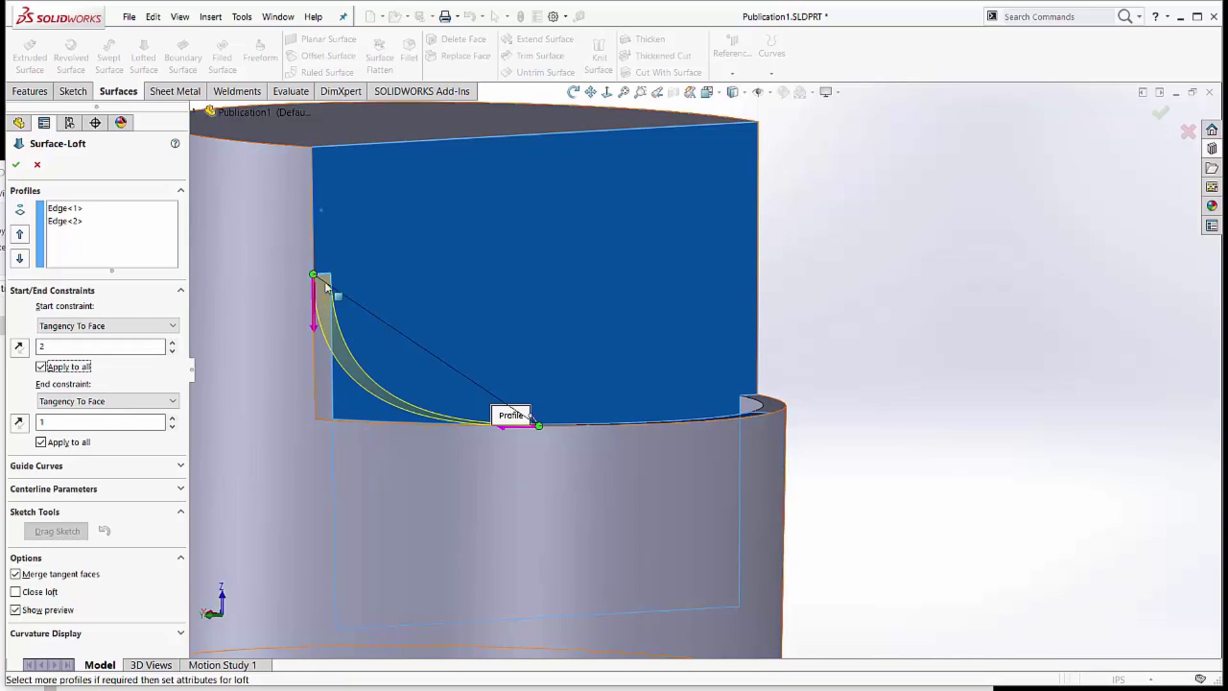
pyautogui.moveTo(316, 299); pyautogui.dragTo(461, 329, button='middle')
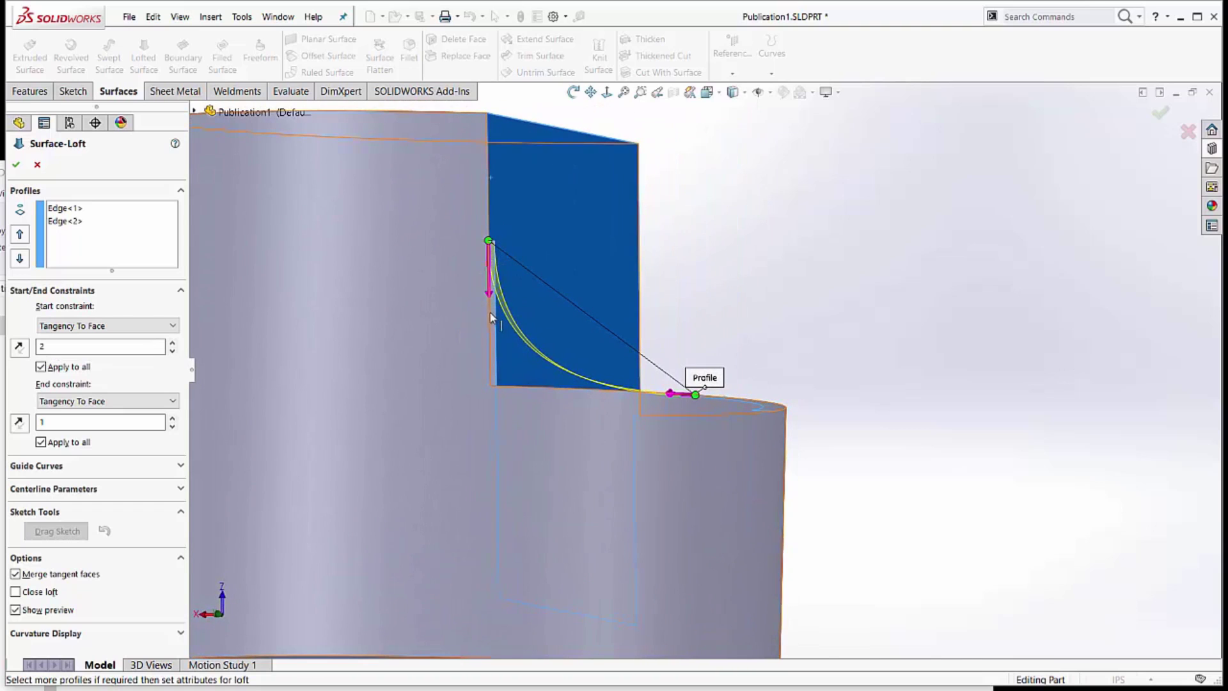
pyautogui.moveTo(531, 343); pyautogui.dragTo(505, 348, button='middle')
pyautogui.click(78, 425)
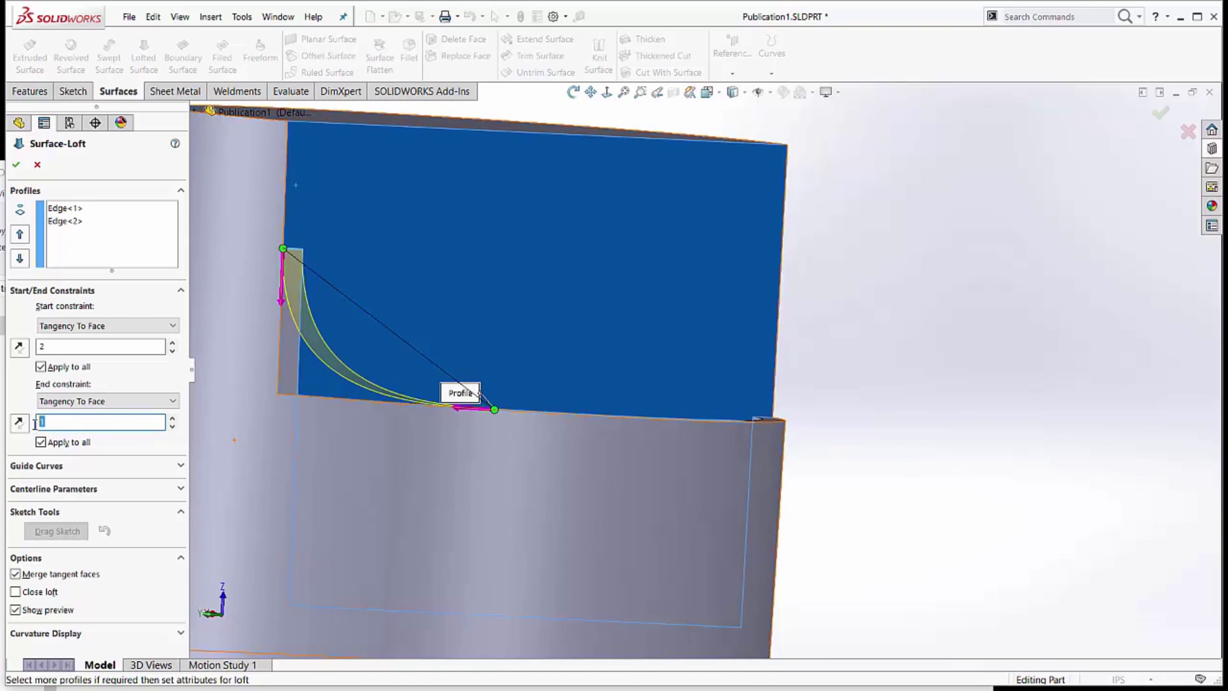
pyautogui.write('2')
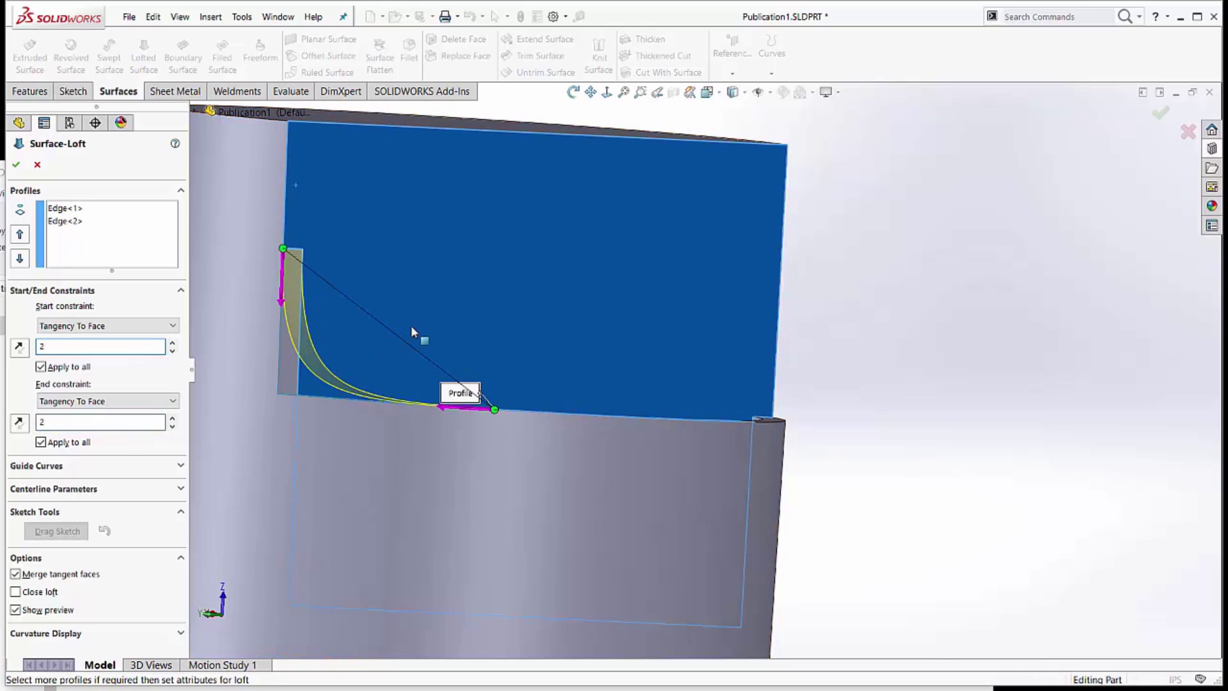
pyautogui.moveTo(411, 325)
pyautogui.mouseDown(button='middle')
pyautogui.moveTo(432, 329)
pyautogui.moveTo(397, 332)
pyautogui.mouseUp(button='middle')
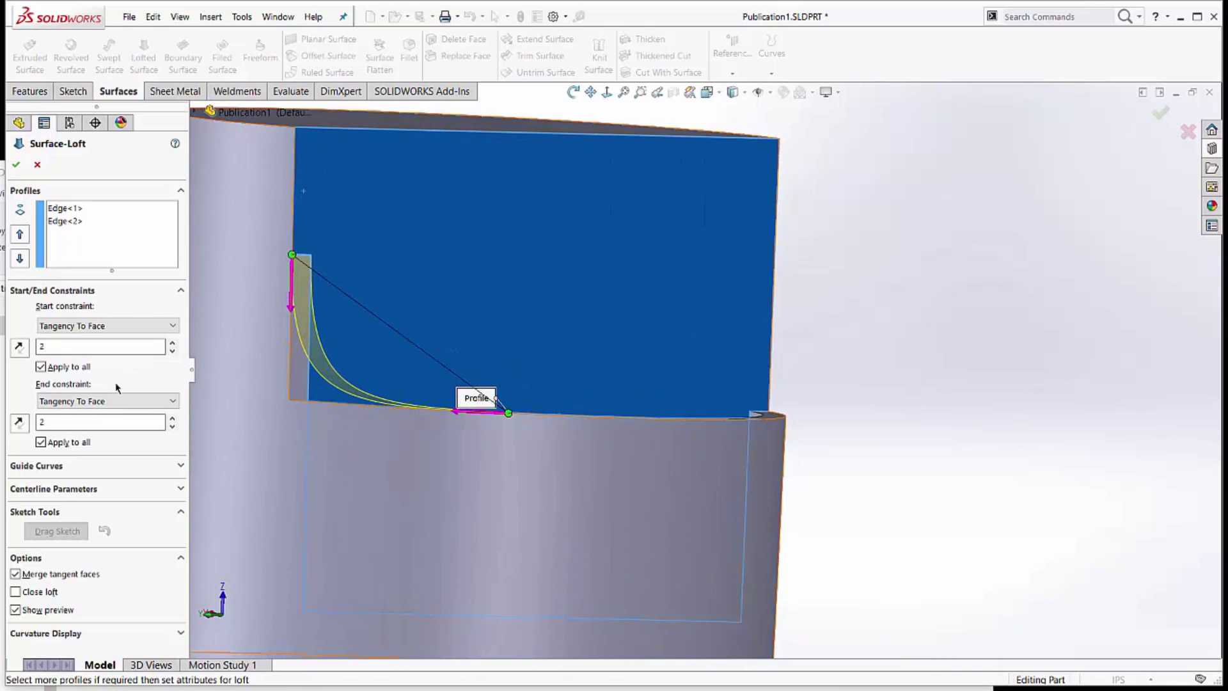
# Set both tangent lengths back to 1, create the lofted surface and inspect how it spans the opening
pyautogui.doubleClick(50, 345)
pyautogui.doubleClick(52, 422)
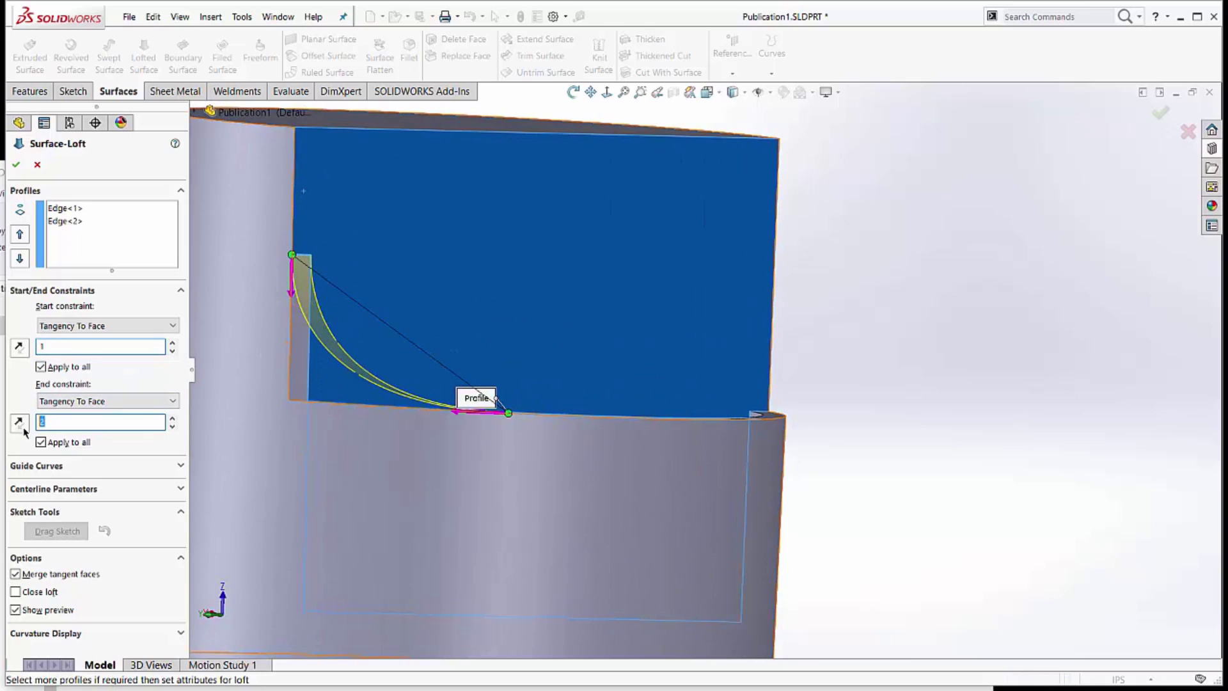
pyautogui.click(76, 346)
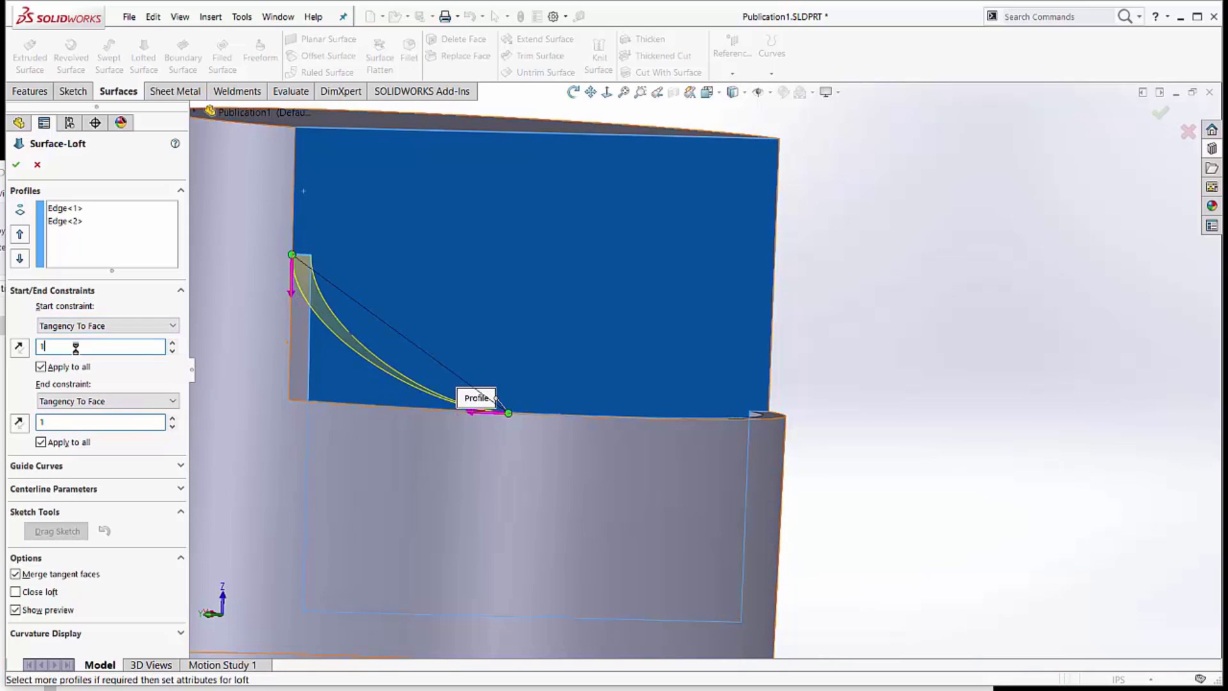
pyautogui.click(17, 165)
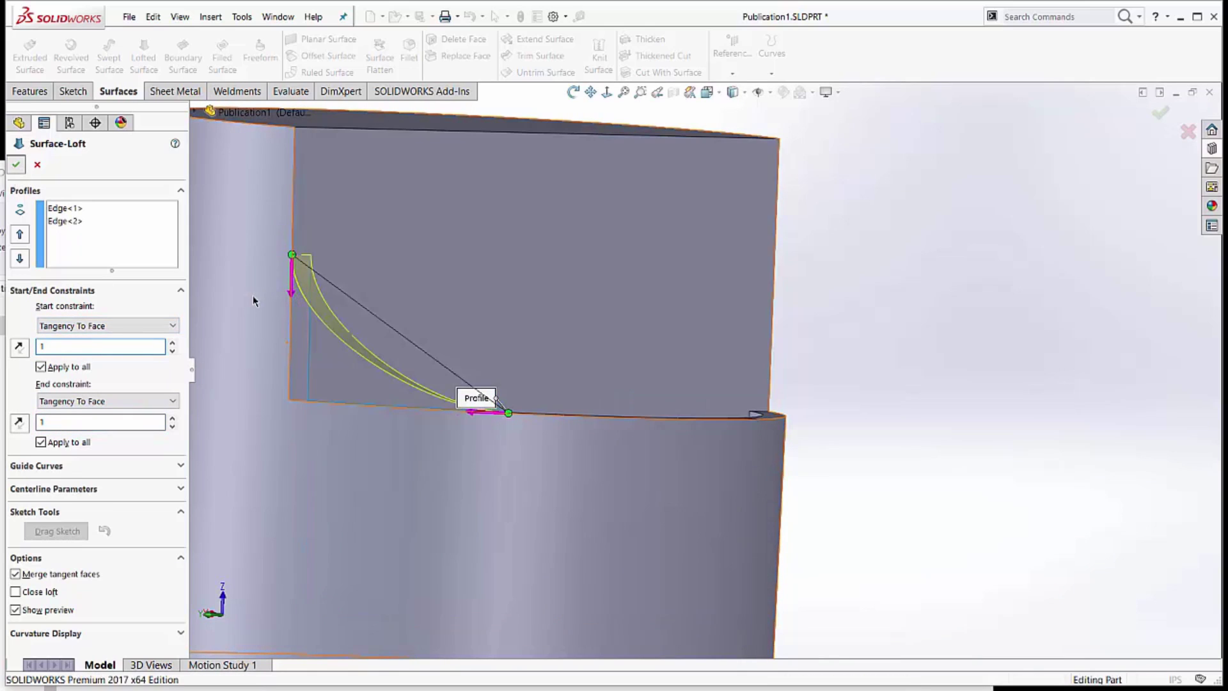
pyautogui.moveTo(395, 344); pyautogui.dragTo(296, 446, button='middle')
pyautogui.scroll(4, 316, 401)
pyautogui.scroll(-4, 442, 408)
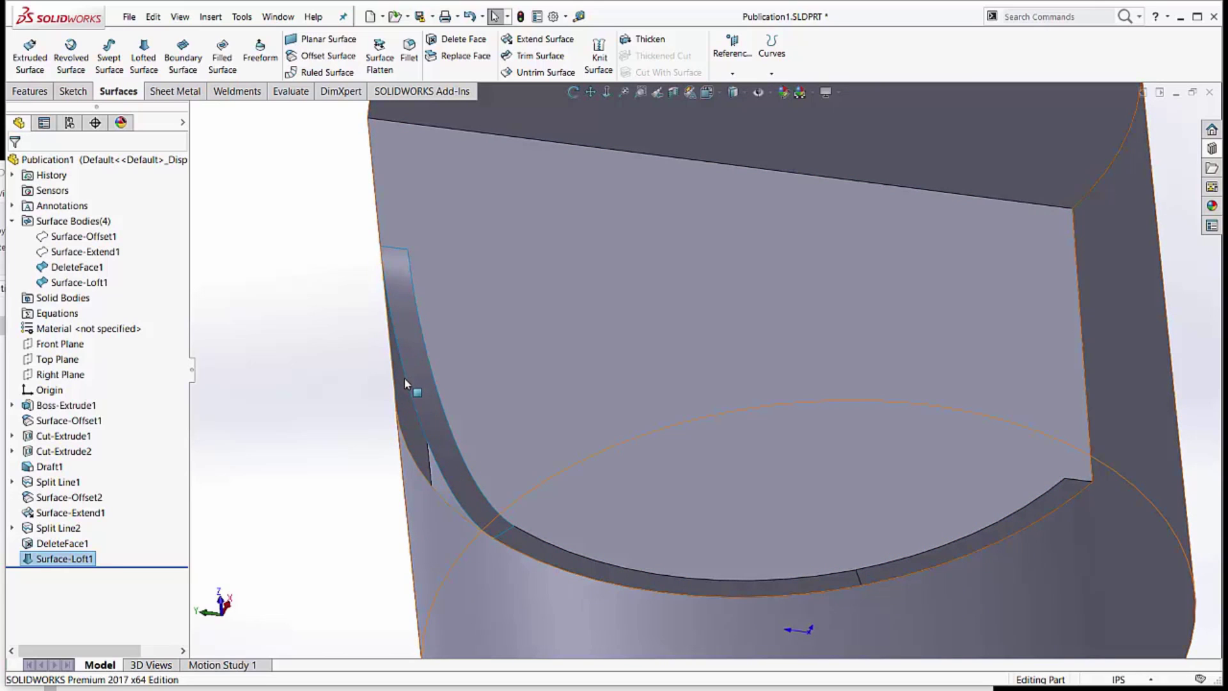
pyautogui.moveTo(434, 365); pyautogui.dragTo(386, 330, button='middle')
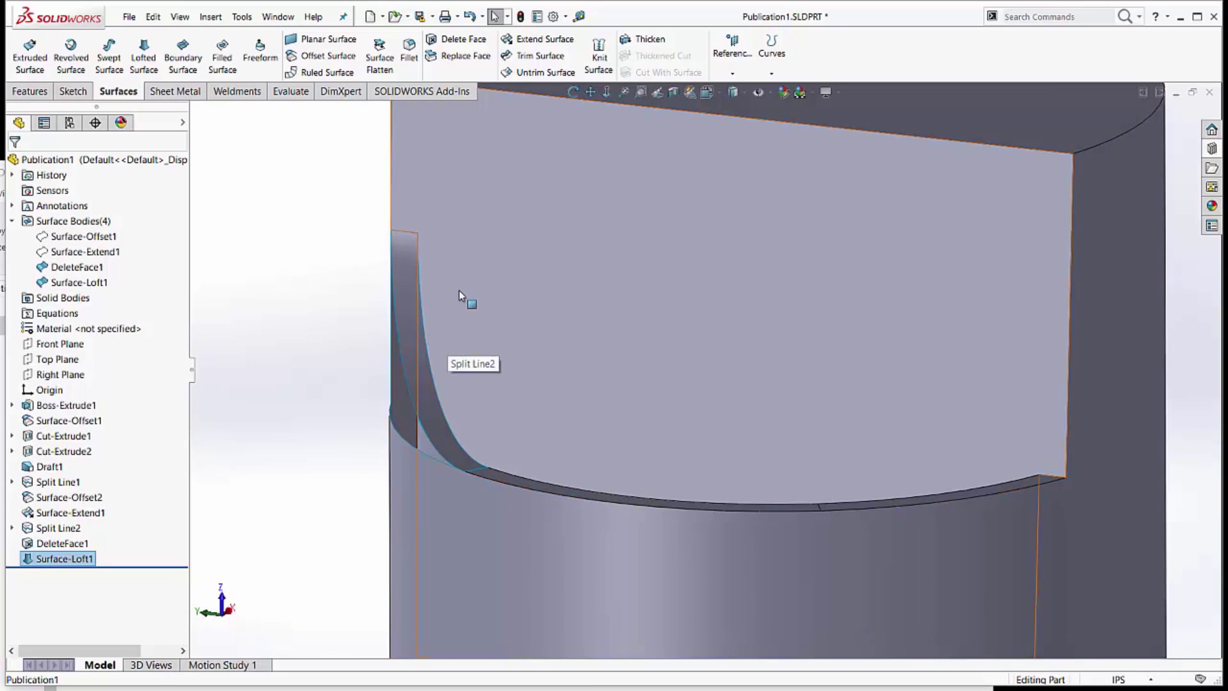
# Extend the lofted surface along both long curved edges by 0.1 in, using the Same surface extension type
pyautogui.scroll(-2, 461, 292)
pyautogui.click(322, 310)
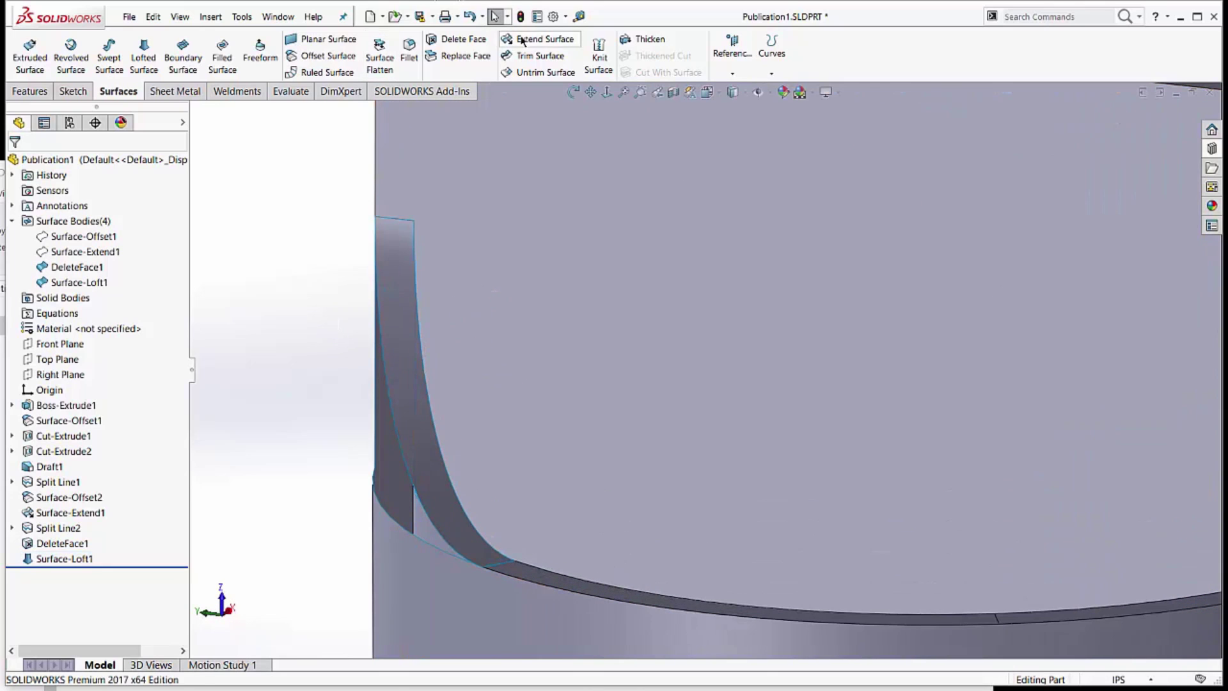
pyautogui.click(521, 41)
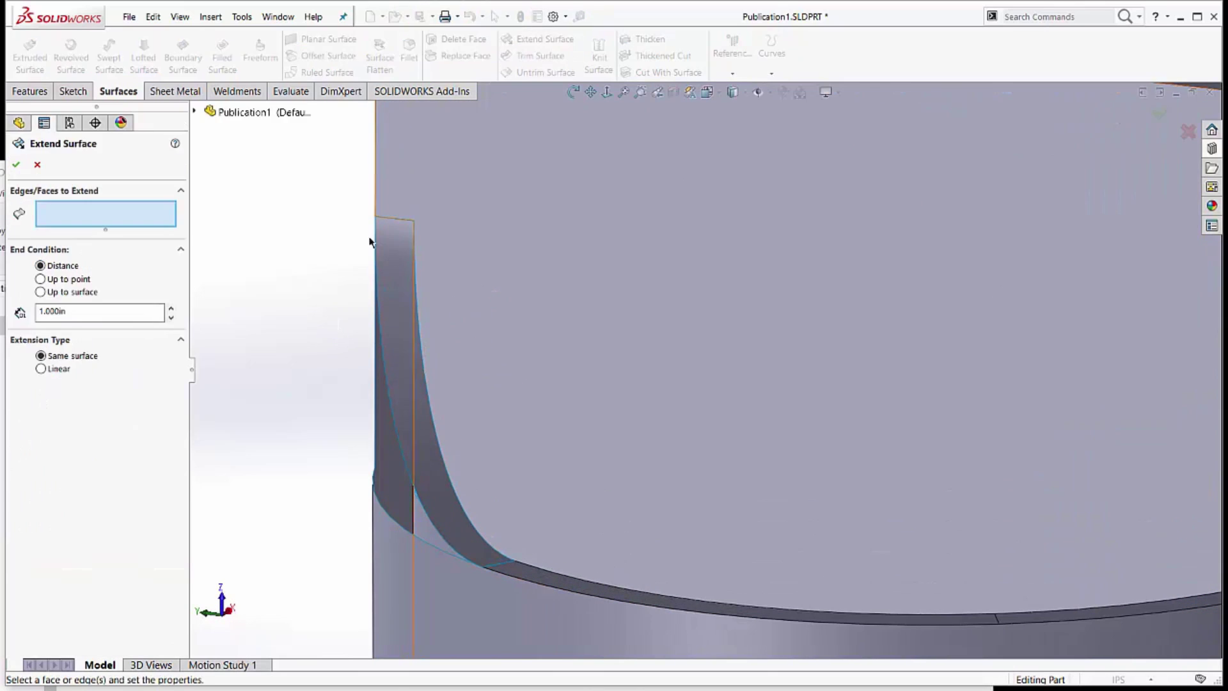
pyautogui.click(383, 356)
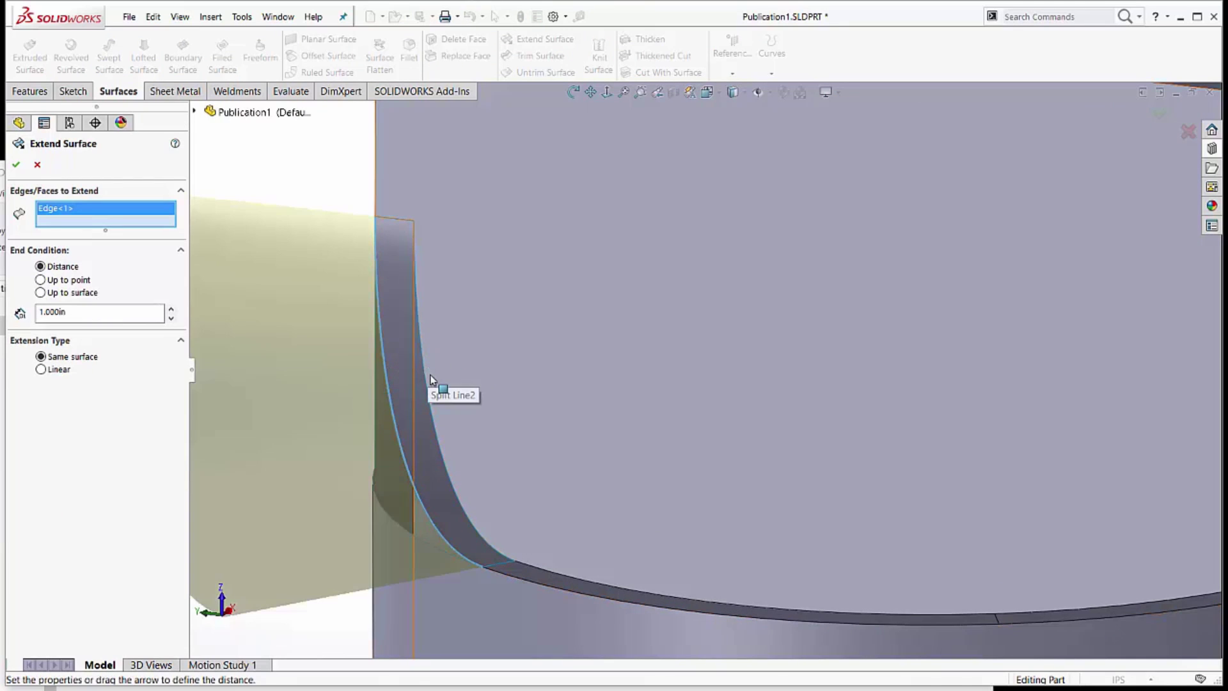
pyautogui.moveTo(408, 373); pyautogui.dragTo(359, 392, button='middle')
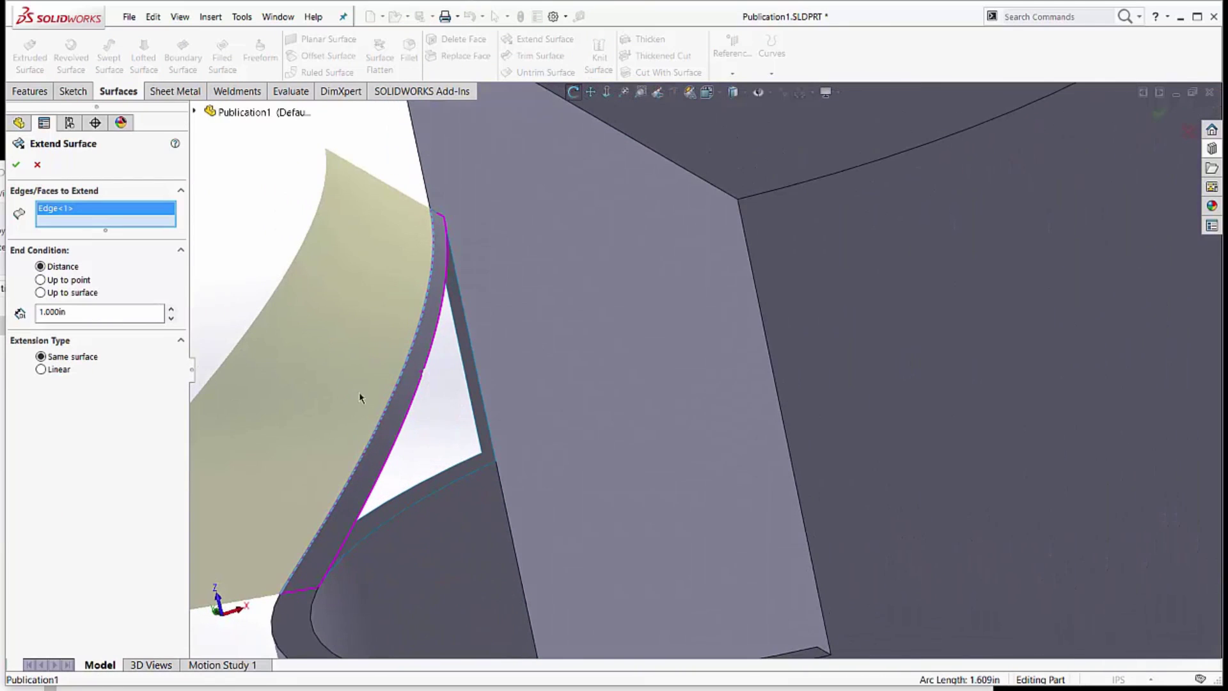
pyautogui.click(419, 395)
pyautogui.moveTo(467, 383); pyautogui.dragTo(242, 446, button='middle')
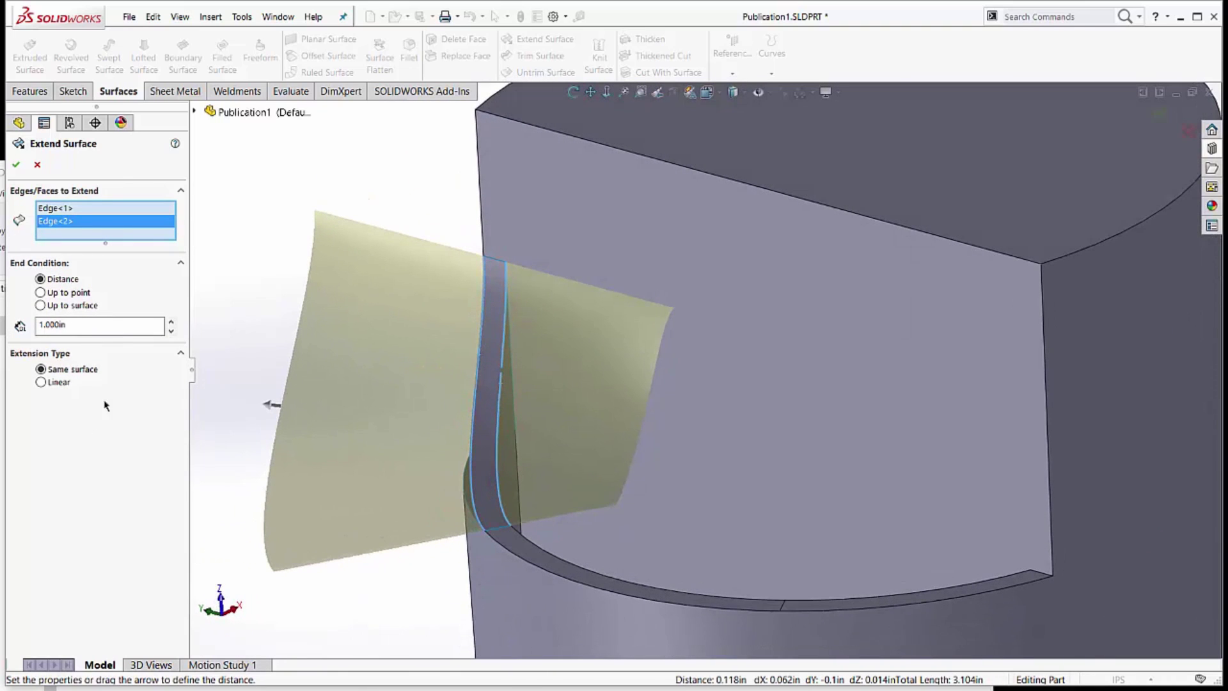
pyautogui.moveTo(77, 325); pyautogui.dragTo(0, 340)
pyautogui.press('Tab')
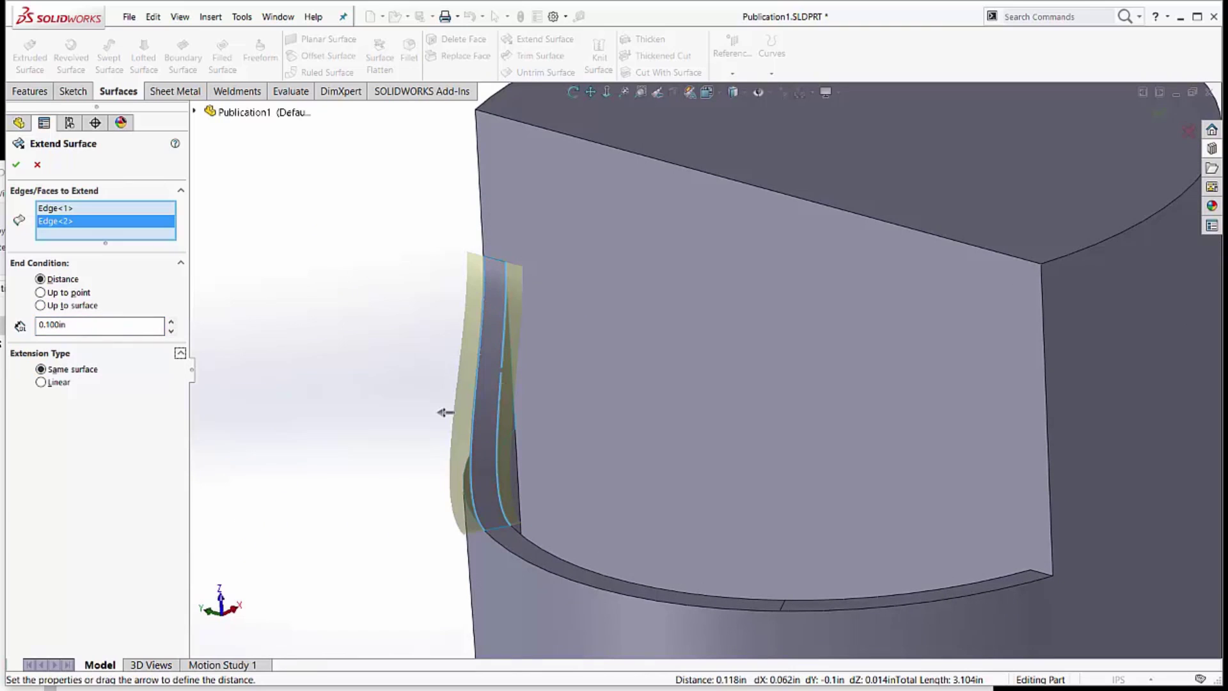
pyautogui.click(17, 165)
# Show the hidden Surface-Extend1 and Surface-Offset1 bodies and inspect how they meet the extended loft
pyautogui.moveTo(365, 389); pyautogui.dragTo(437, 369, button='middle')
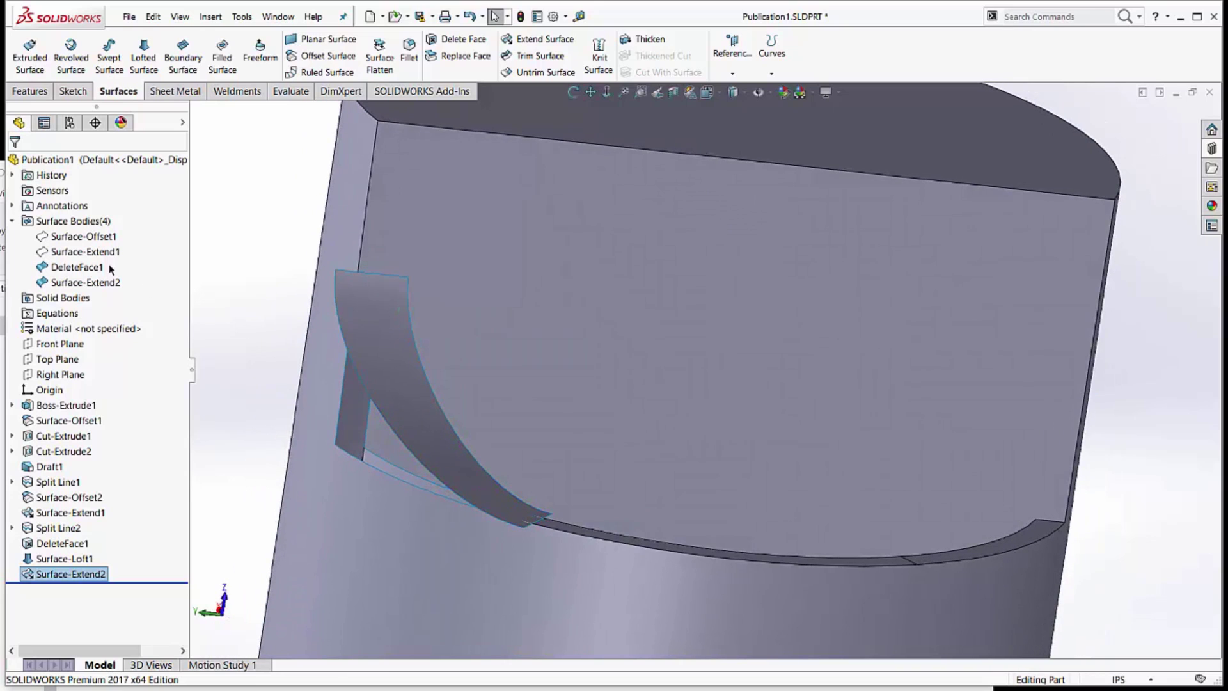
pyautogui.click(52, 255)
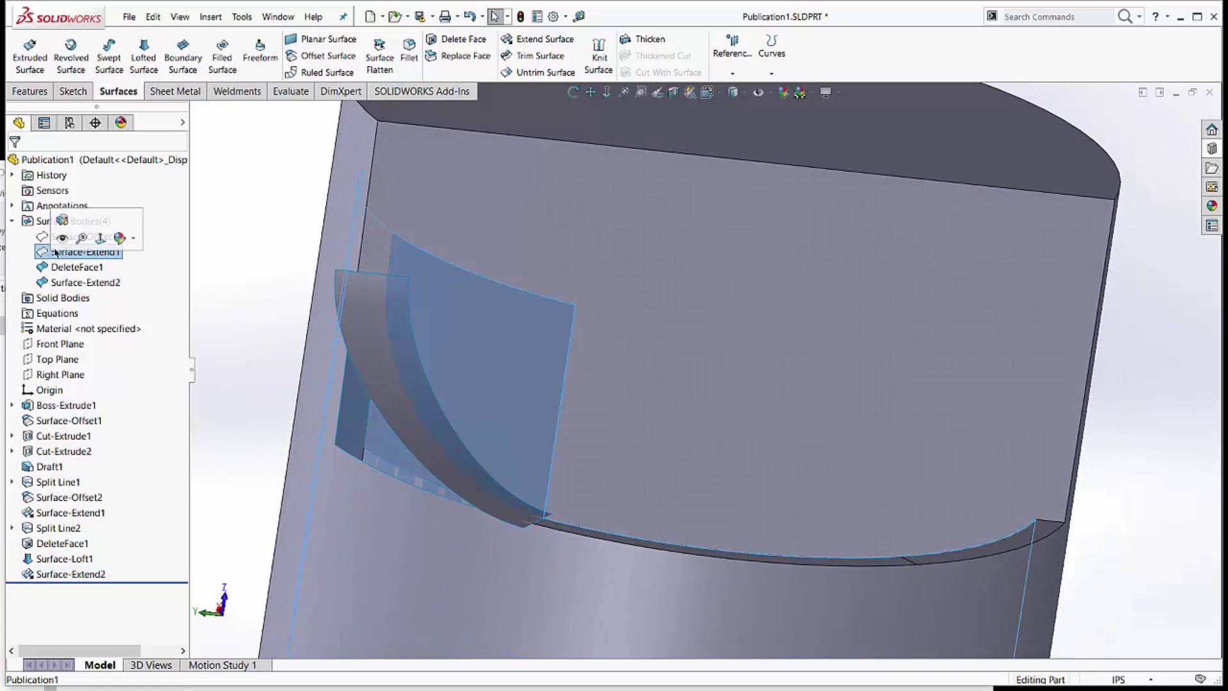
pyautogui.click(62, 238)
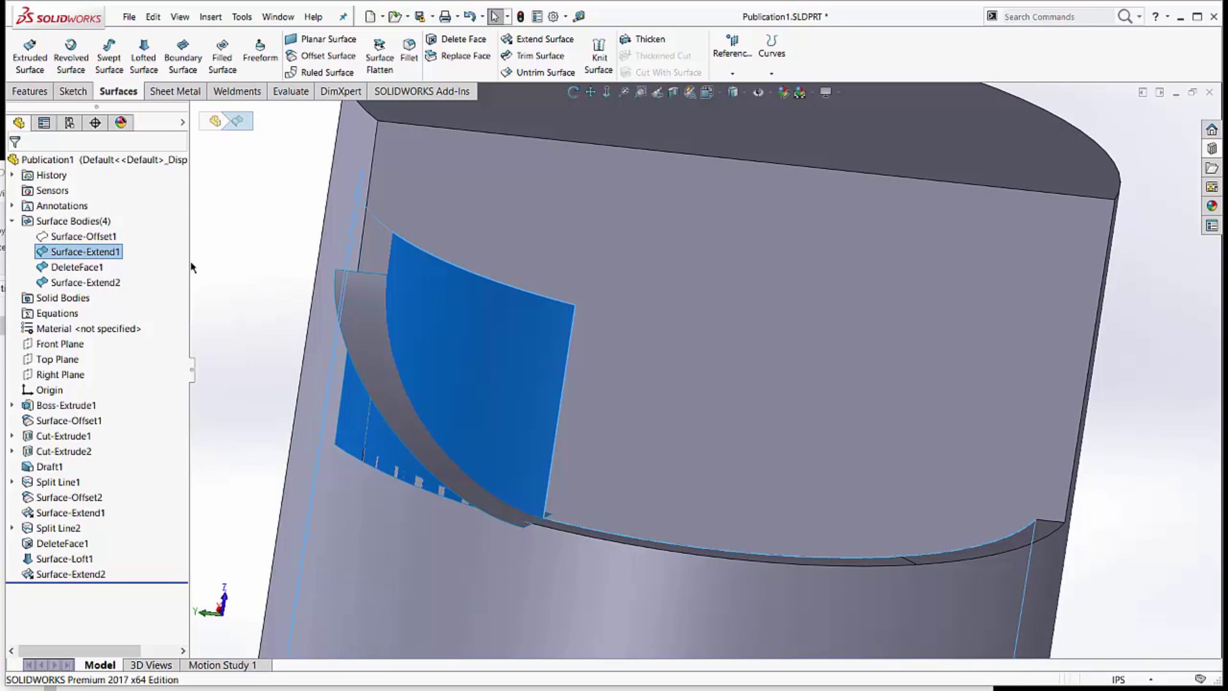
pyautogui.click(51, 269)
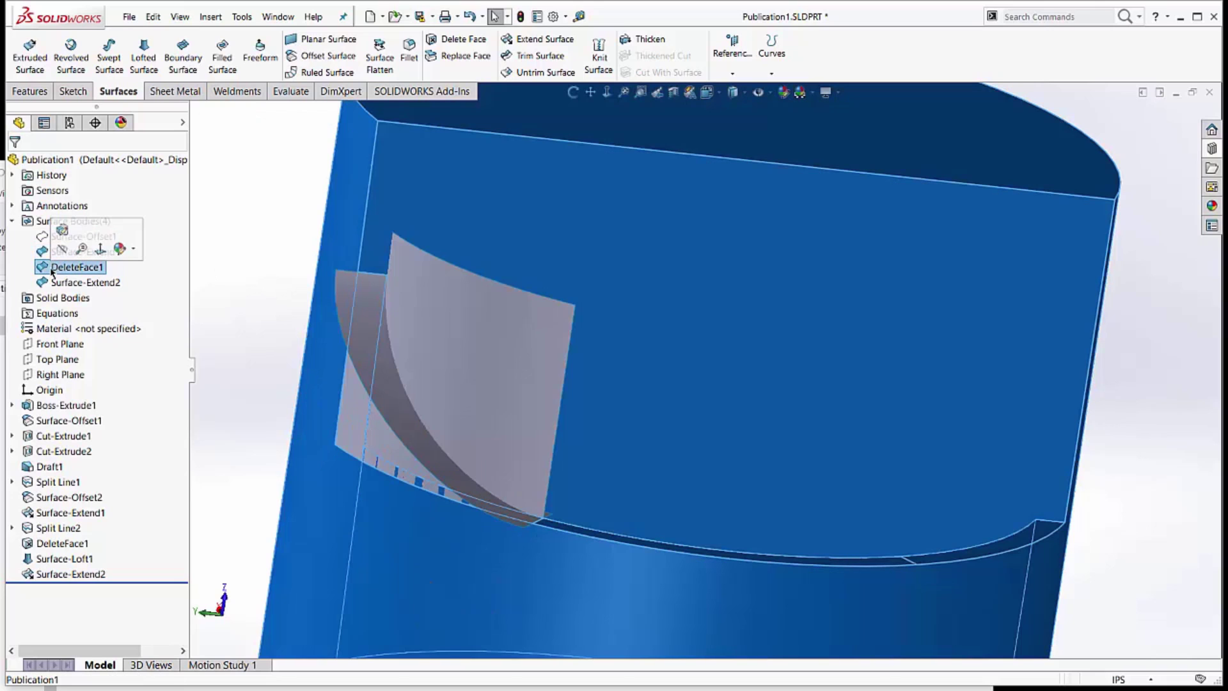
pyautogui.click(43, 238)
pyautogui.click(61, 213)
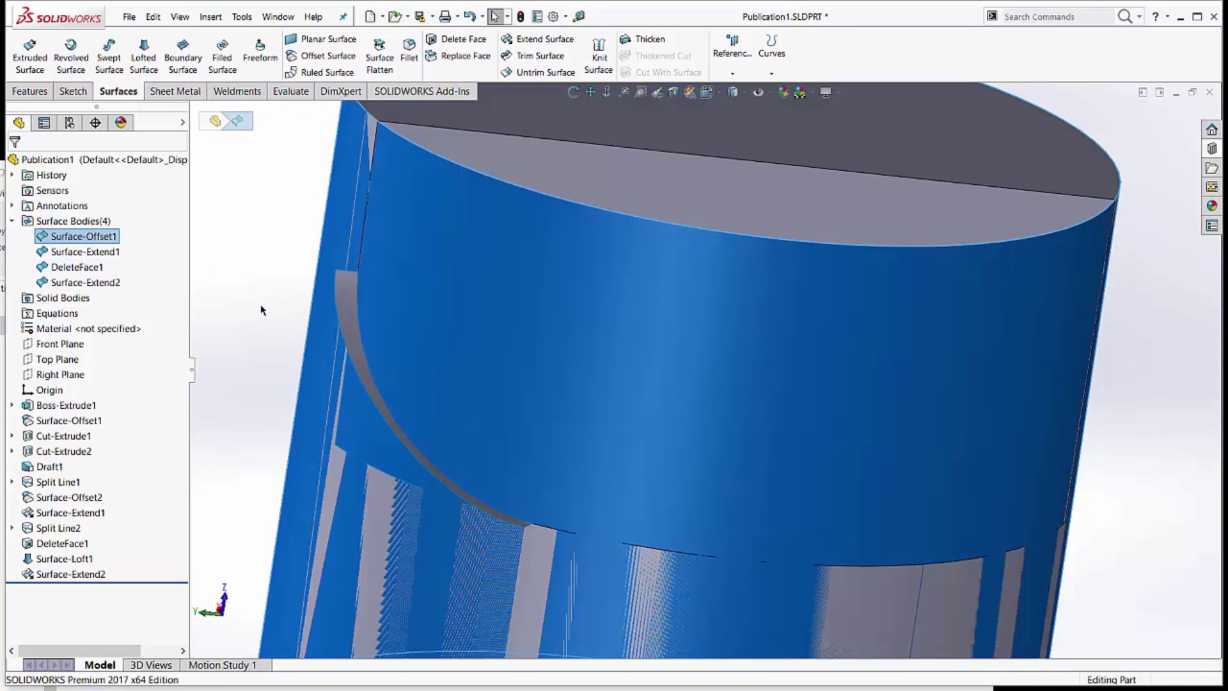
pyautogui.moveTo(261, 310); pyautogui.dragTo(282, 283, button='middle')
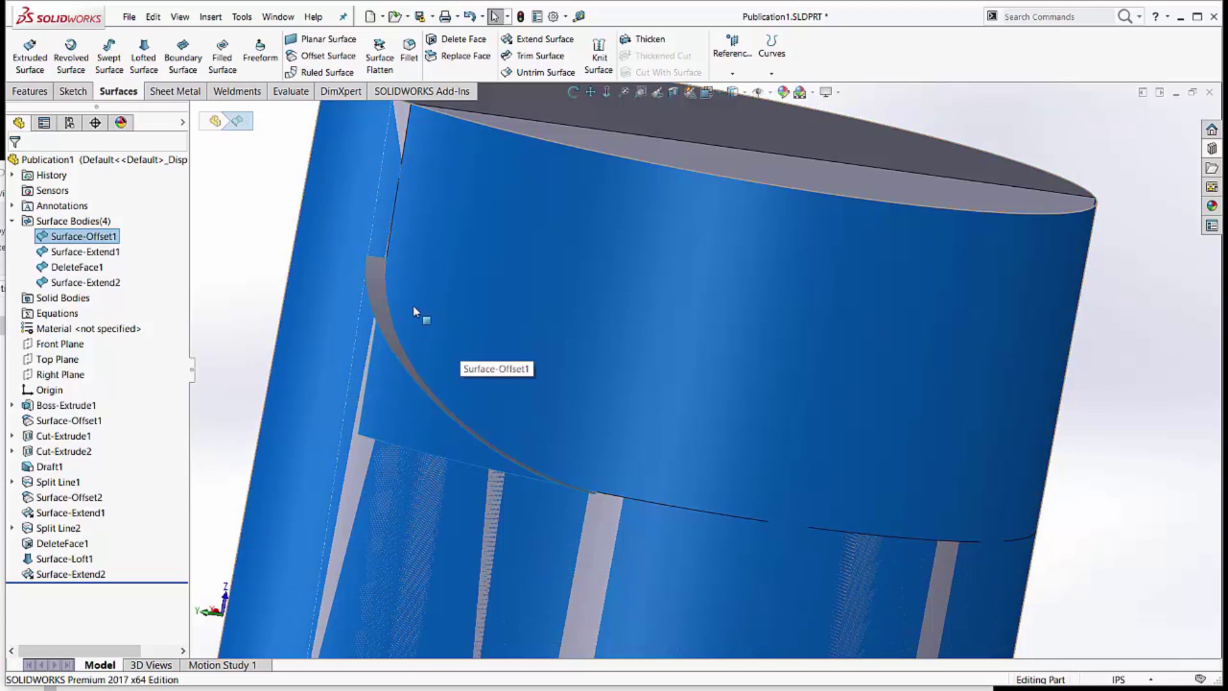
pyautogui.moveTo(397, 335); pyautogui.dragTo(306, 362, button='middle')
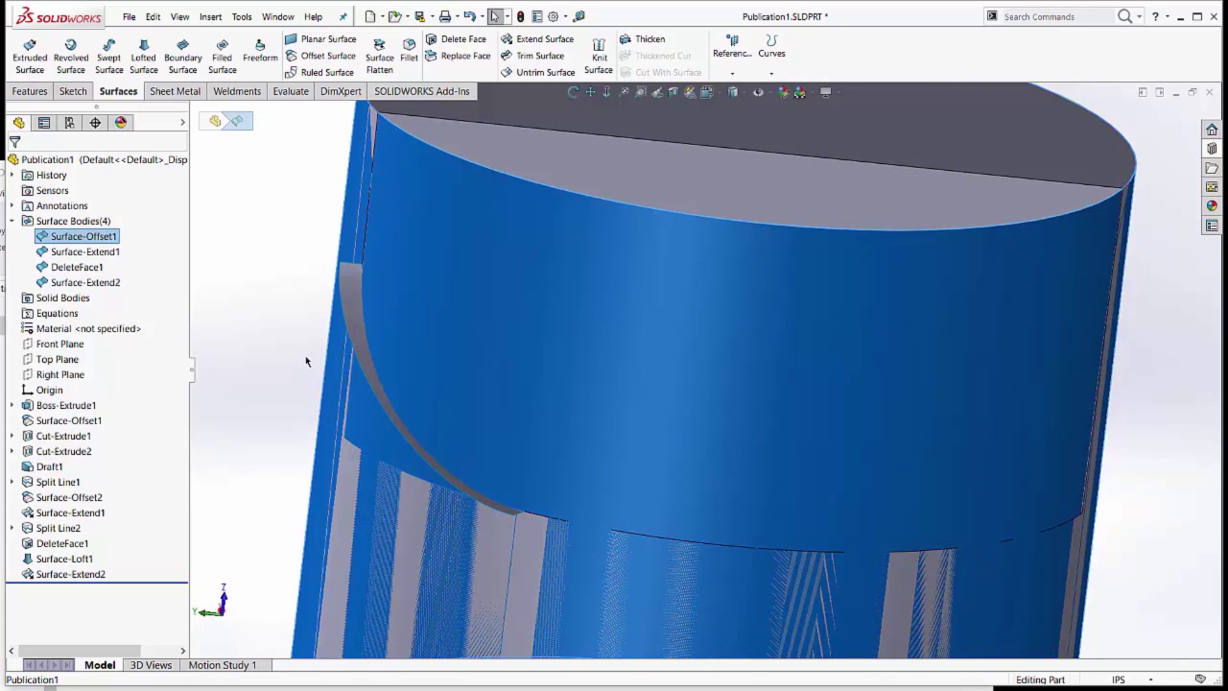
pyautogui.click(308, 361)
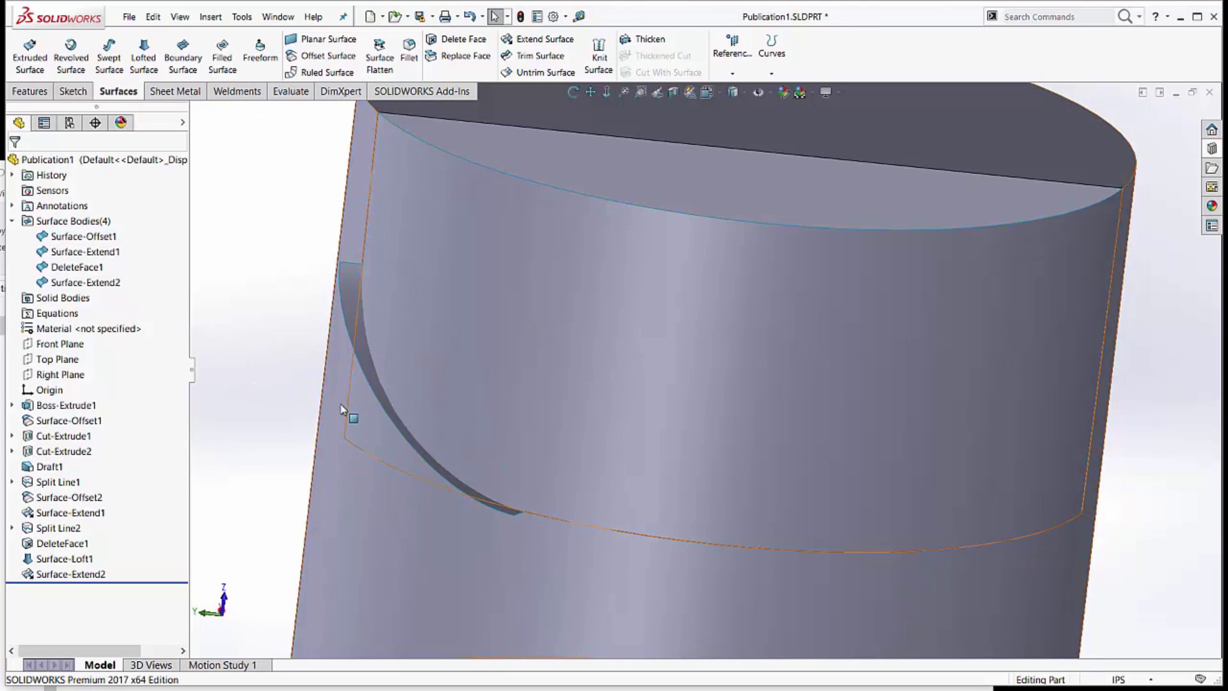
pyautogui.moveTo(313, 360); pyautogui.dragTo(319, 362, button='middle')
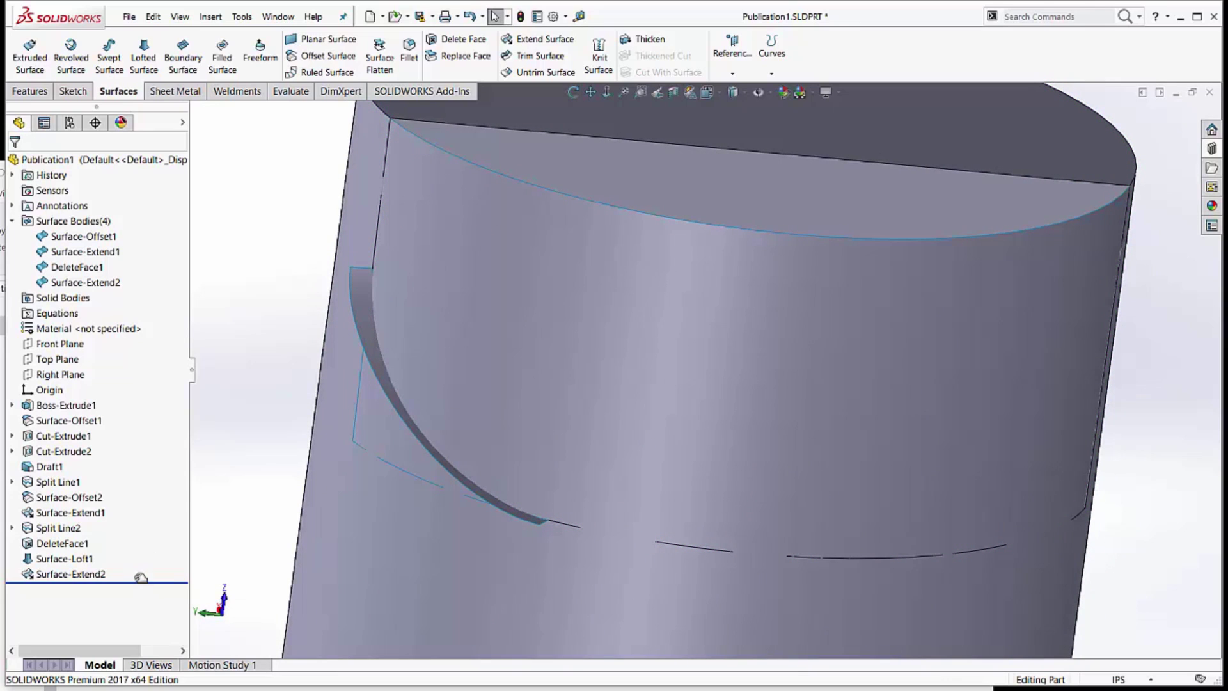
# Roll the model history back to just before DeleteFace1 and hide all the surface bodies
pyautogui.moveTo(141, 578); pyautogui.dragTo(144, 536)
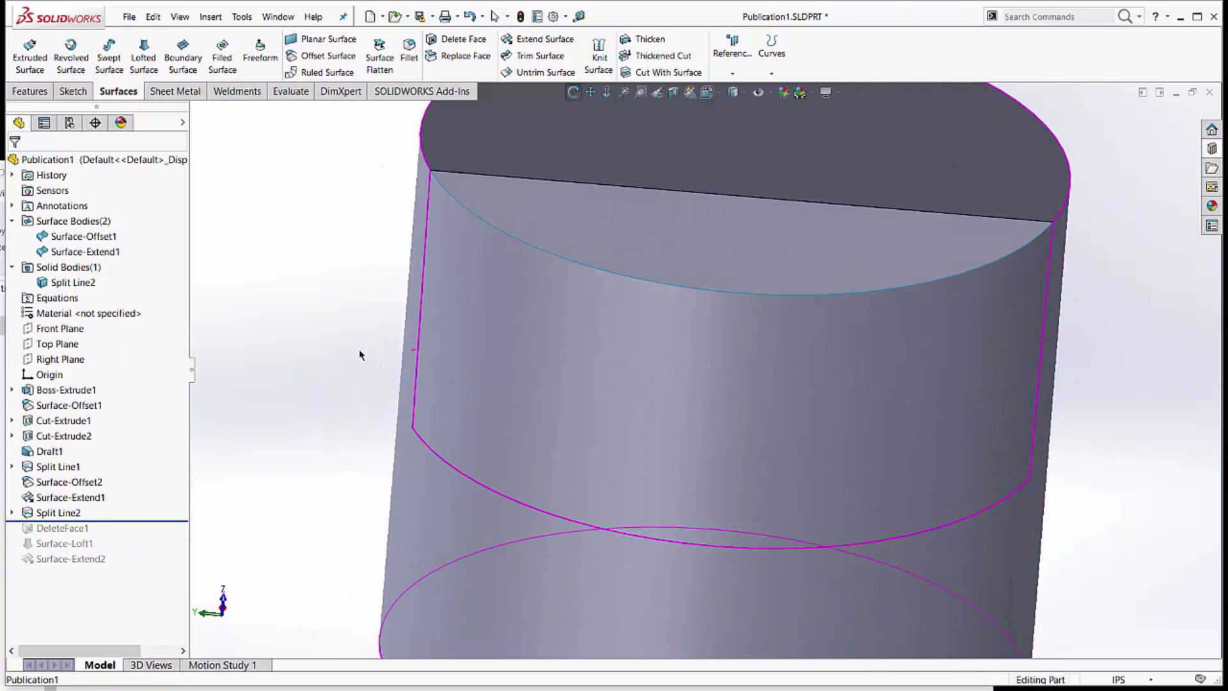
pyautogui.click(67, 221)
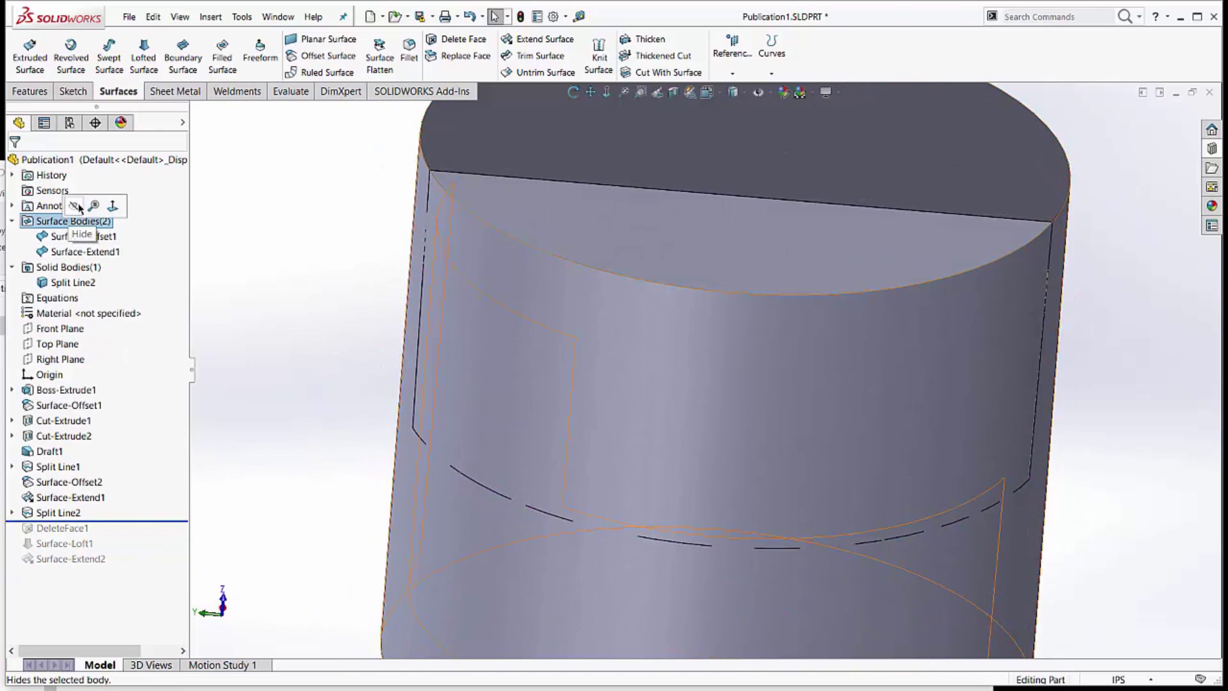
pyautogui.click(75, 206)
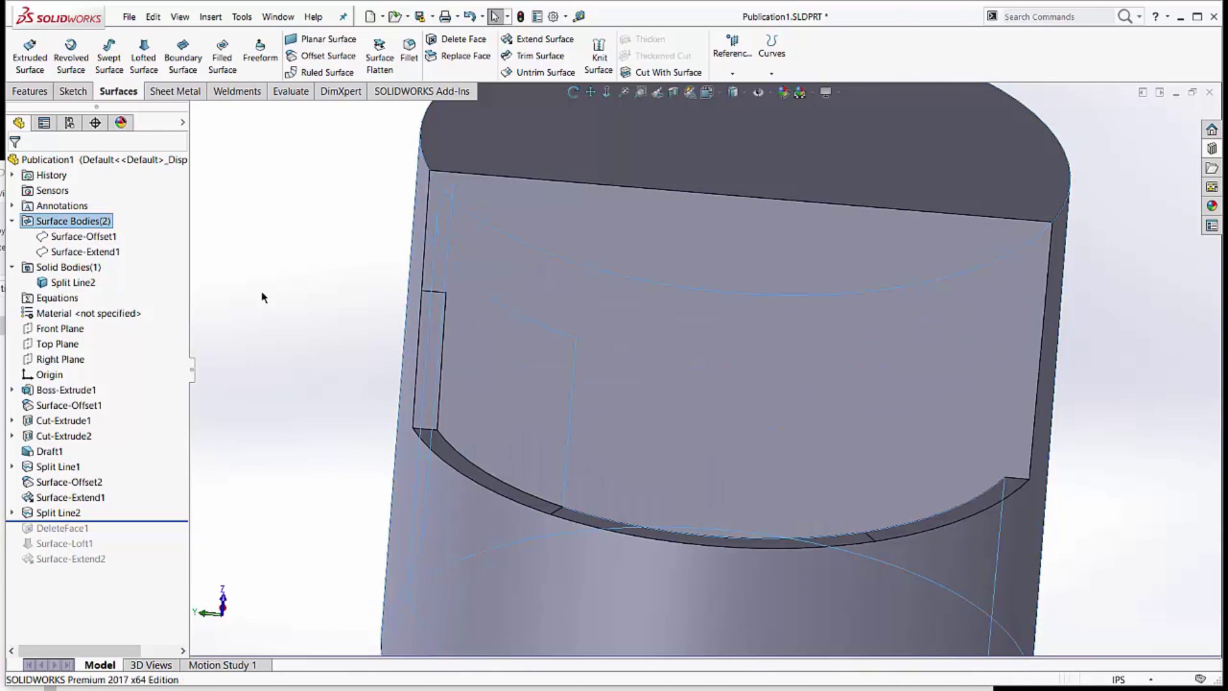
# Copy the narrow split wall face and the adjoining curved ledge face with Offset Surface at 0 in
pyautogui.click(431, 332)
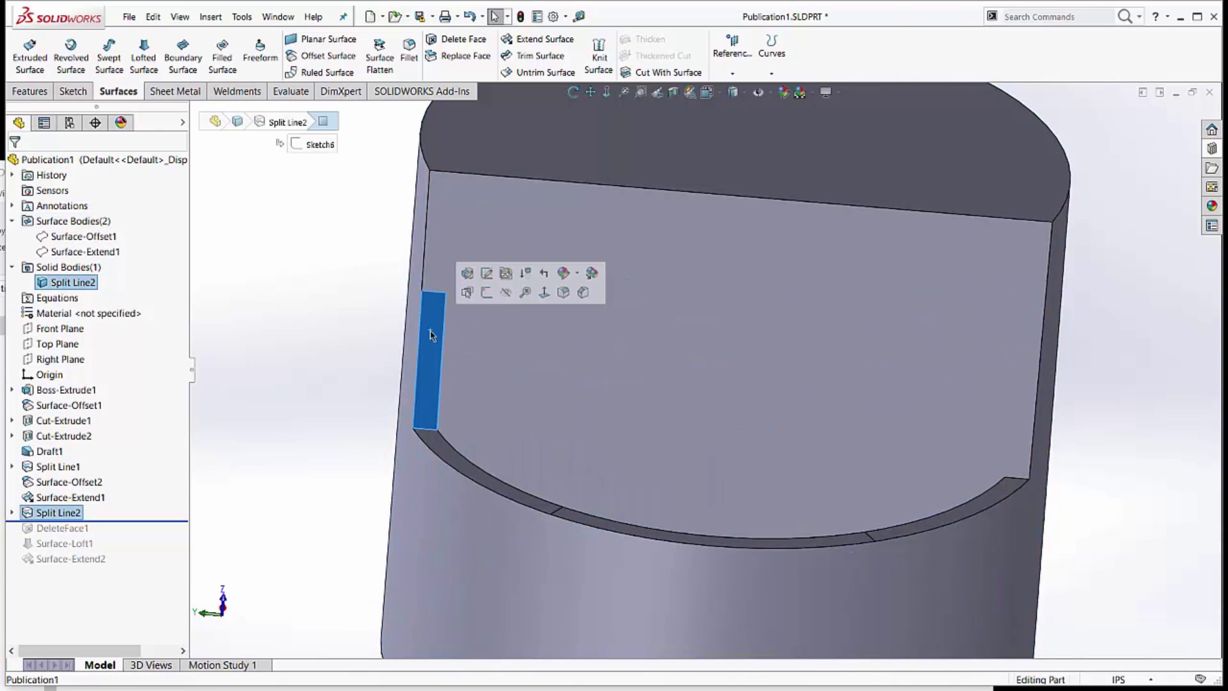
pyautogui.keyDown('ctrl'); pyautogui.click(437, 448); pyautogui.keyUp('ctrl')
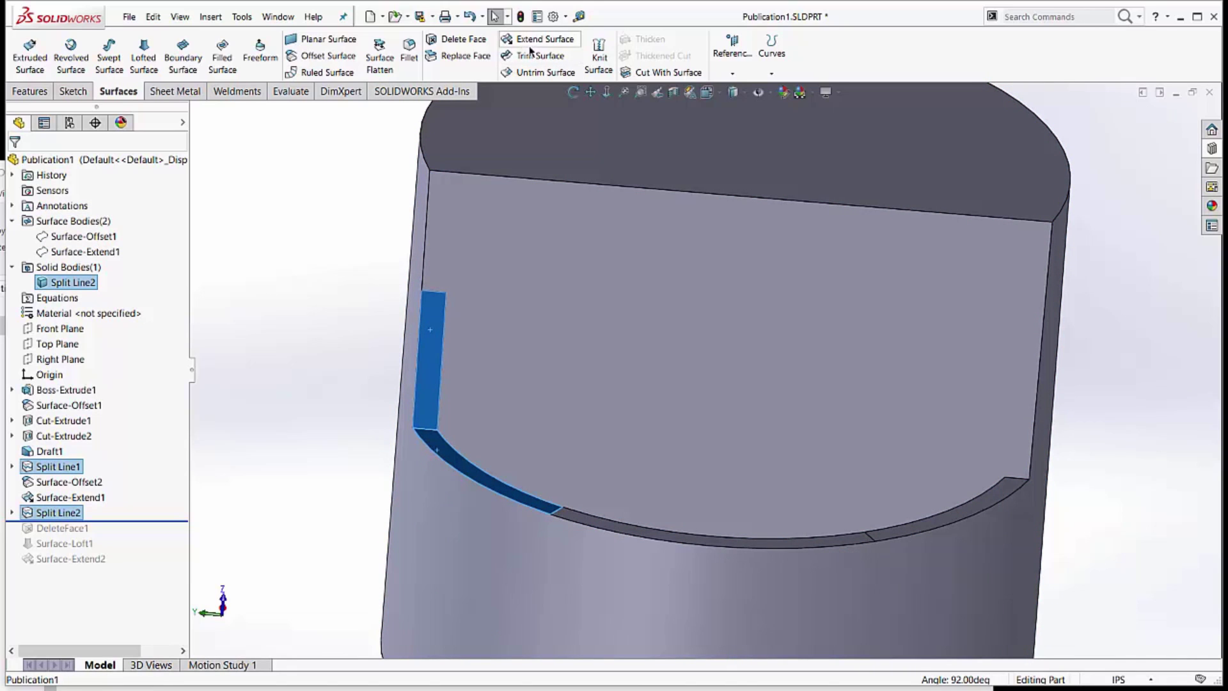
pyautogui.click(323, 55)
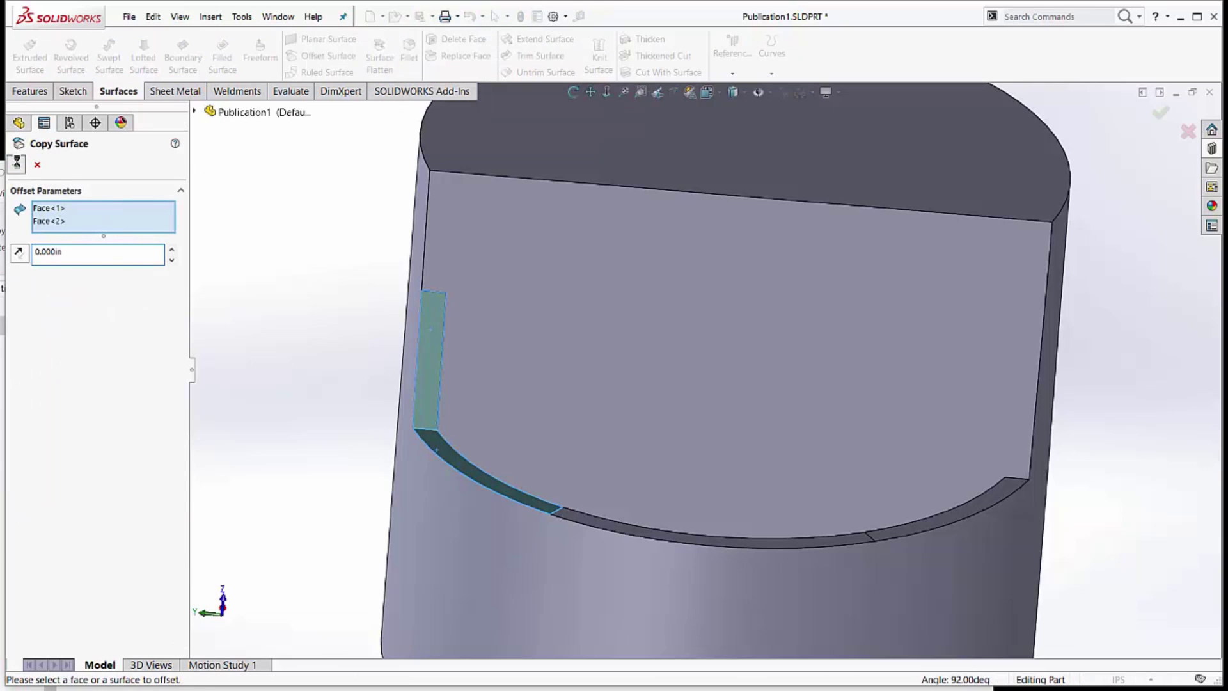
pyautogui.click(16, 164)
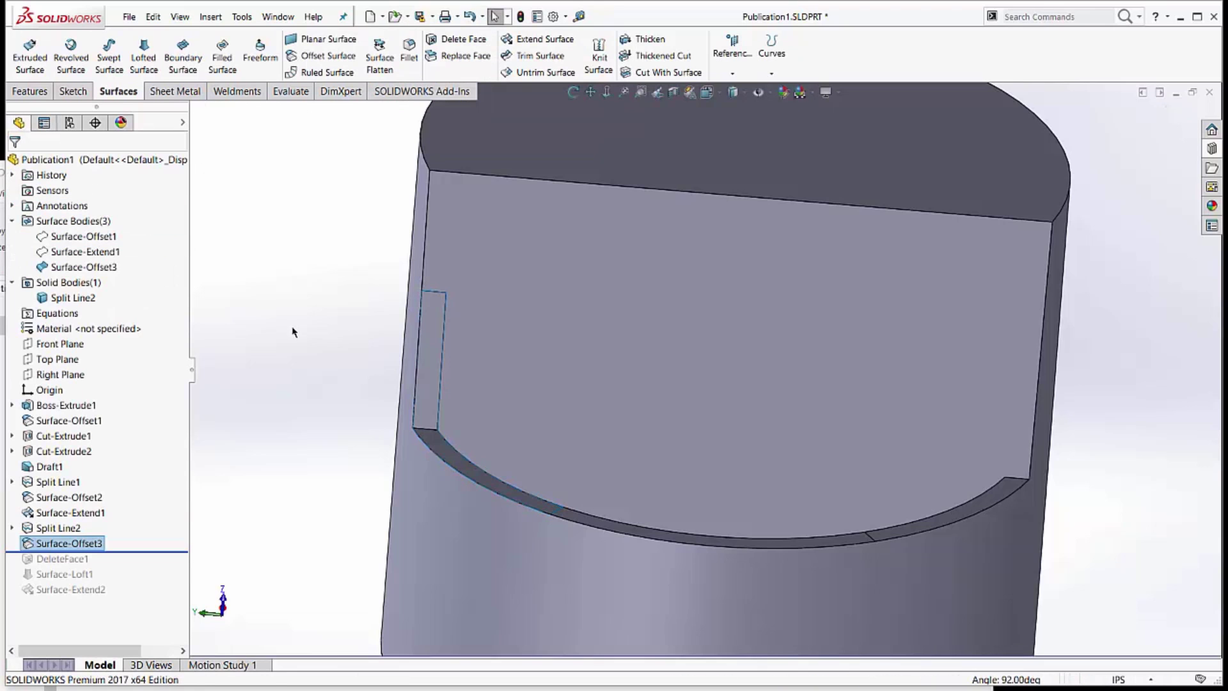
# Hide the Split Line2 solid body and roll the model history forward past Surface-Extend2
pyautogui.click(46, 297)
pyautogui.click(63, 279)
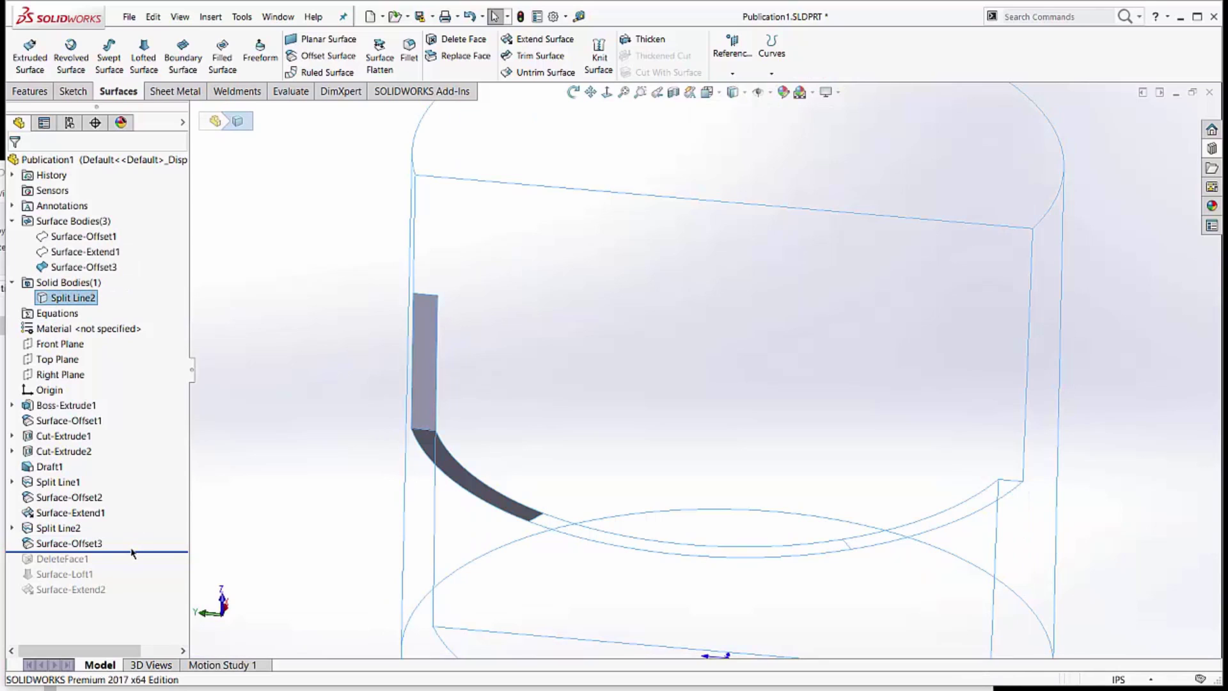
pyautogui.moveTo(134, 553); pyautogui.dragTo(128, 611)
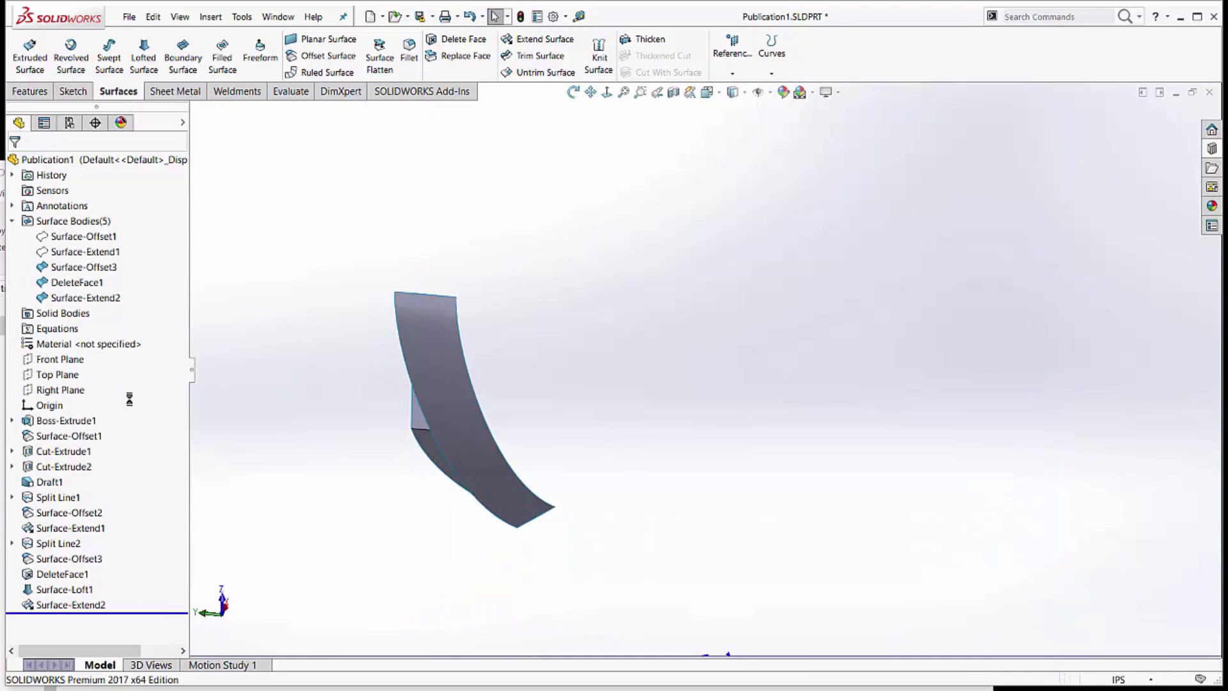
# Show the Surface-Offset1 and Surface-Extend1 bodies and inspect how the surfaces enclose the transition
pyautogui.click(69, 252)
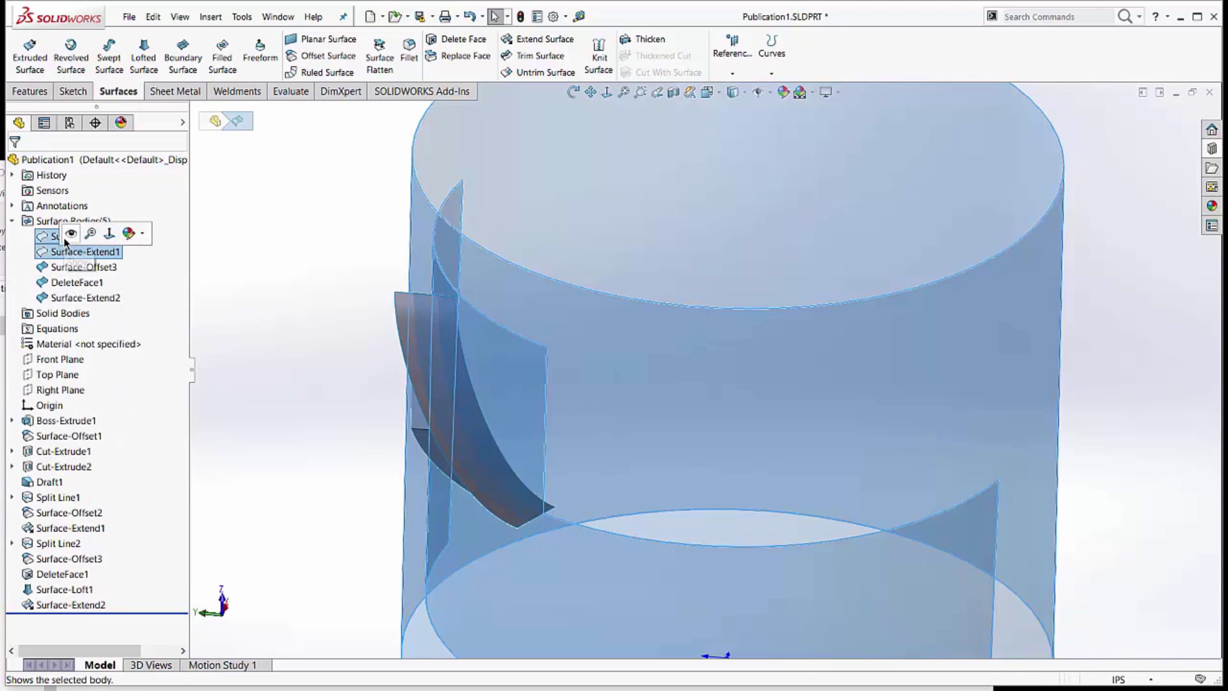
pyautogui.click(70, 234)
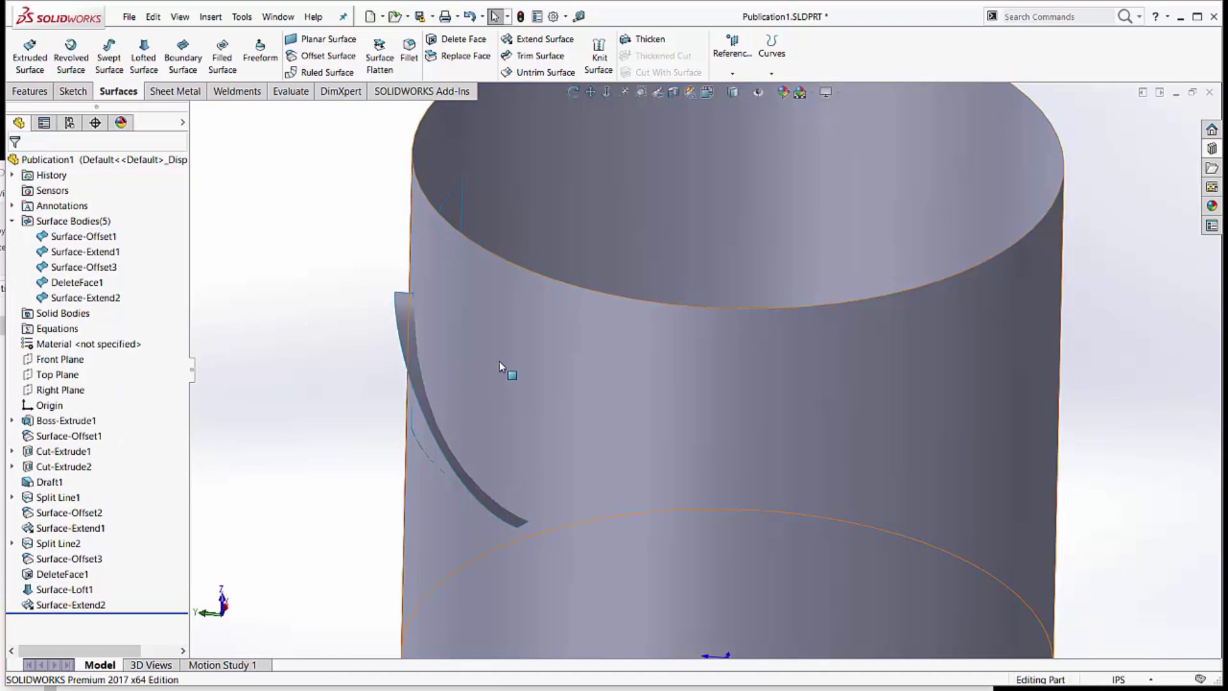
pyautogui.moveTo(502, 368); pyautogui.dragTo(568, 283, button='middle')
pyautogui.moveTo(380, 431); pyautogui.dragTo(384, 320, button='middle')
pyautogui.press('Escape')
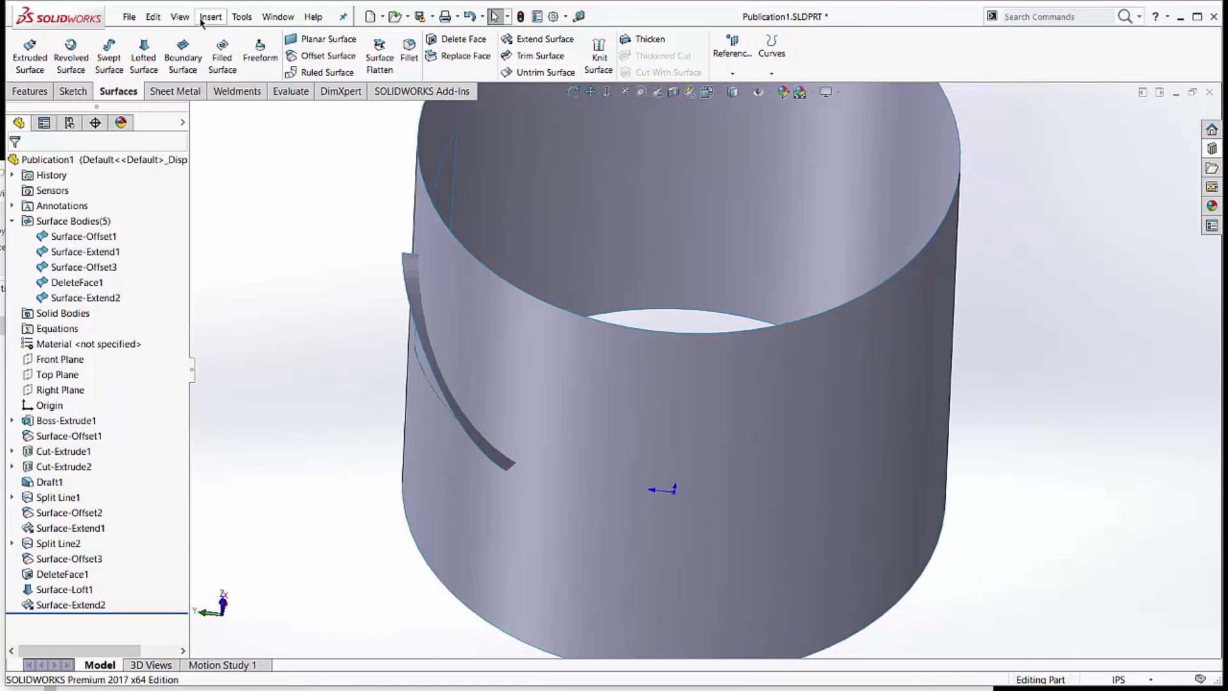
# Try to intersect Surface-Offset1, Surface-Extend1, Surface-Offset3 and Surface-Extend2, using Create both, and inspect the enclosed region's preview
pyautogui.click(203, 18)
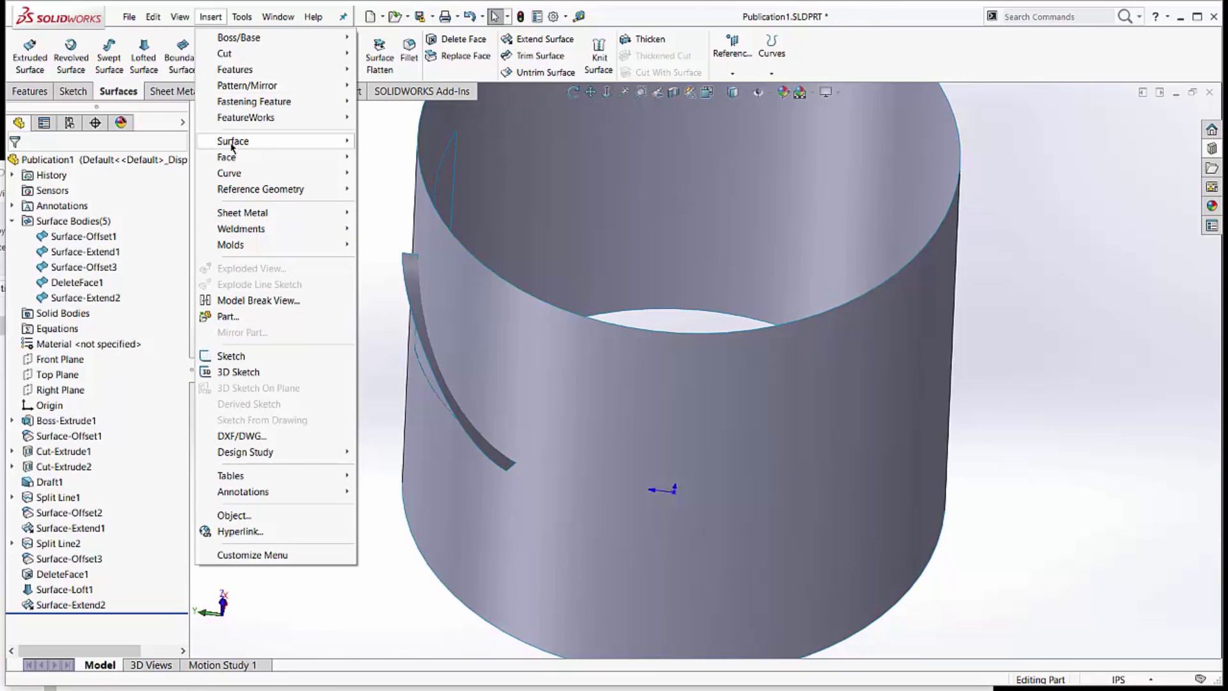
pyautogui.moveTo(234, 75)
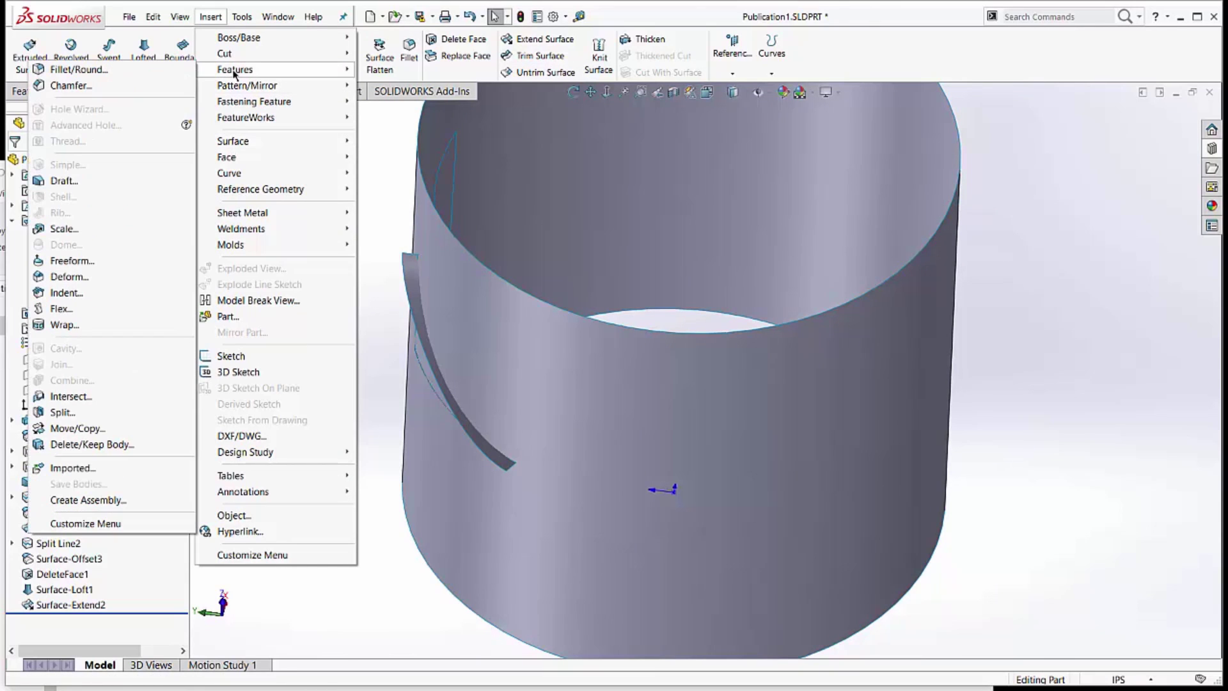
pyautogui.click(71, 396)
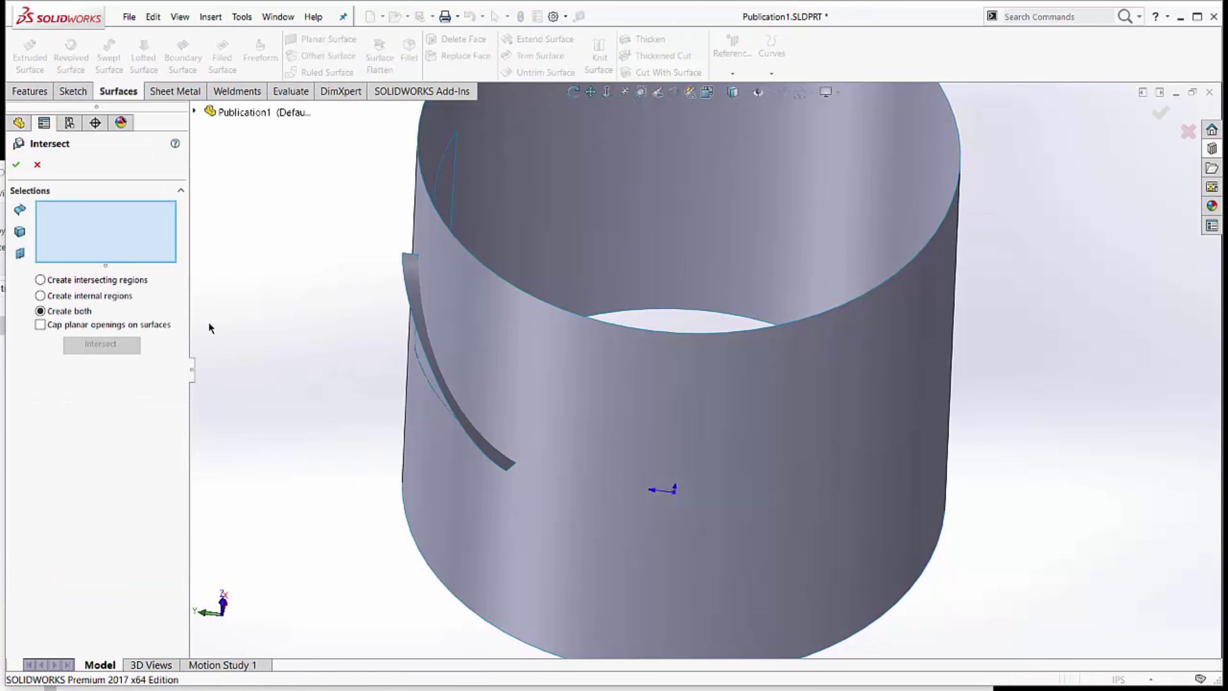
pyautogui.click(195, 113)
pyautogui.click(210, 173)
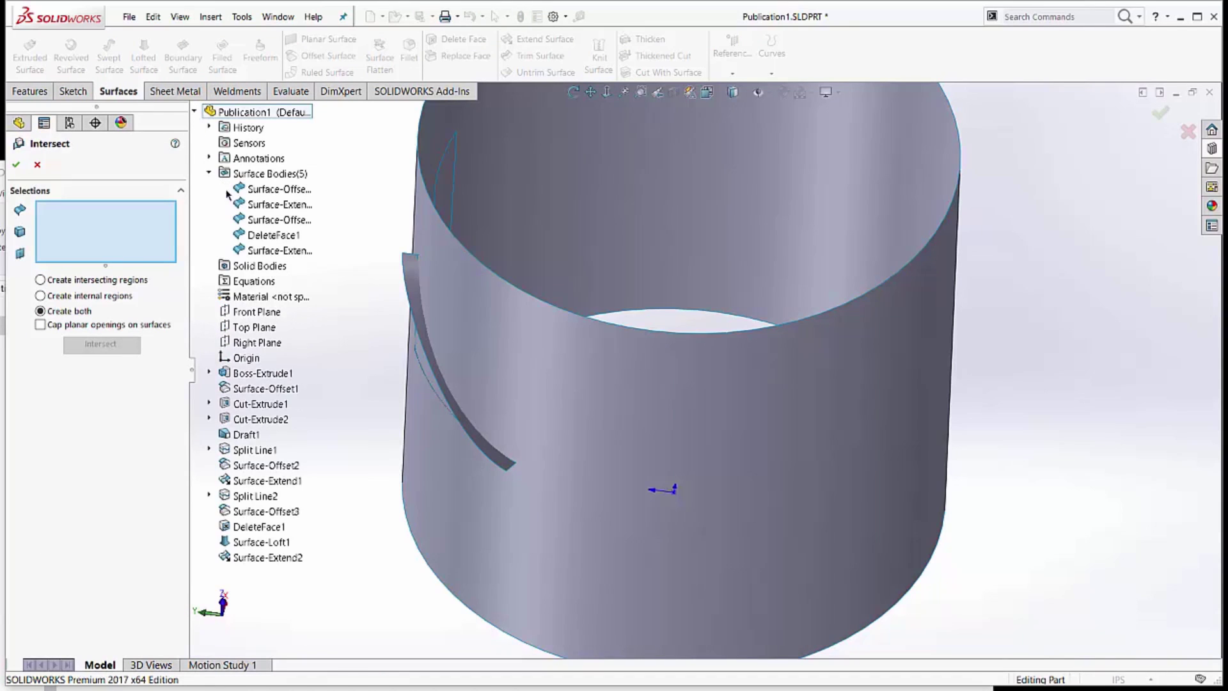
pyautogui.click(257, 189)
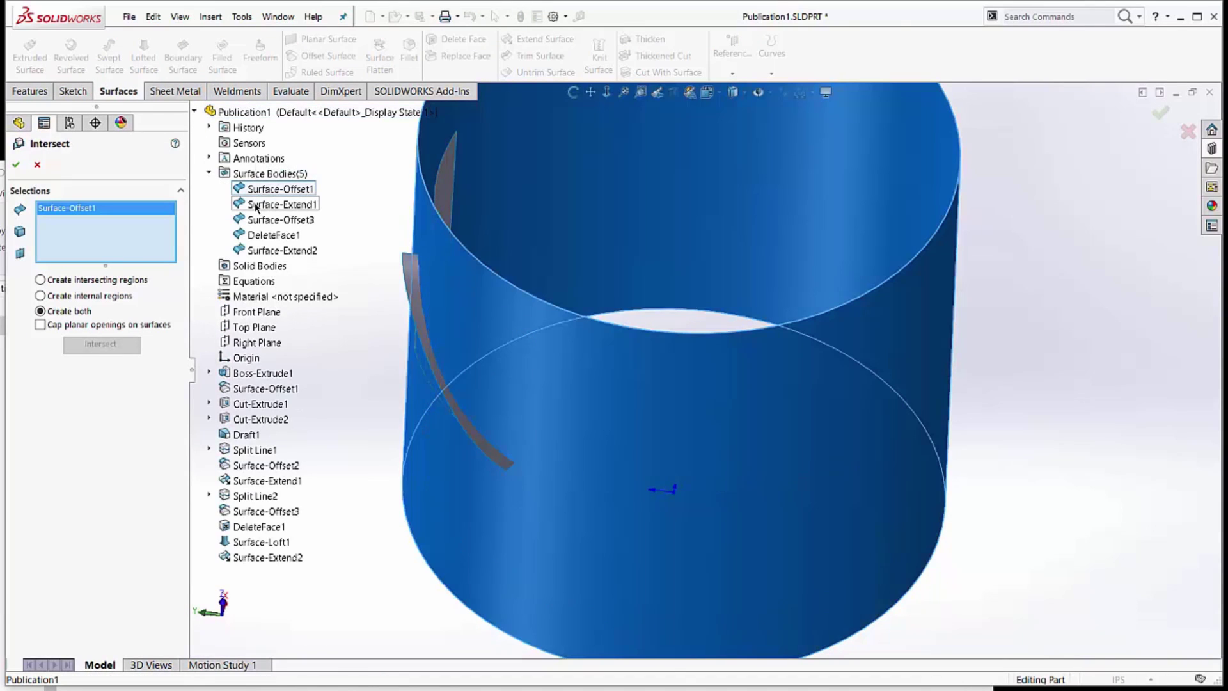
pyautogui.click(254, 206)
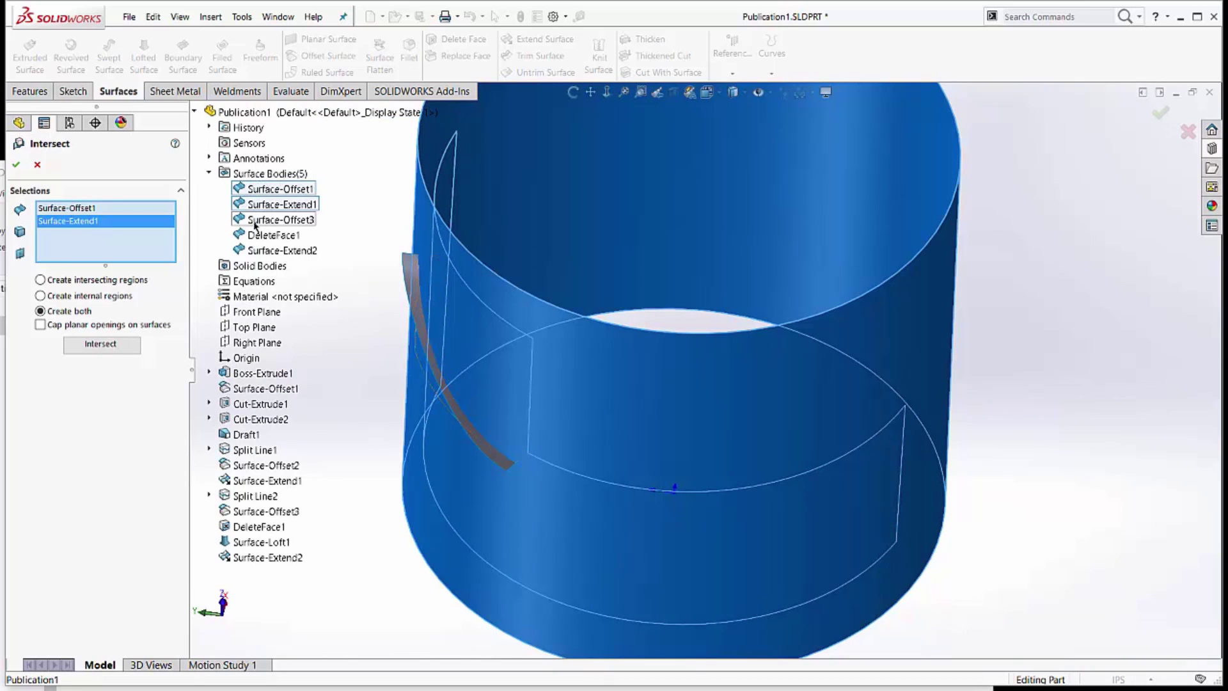
pyautogui.click(254, 220)
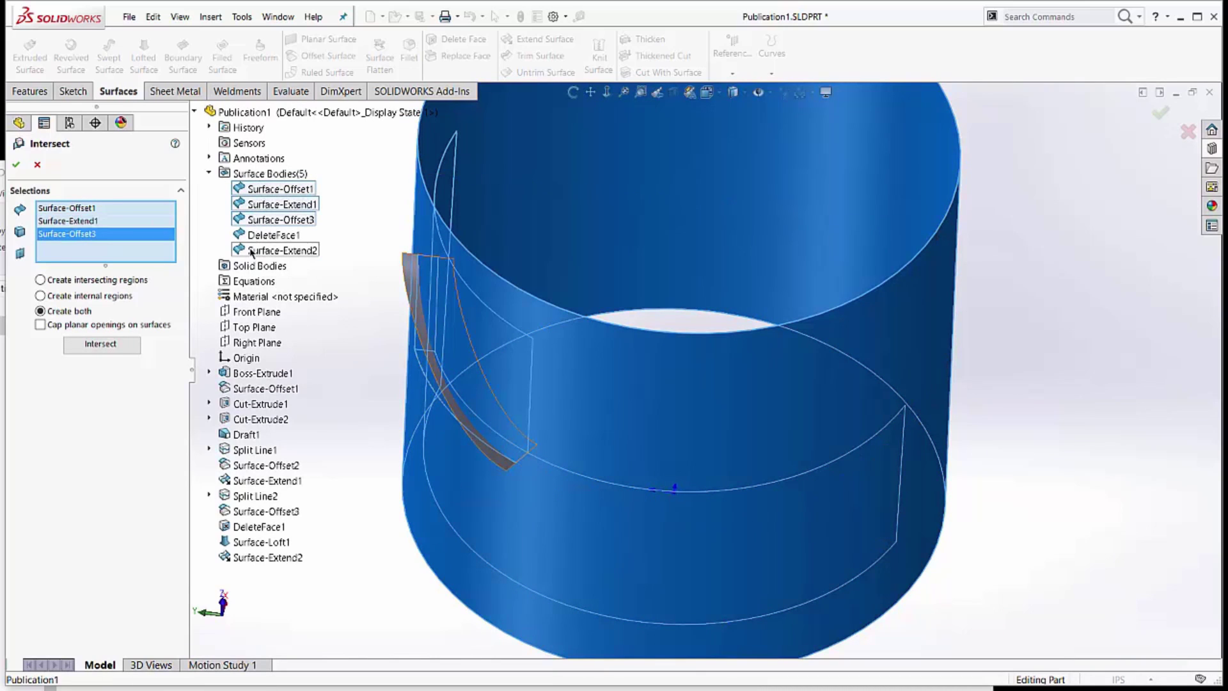
pyautogui.click(252, 251)
pyautogui.click(99, 346)
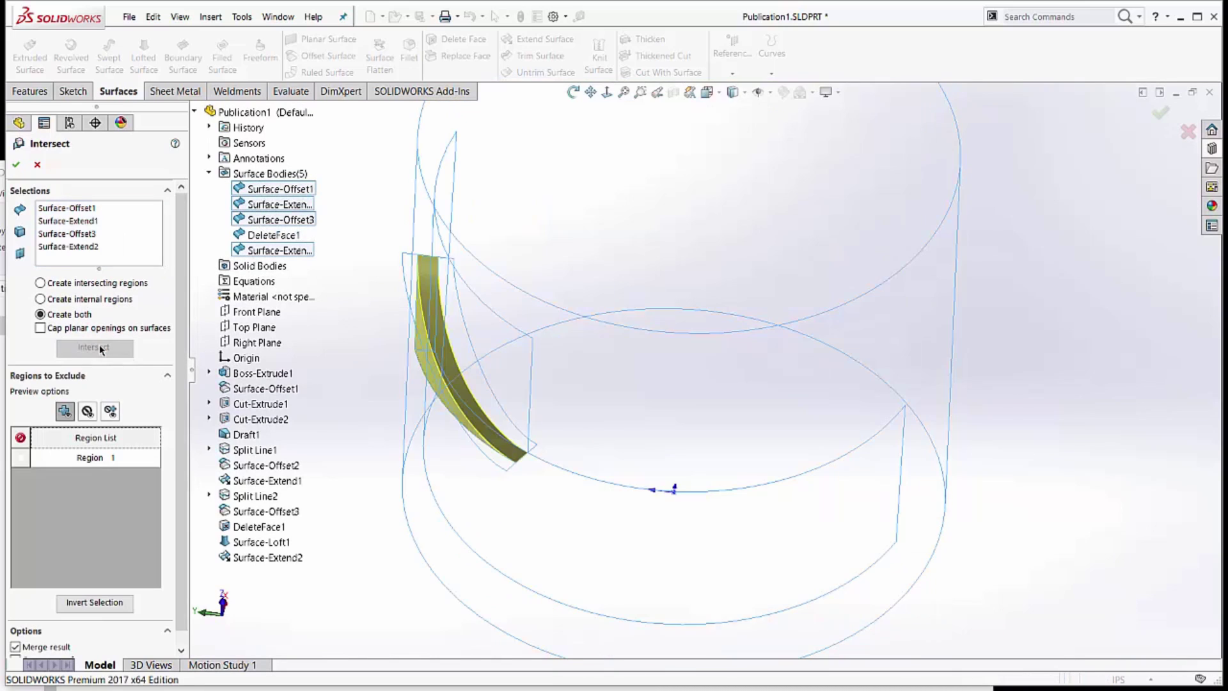
pyautogui.moveTo(362, 423)
pyautogui.keyDown('ctrl'); pyautogui.mouseDown(button='middle')
pyautogui.moveTo(403, 381)
pyautogui.moveTo(397, 345)
pyautogui.moveTo(415, 316)
pyautogui.mouseUp(button='middle'); pyautogui.keyUp('ctrl')
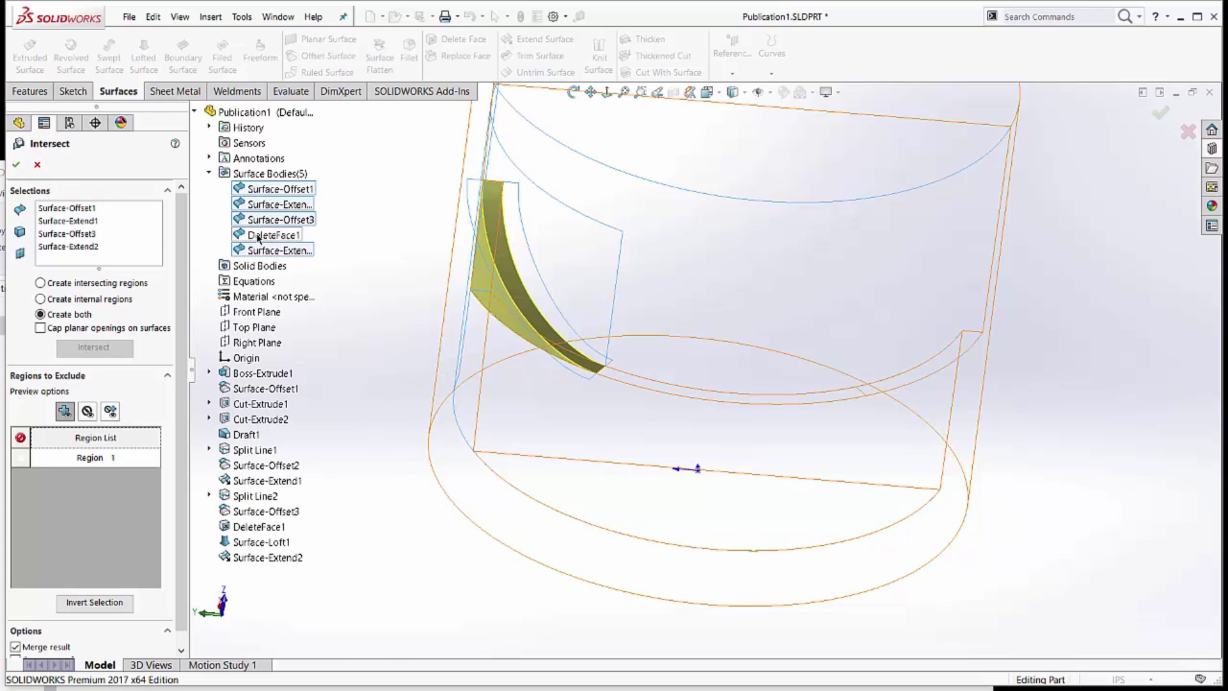
pyautogui.click(38, 167)
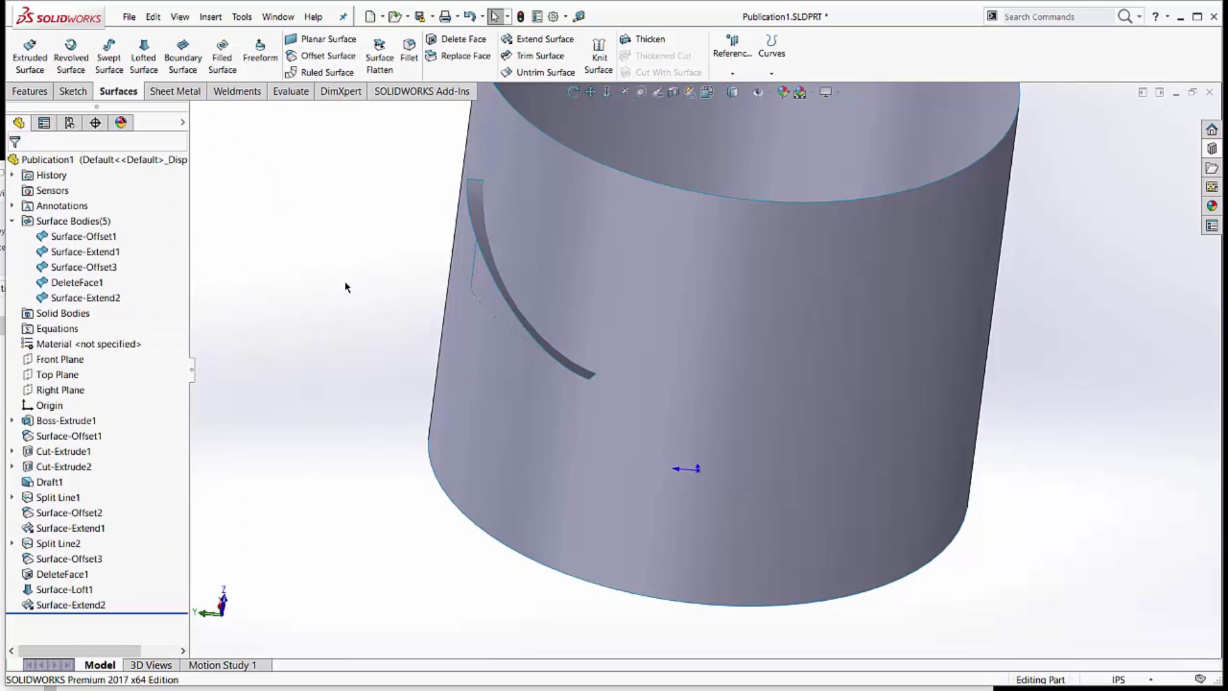
# Hide the DeleteFace1 surface body
pyautogui.keyDown('ctrl'); pyautogui.moveTo(360, 280); pyautogui.dragTo(329, 322, button='middle'); pyautogui.keyUp('ctrl')
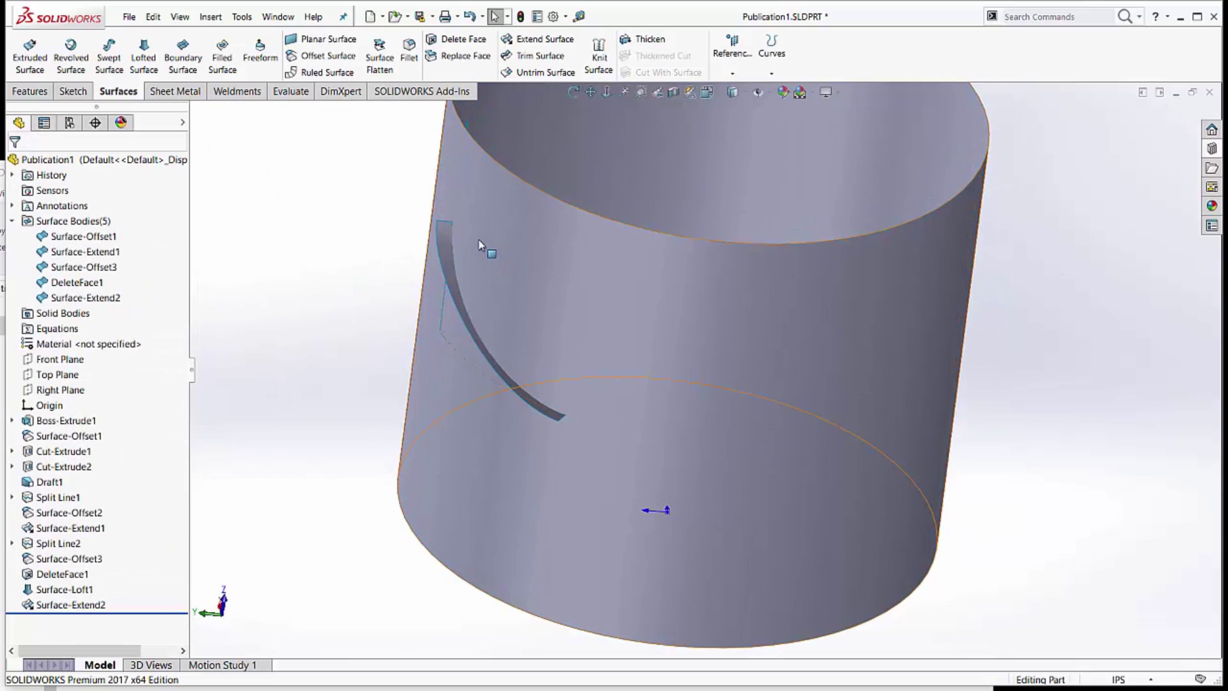
pyautogui.click(76, 283)
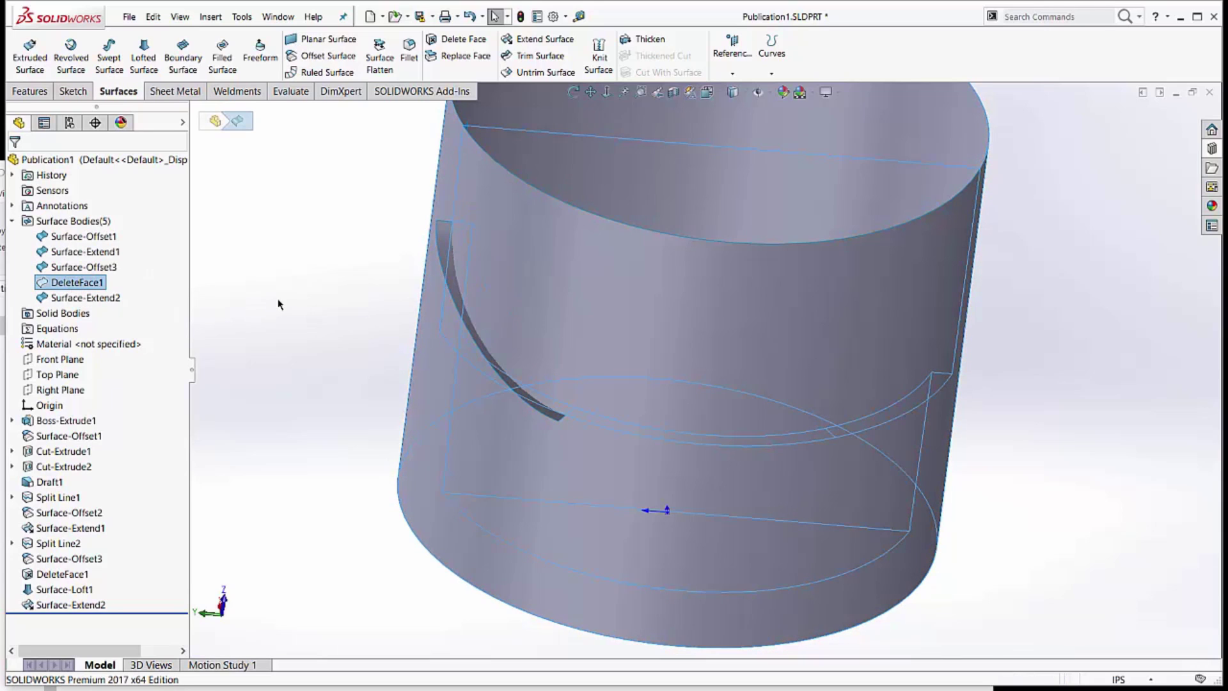
pyautogui.click(308, 326)
pyautogui.keyDown('ctrl'); pyautogui.moveTo(339, 261); pyautogui.dragTo(339, 293, button='middle'); pyautogui.keyUp('ctrl')
pyautogui.click(537, 59)
pyautogui.click(54, 223)
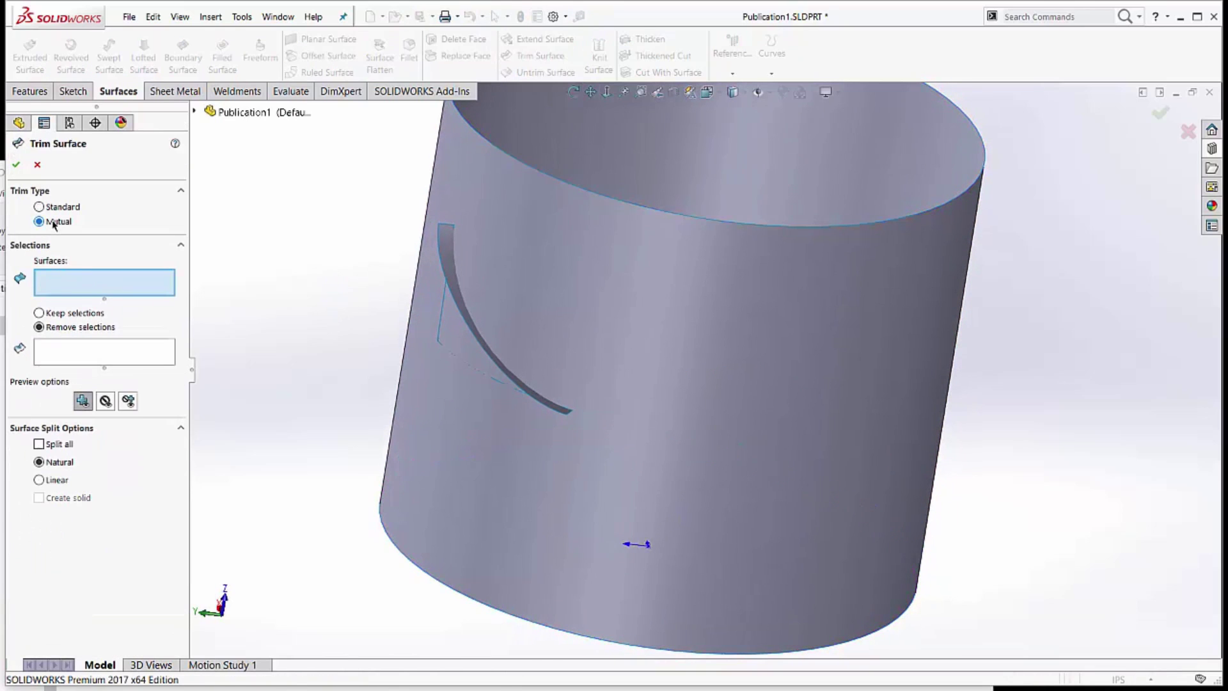
pyautogui.click(445, 255)
pyautogui.moveTo(447, 340); pyautogui.dragTo(433, 570, button='middle')
pyautogui.scroll(-3, 489, 244)
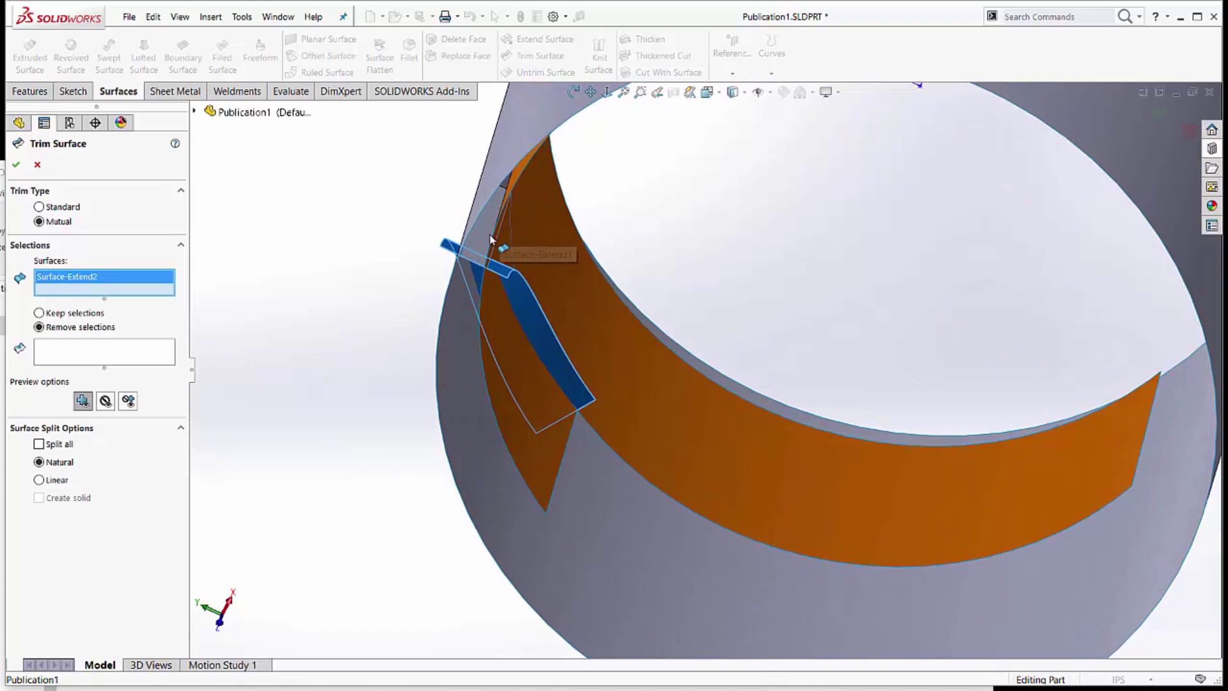
pyautogui.click(481, 240)
pyautogui.scroll(5, 493, 275)
pyautogui.moveTo(535, 346); pyautogui.dragTo(596, 152, button='middle')
pyautogui.click(50, 330)
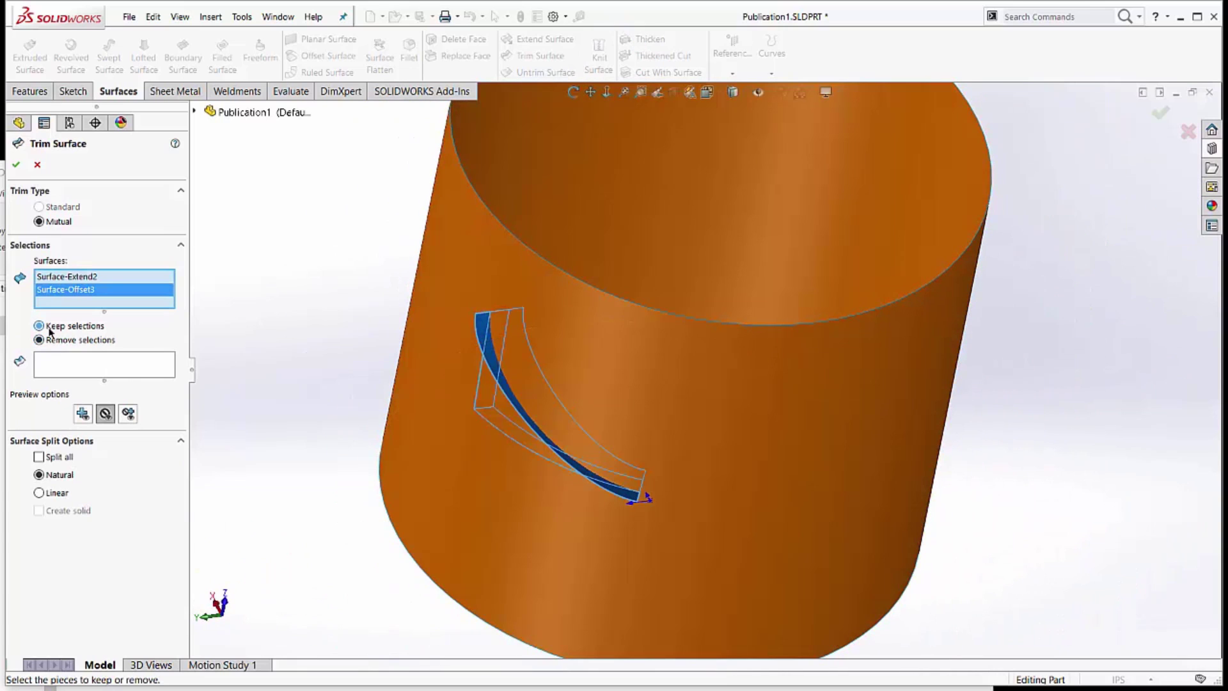
pyautogui.click(72, 366)
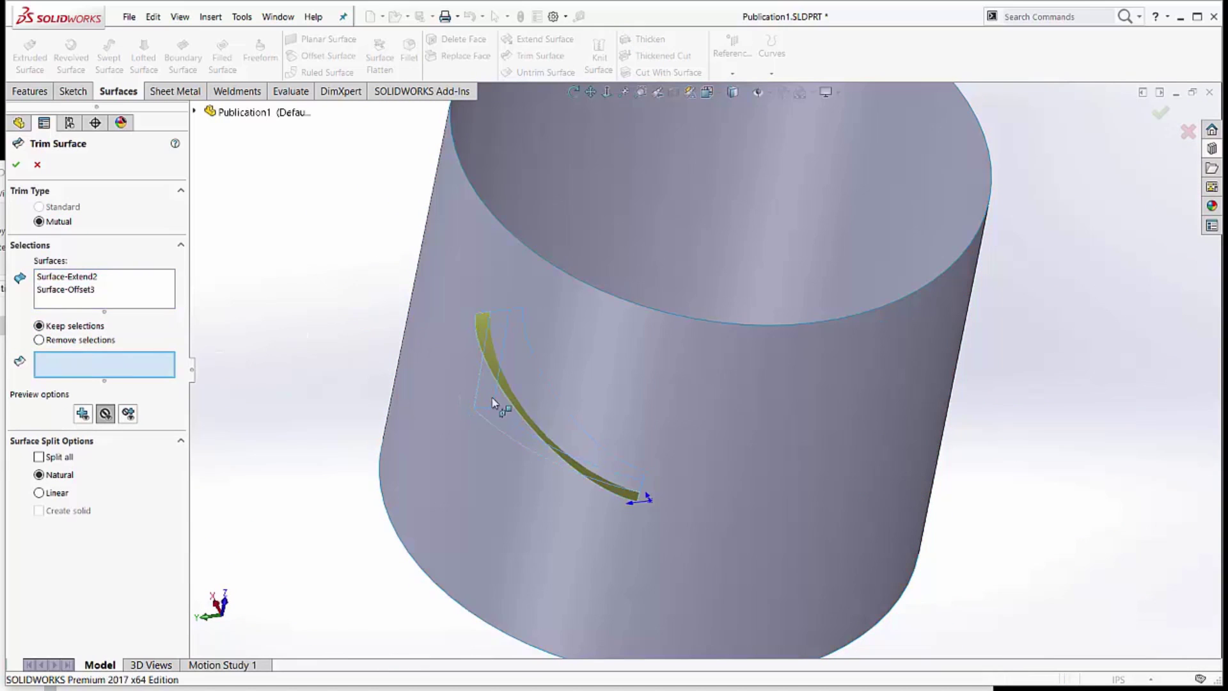
pyautogui.moveTo(497, 392); pyautogui.dragTo(466, 512, button='middle')
pyautogui.scroll(-4, 509, 315)
pyautogui.moveTo(509, 315); pyautogui.dragTo(515, 358, button='middle')
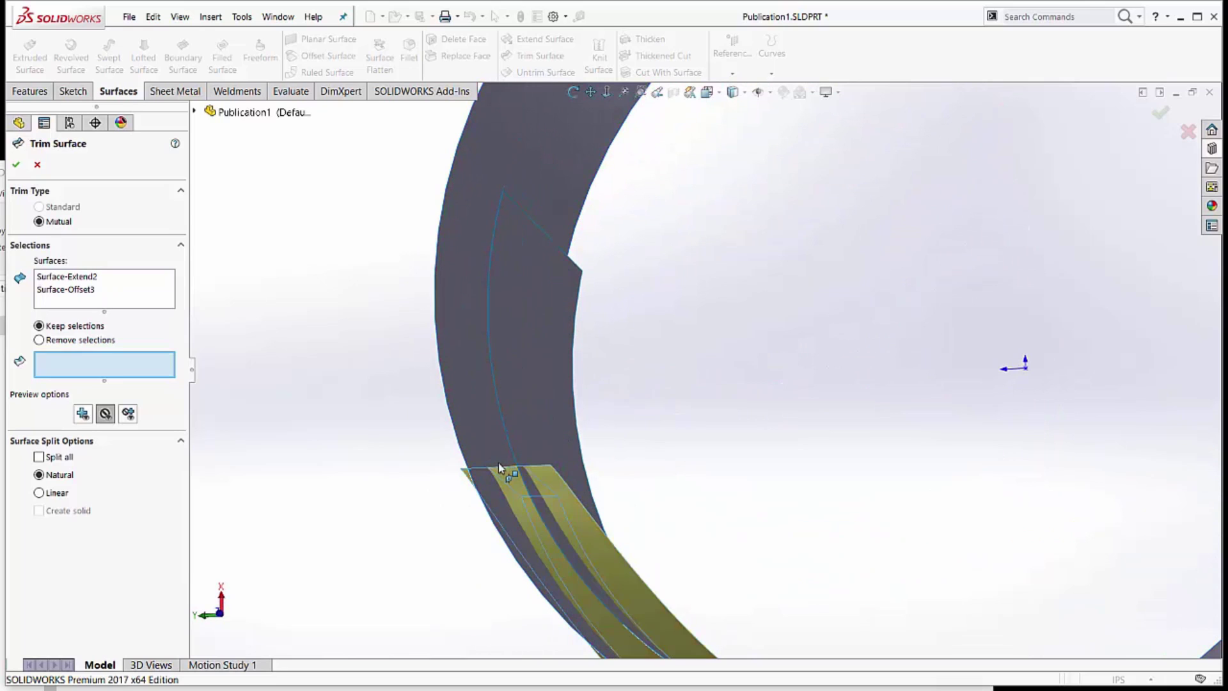
pyautogui.moveTo(498, 462); pyautogui.dragTo(392, 359, button='middle')
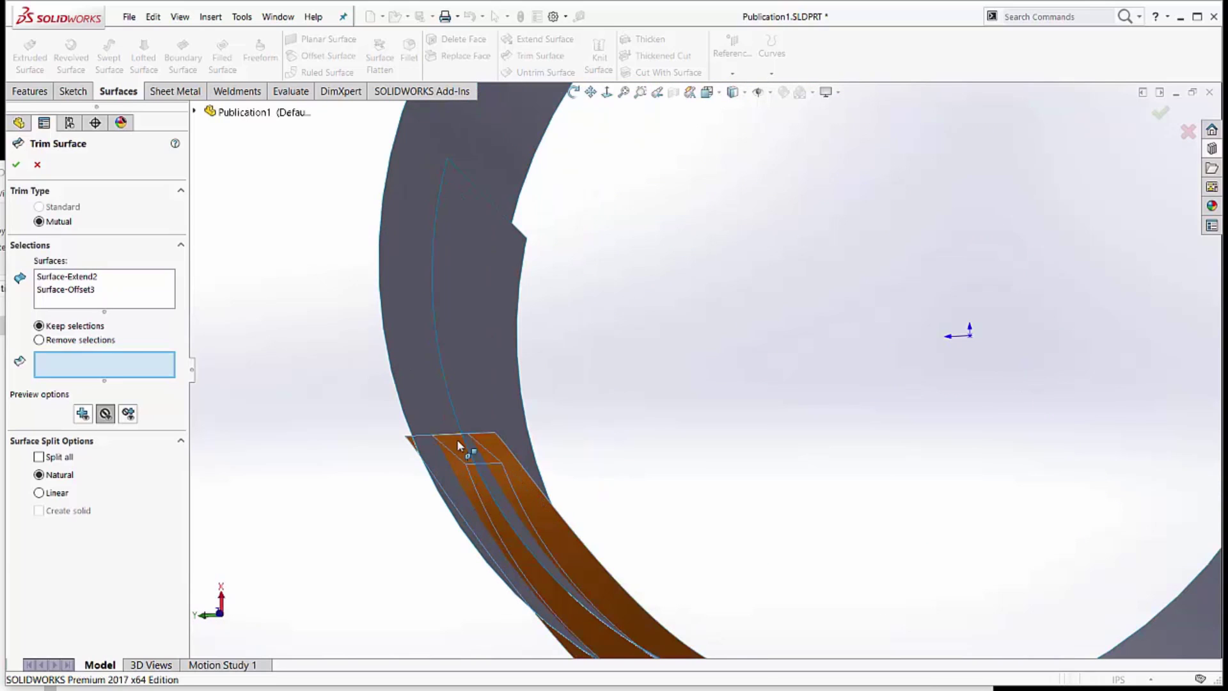
pyautogui.moveTo(457, 441); pyautogui.dragTo(431, 392, button='middle')
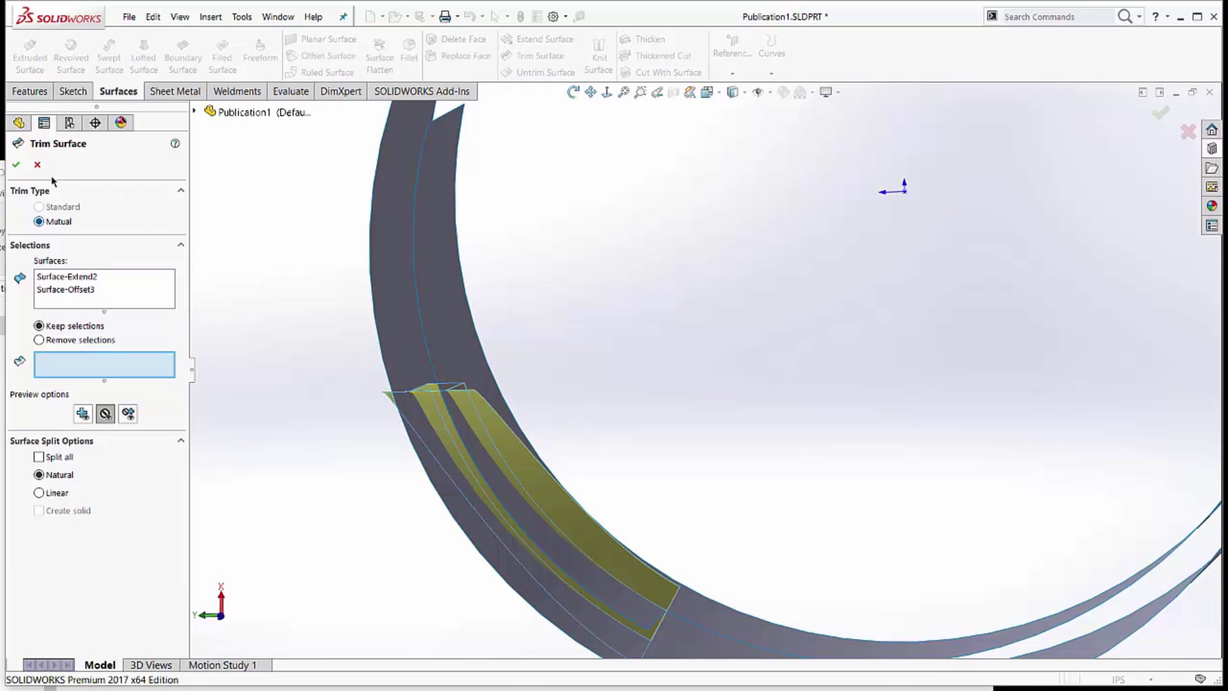
pyautogui.click(37, 165)
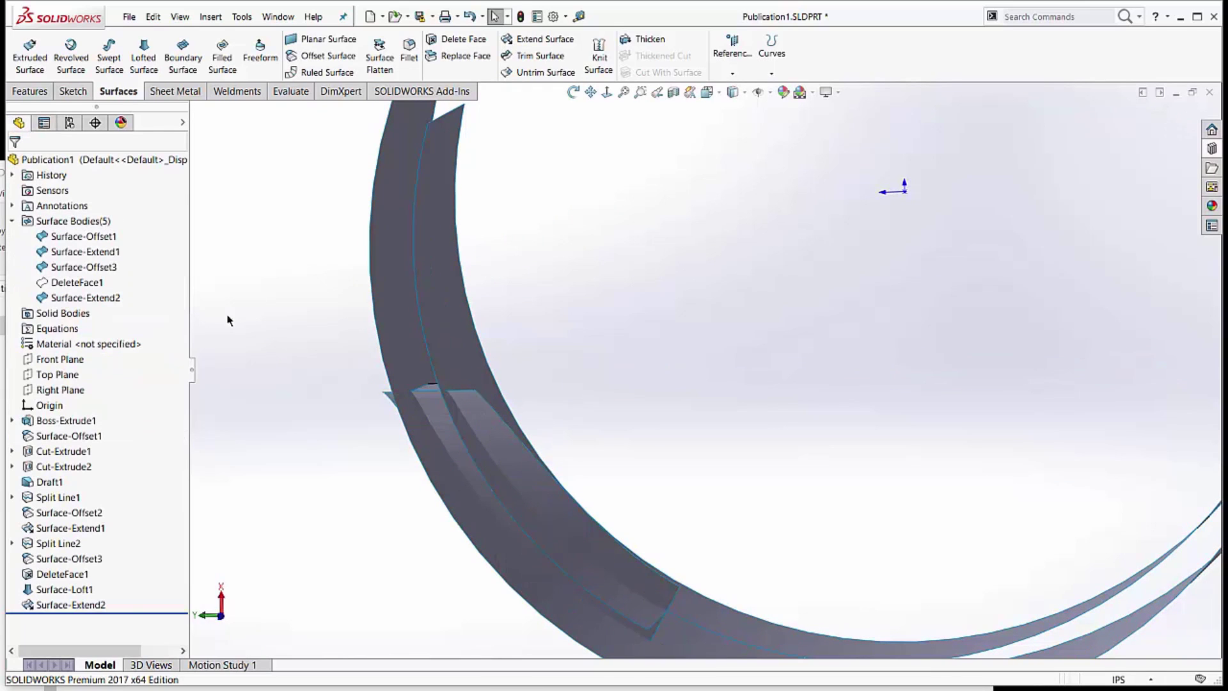
# Hide the Surface-Offset1 and Surface-Extend1 surface bodies
pyautogui.click(80, 241)
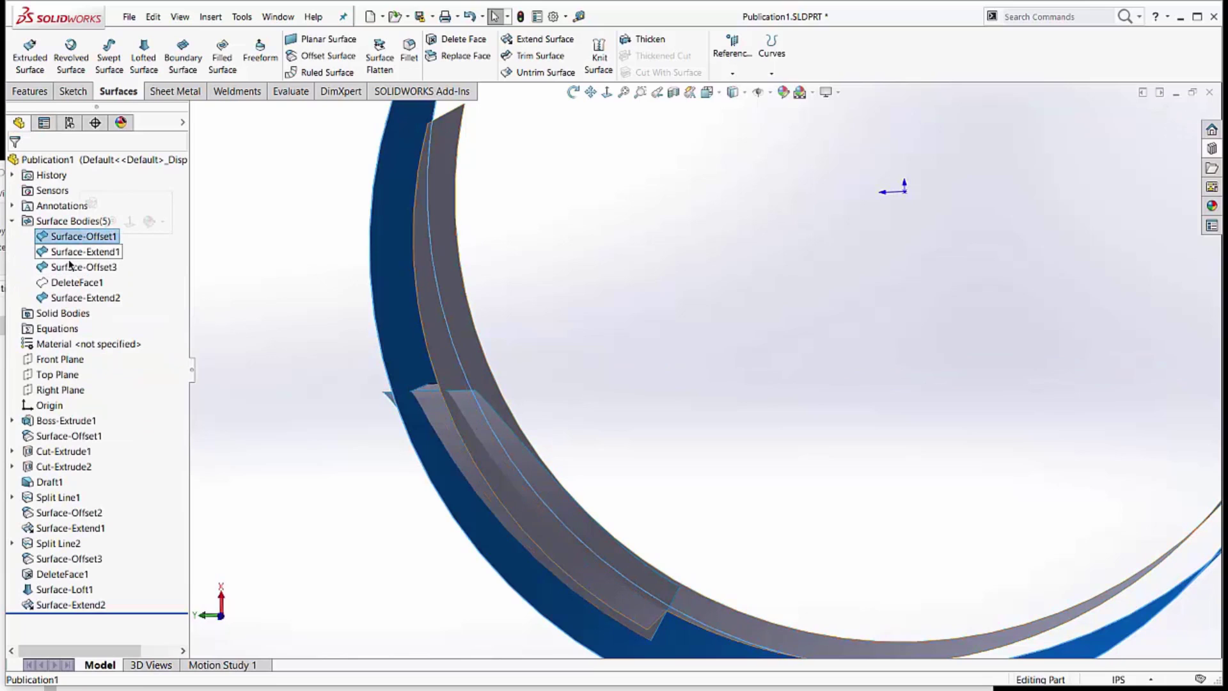
pyautogui.keyDown('ctrl'); pyautogui.click(69, 252); pyautogui.keyUp('ctrl')
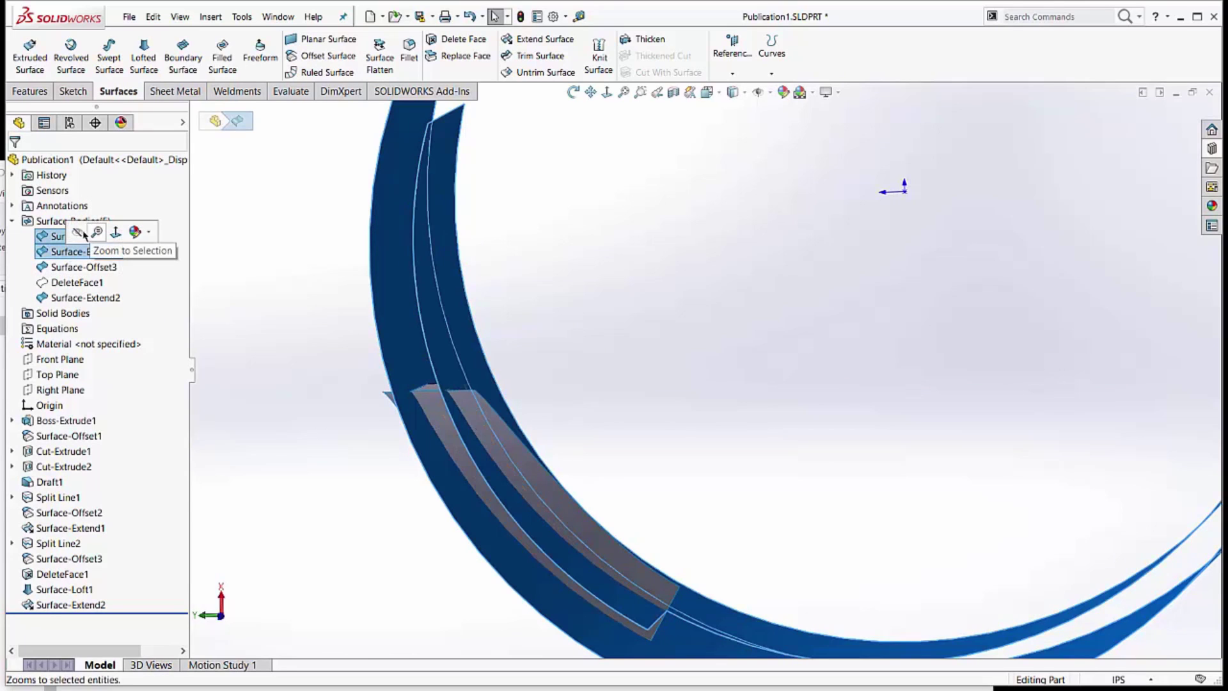
pyautogui.click(78, 233)
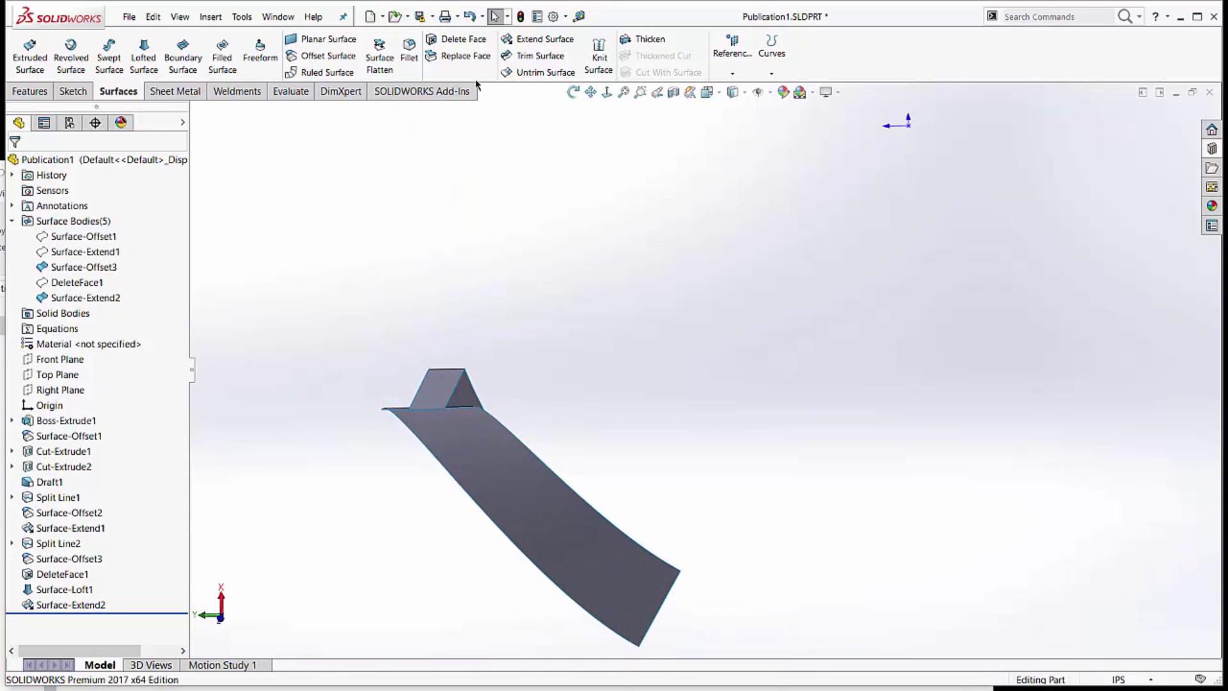
# Extend the long side edges of the Surface-Offset3 and Surface-Extend2 bodies by 0.100 in, using the Same surface extension type
pyautogui.click(531, 43)
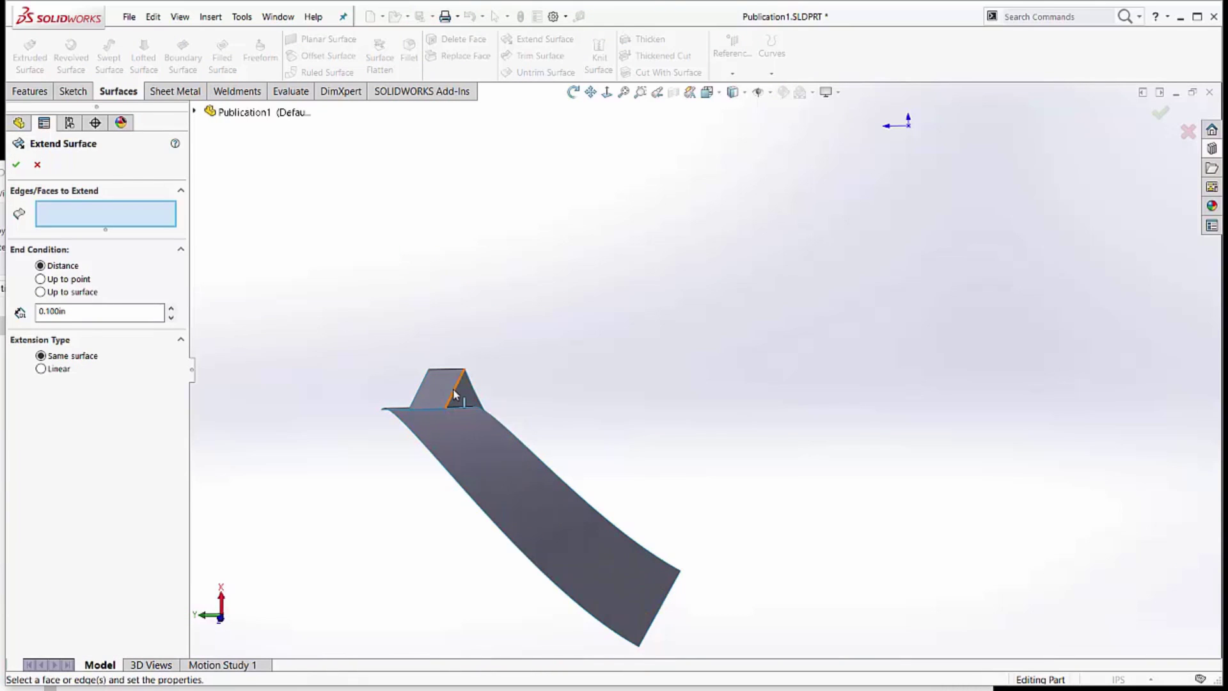
pyautogui.click(473, 392)
pyautogui.click(486, 395)
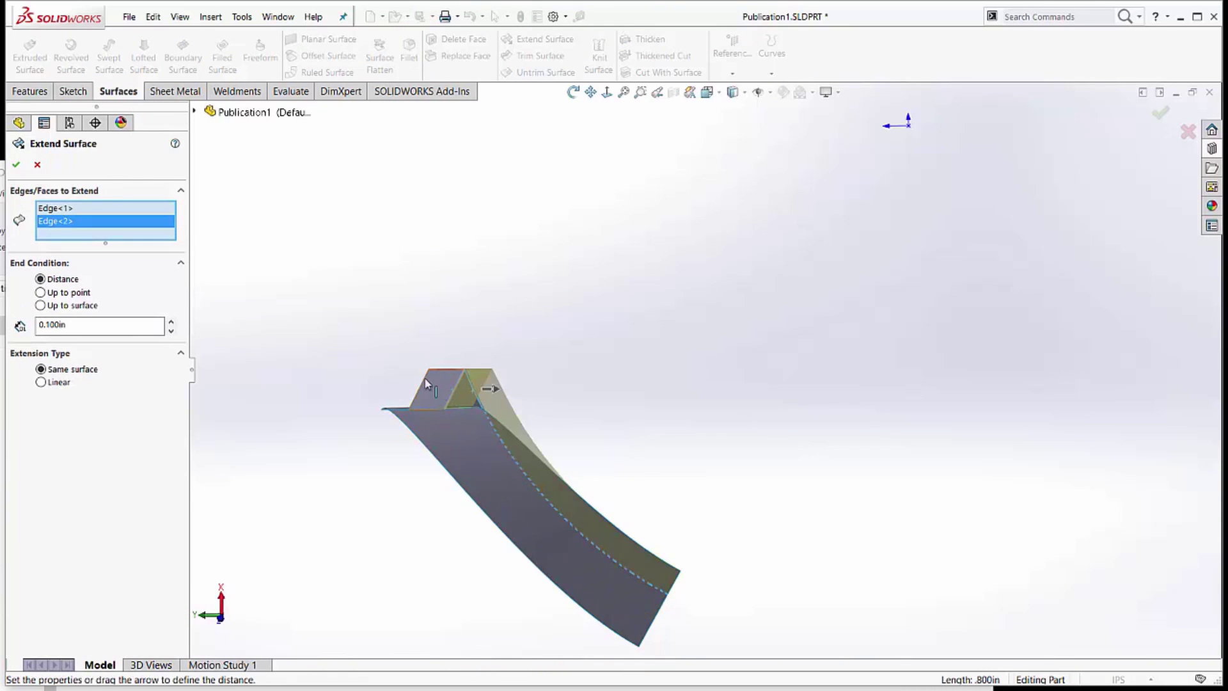
pyautogui.moveTo(486, 395); pyautogui.dragTo(422, 423, button='middle')
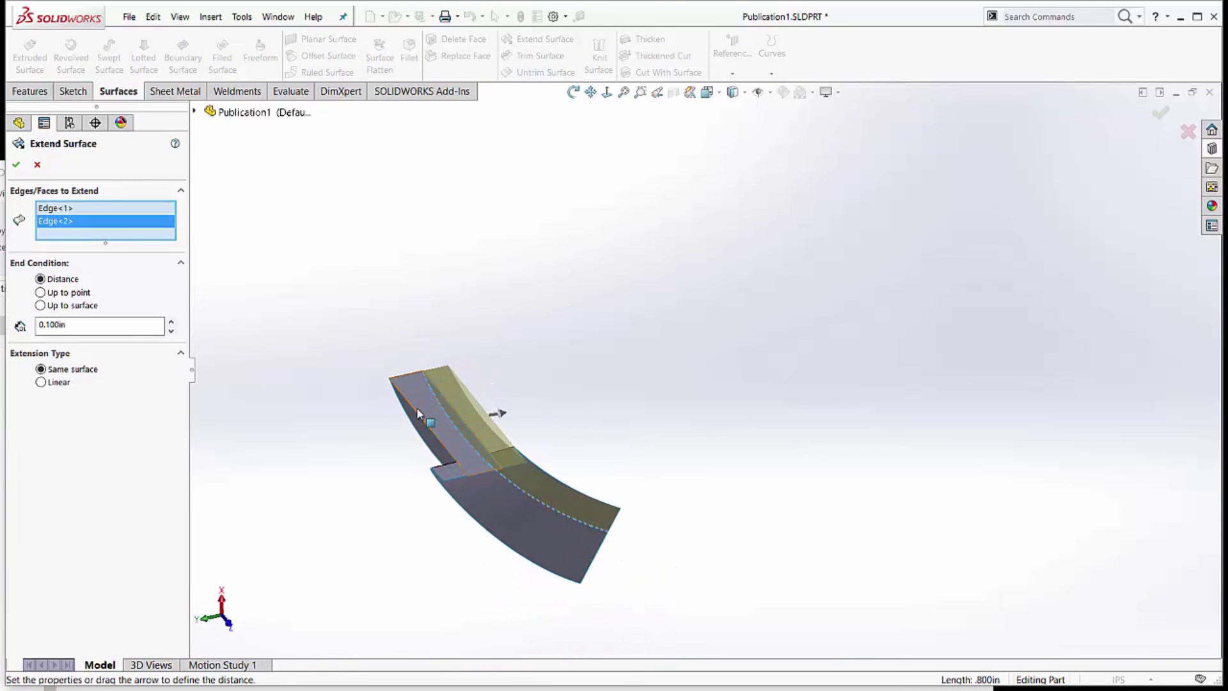
pyautogui.click(413, 409)
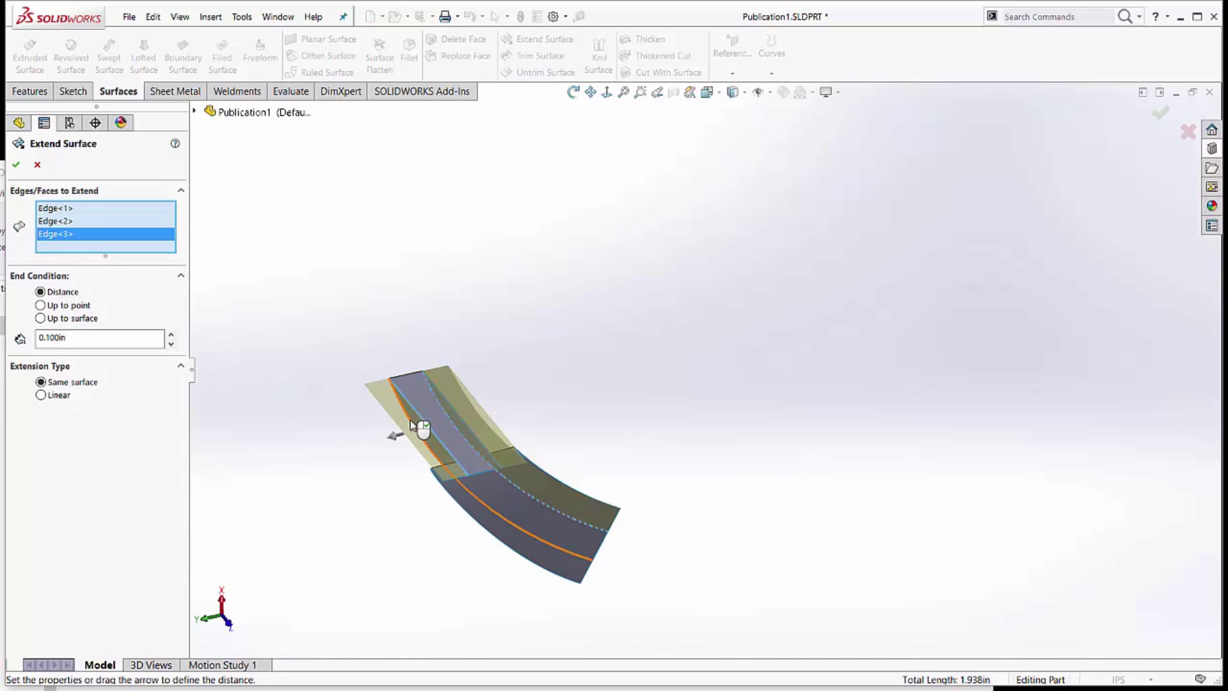
pyautogui.click(409, 422)
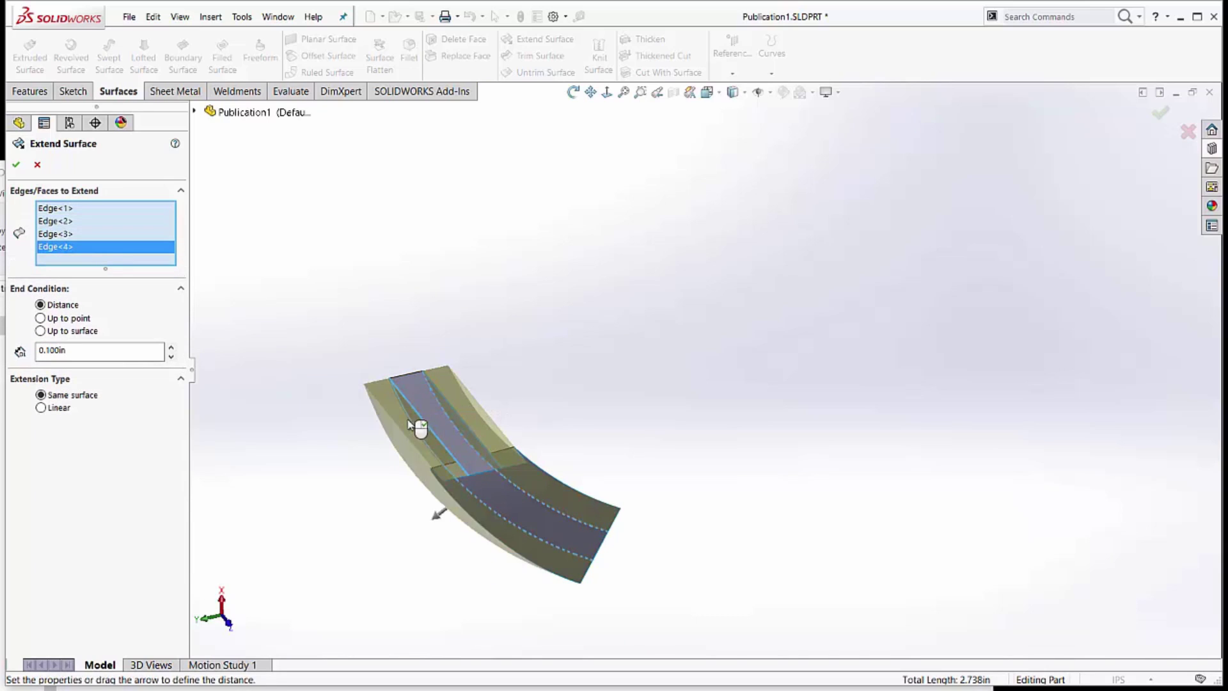
pyautogui.click(14, 168)
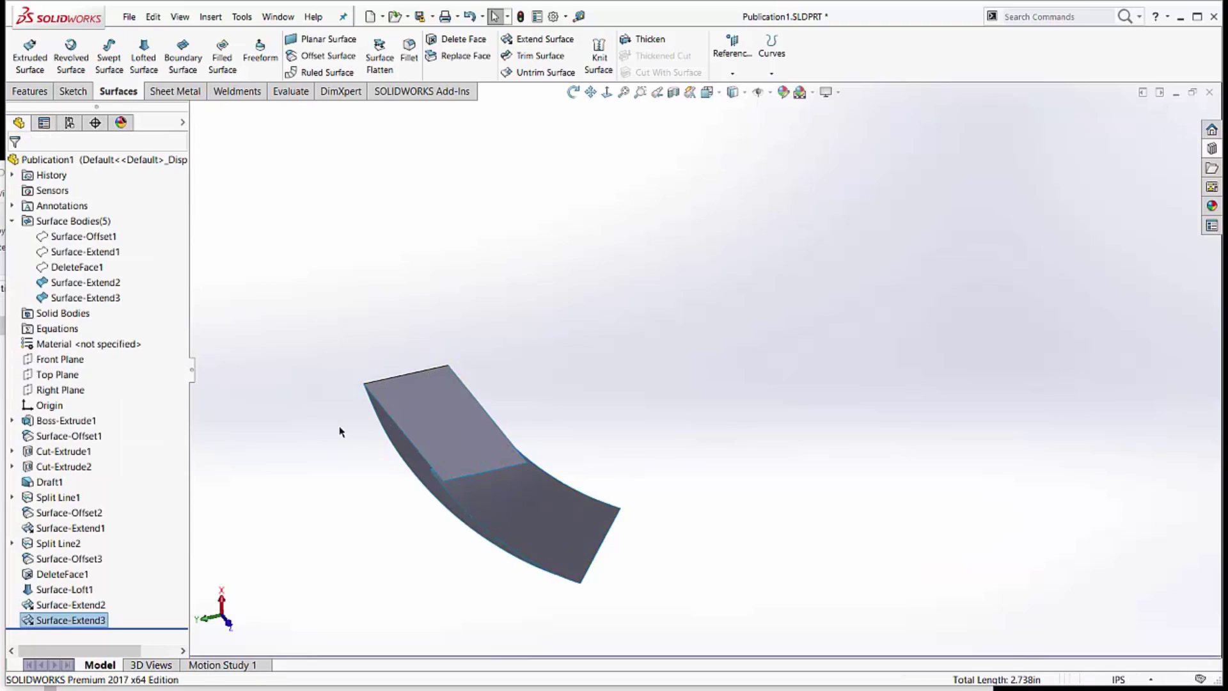
# Show the Surface-Offset1 and Surface-Extend1 surface bodies
pyautogui.moveTo(339, 431); pyautogui.dragTo(409, 185, button='middle')
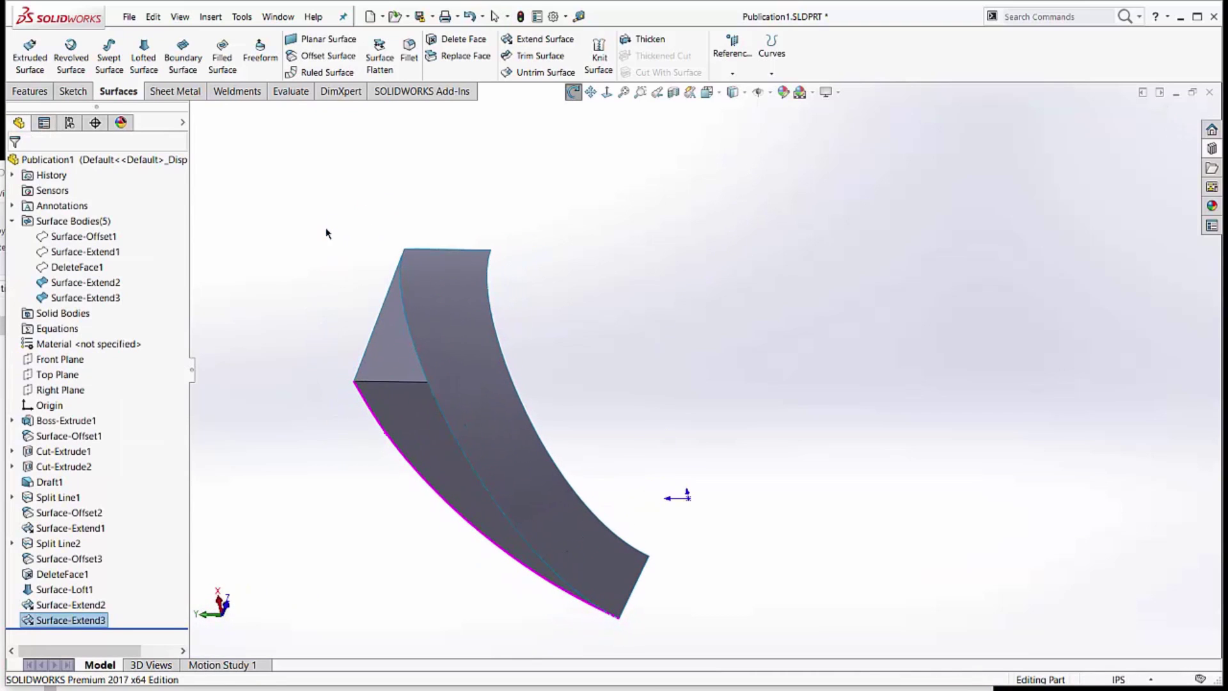
pyautogui.click(57, 237)
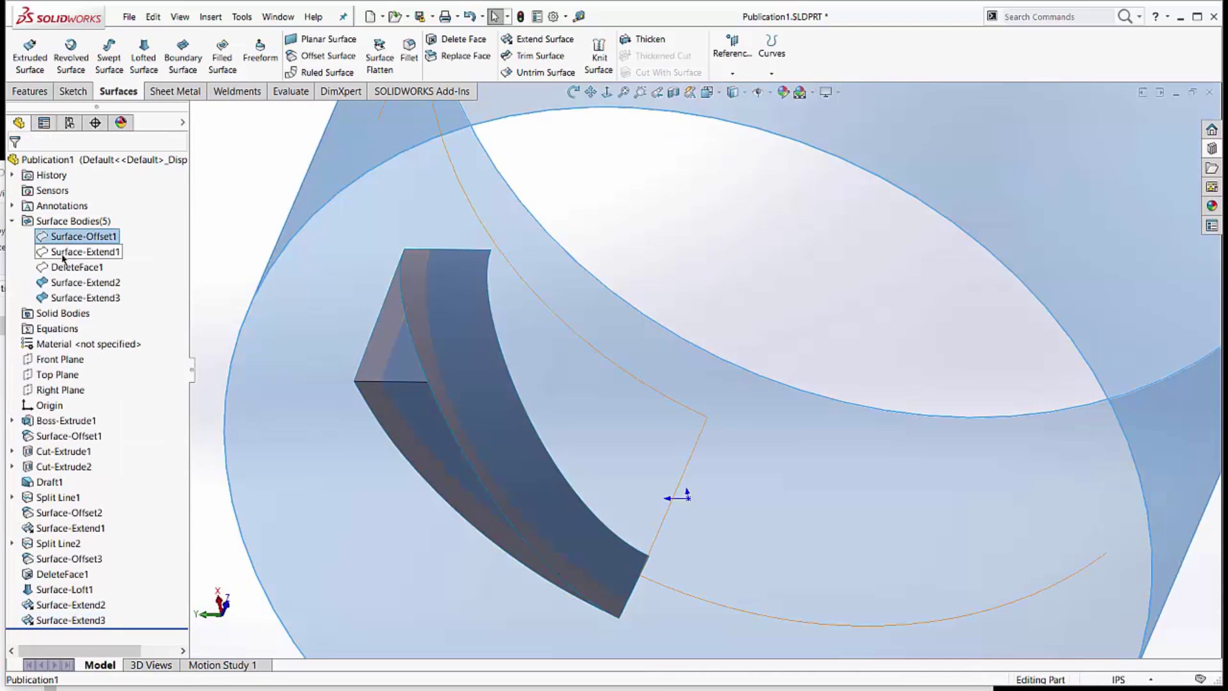
pyautogui.keyDown('shift'); pyautogui.click(65, 267); pyautogui.keyUp('shift')
pyautogui.click(75, 235)
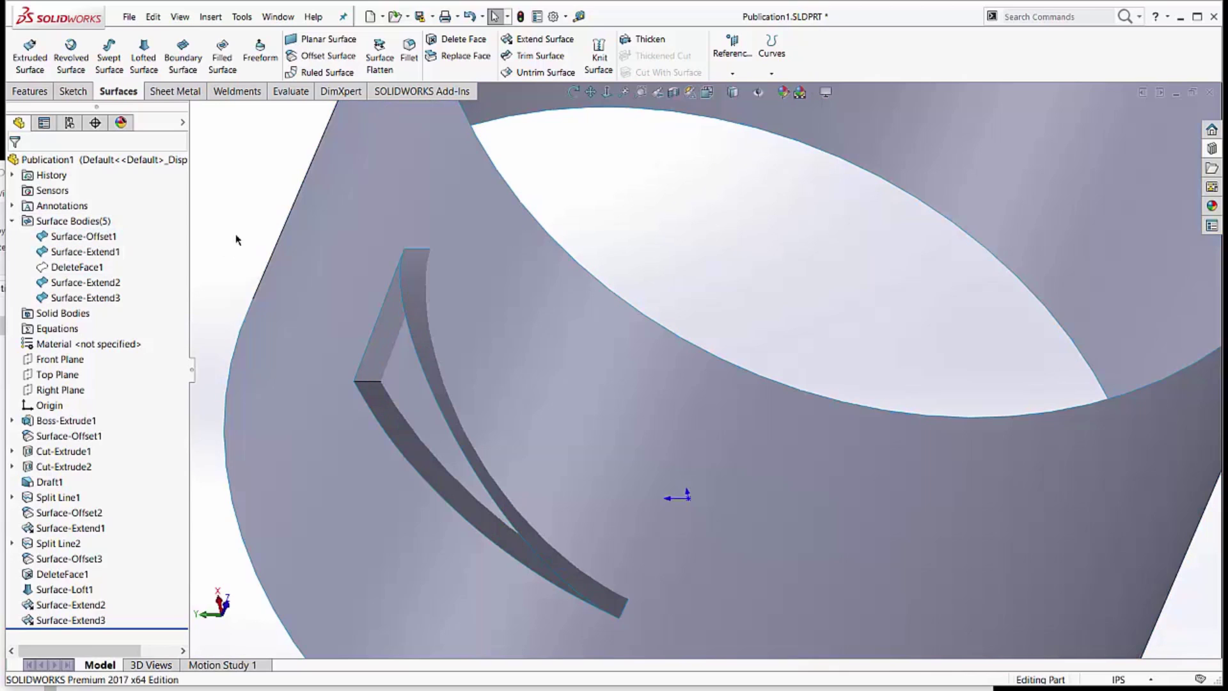
# Knit the Surface-Extend2 and Surface-Extend3 bodies into one surface
pyautogui.click(599, 51)
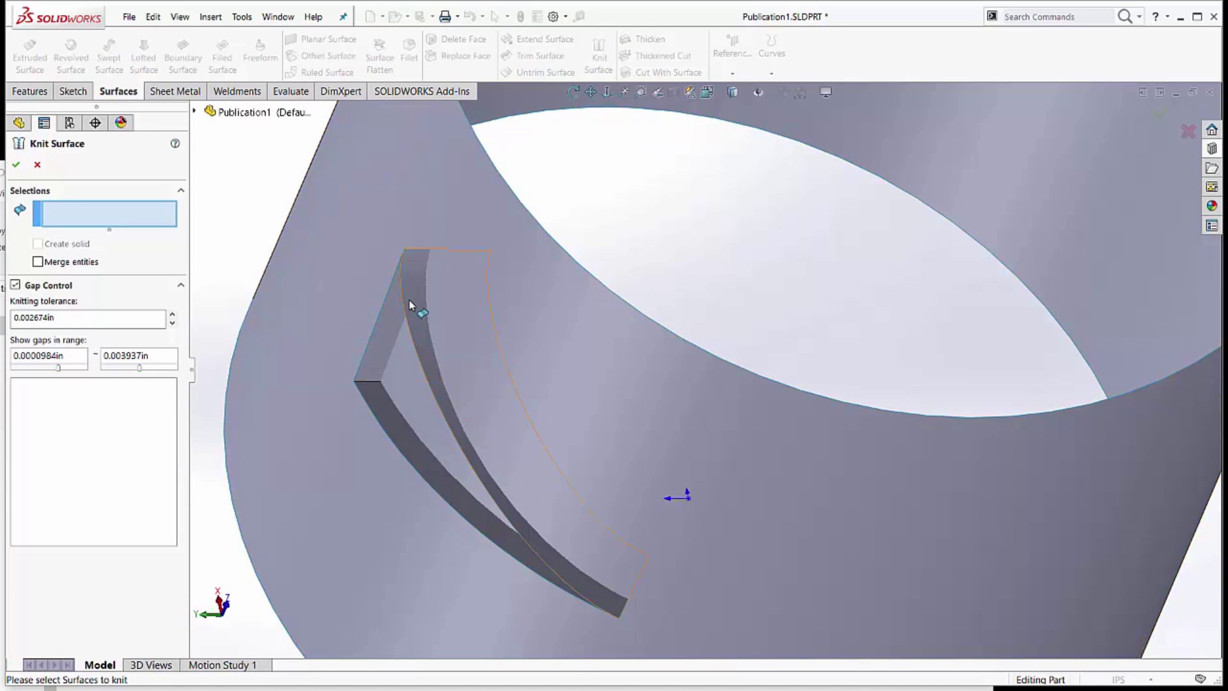
pyautogui.click(392, 318)
pyautogui.click(378, 390)
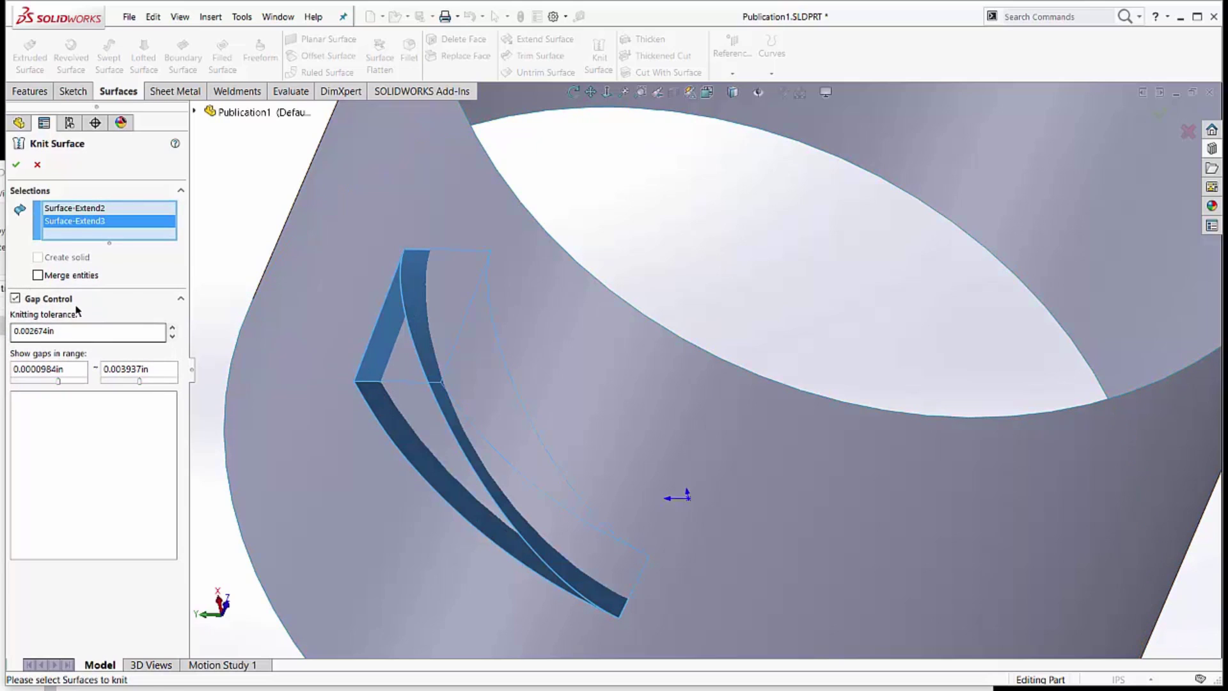
pyautogui.click(17, 166)
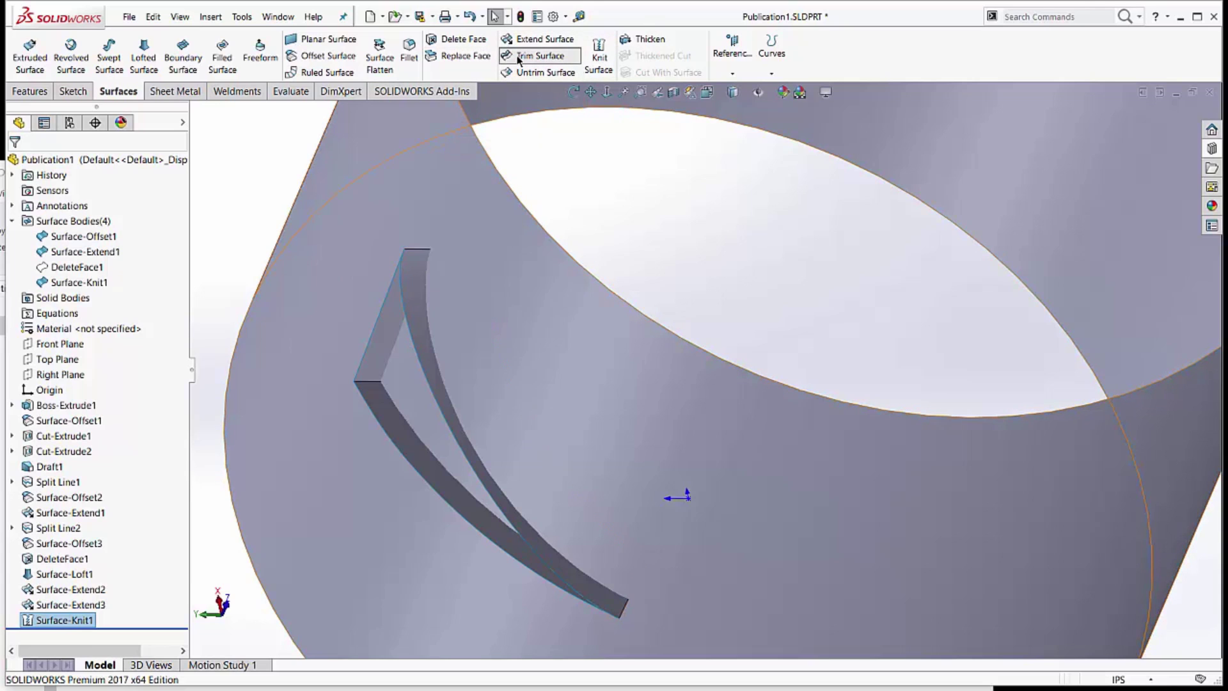
# Try a standard trim with Surface-Knit1 as the trim tool, keeping the enclosed pieces of Surface-Offset1 and Surface-Extend1
pyautogui.click(540, 55)
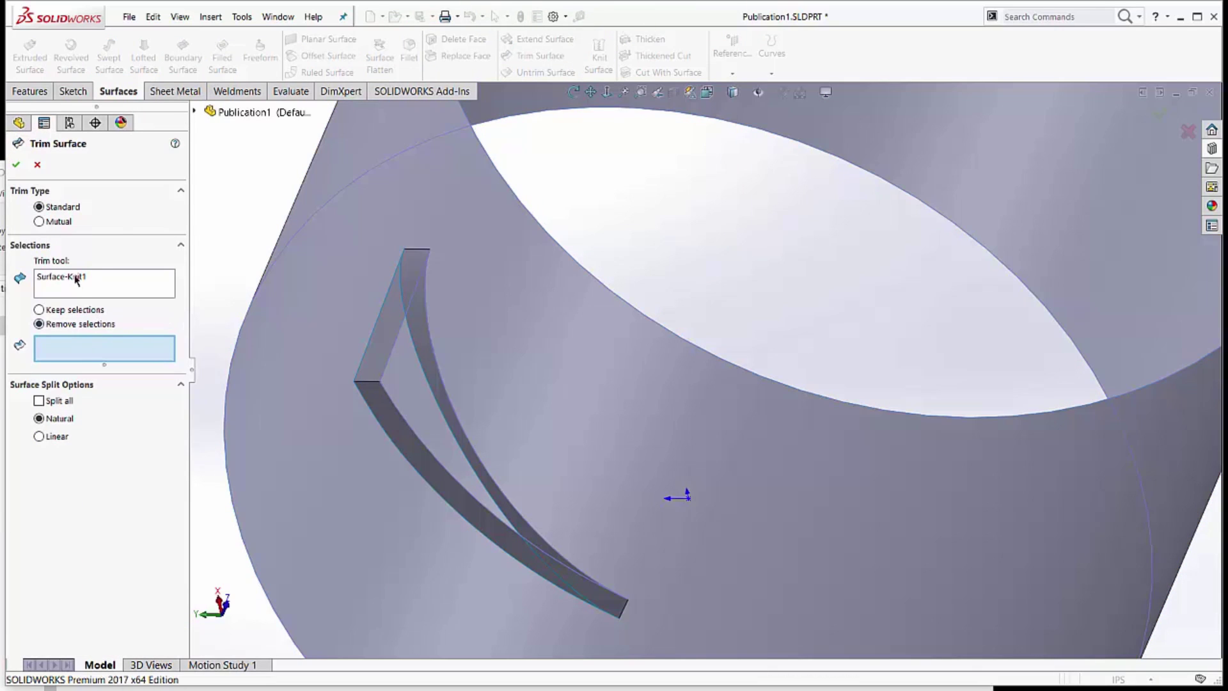
pyautogui.click(75, 279)
pyautogui.press('Delete')
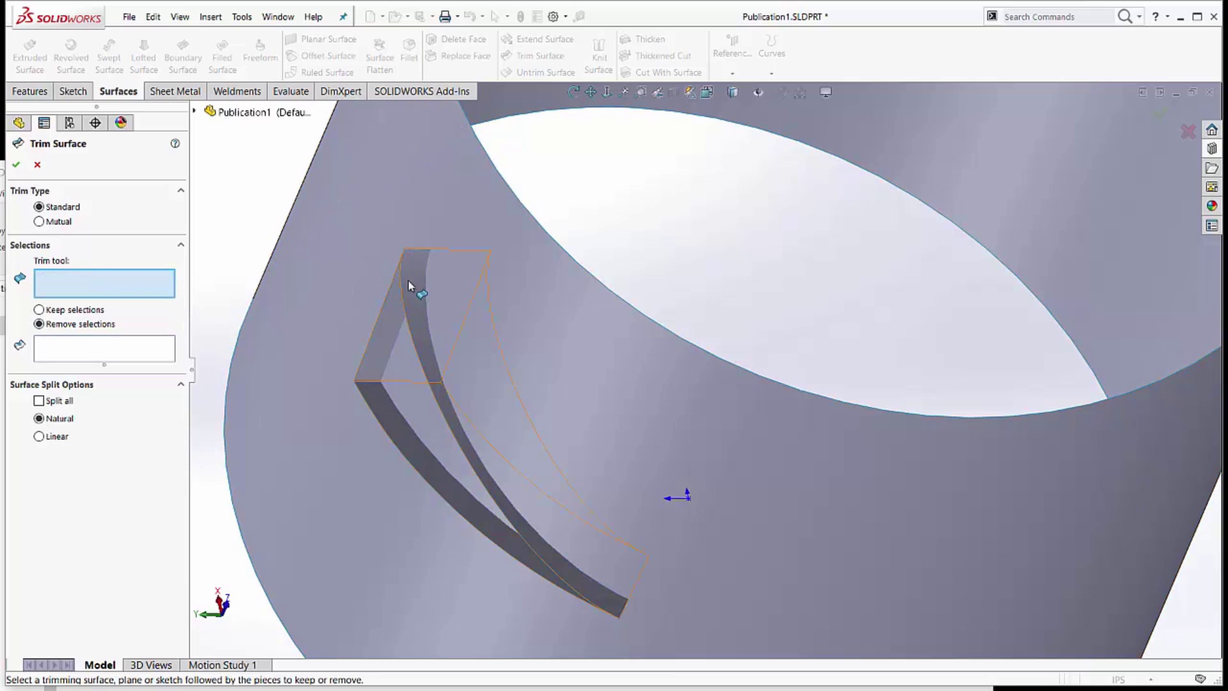
pyautogui.click(409, 282)
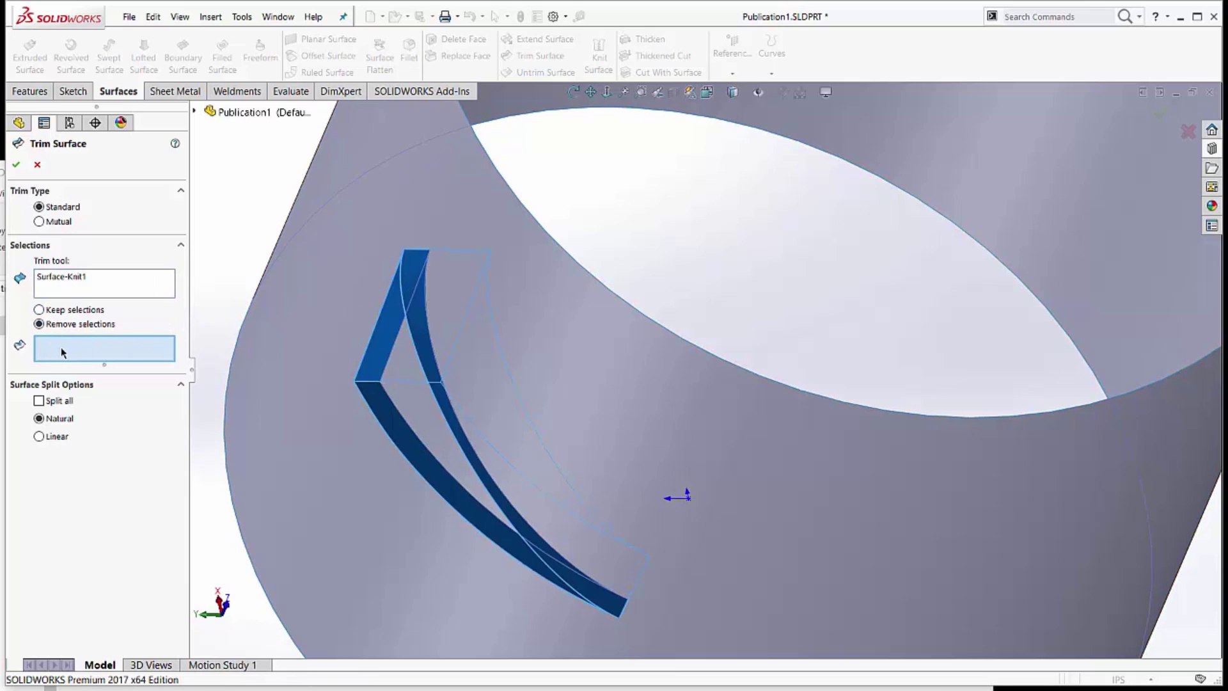
pyautogui.click(55, 314)
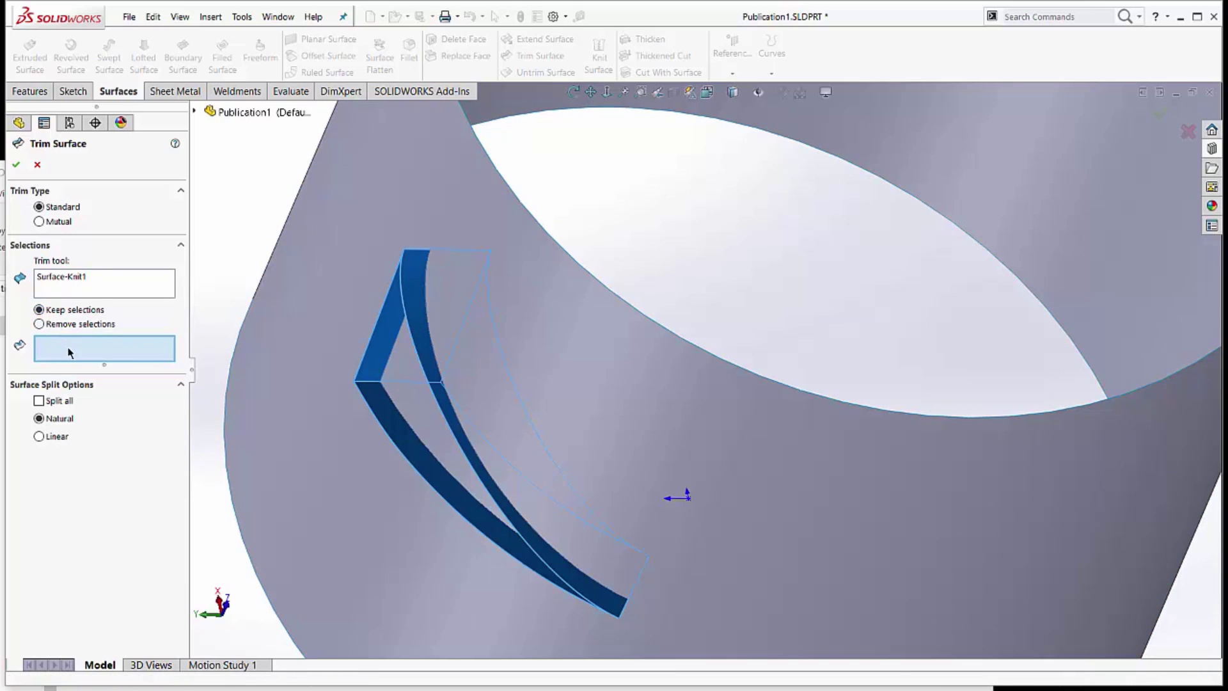
pyautogui.click(416, 371)
pyautogui.moveTo(549, 332); pyautogui.dragTo(668, 304, button='middle')
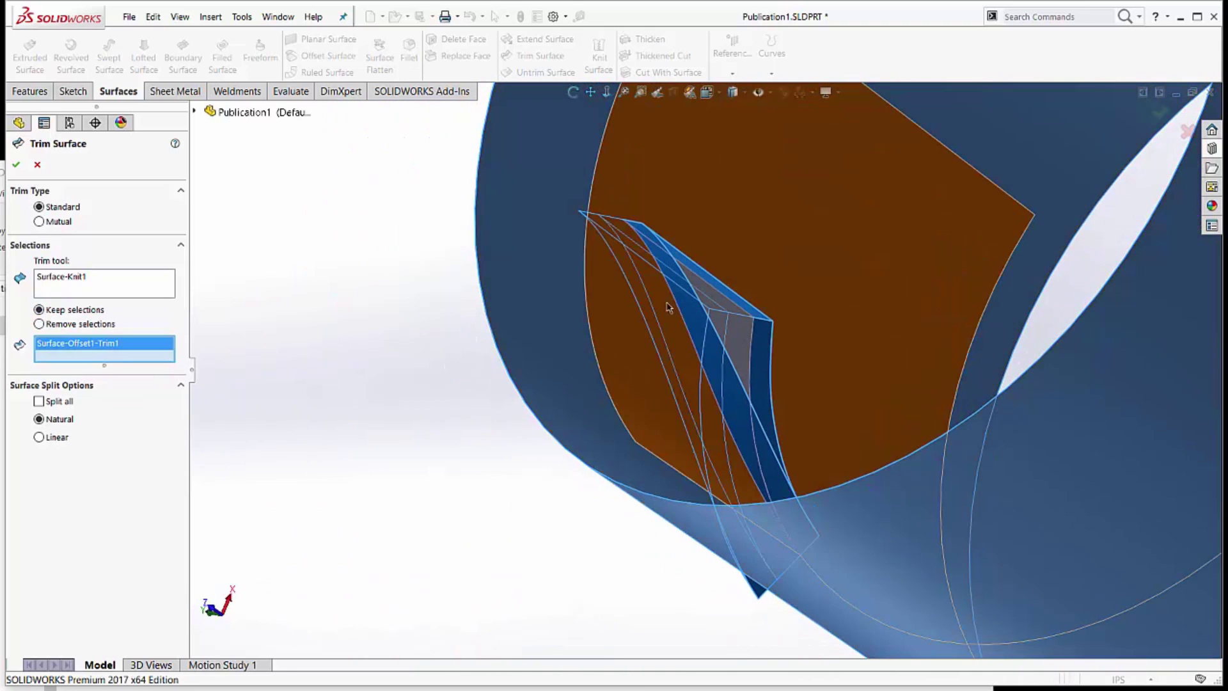
pyautogui.click(719, 327)
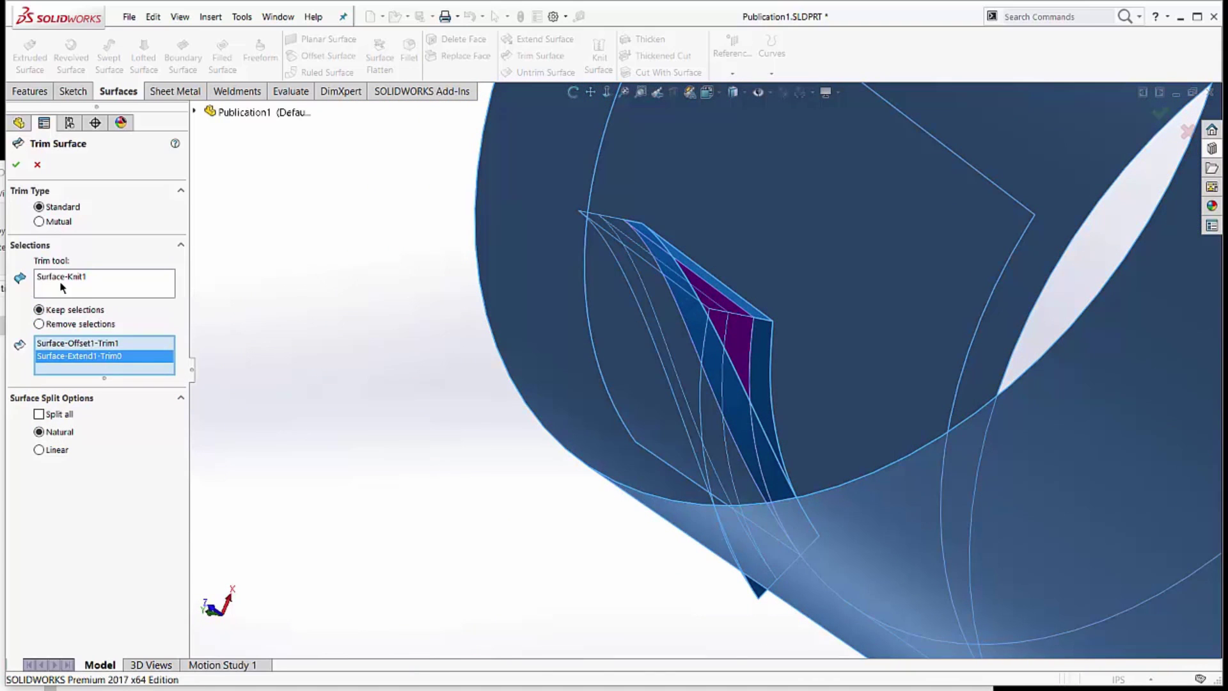
# Try Surface-Offset1 as the trim tool in place of Surface-Knit1, and clear the trim tool selection
pyautogui.click(63, 287)
pyautogui.moveTo(589, 264)
pyautogui.mouseDown(button='middle')
pyautogui.moveTo(578, 247)
pyautogui.moveTo(568, 262)
pyautogui.mouseUp(button='middle')
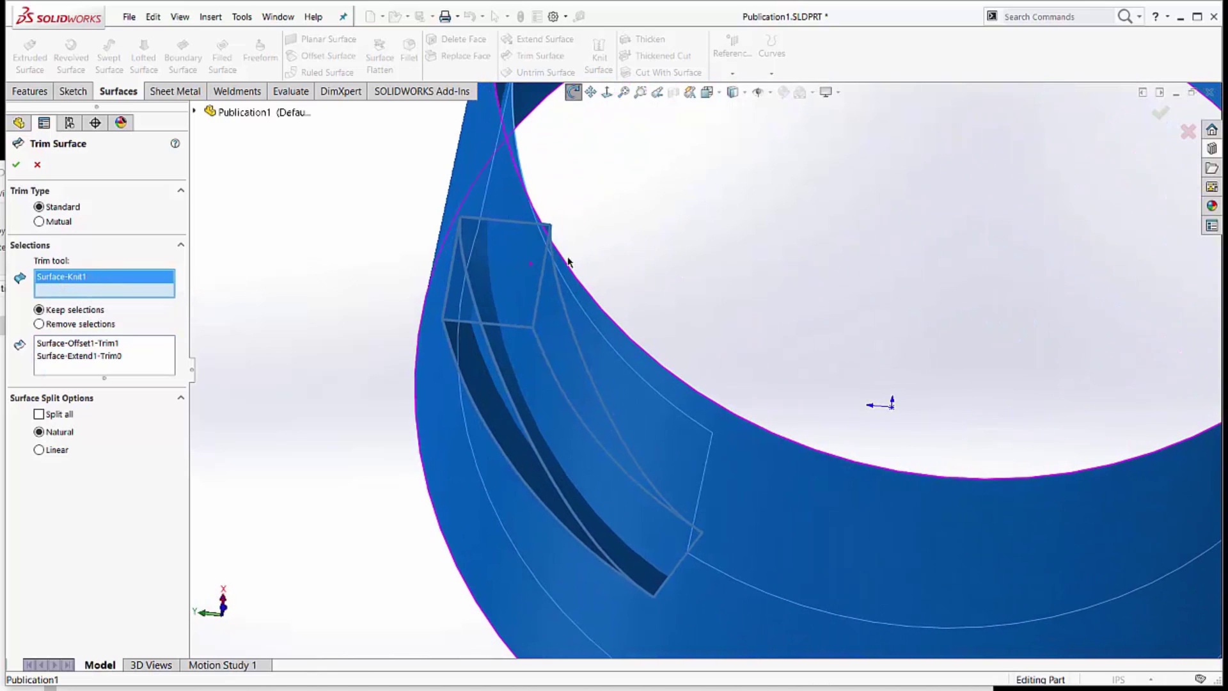
pyautogui.click(493, 189)
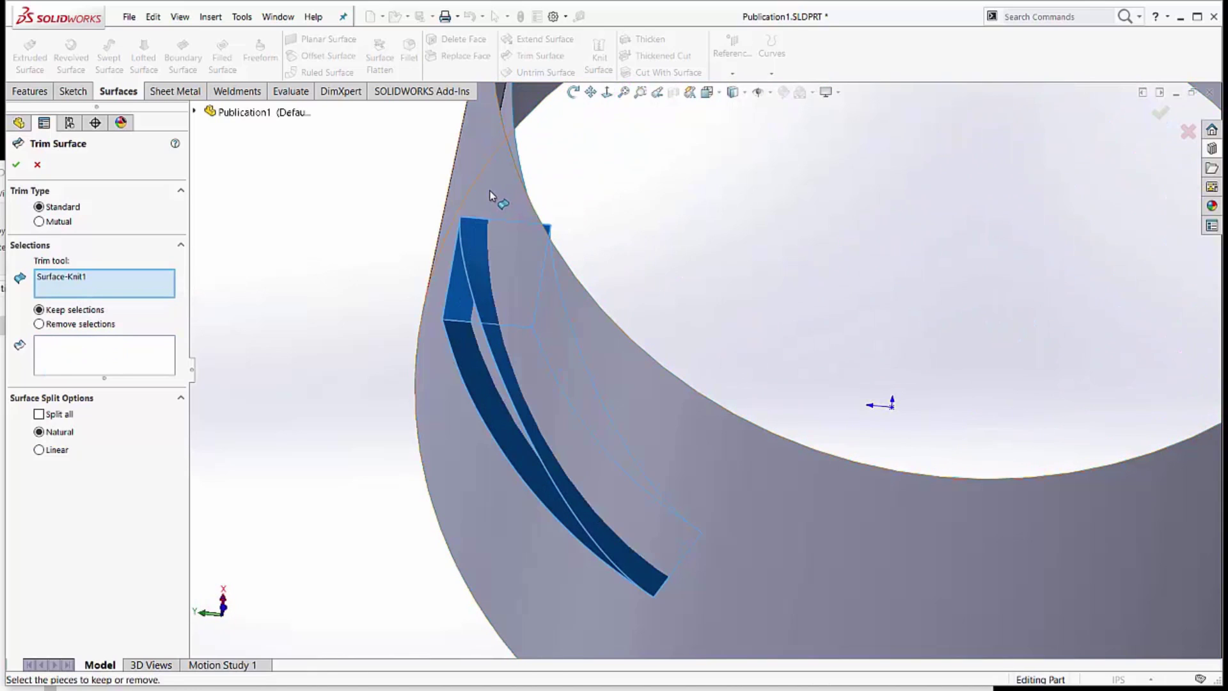
pyautogui.click(490, 195)
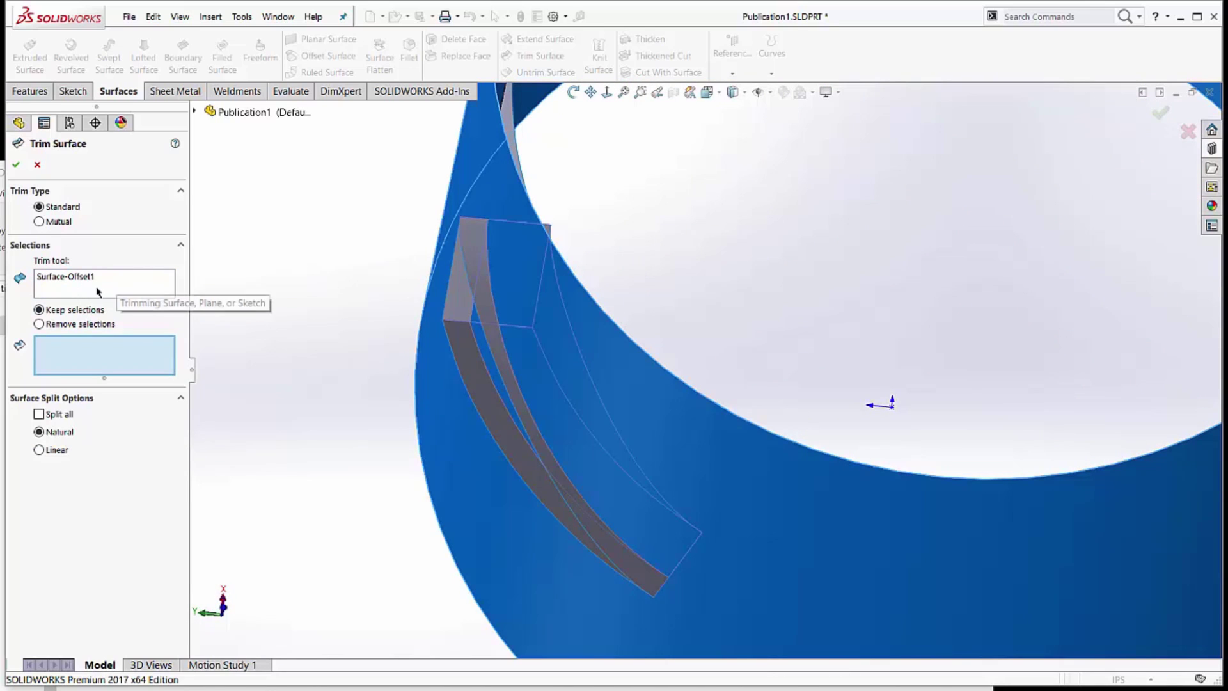
pyautogui.click(195, 113)
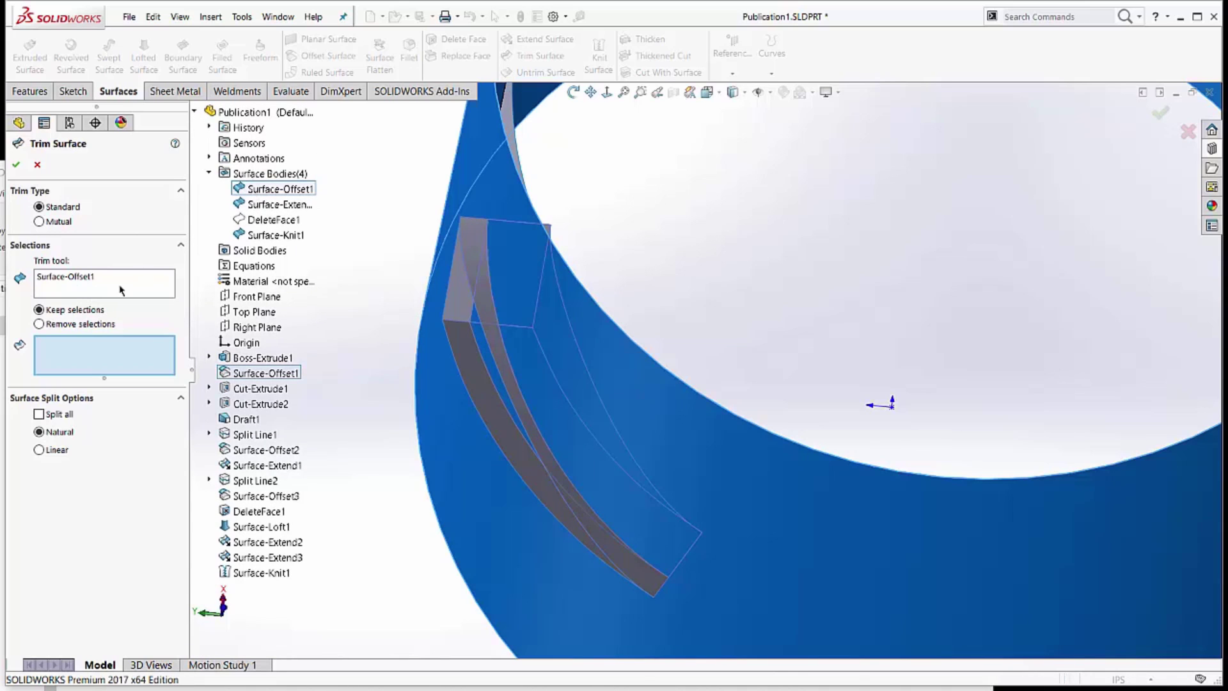
pyautogui.click(254, 190)
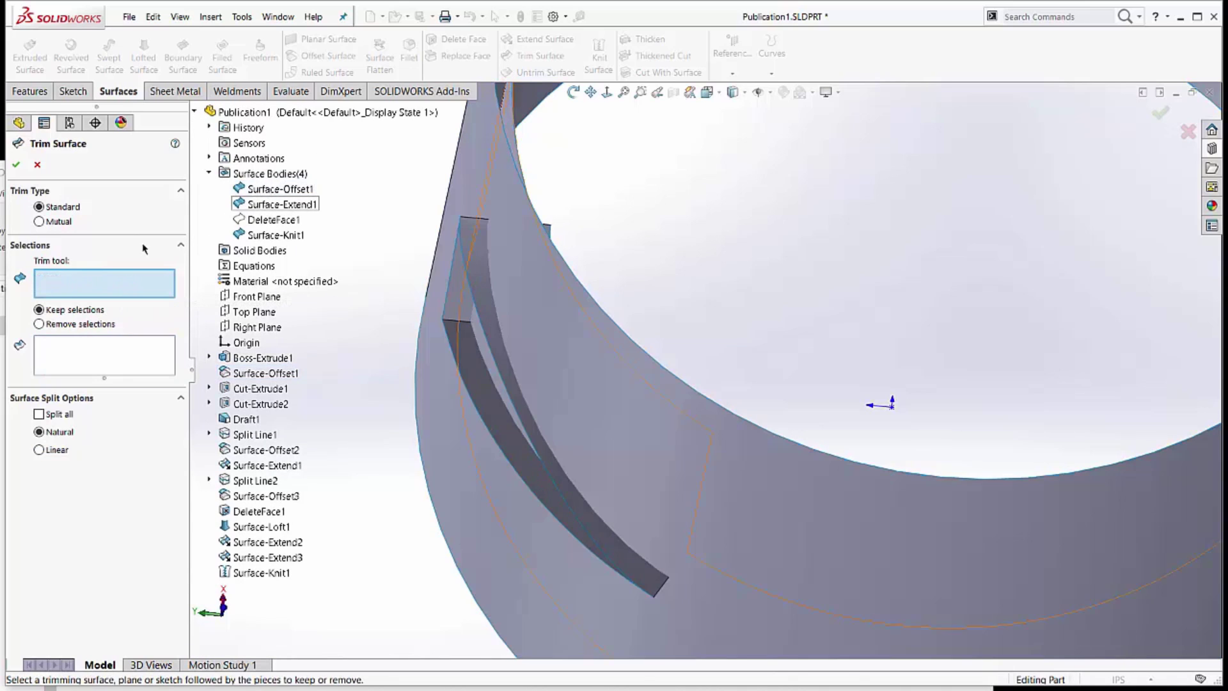
# Set up a mutual trim between the Surface-Offset1, Surface-Extend1 and Surface-Knit1 bodies
pyautogui.click(40, 221)
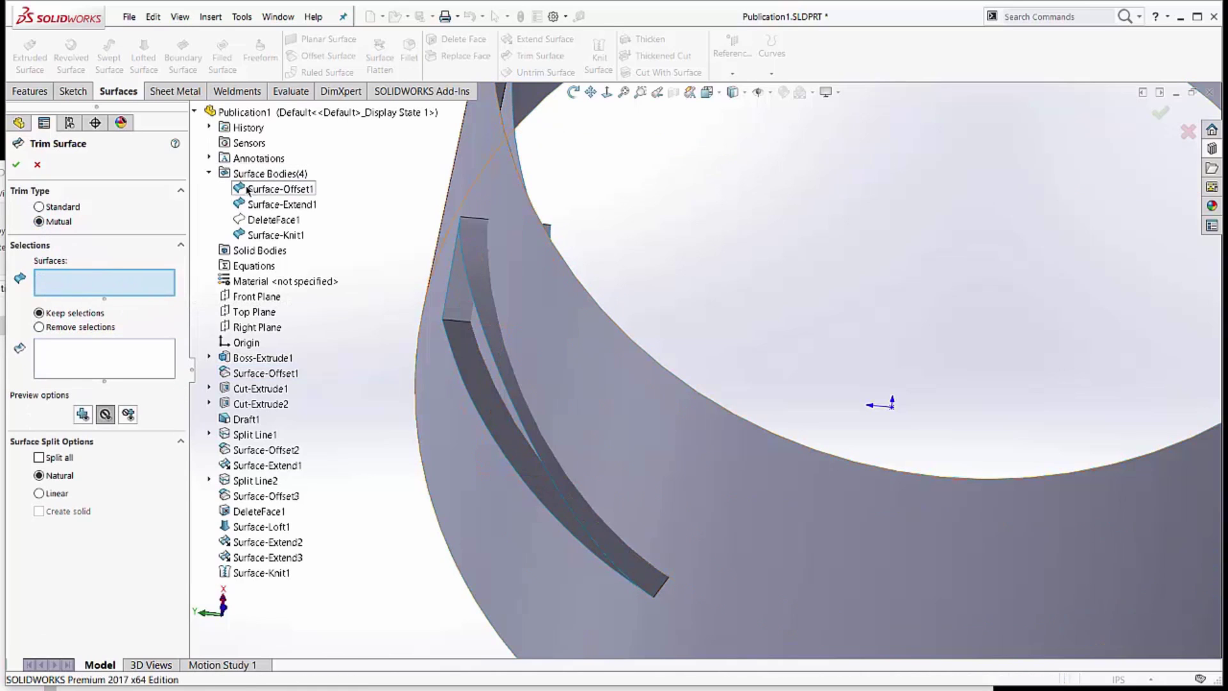
pyautogui.click(250, 190)
pyautogui.click(252, 204)
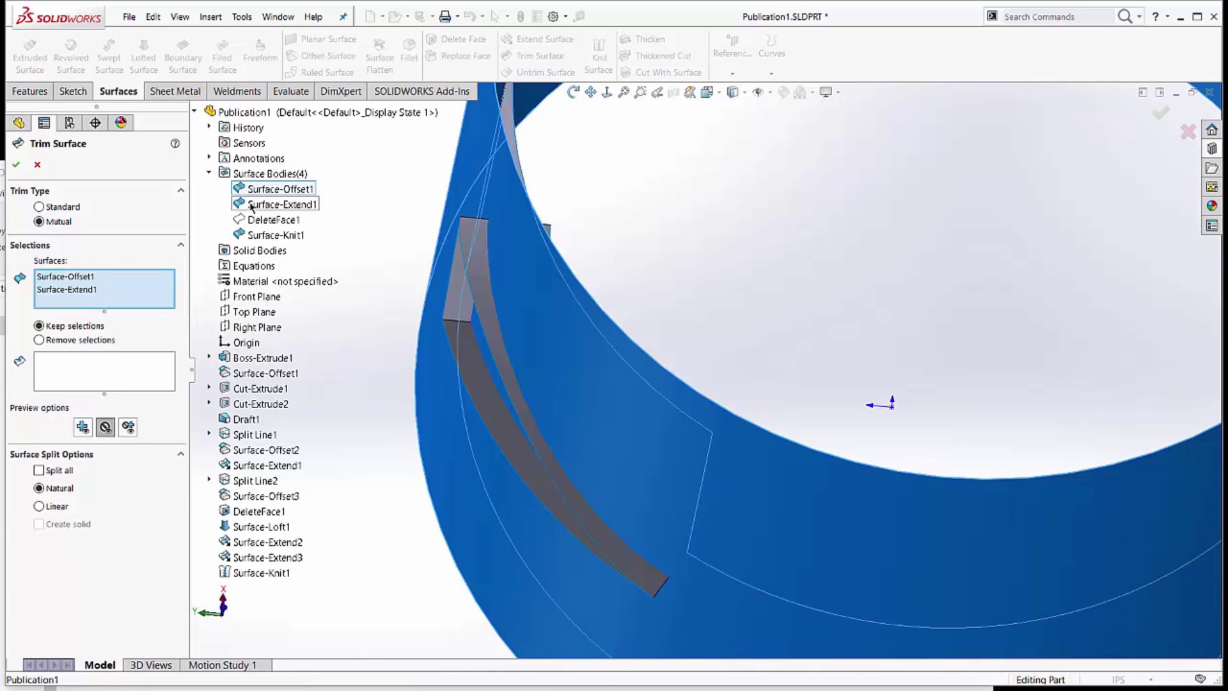
pyautogui.click(261, 238)
pyautogui.click(96, 396)
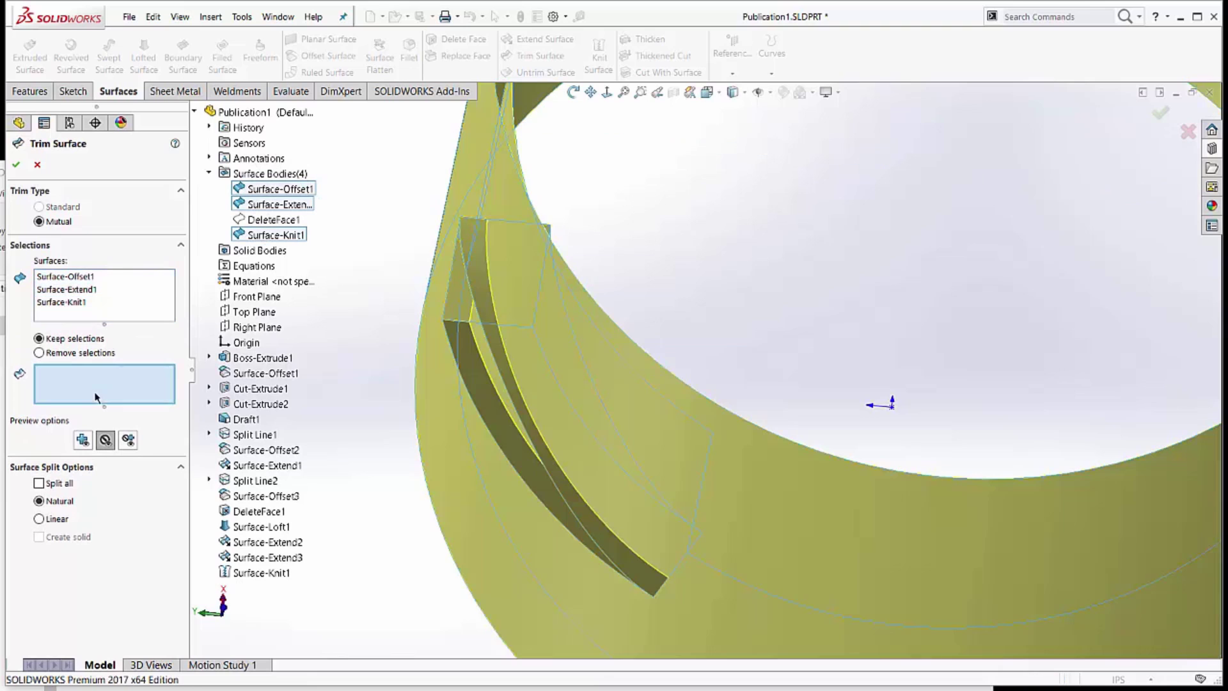
# Keep the enclosed pieces of Surface-Offset1, Surface-Knit1 and Surface-Extend1, preview only the kept surfaces, and complete the mutual trim
pyautogui.moveTo(431, 365); pyautogui.dragTo(608, 281, button='middle')
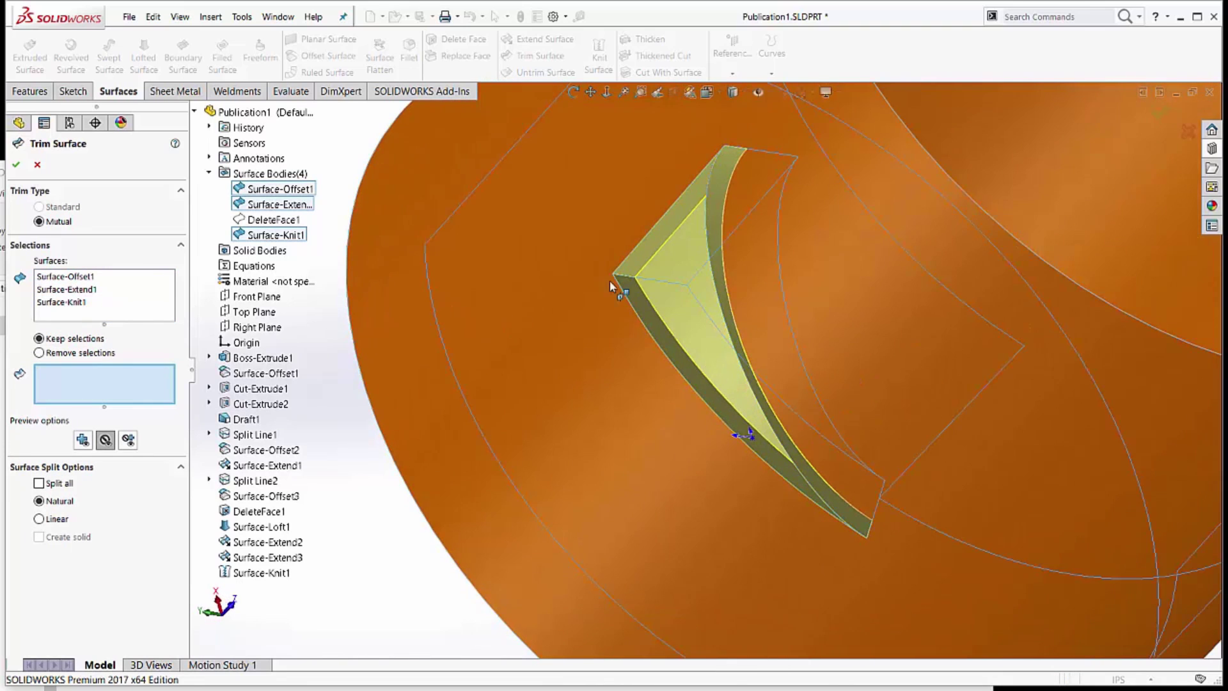
pyautogui.click(686, 286)
pyautogui.moveTo(672, 312); pyautogui.dragTo(641, 366, button='middle')
pyautogui.click(713, 252)
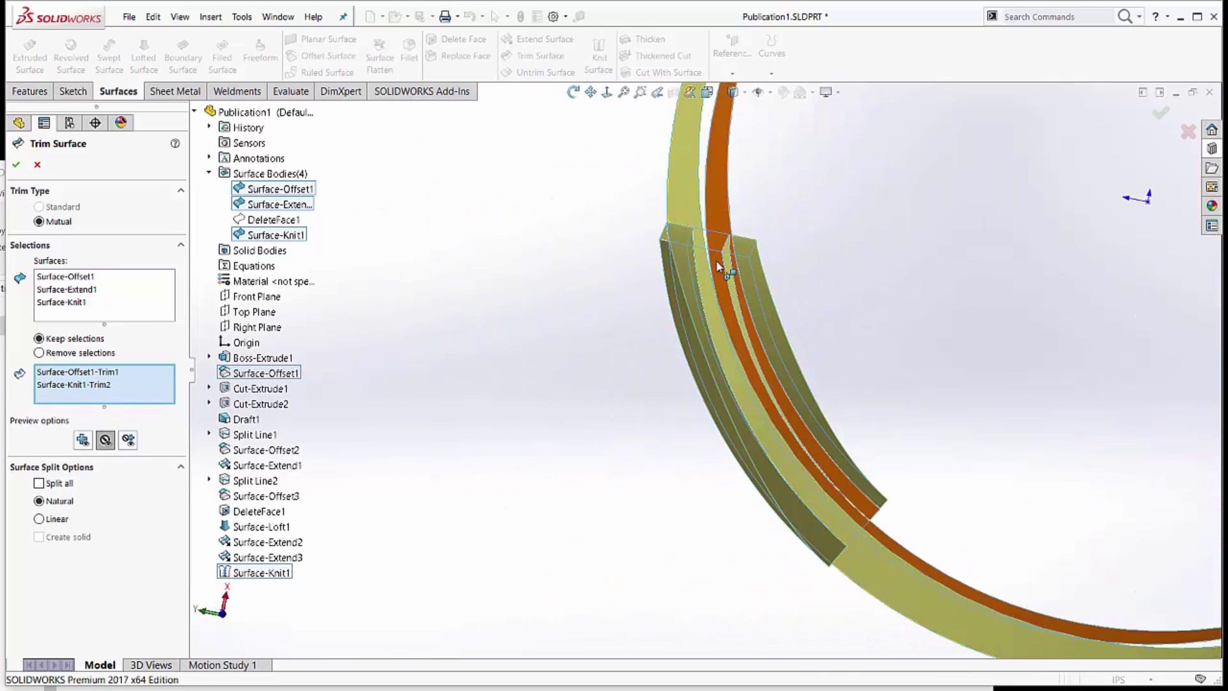
pyautogui.moveTo(668, 285); pyautogui.dragTo(642, 290, button='middle')
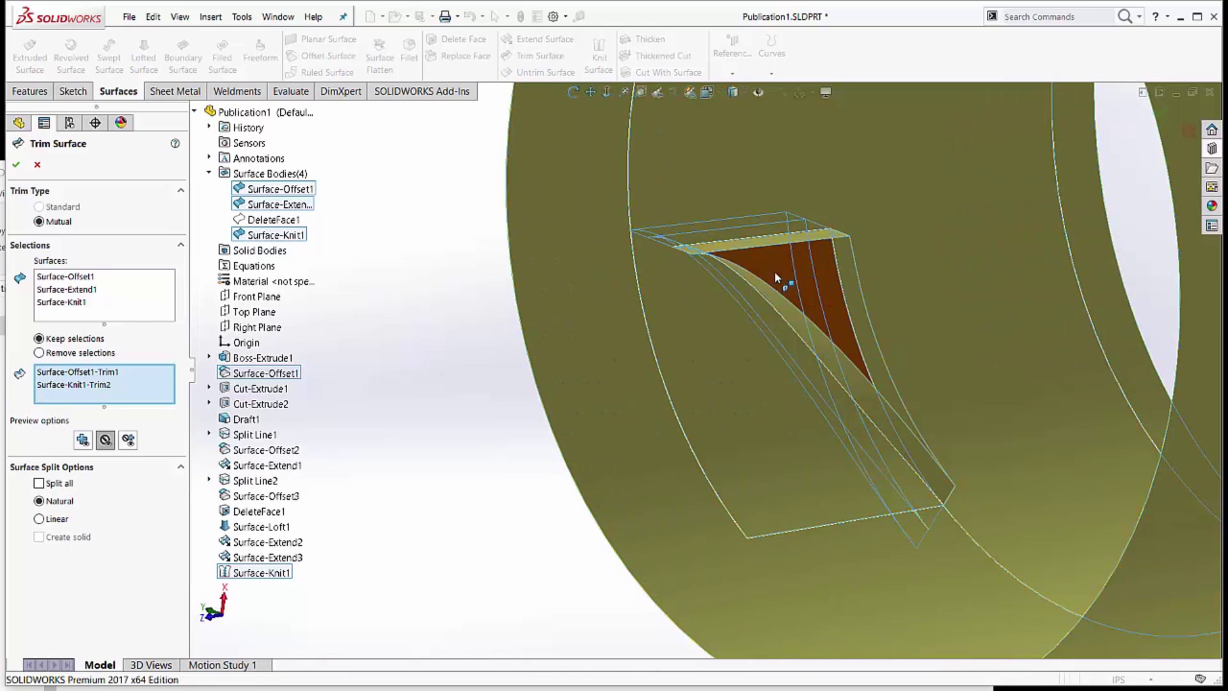
pyautogui.click(774, 271)
pyautogui.moveTo(773, 272); pyautogui.dragTo(635, 277, button='middle')
pyautogui.keyDown('ctrl'); pyautogui.moveTo(576, 323); pyautogui.dragTo(562, 257, button='middle'); pyautogui.keyUp('ctrl')
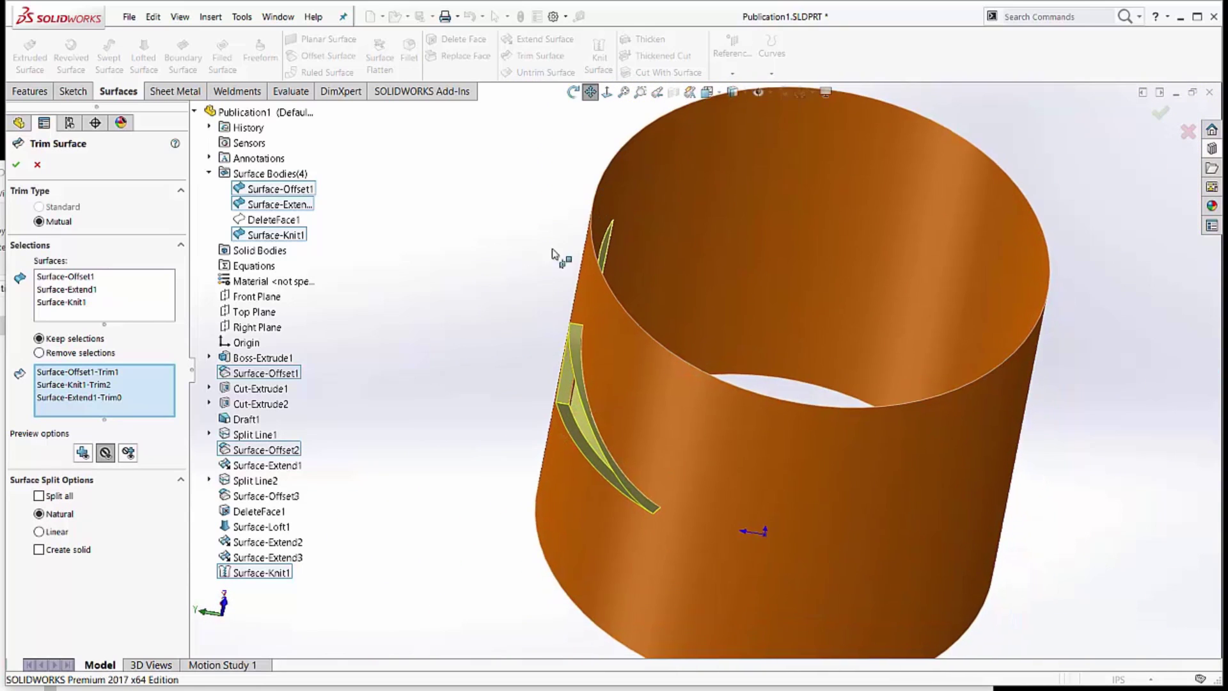
pyautogui.click(83, 453)
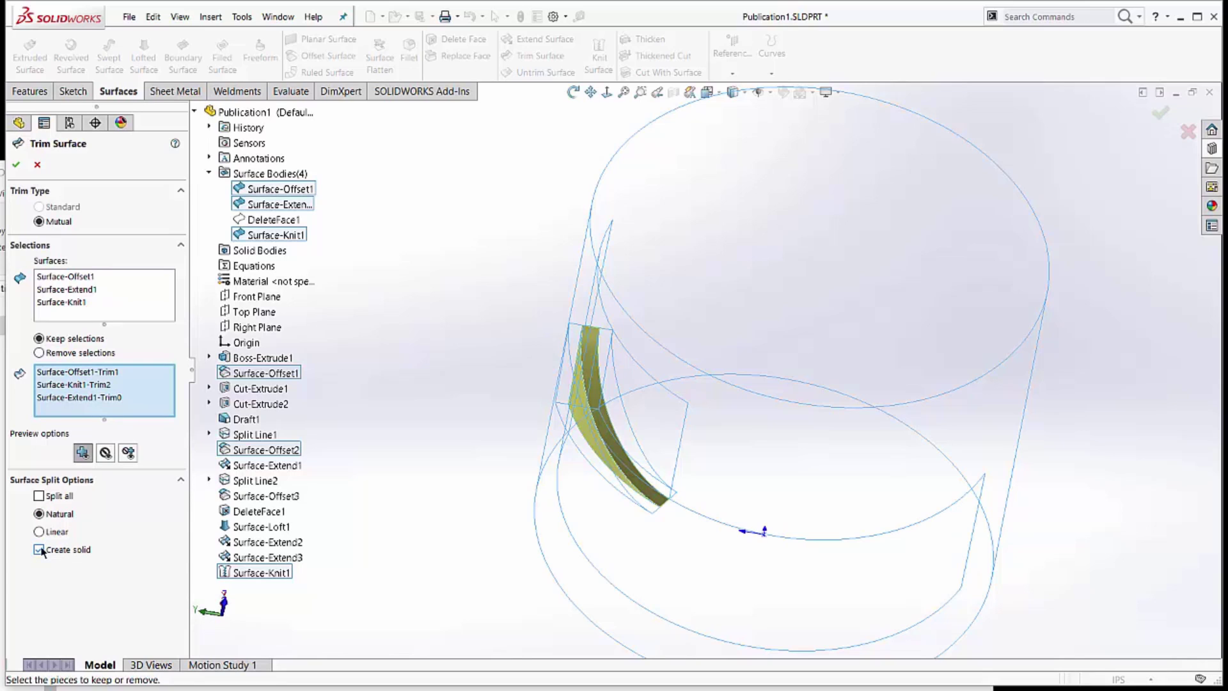
pyautogui.click(16, 165)
# Compare the trimmed transition with the DeleteFace1 body by switching which of the two surface bodies is visible, ending with only Surface-Trim1 shown
pyautogui.moveTo(644, 450); pyautogui.dragTo(787, 374, button='middle')
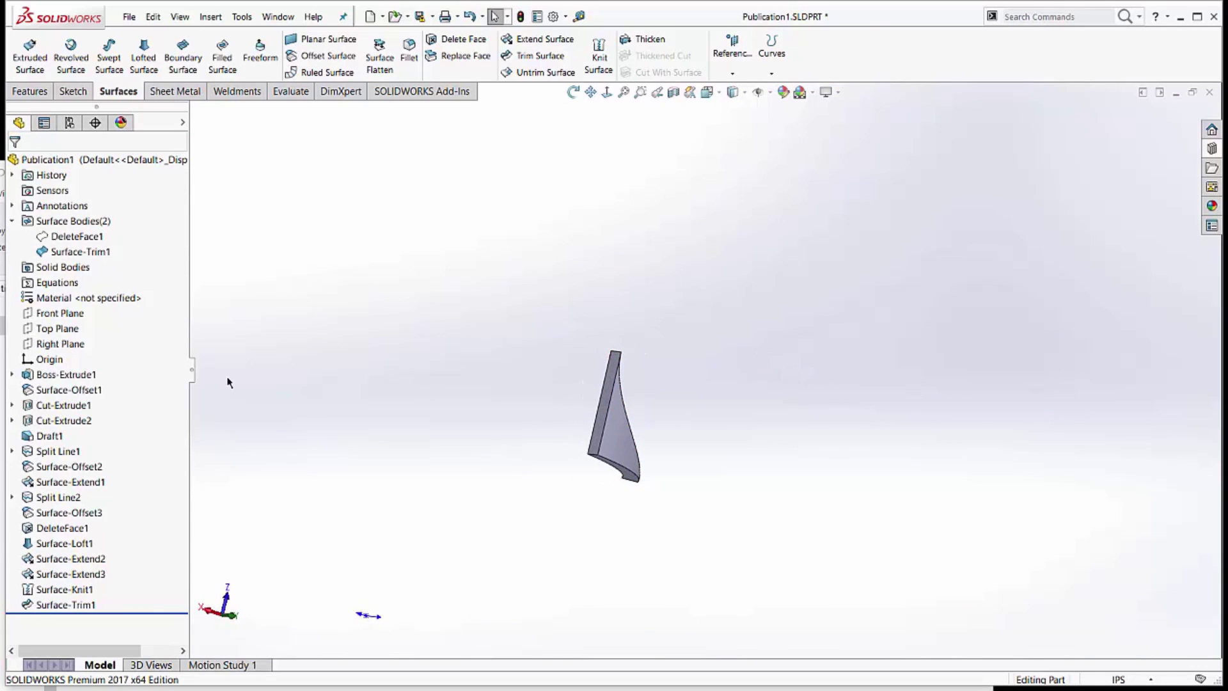
pyautogui.click(51, 237)
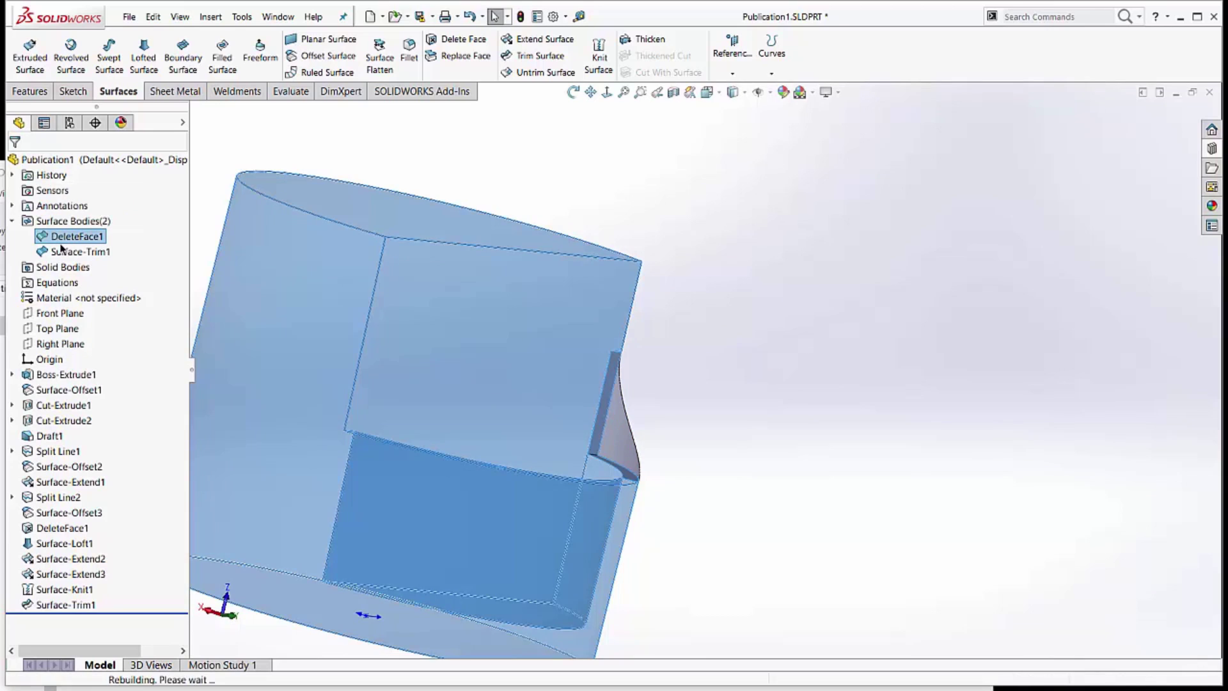
pyautogui.click(71, 234)
pyautogui.click(68, 235)
pyautogui.moveTo(627, 419); pyautogui.dragTo(468, 493, button='middle')
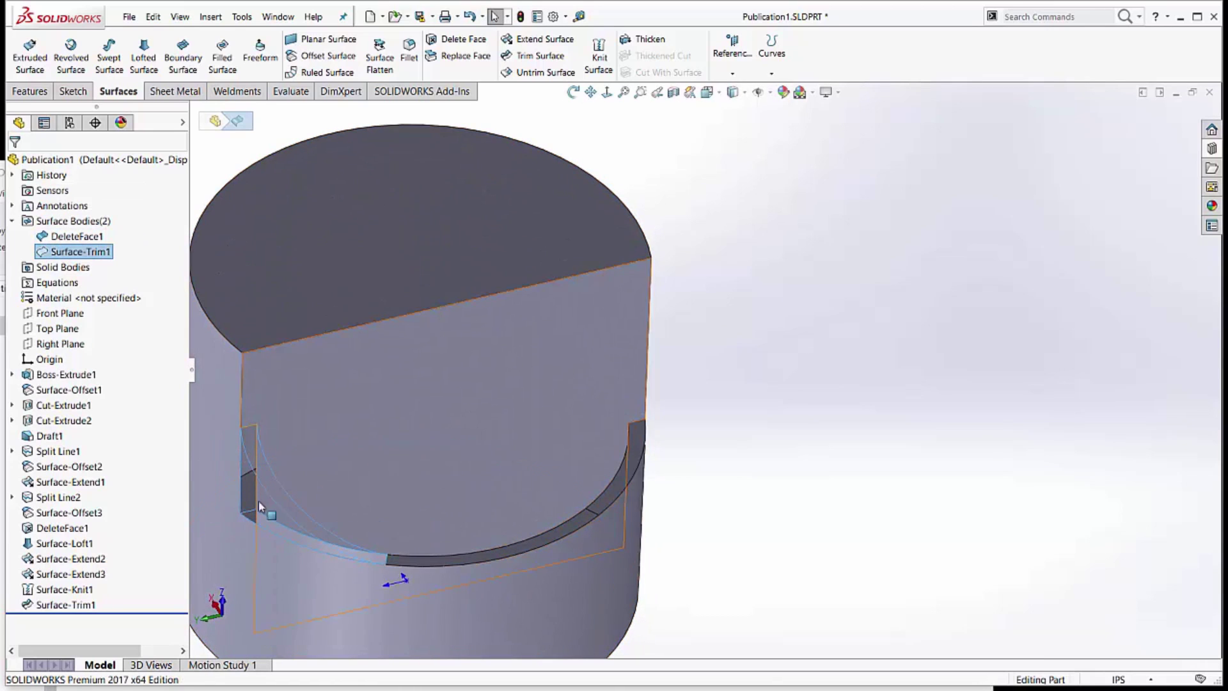
pyautogui.scroll(1, 281, 458)
pyautogui.keyDown('ctrl'); pyautogui.moveTo(365, 440); pyautogui.dragTo(390, 400, button='middle'); pyautogui.keyUp('ctrl')
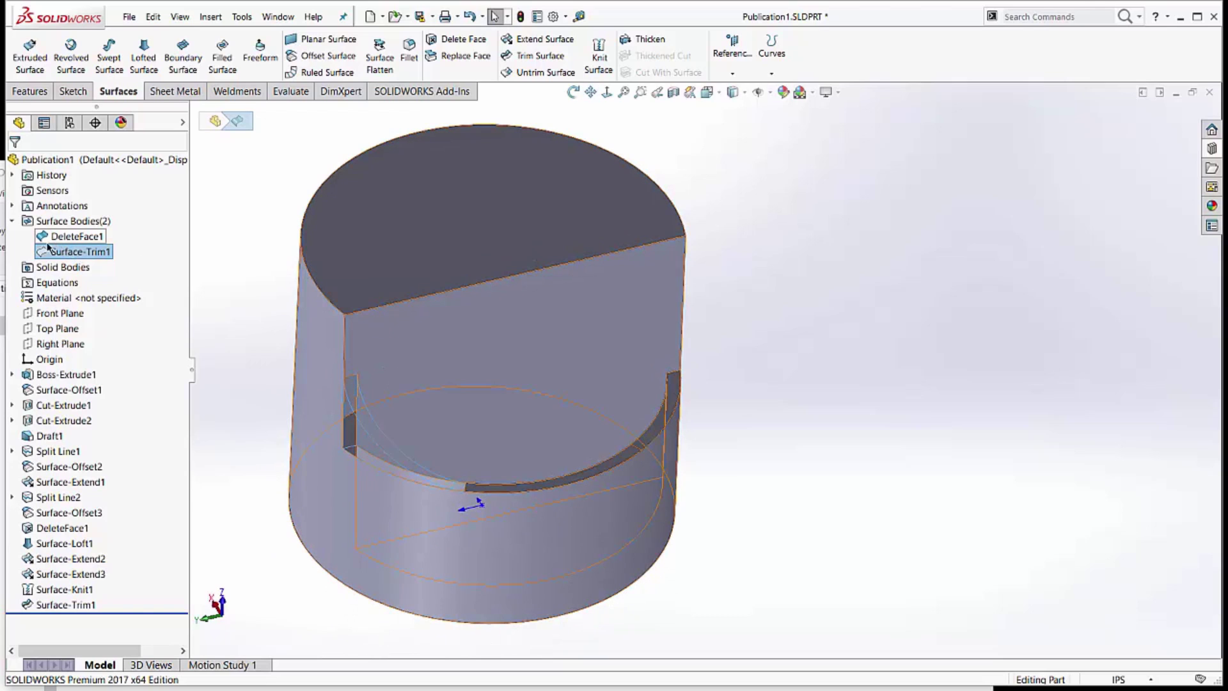
pyautogui.click(58, 236)
pyautogui.click(67, 231)
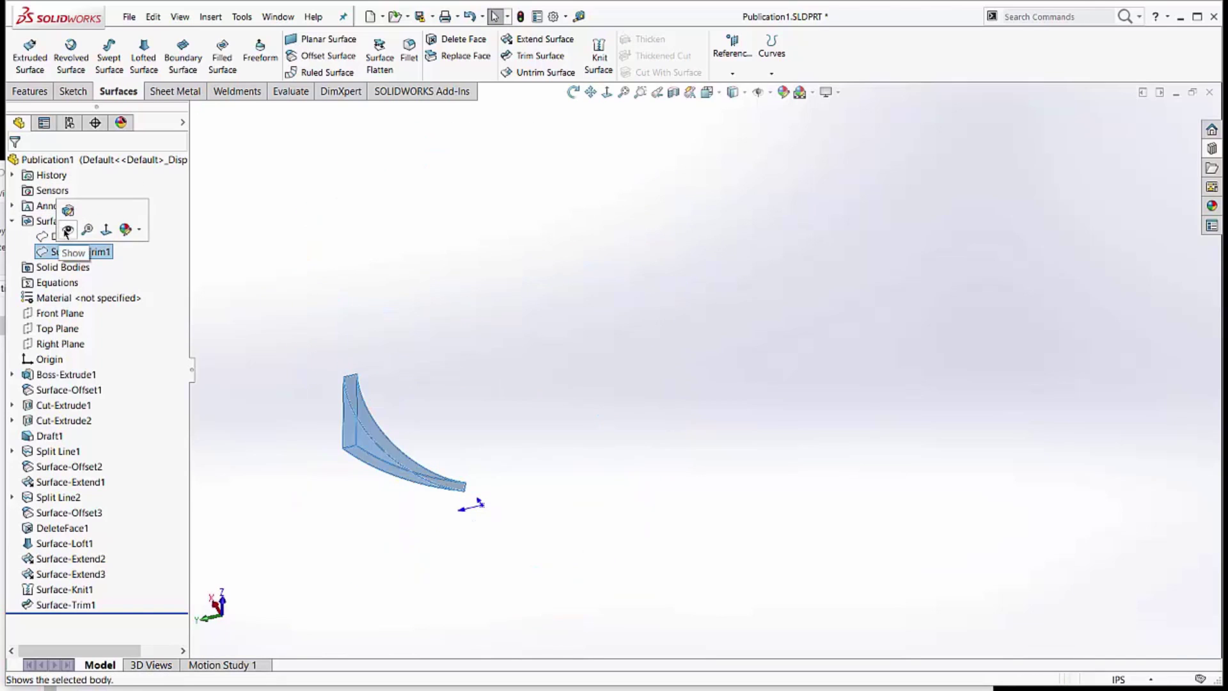
pyautogui.click(67, 230)
# Delete the flat vertical face and the curved bottom face of the Surface-Trim1 body, using the plain Delete option
pyautogui.moveTo(315, 416)
pyautogui.mouseDown(button='middle')
pyautogui.moveTo(480, 326)
pyautogui.moveTo(486, 339)
pyautogui.moveTo(401, 442)
pyautogui.mouseUp(button='middle')
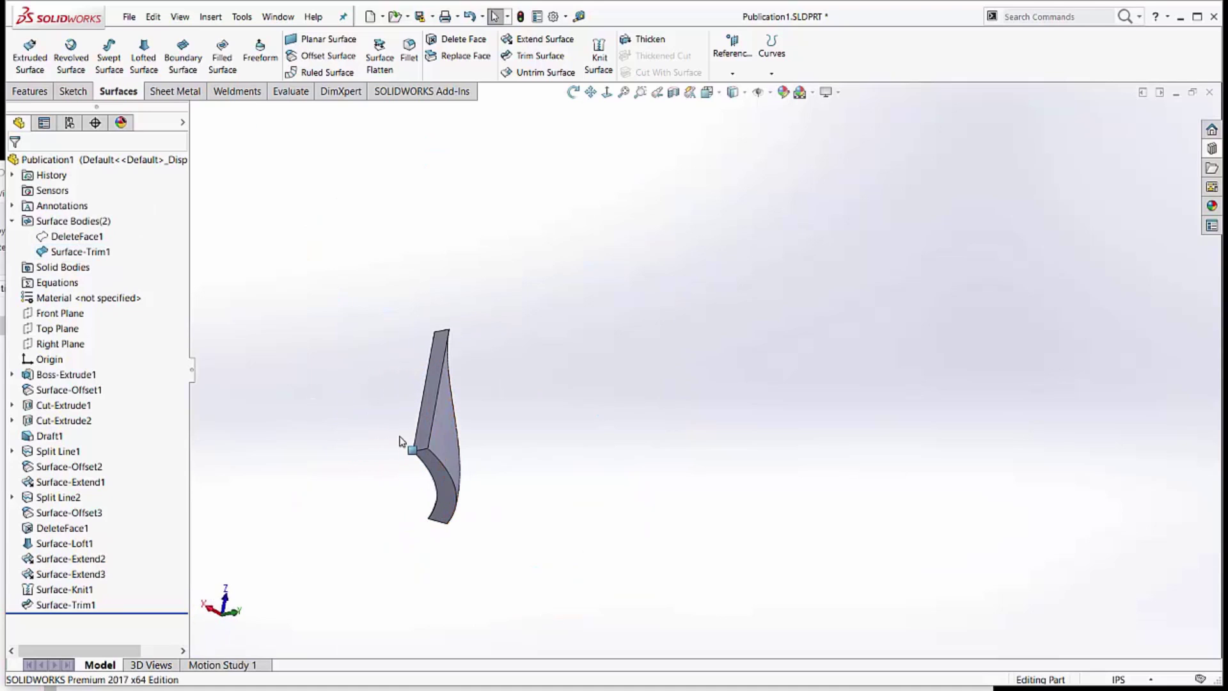
pyautogui.click(429, 436)
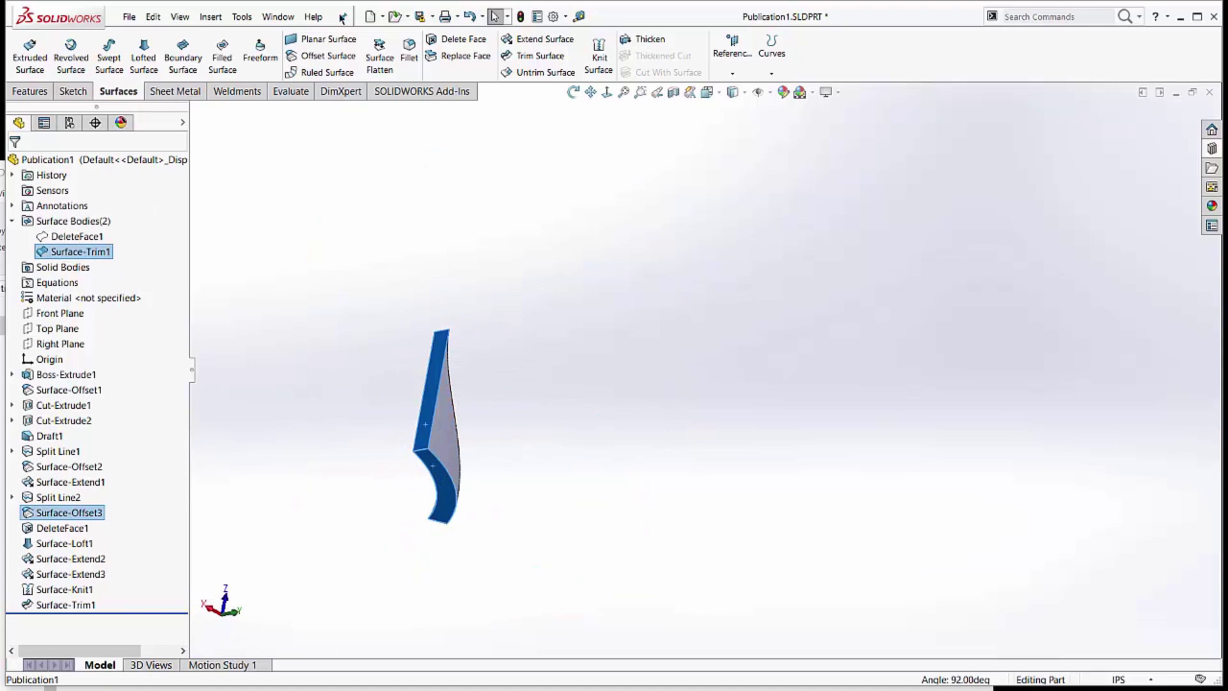
pyautogui.click(464, 39)
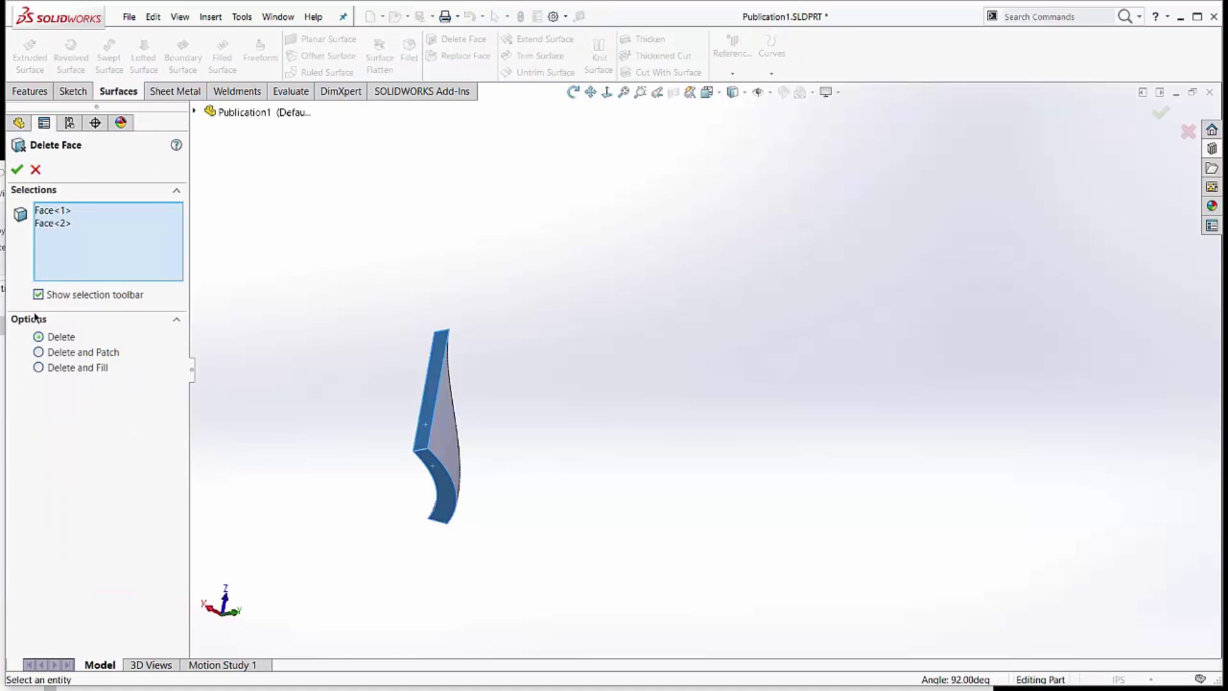
pyautogui.click(17, 170)
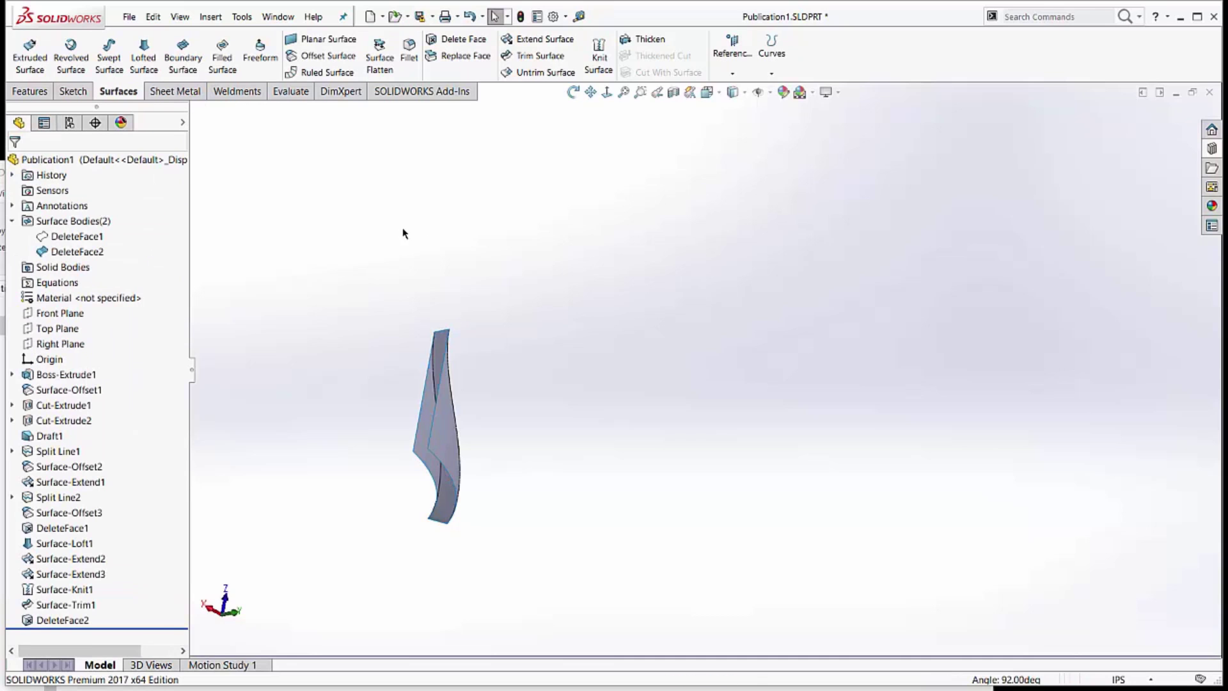
# Show the DeleteFace1 surface body together with the open transition surface
pyautogui.moveTo(419, 325); pyautogui.dragTo(284, 322, button='middle')
pyautogui.click(76, 236)
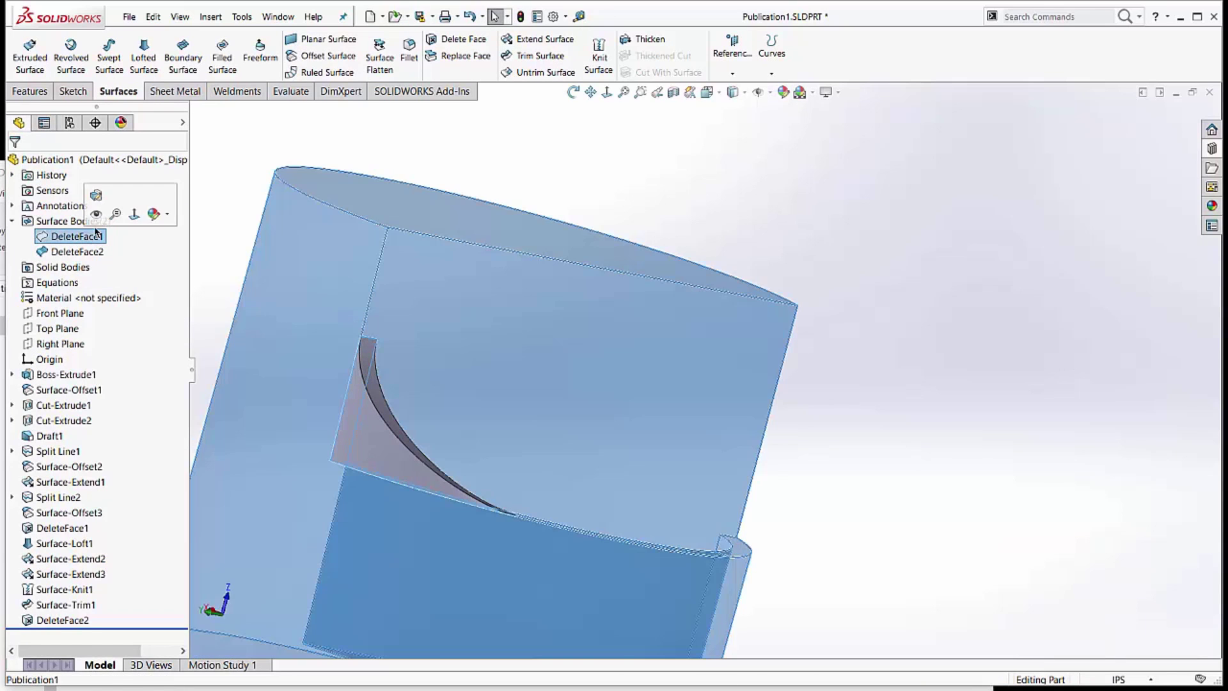
pyautogui.click(102, 219)
pyautogui.moveTo(396, 245); pyautogui.dragTo(377, 448, button='middle')
pyautogui.press('Escape')
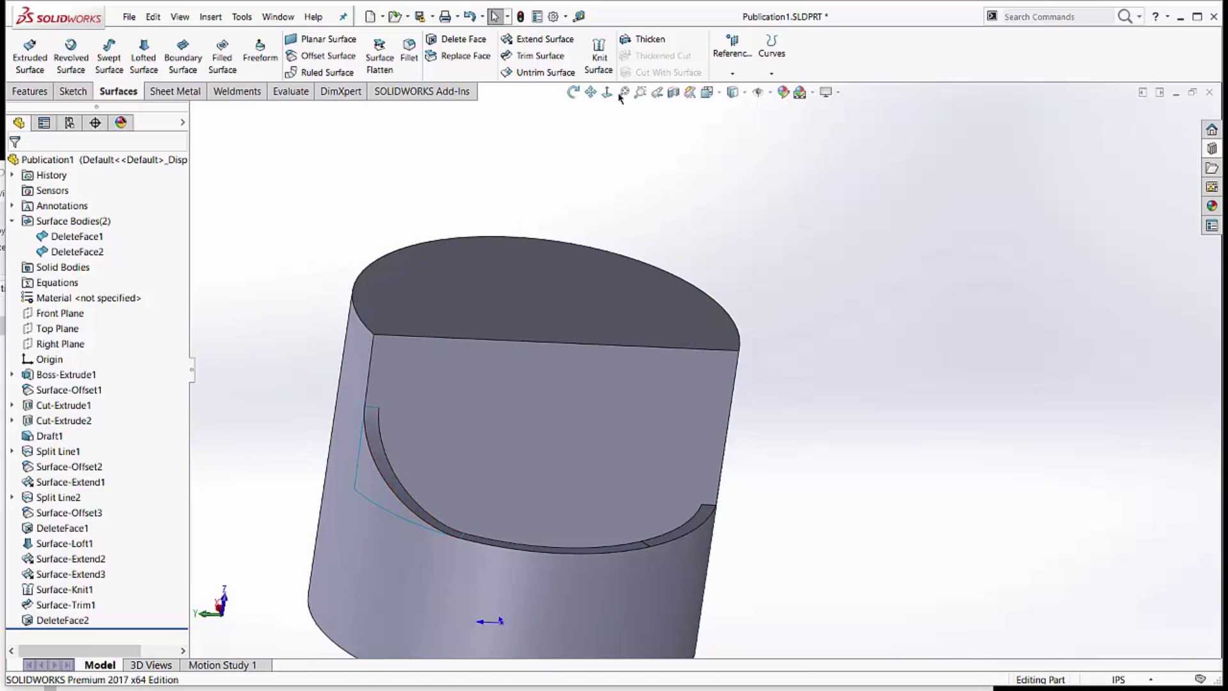
# Knit the DeleteFace1 and DeleteFace2 surface bodies with Create solid enabled
pyautogui.click(607, 57)
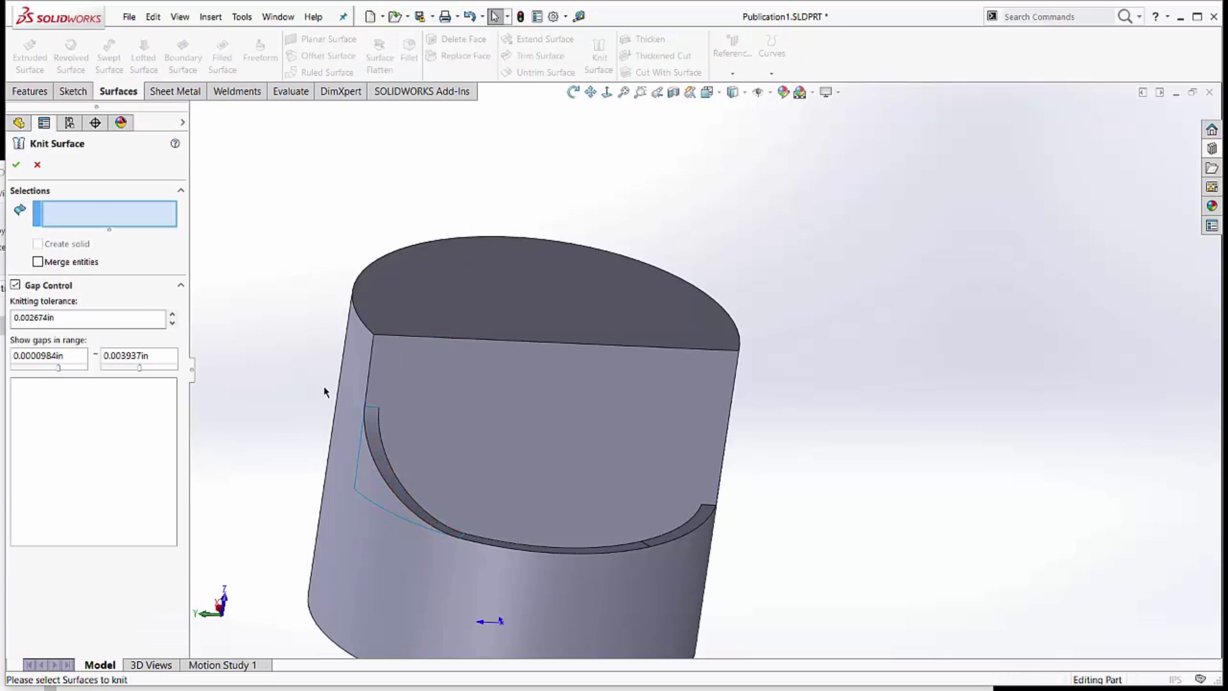
pyautogui.click(356, 450)
pyautogui.click(374, 455)
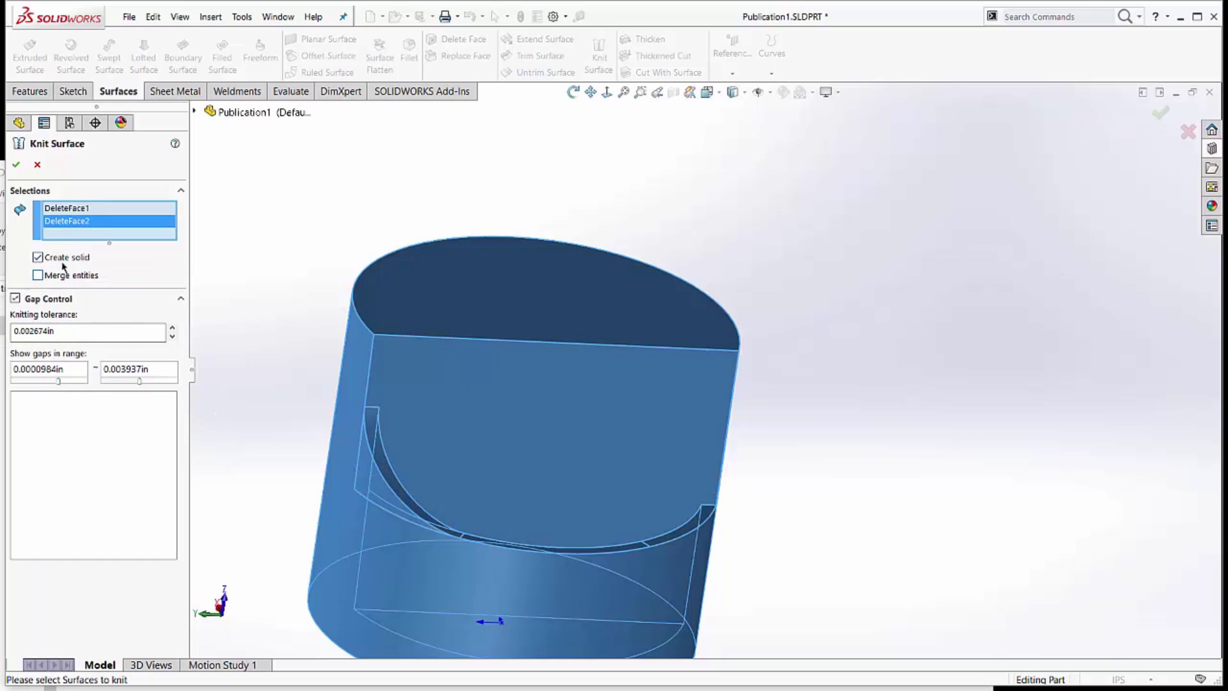
pyautogui.click(16, 167)
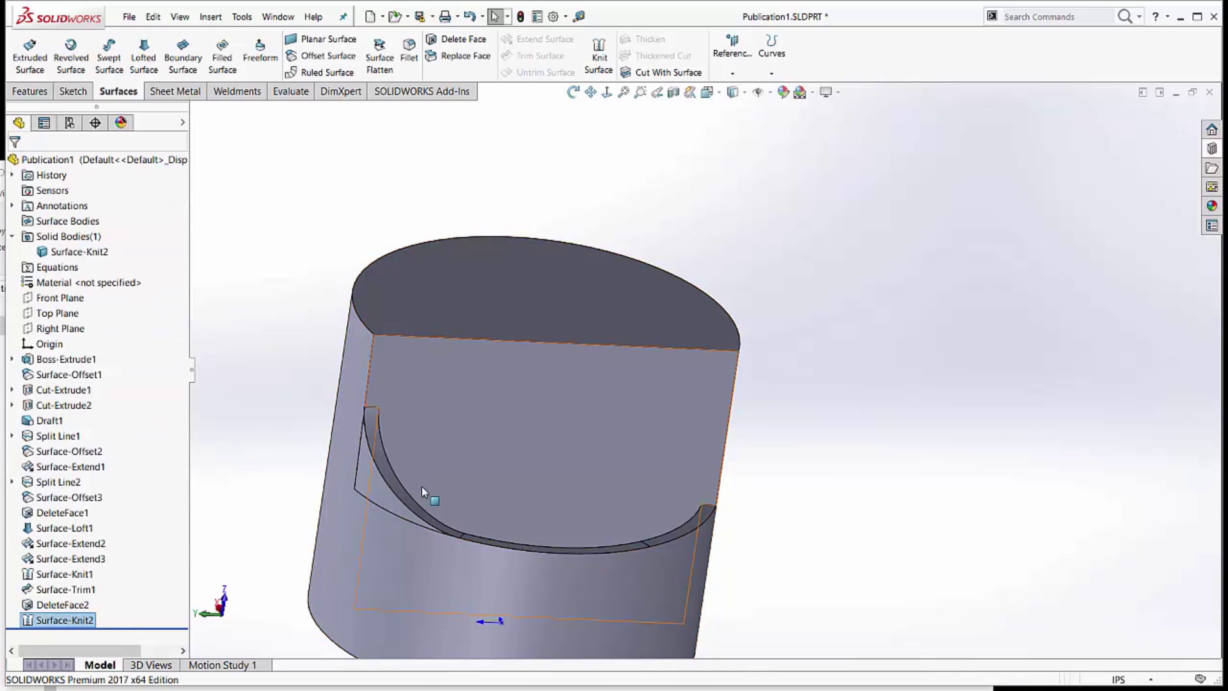
# Examine the solid's curved ledge-to-wall transition and its leftover face edges from several angles
pyautogui.moveTo(373, 435); pyautogui.dragTo(282, 424, button='middle')
pyautogui.scroll(-5, 281, 426)
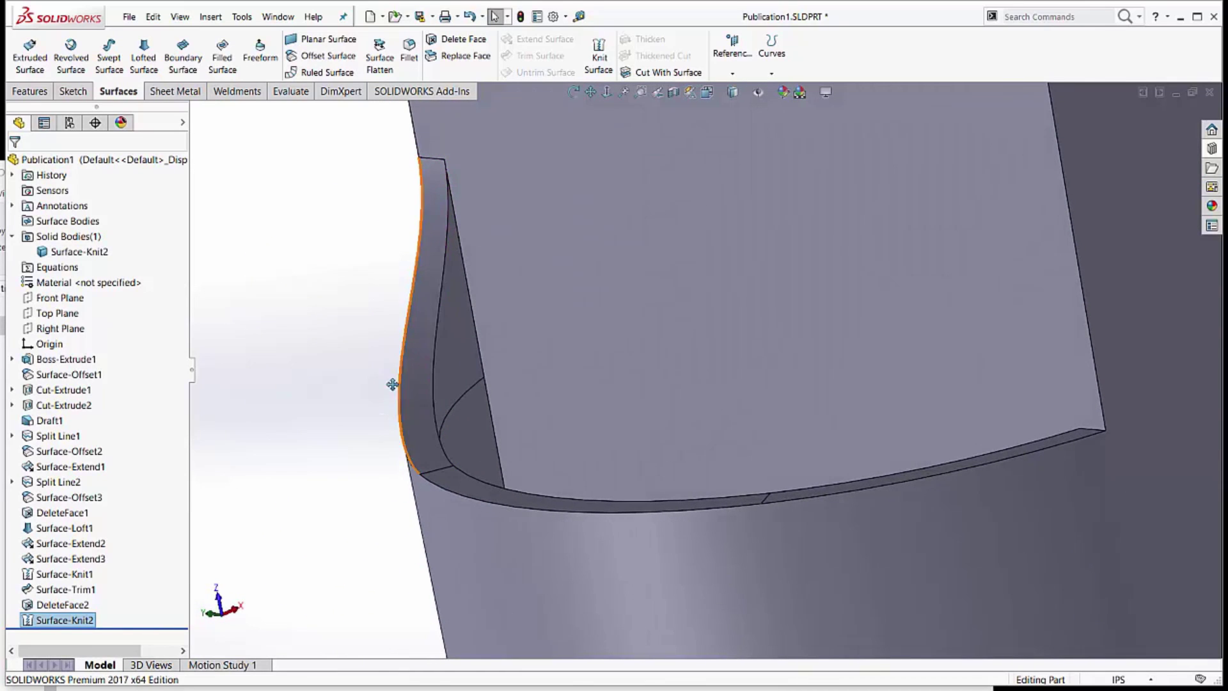
pyautogui.moveTo(392, 383); pyautogui.dragTo(519, 377, button='middle')
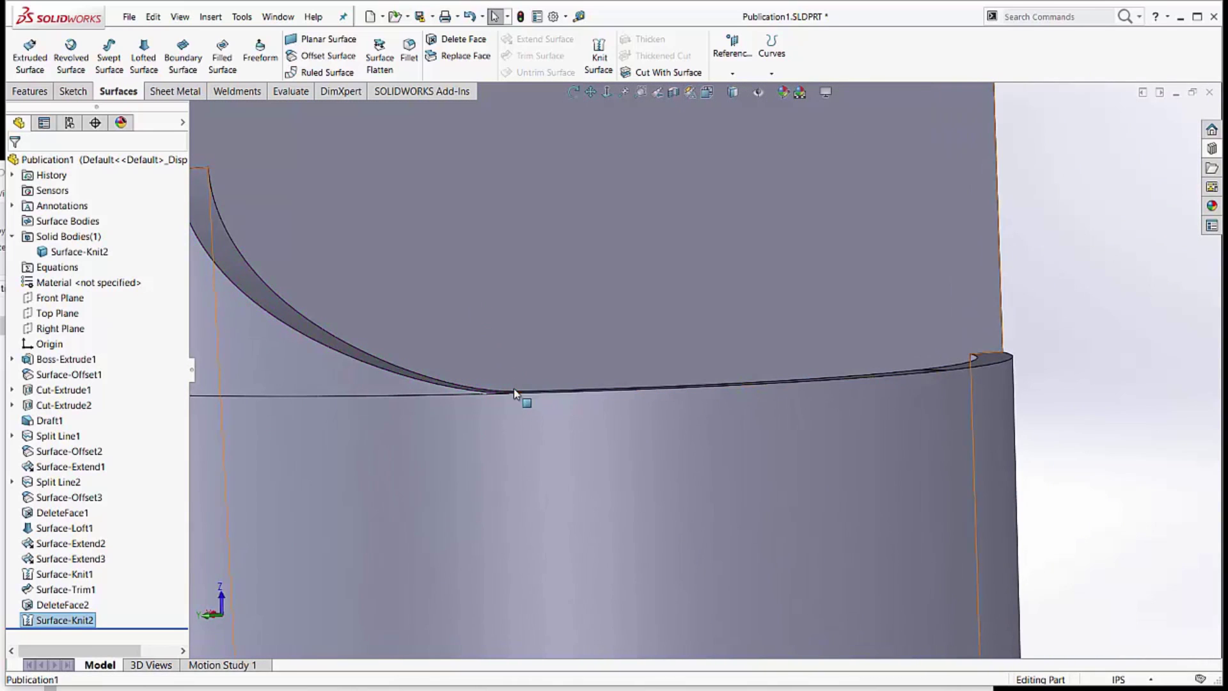
pyautogui.moveTo(437, 362); pyautogui.dragTo(517, 354, button='middle')
pyautogui.moveTo(483, 259); pyautogui.dragTo(484, 256, button='middle')
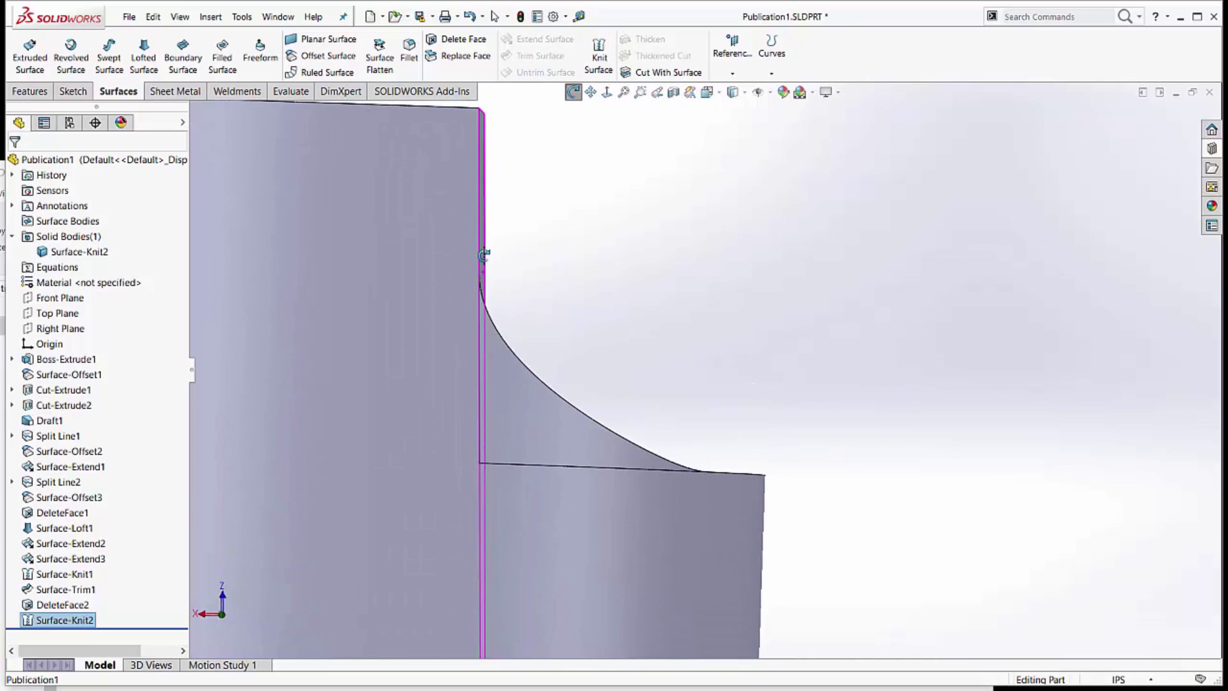
pyautogui.scroll(4, 544, 329)
pyautogui.moveTo(545, 332); pyautogui.dragTo(454, 373, button='middle')
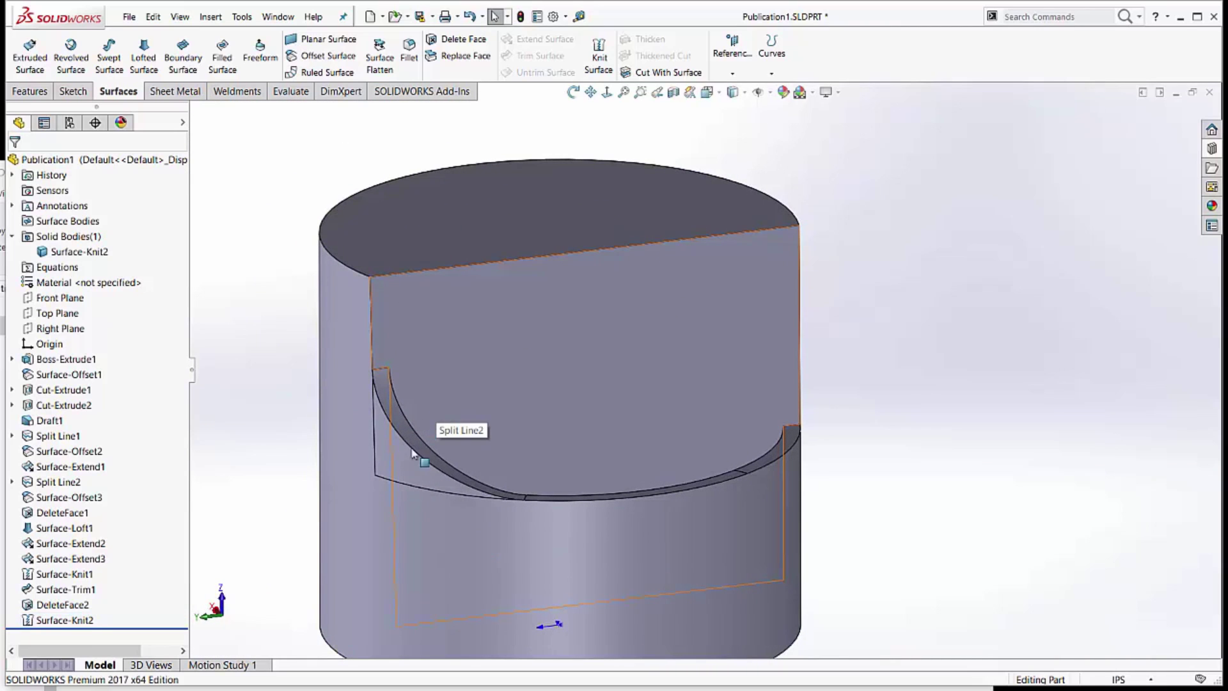
# Remove the leftover triangular faces on the outer and inner wall below the curved transition, using Delete and Patch
pyautogui.scroll(-3, 414, 442)
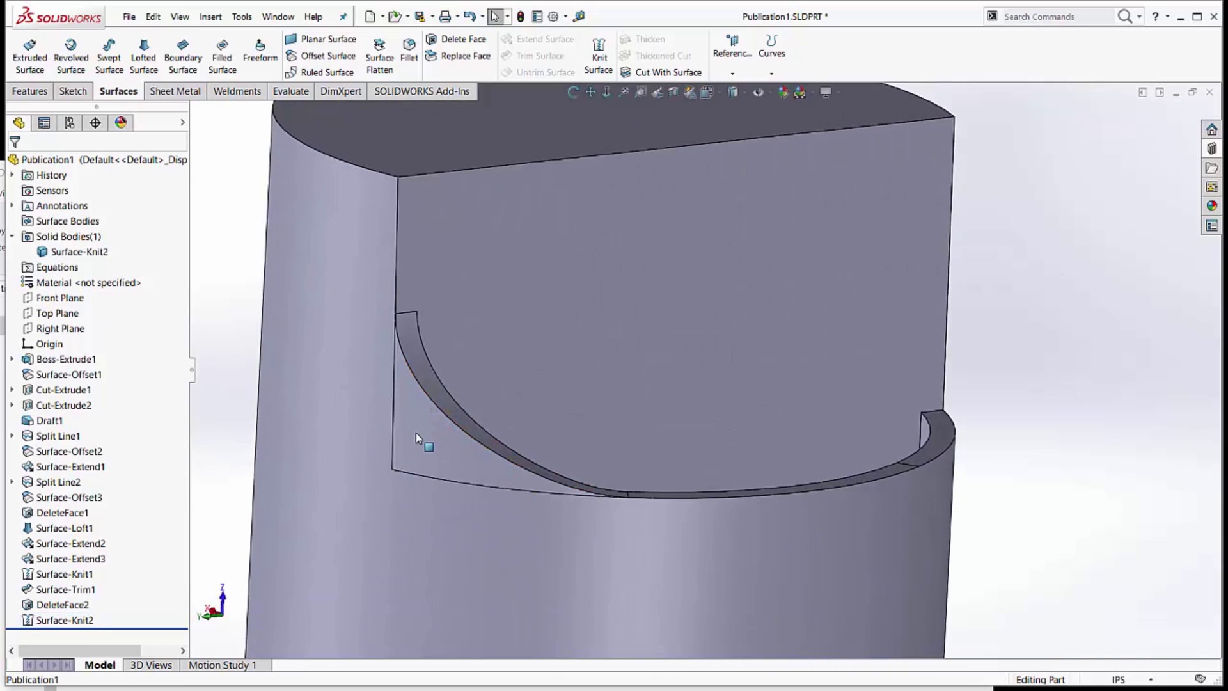
pyautogui.click(461, 40)
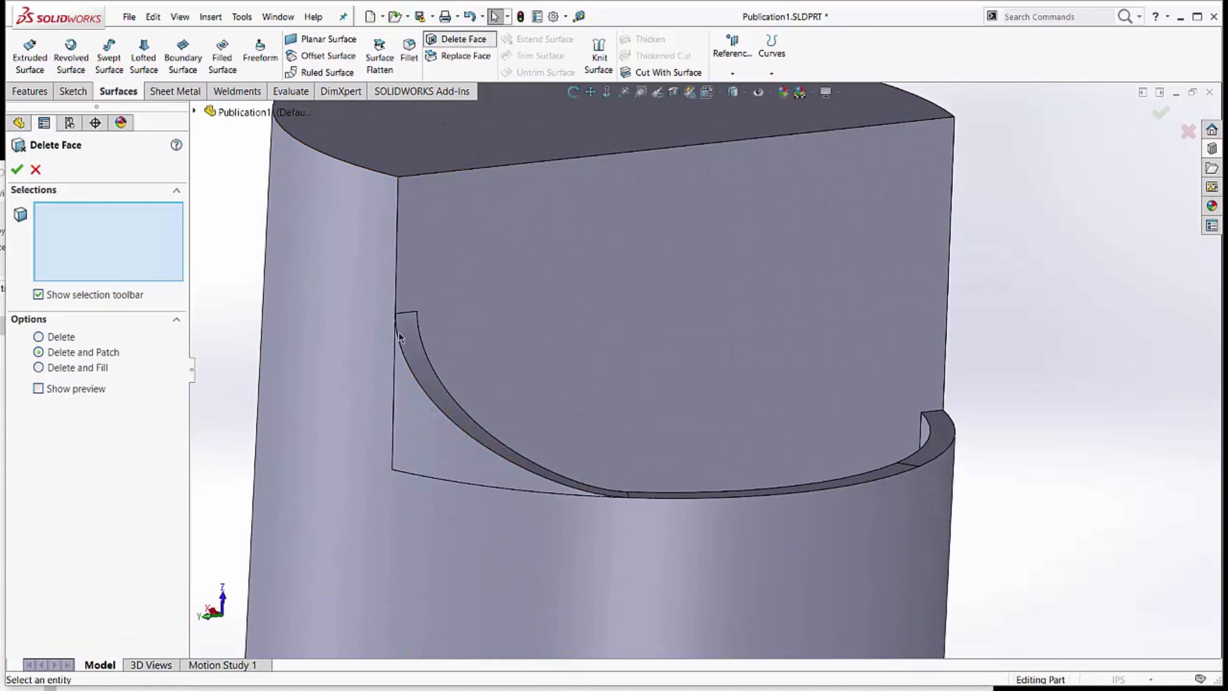
pyautogui.click(420, 420)
pyautogui.moveTo(421, 420); pyautogui.dragTo(293, 490, button='middle')
pyautogui.click(442, 426)
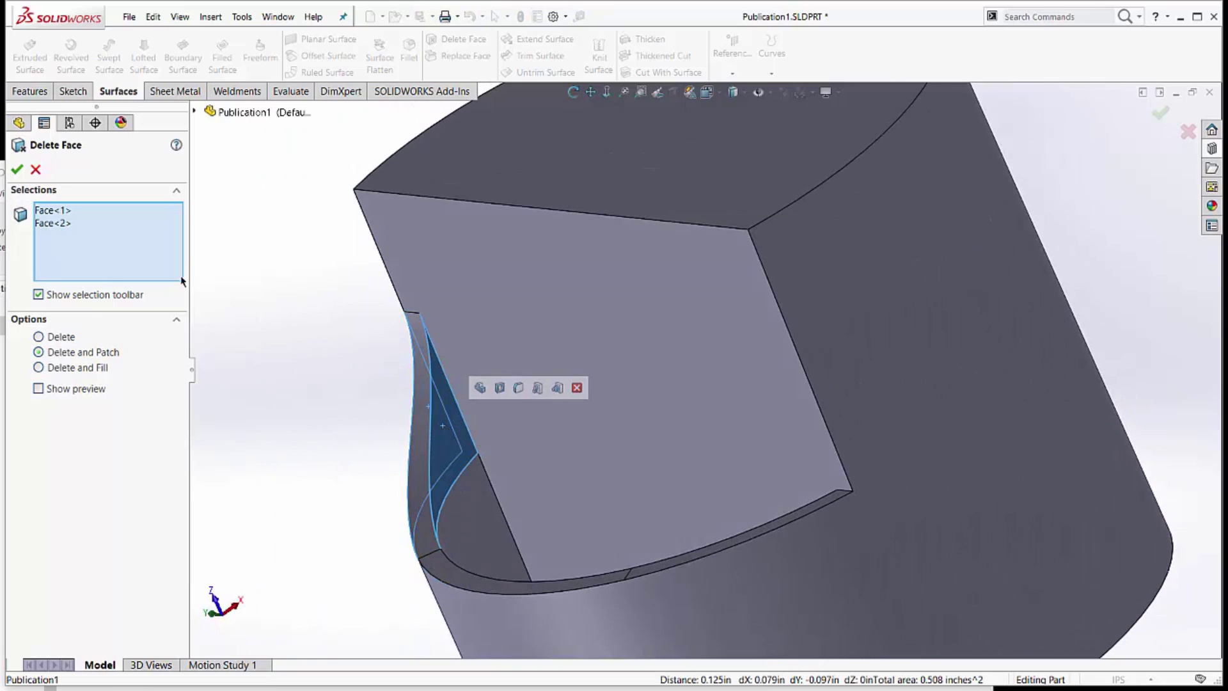
pyautogui.click(17, 169)
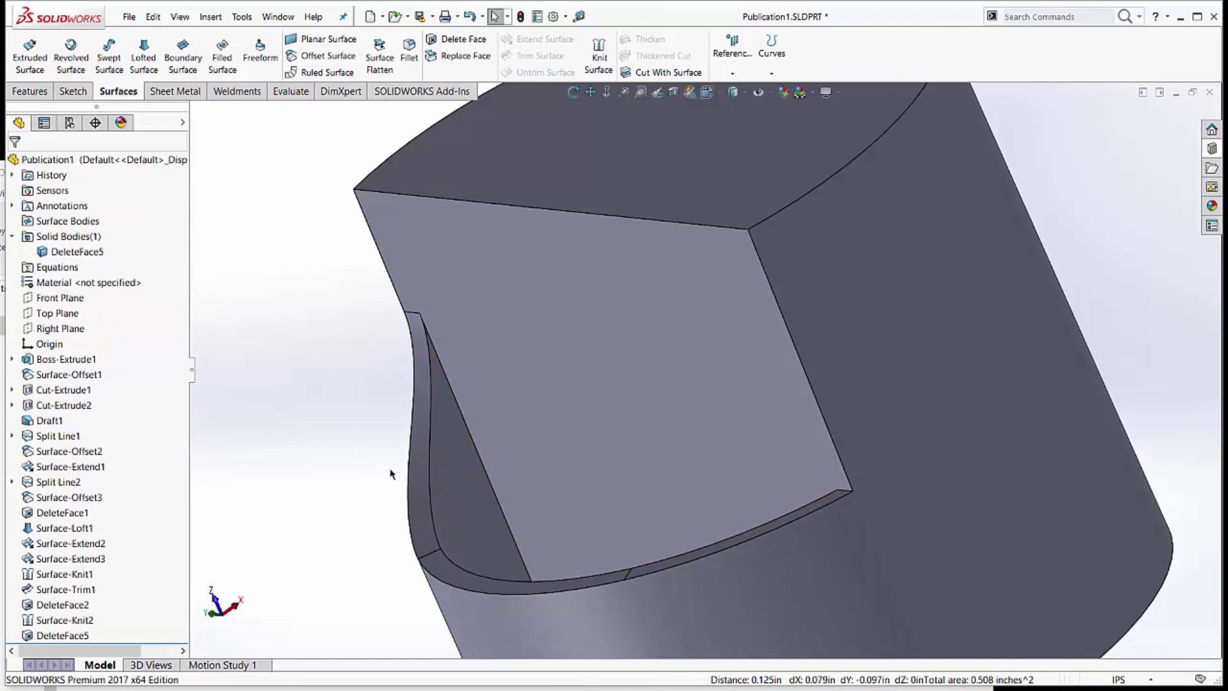
pyautogui.moveTo(506, 486); pyautogui.dragTo(551, 378, button='middle')
pyautogui.scroll(4, 543, 406)
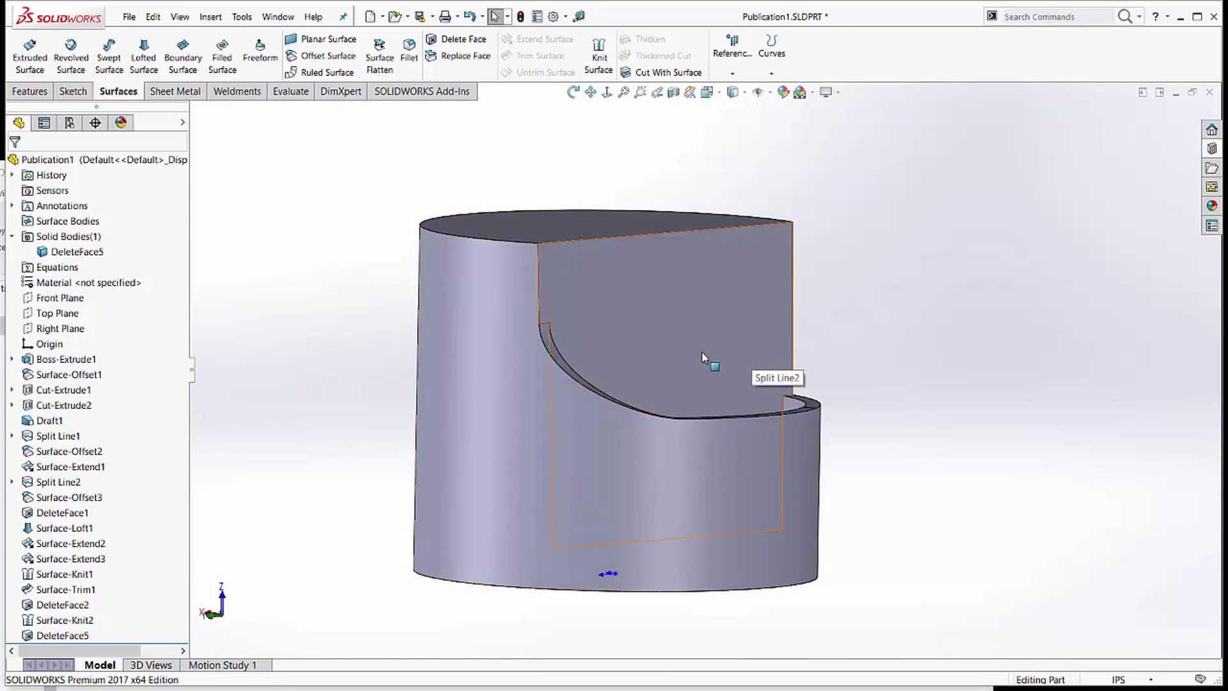
pyautogui.moveTo(702, 357); pyautogui.dragTo(676, 387, button='middle')
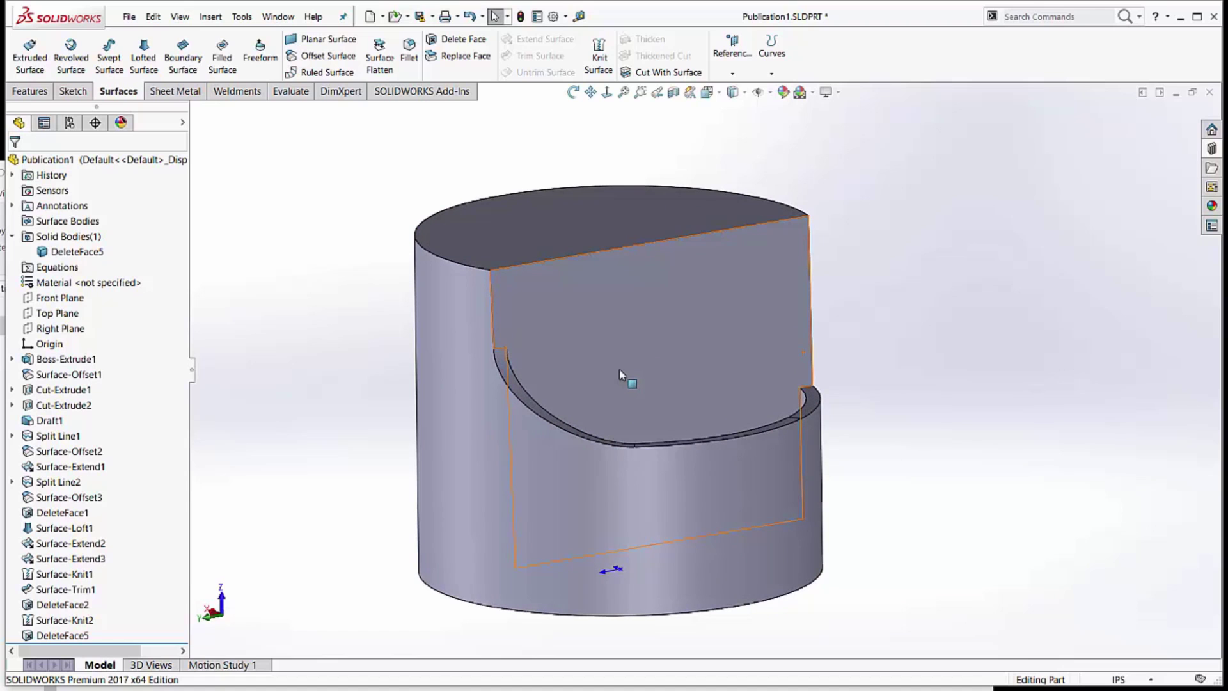